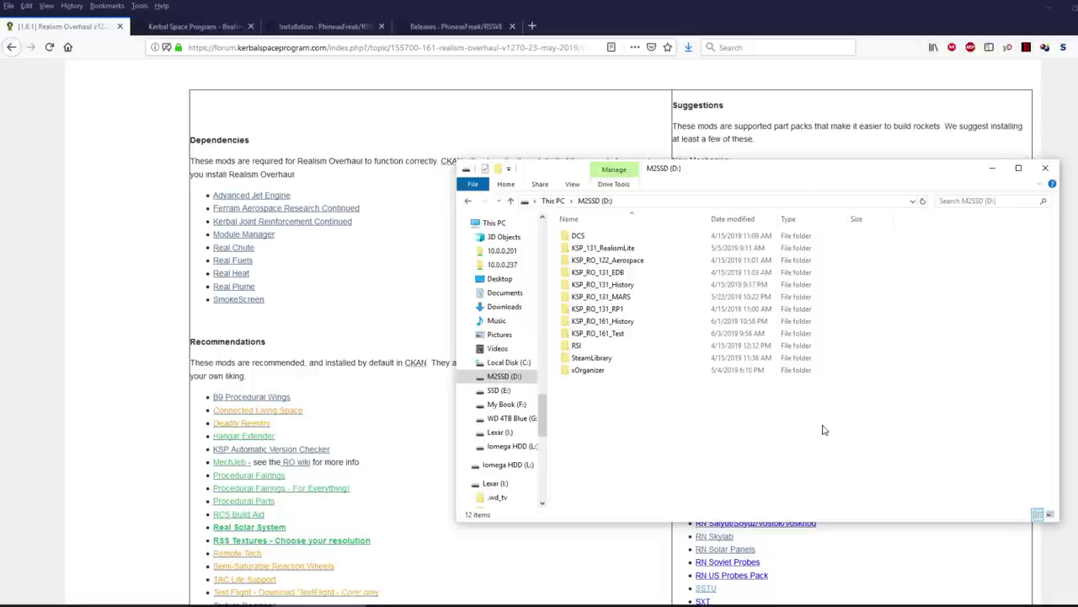
Step: Extract the contents of the KSP_win64 folder in ksp-win64-1.6.1.zip into the empty D:\KSP_RO_161_Test folder
{"action": "left_click_drag", "start_coordinate": [761, 175], "coordinate": [734, 192]}
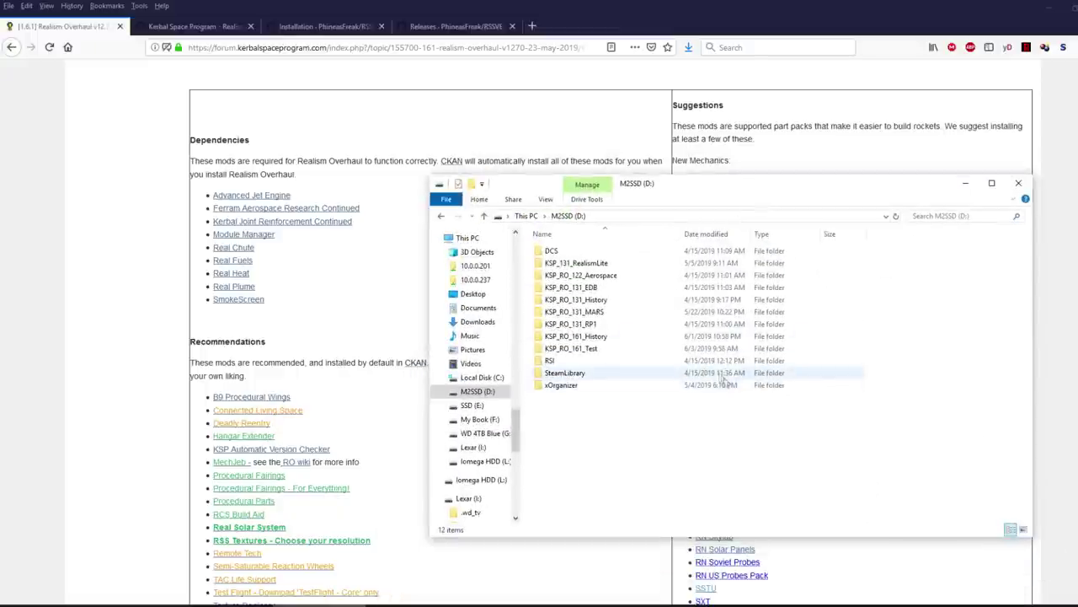
{"action": "double_click", "coordinate": [648, 348]}
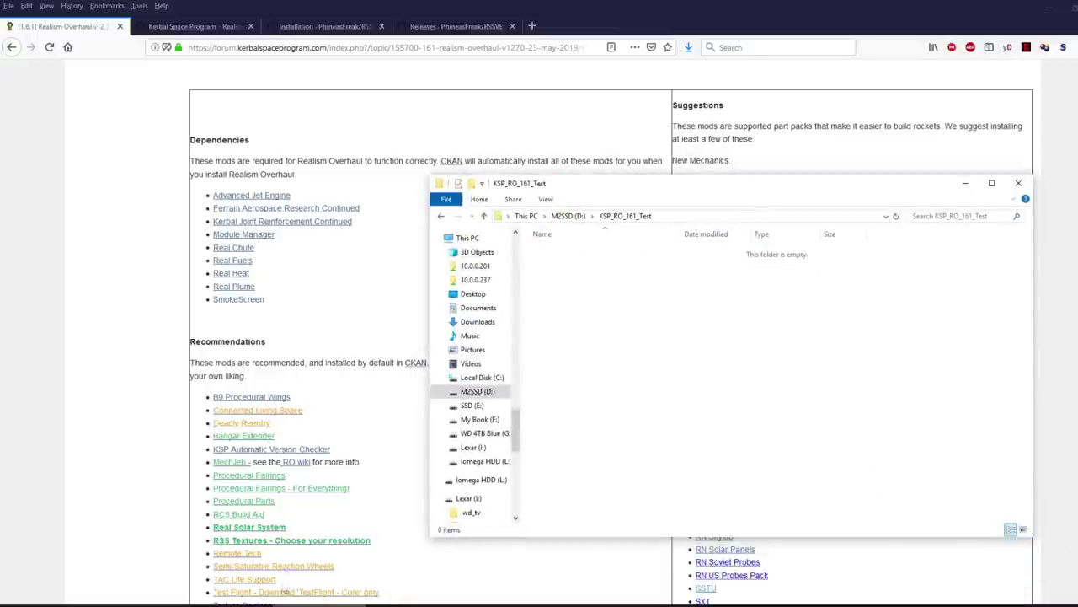
{"action": "key", "text": "alt+Tab"}
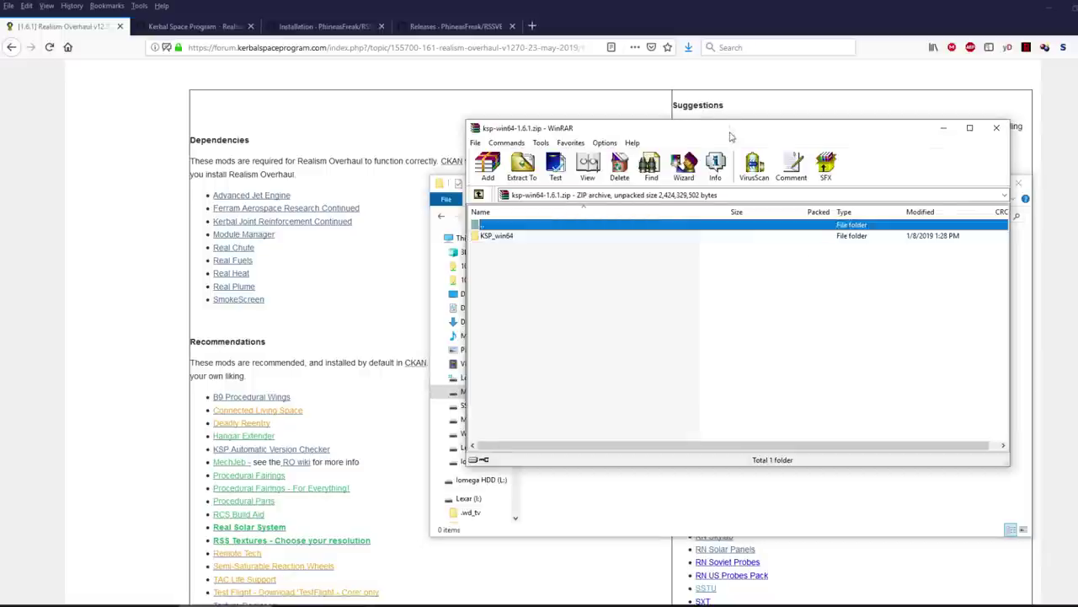
{"action": "left_click_drag", "start_coordinate": [731, 137], "coordinate": [301, 141]}
{"action": "double_click", "coordinate": [92, 241]}
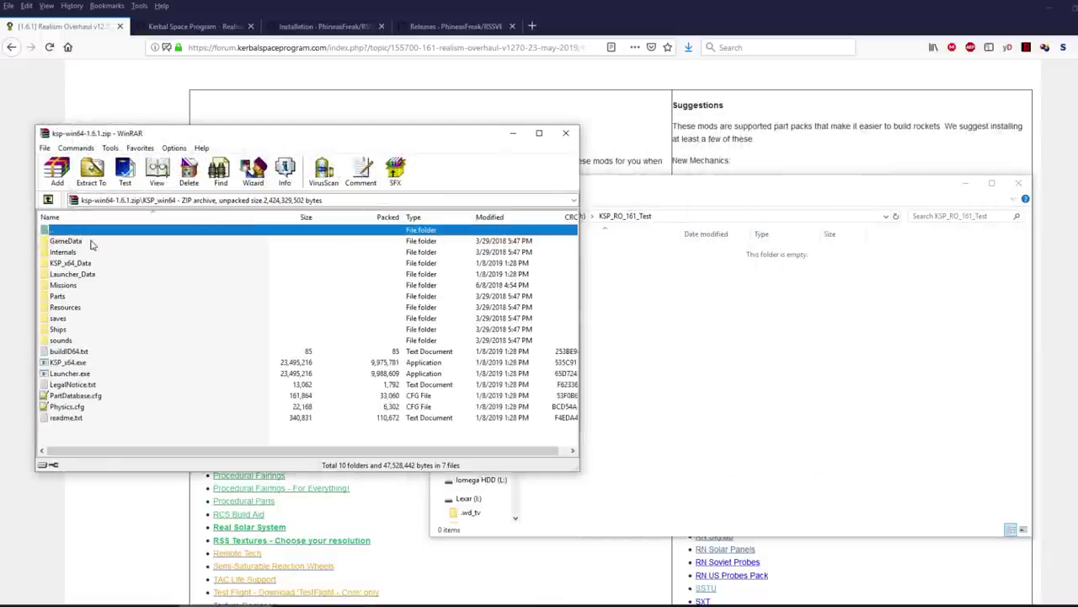
{"action": "left_click_drag", "start_coordinate": [95, 428], "coordinate": [876, 341]}
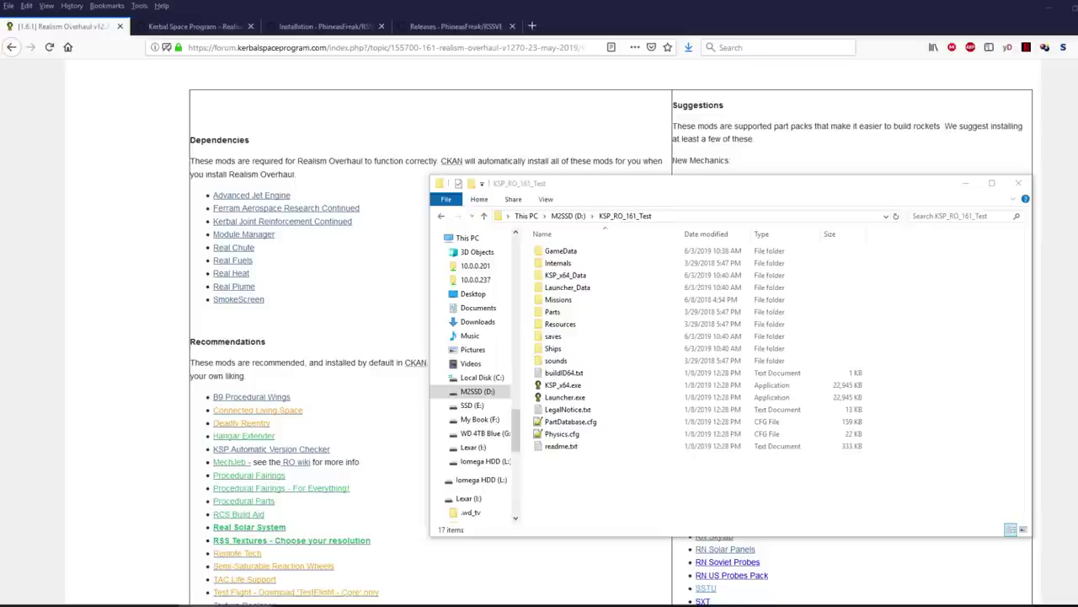
Step: Paste the copied settings.cfg file into the KSP_RO_161_Test folder and move the folder window aside
{"action": "left_click", "coordinate": [604, 480]}
{"action": "right_click", "coordinate": [604, 479]}
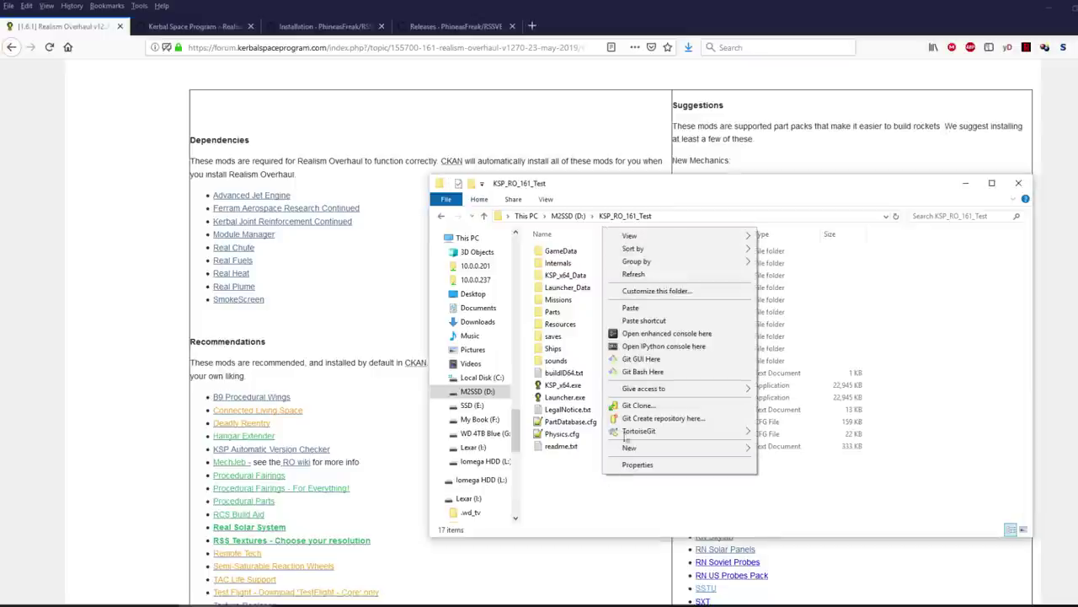
{"action": "left_click", "coordinate": [645, 310]}
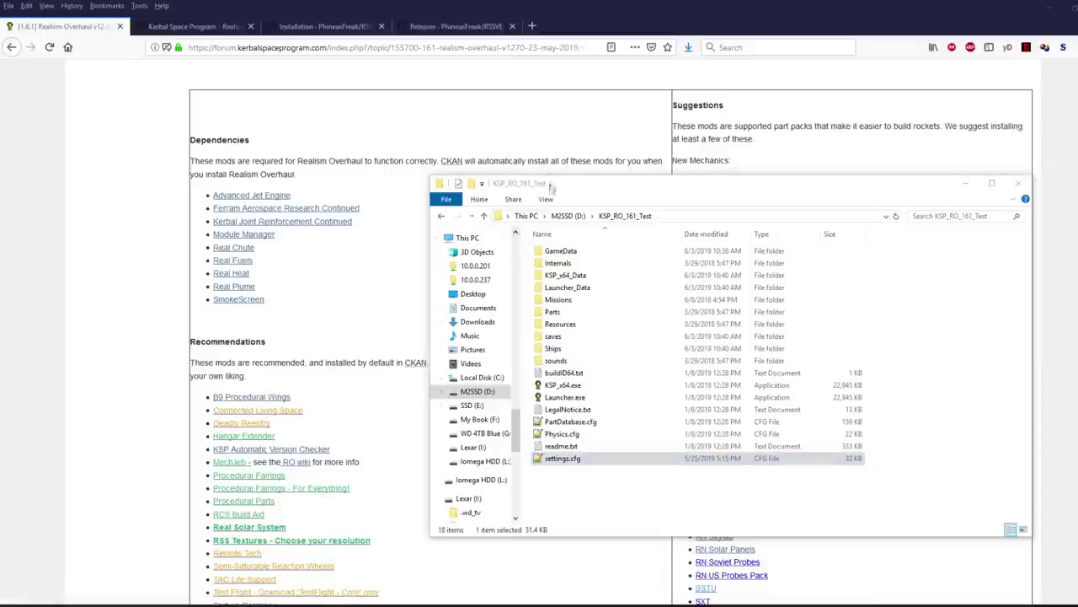
{"action": "left_click_drag", "start_coordinate": [553, 189], "coordinate": [613, 183]}
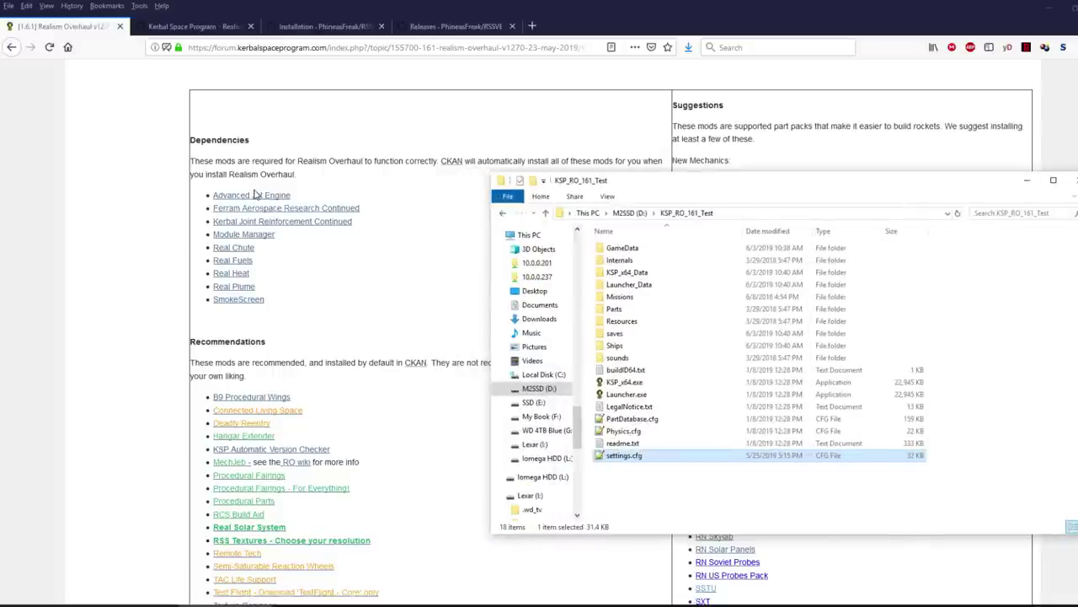
Step: Review the Realism Overhaul thread's dependencies, recommendations, suggested mods and installation instructions
{"action": "left_click", "coordinate": [353, 322]}
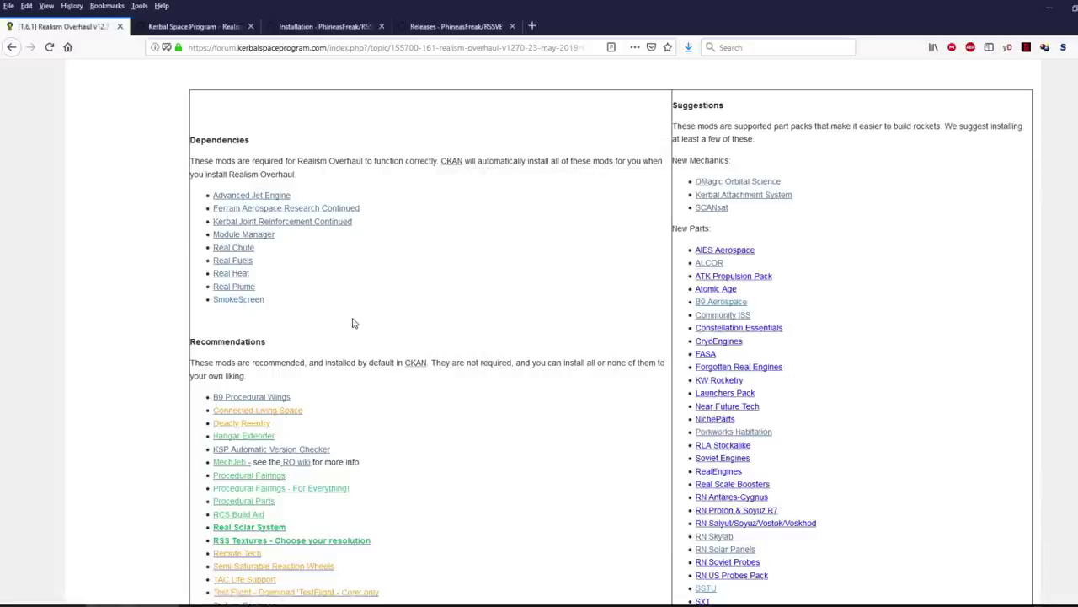
{"action": "scroll", "coordinate": [341, 318], "scroll_direction": "down", "scroll_amount": 5}
{"action": "scroll", "coordinate": [340, 317], "scroll_direction": "down", "scroll_amount": 6}
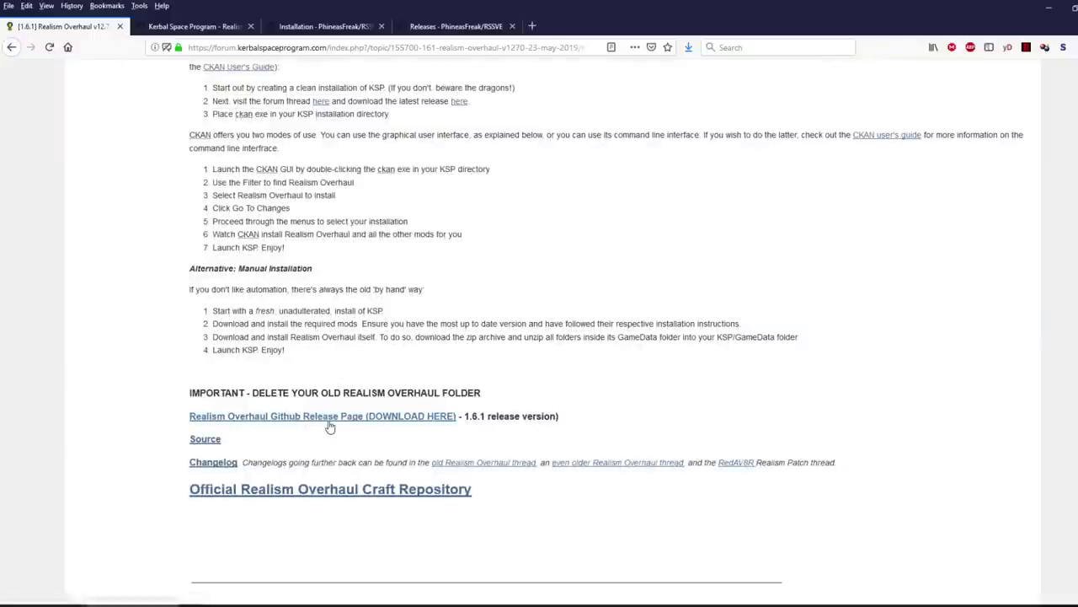
{"action": "scroll", "coordinate": [330, 427], "scroll_direction": "up", "scroll_amount": 10}
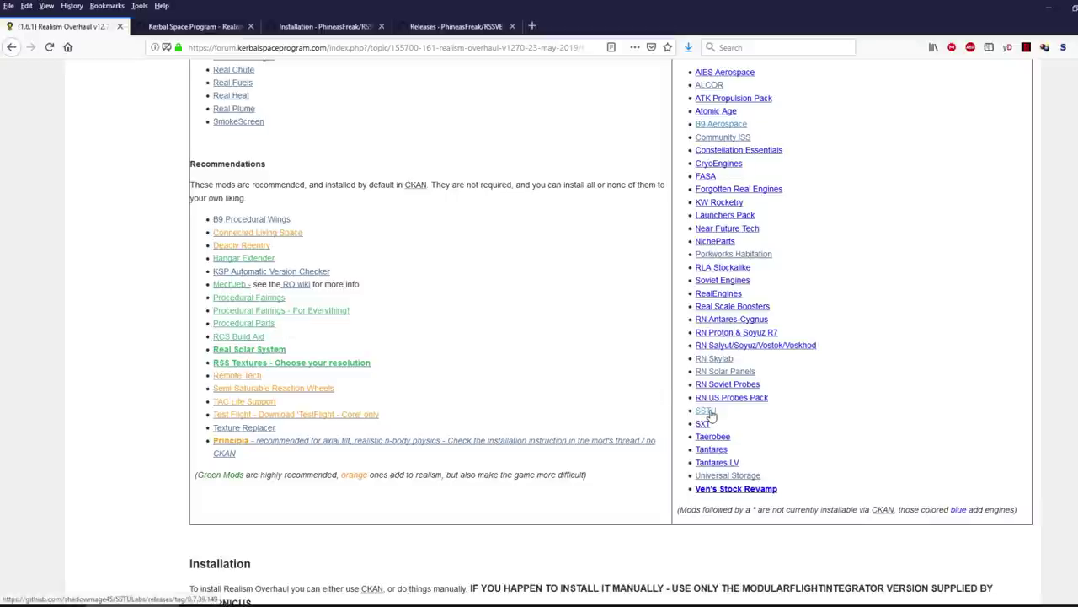
{"action": "scroll", "coordinate": [711, 396], "scroll_direction": "up", "scroll_amount": 3}
{"action": "scroll", "coordinate": [722, 261], "scroll_direction": "down", "scroll_amount": 5}
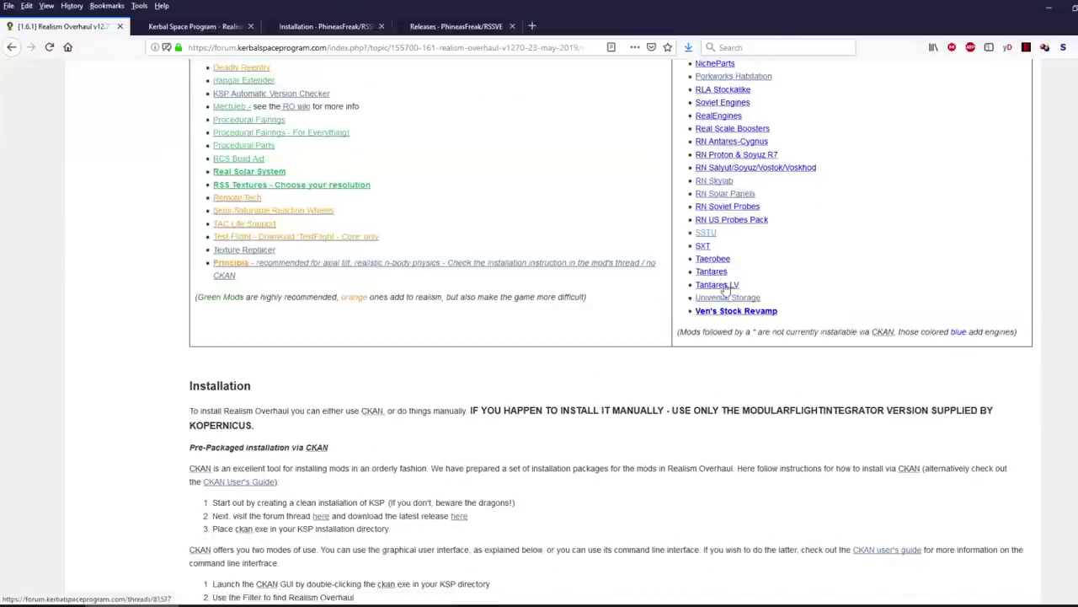
{"action": "scroll", "coordinate": [724, 289], "scroll_direction": "up", "scroll_amount": 3}
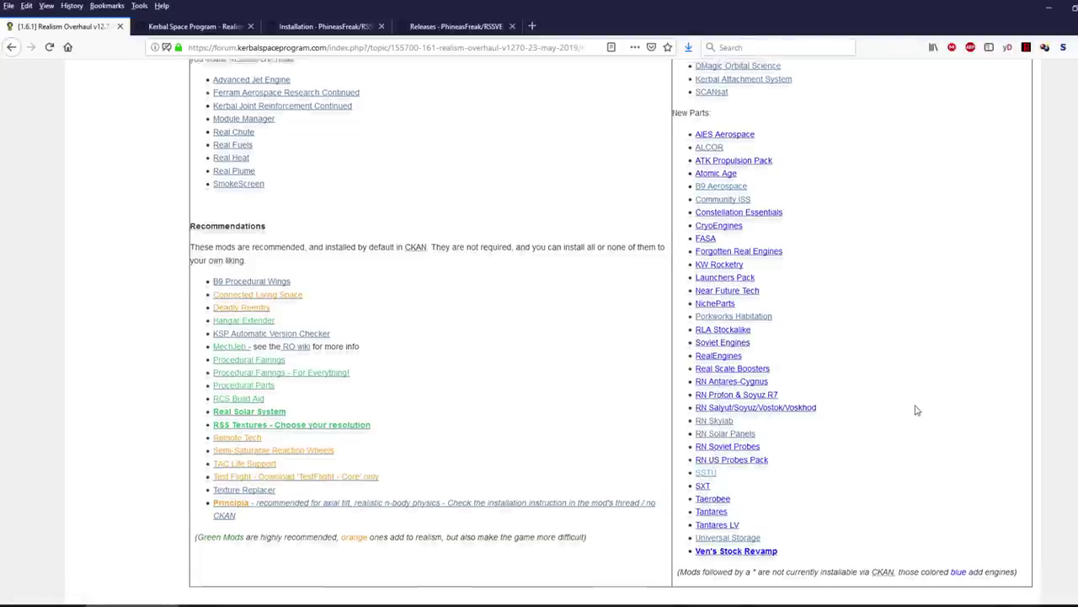
{"action": "scroll", "coordinate": [916, 410], "scroll_direction": "up", "scroll_amount": 1}
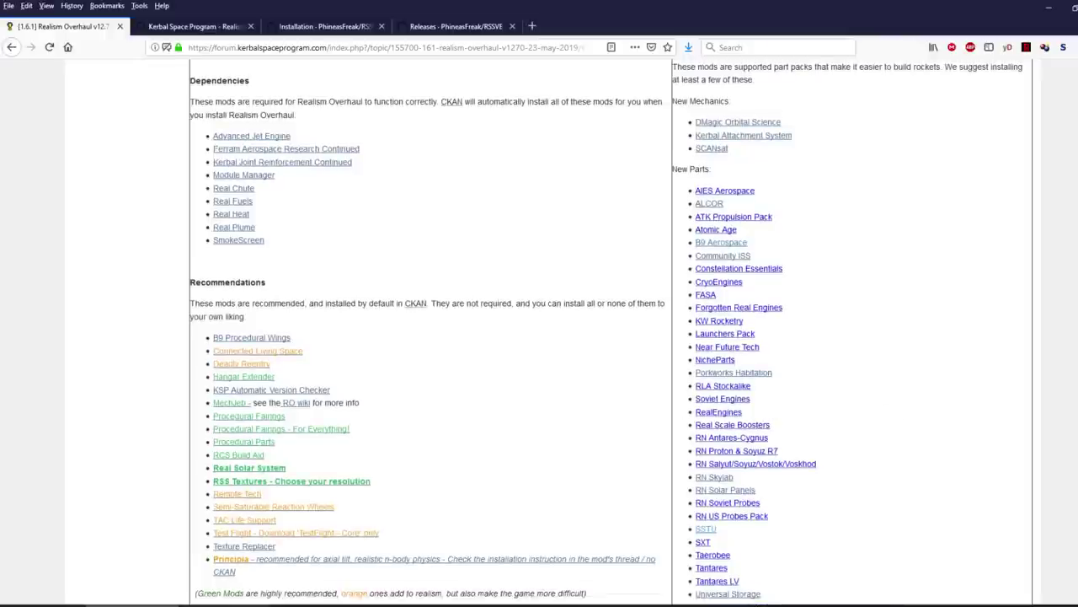
Step: Bring back the KSP_RO_161_Test folder window and open its GameData folder
{"action": "left_click", "coordinate": [226, 605]}
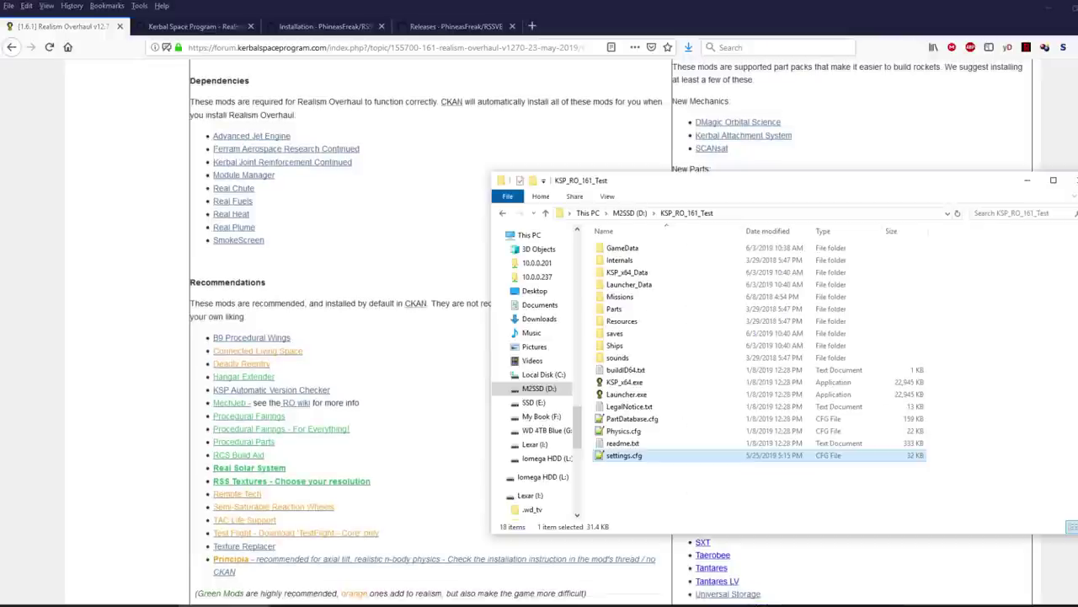
{"action": "double_click", "coordinate": [650, 249]}
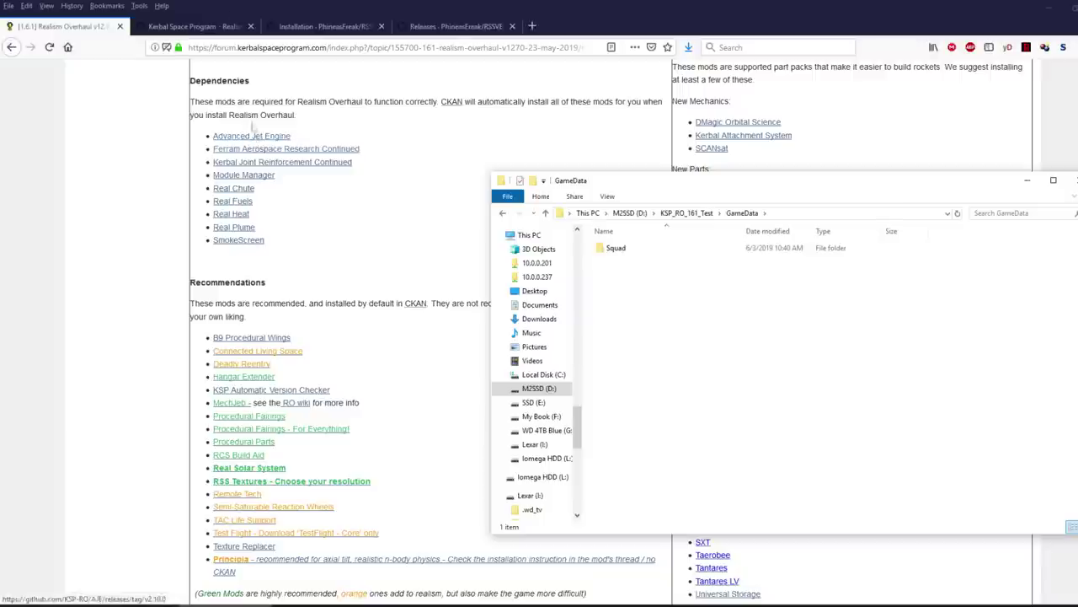
Step: Examine the KSP-RO organization page on GitHub alongside the forum thread's manual installation and release download section
{"action": "left_click", "coordinate": [195, 26]}
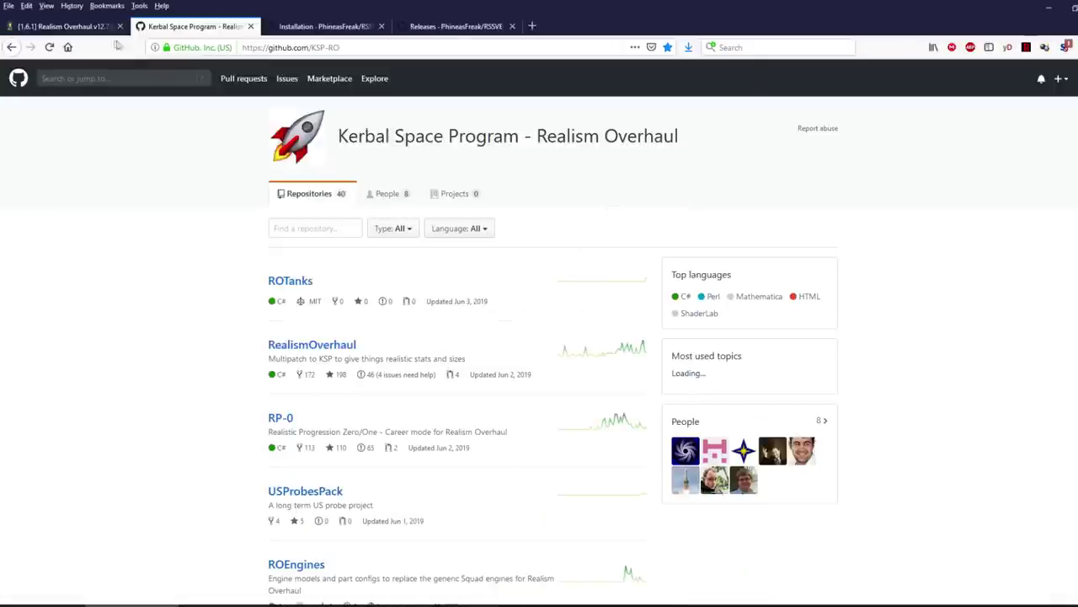
{"action": "left_click", "coordinate": [63, 26]}
{"action": "scroll", "coordinate": [325, 333], "scroll_direction": "down", "scroll_amount": 5}
{"action": "scroll", "coordinate": [324, 333], "scroll_direction": "down", "scroll_amount": 4}
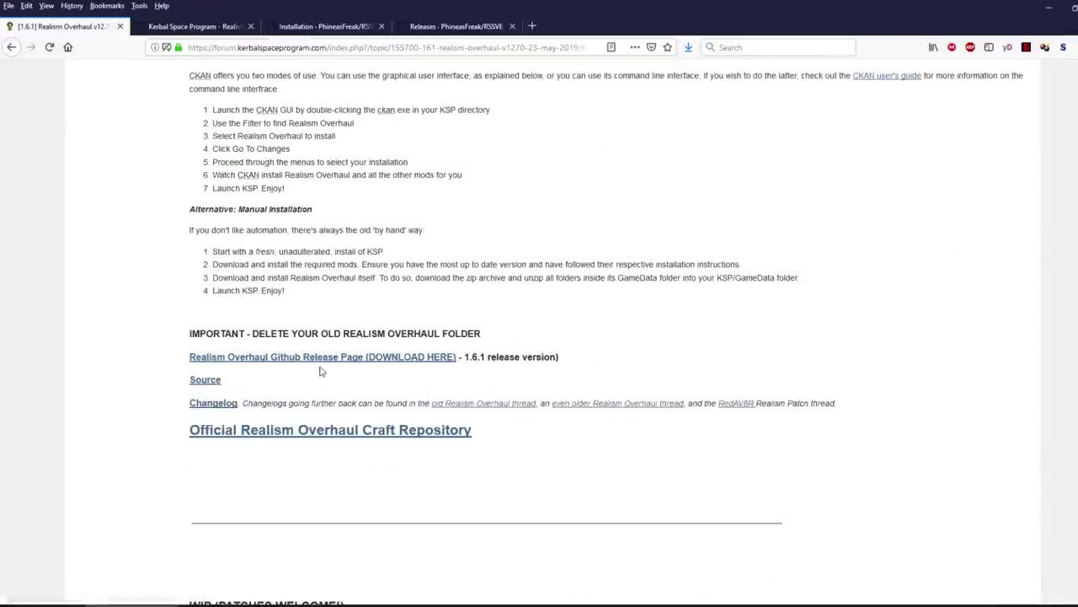
{"action": "scroll", "coordinate": [342, 368], "scroll_direction": "up", "scroll_amount": 2}
{"action": "left_click", "coordinate": [143, 23]}
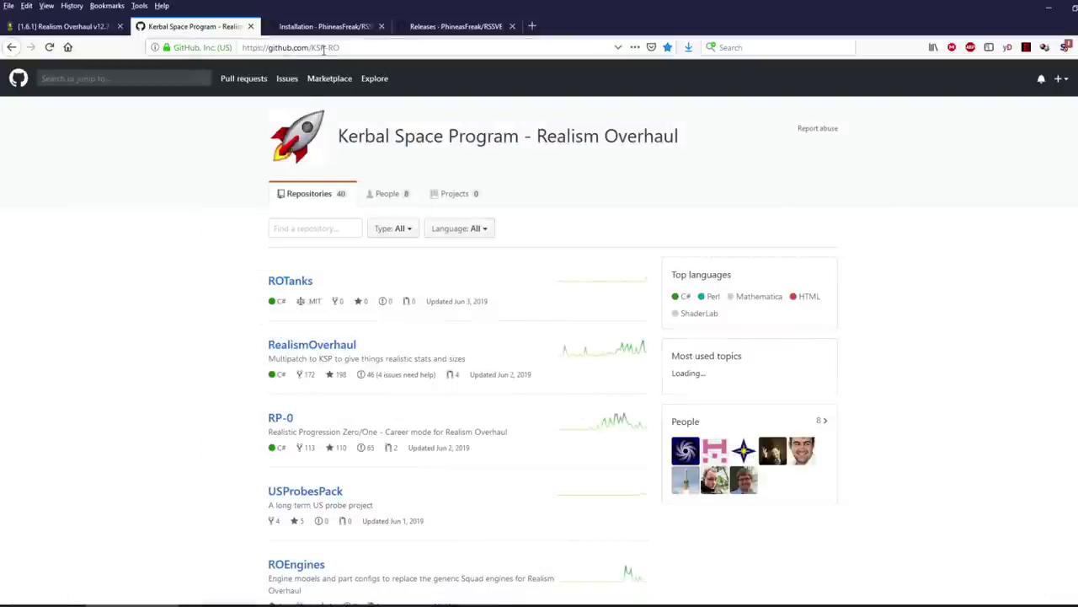
{"action": "left_click", "coordinate": [63, 26]}
{"action": "scroll", "coordinate": [395, 207], "scroll_direction": "down", "scroll_amount": 10}
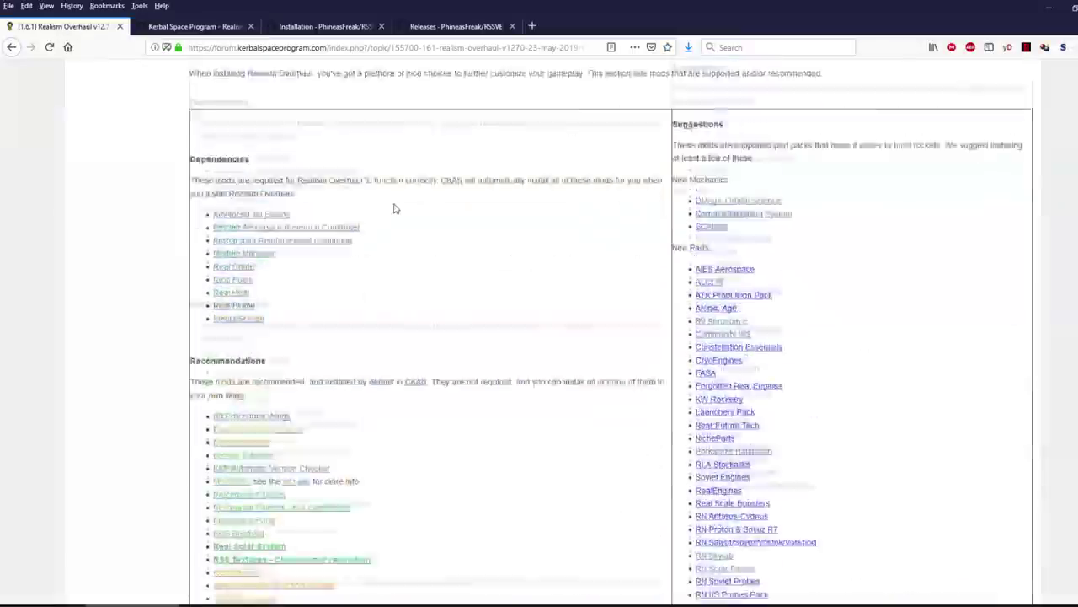
{"action": "scroll", "coordinate": [396, 220], "scroll_direction": "up", "scroll_amount": 10}
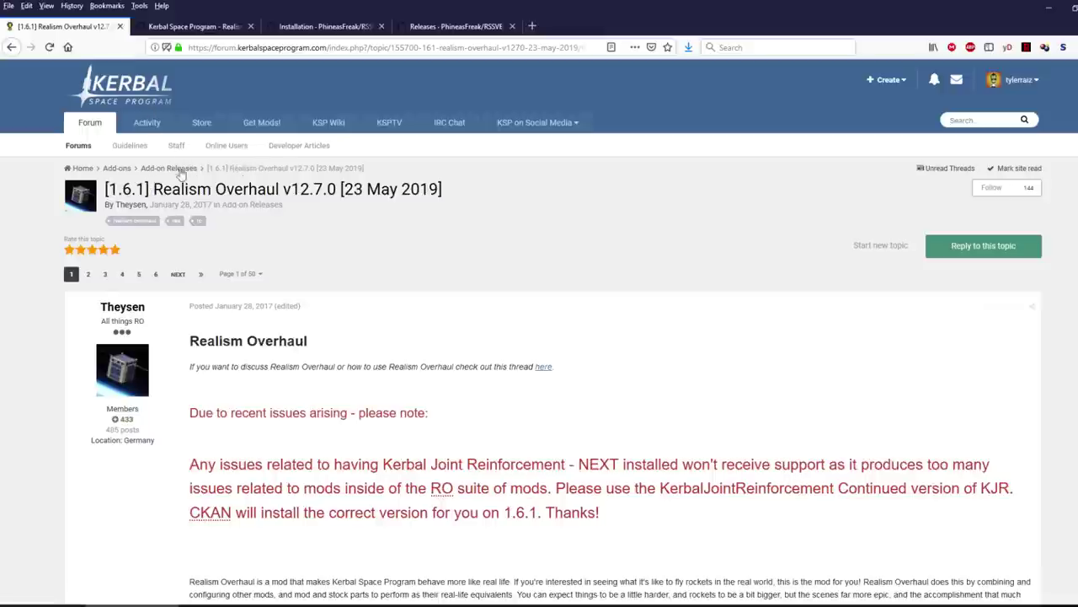
Step: Open the RealismOverhaul repository from the KSP-RO GitHub page in a new browser tab and switch to it
{"action": "left_click", "coordinate": [194, 26]}
{"action": "scroll", "coordinate": [399, 332], "scroll_direction": "down", "scroll_amount": 3}
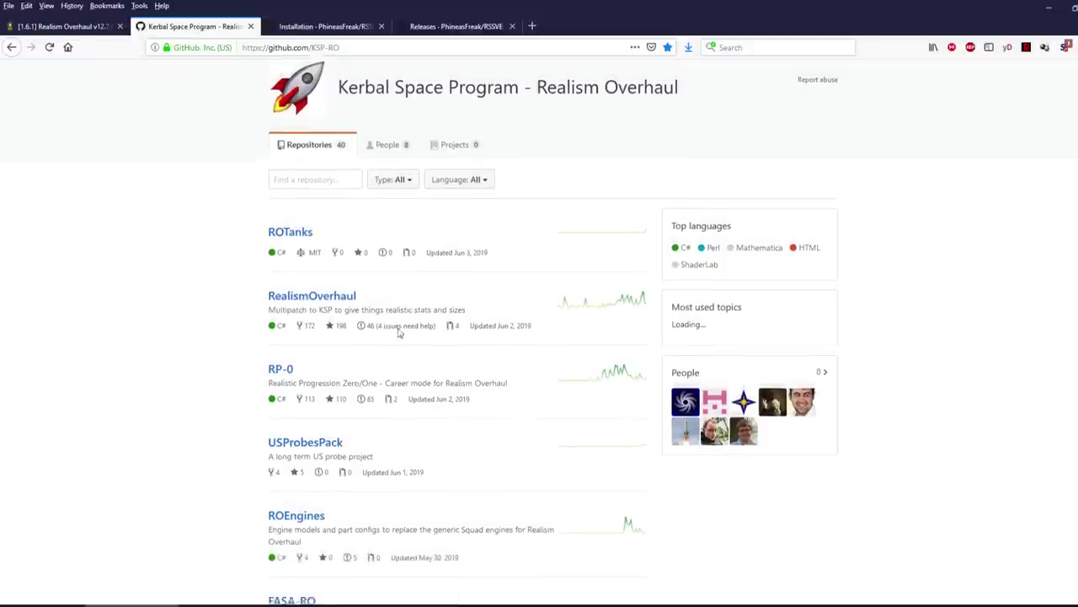
{"action": "right_click", "coordinate": [315, 230]}
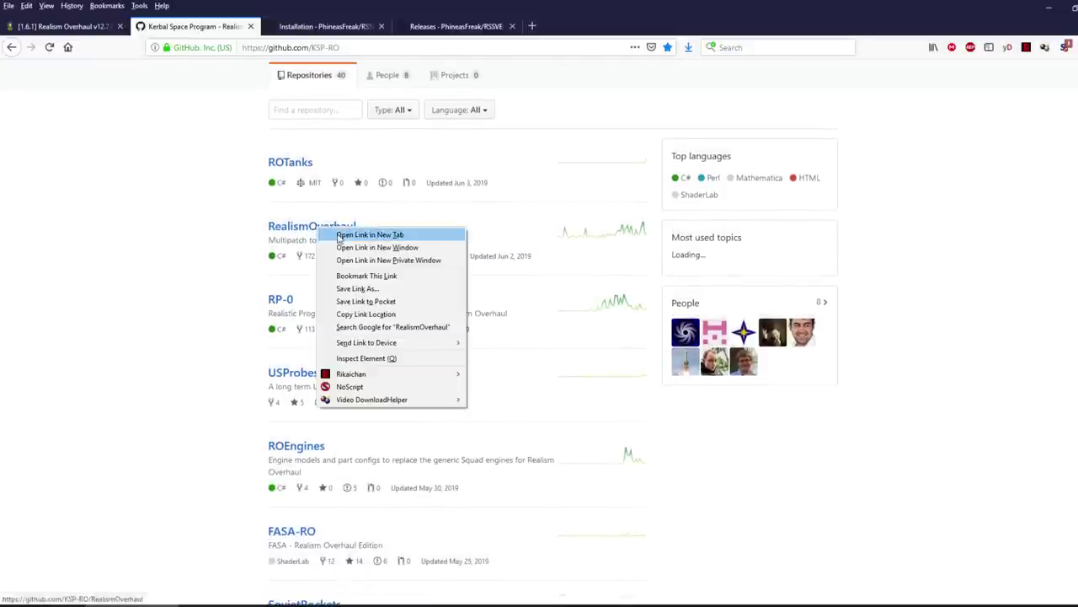
{"action": "left_click", "coordinate": [341, 235]}
{"action": "left_click", "coordinate": [296, 21]}
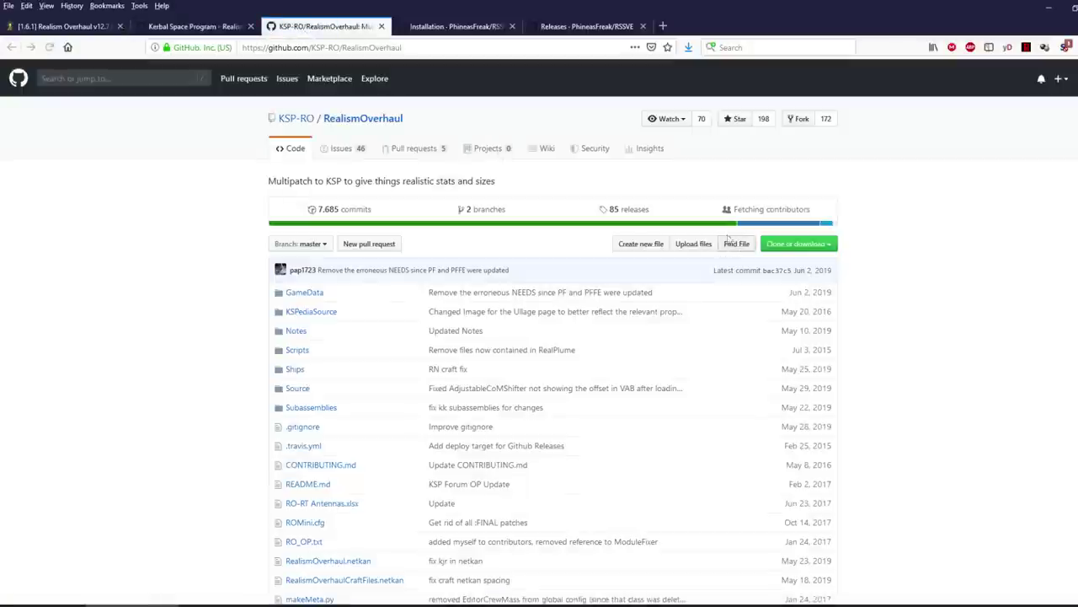
Step: Check the RP-0 repository's releases in a separate tab, close it, and browse the remaining KSP-RO repositories
{"action": "left_click", "coordinate": [198, 28]}
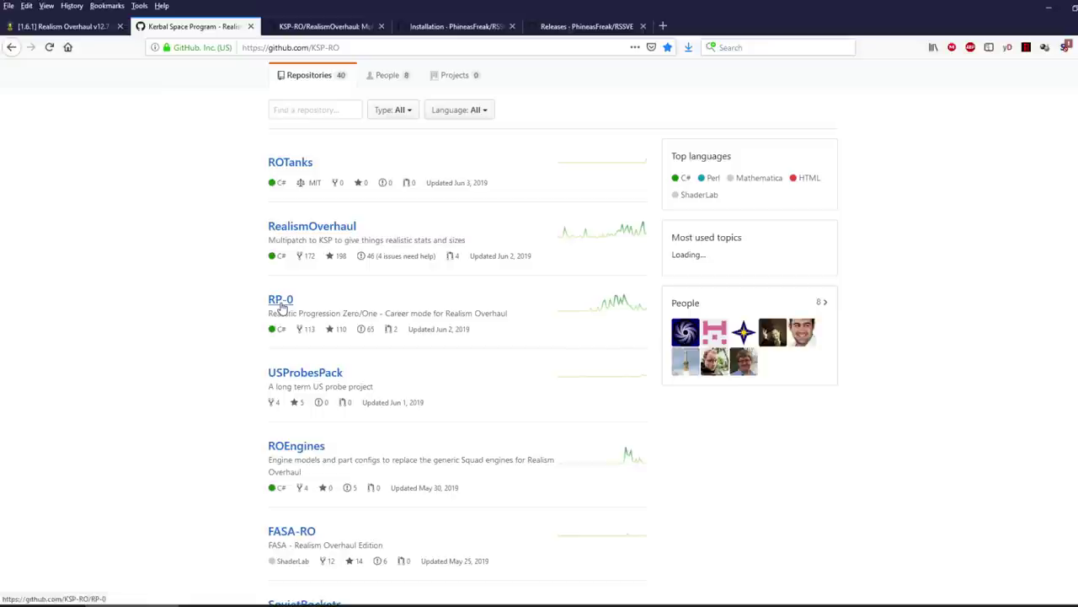
{"action": "scroll", "coordinate": [280, 307], "scroll_direction": "down", "scroll_amount": 1}
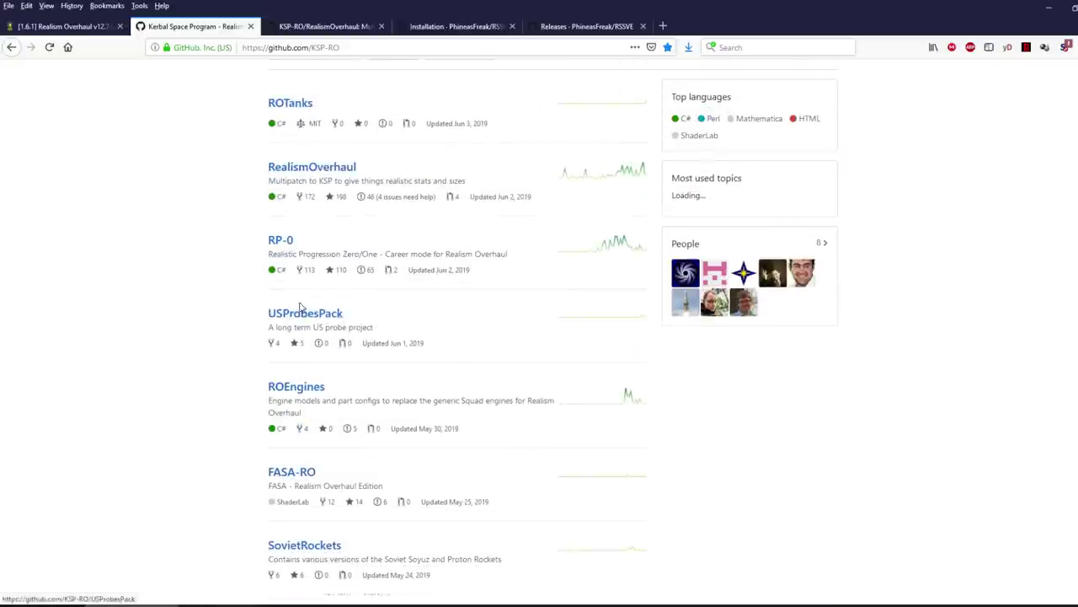
{"action": "right_click", "coordinate": [291, 240]}
{"action": "left_click", "coordinate": [313, 246]}
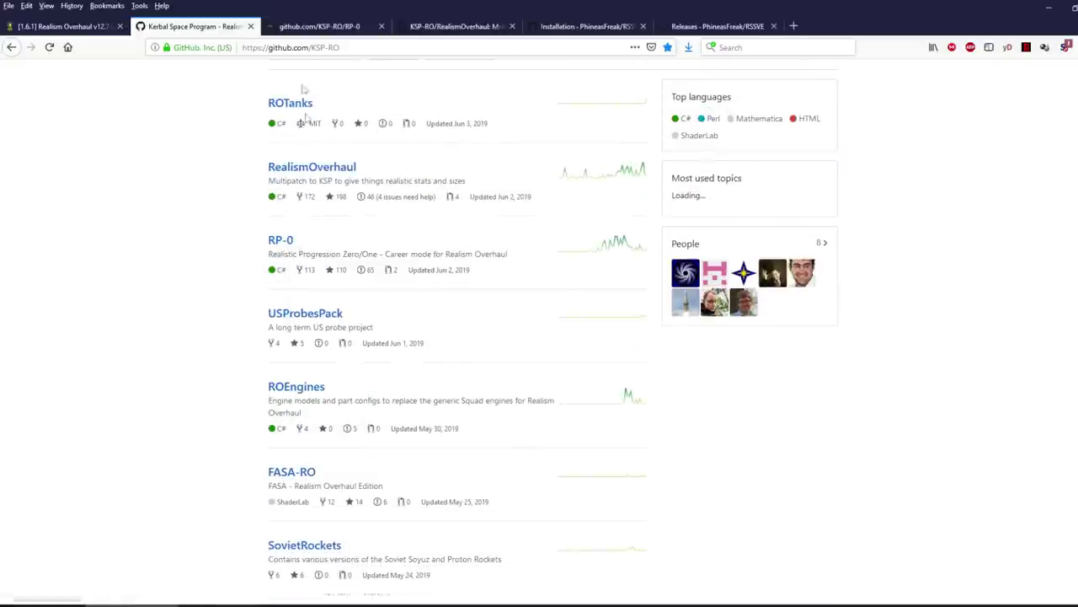
{"action": "left_click", "coordinate": [302, 32]}
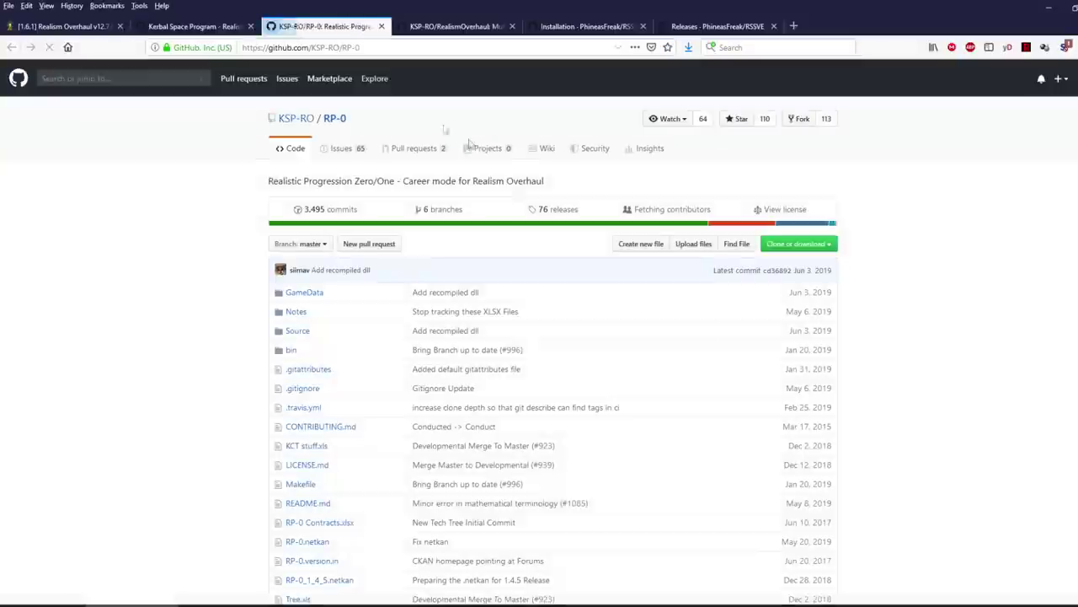
{"action": "left_click", "coordinate": [578, 210]}
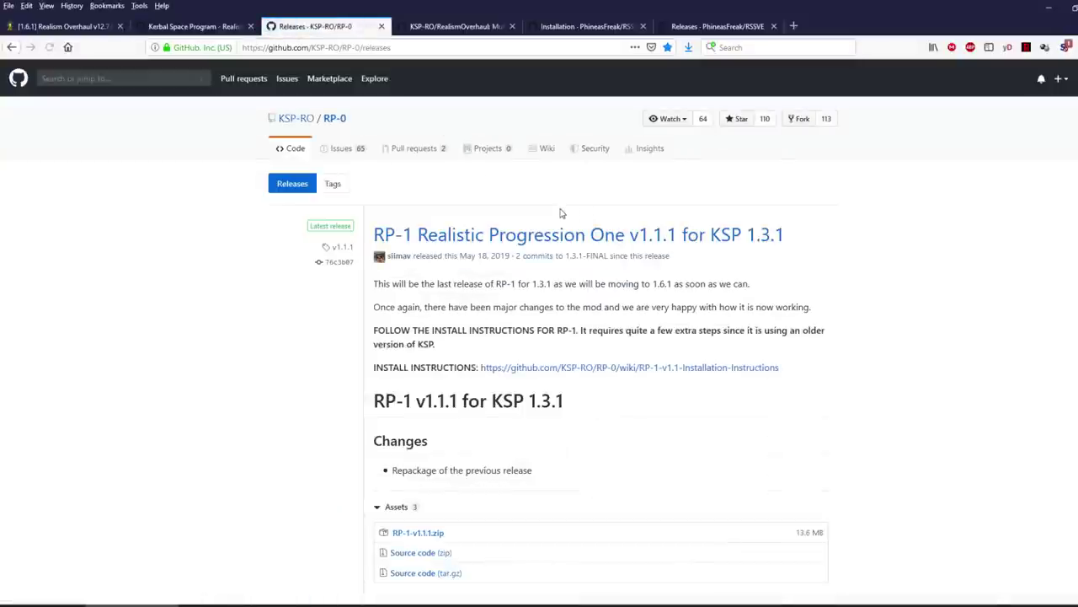
{"action": "left_click", "coordinate": [382, 26]}
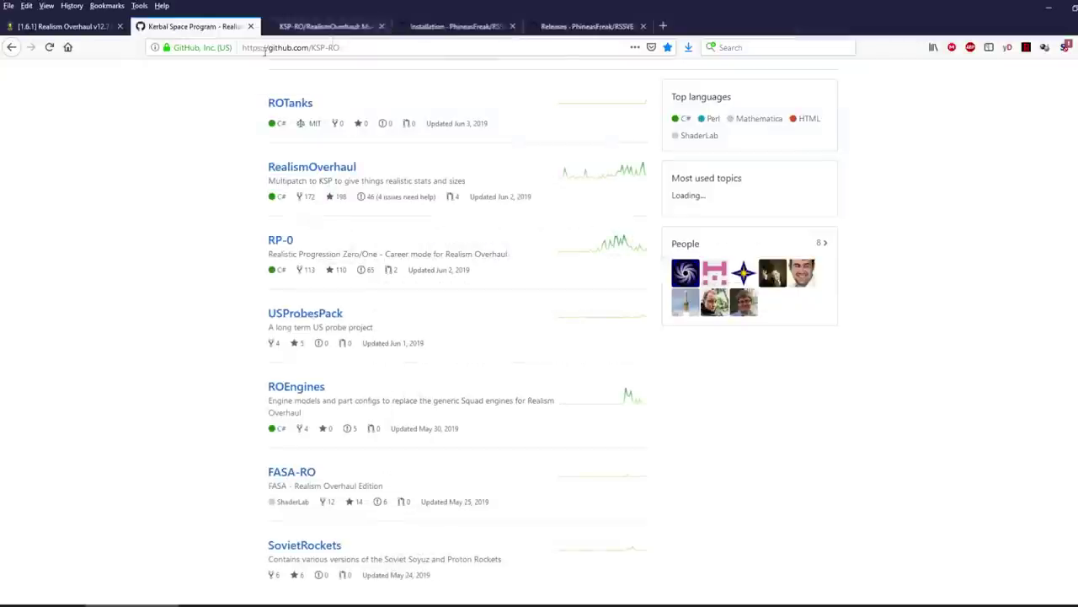
{"action": "scroll", "coordinate": [295, 376], "scroll_direction": "down", "scroll_amount": 5}
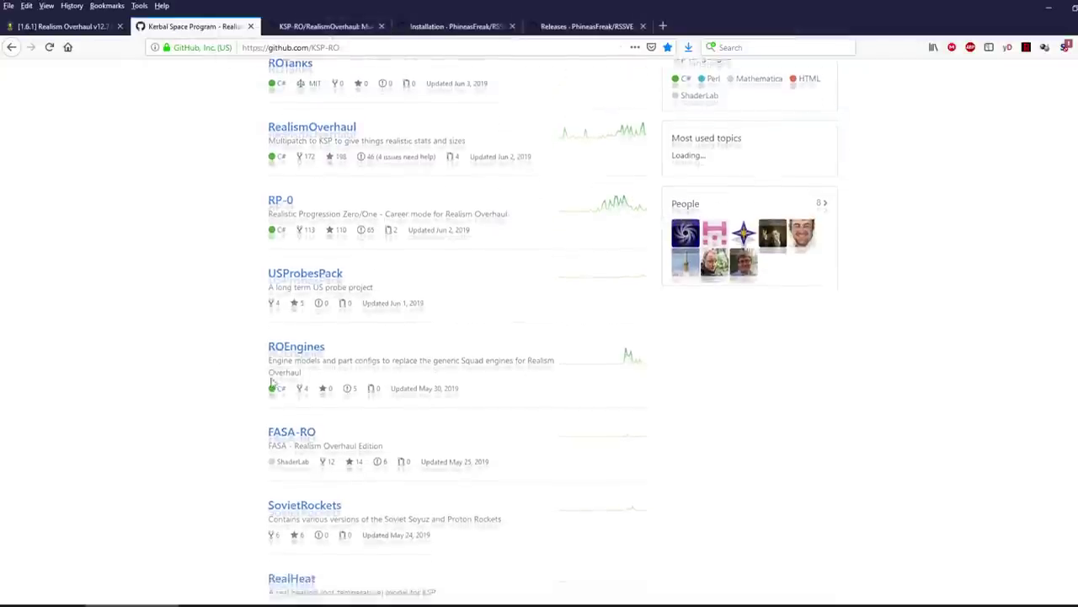
{"action": "scroll", "coordinate": [313, 387], "scroll_direction": "down", "scroll_amount": 2}
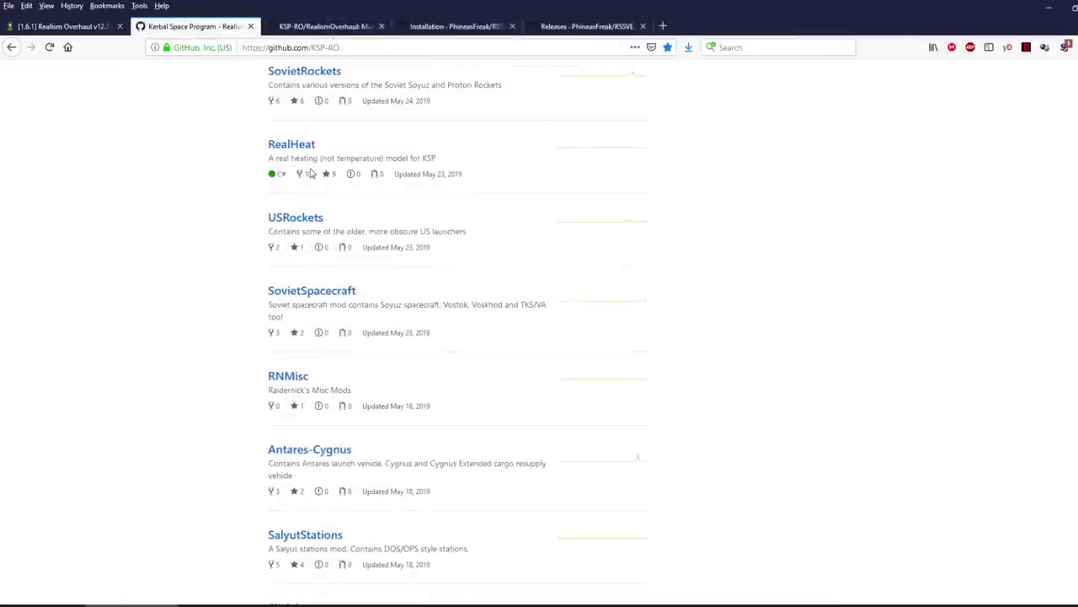
{"action": "scroll", "coordinate": [307, 505], "scroll_direction": "down", "scroll_amount": 6}
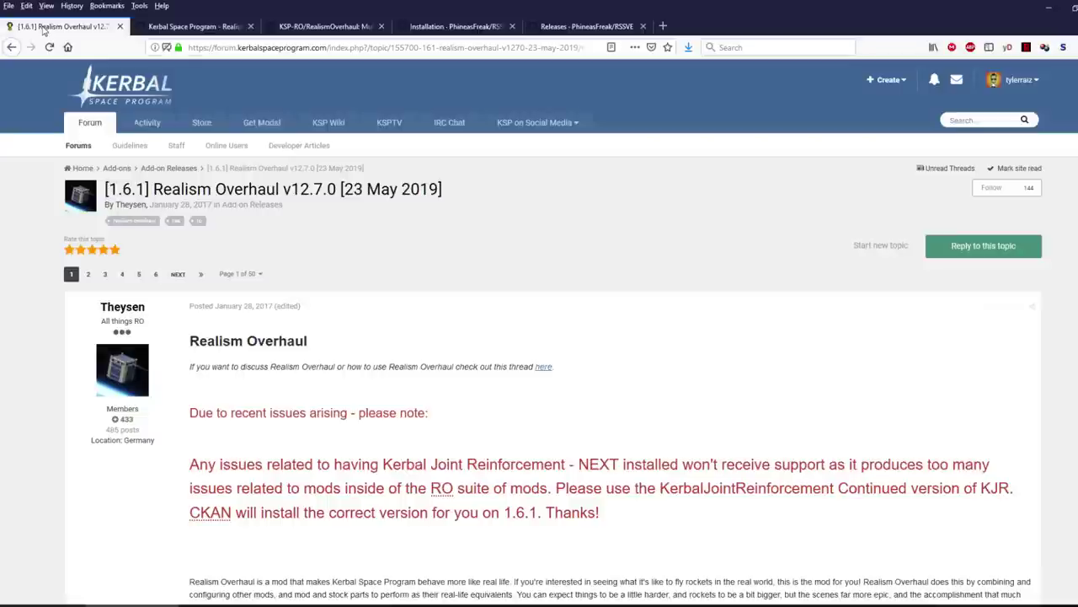
Step: Open the Advanced Jet Engine link from the forum thread's Dependencies list in a new browser tab
{"action": "left_click", "coordinate": [101, 27]}
{"action": "scroll", "coordinate": [343, 294], "scroll_direction": "down", "scroll_amount": 10}
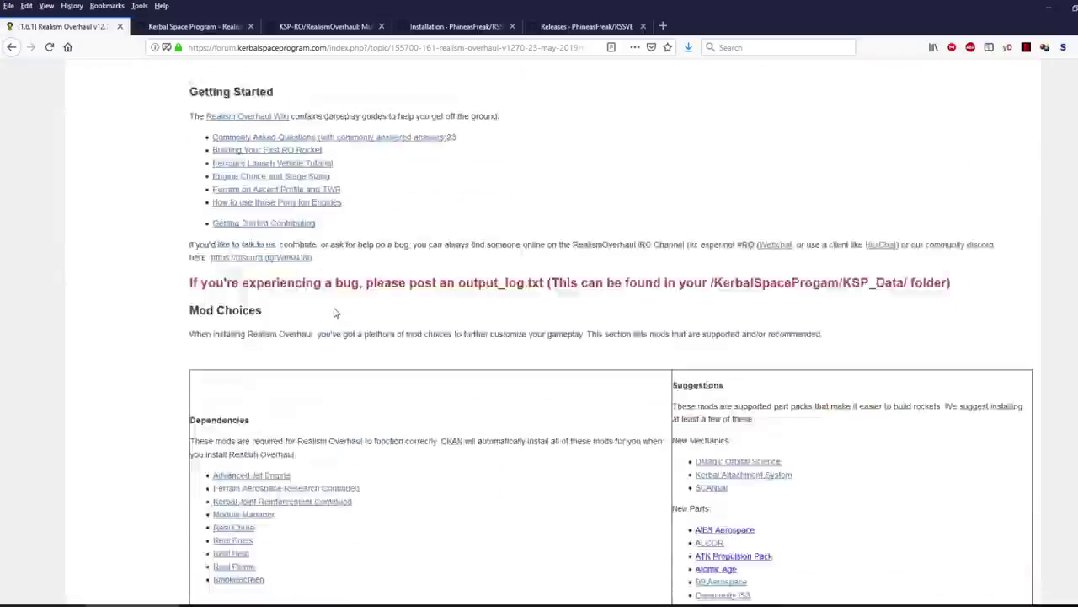
{"action": "right_click", "coordinate": [252, 373]}
{"action": "left_click", "coordinate": [283, 381]}
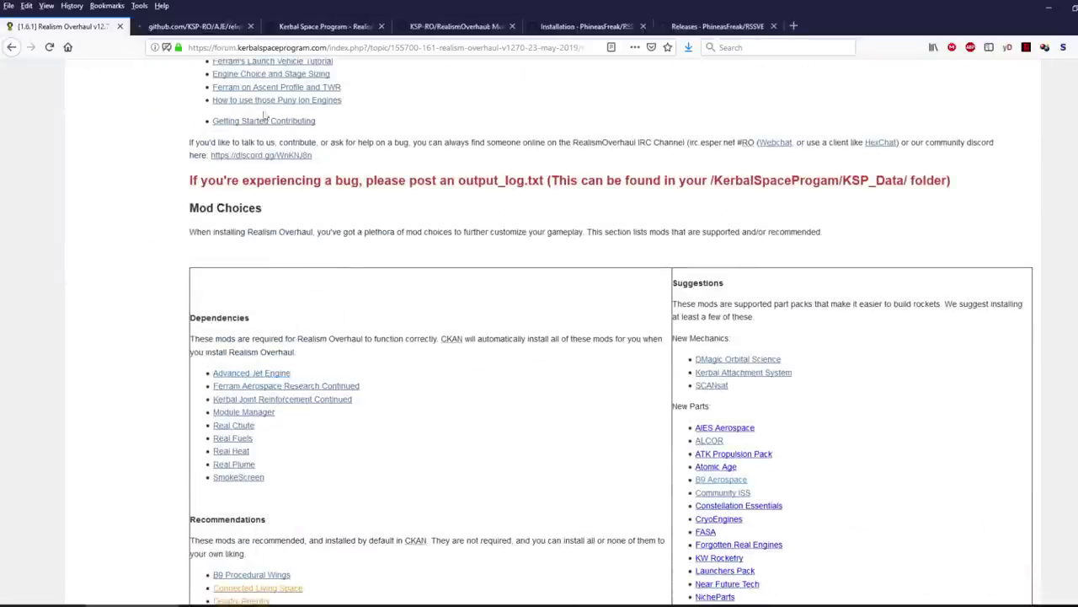
Step: Download Advanced_Jet_Engine_v2.10.0.zip from the AJE release page on GitHub
{"action": "key", "text": "ctrl+Tab"}
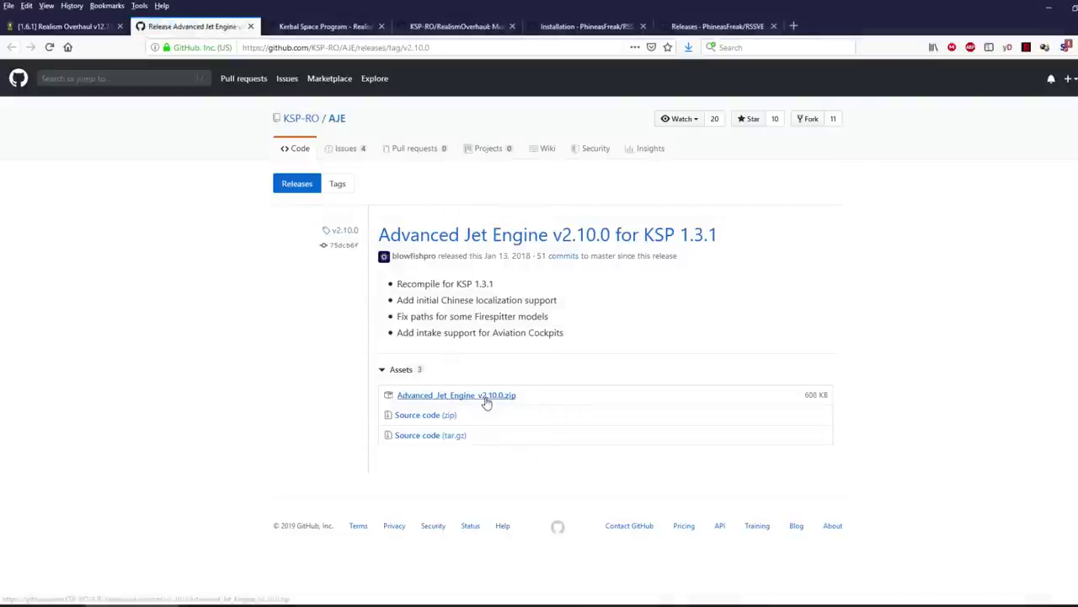
{"action": "left_click", "coordinate": [483, 396]}
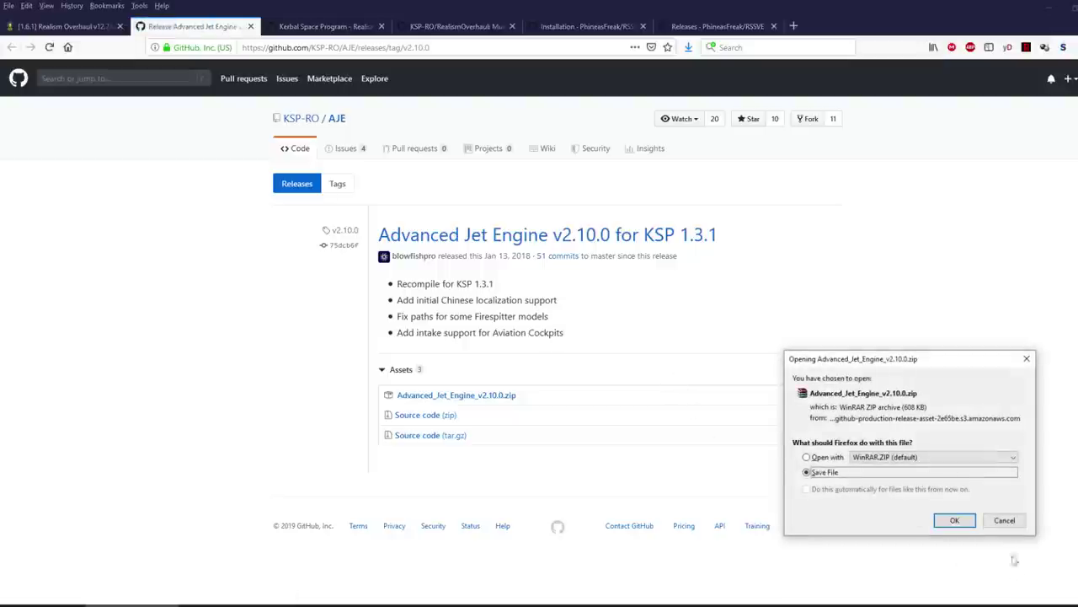
{"action": "left_click", "coordinate": [1004, 520]}
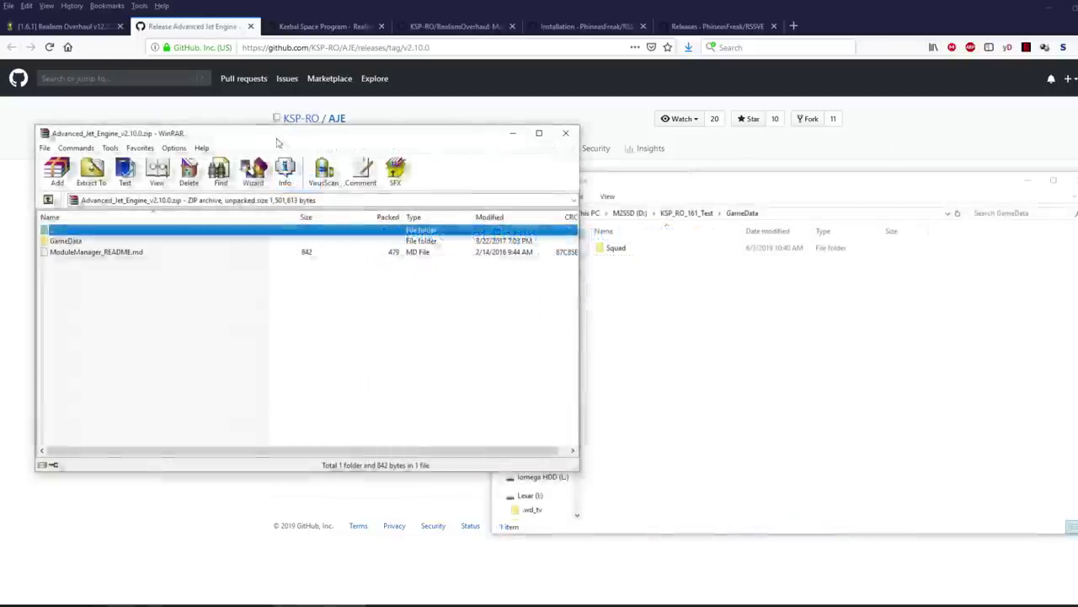
Step: Extract AJE, SolverEngines and ModuleManager.3.0.1.dll from the Advanced Jet Engine archive's GameData folder into KSP_RO_161_Test's GameData, and dismiss the archive window
{"action": "left_click_drag", "start_coordinate": [275, 136], "coordinate": [306, 160]}
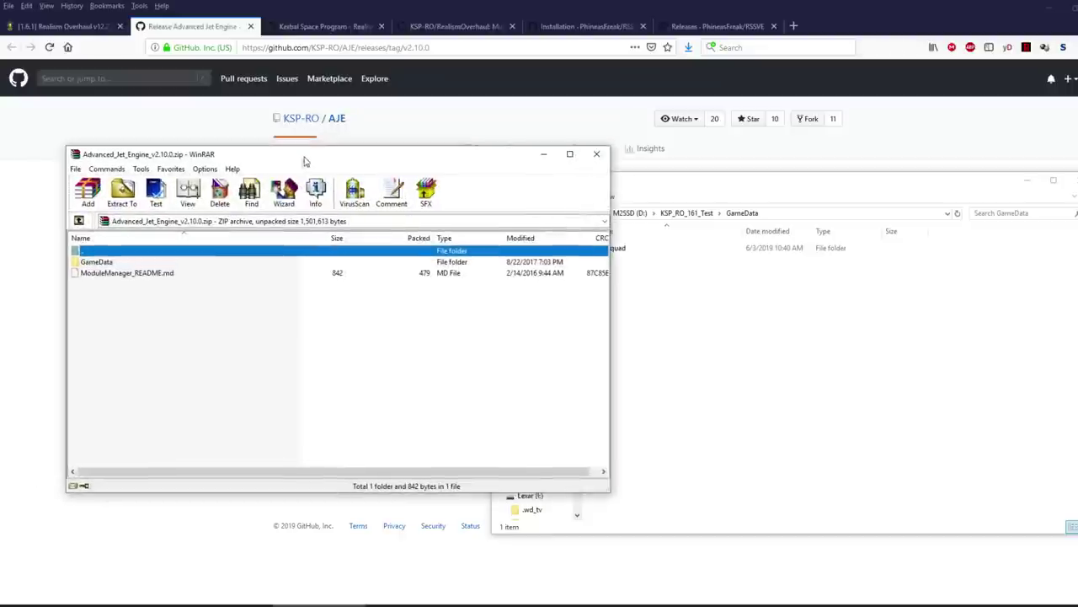
{"action": "double_click", "coordinate": [100, 265]}
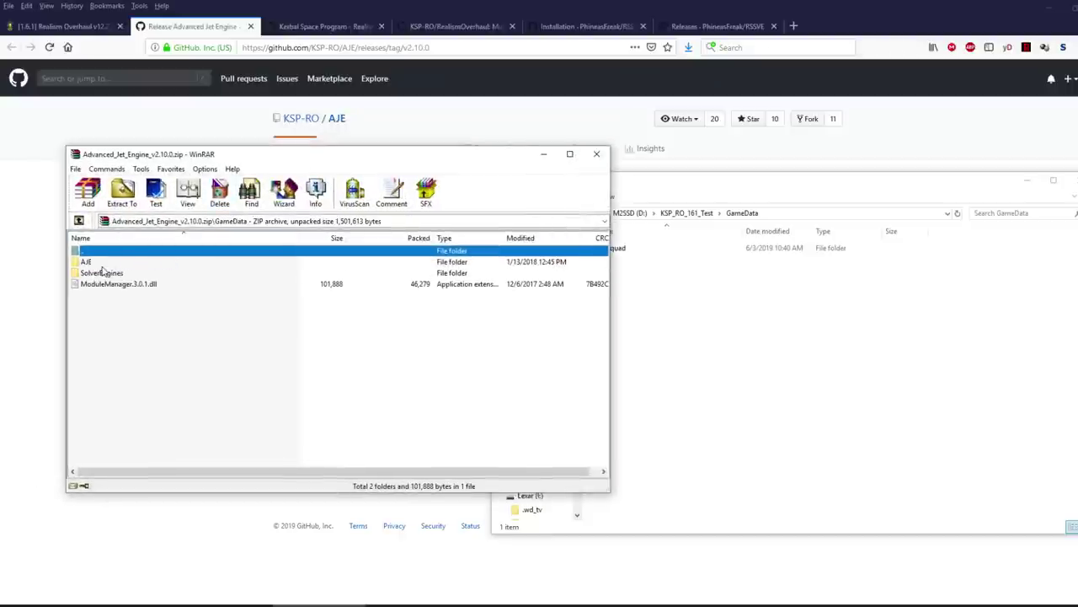
{"action": "left_click", "coordinate": [85, 262]}
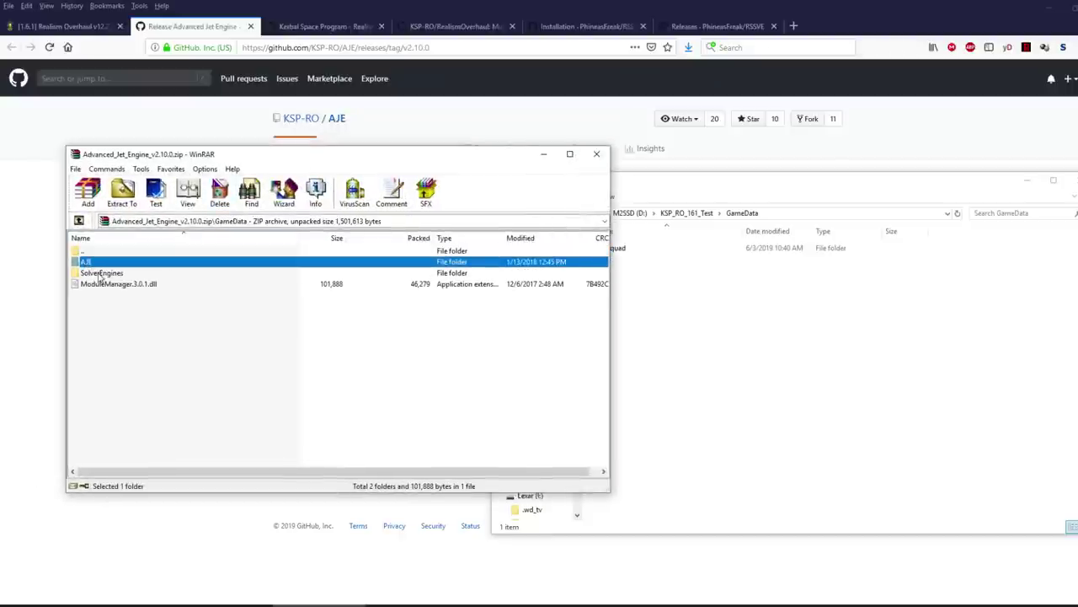
{"action": "left_click", "coordinate": [99, 273], "text": "shift"}
{"action": "left_click", "coordinate": [110, 286], "text": "shift"}
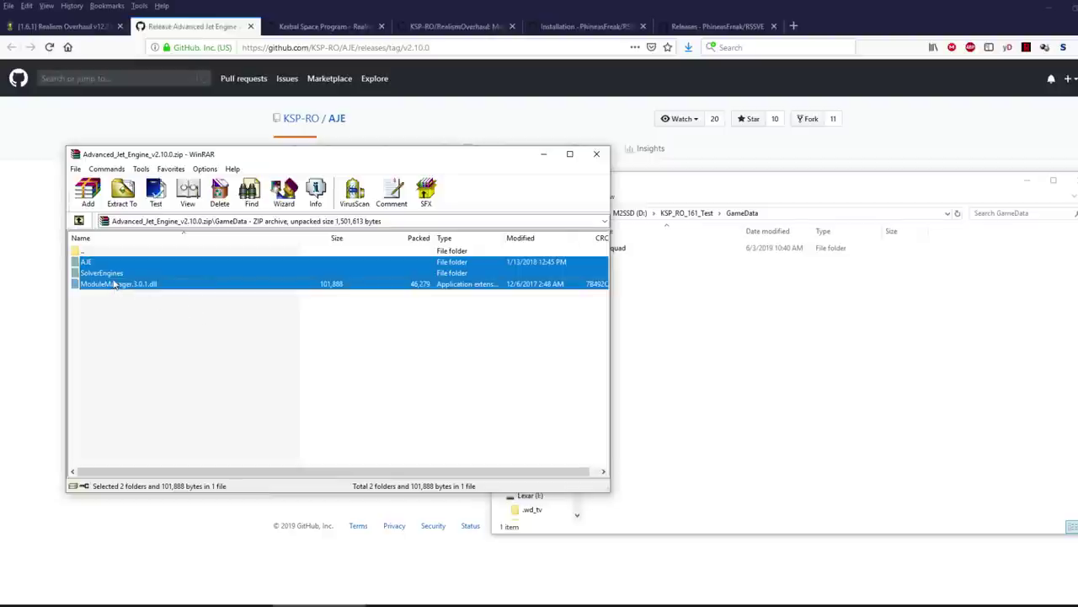
{"action": "left_click_drag", "start_coordinate": [111, 286], "coordinate": [710, 362]}
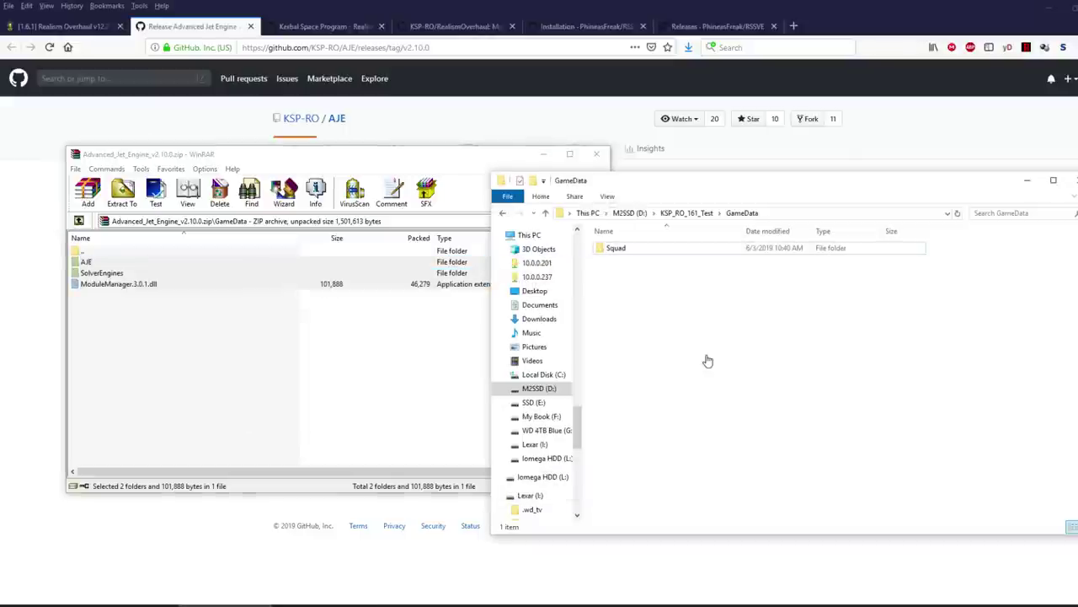
{"action": "left_click", "coordinate": [371, 374]}
{"action": "left_click", "coordinate": [599, 147]}
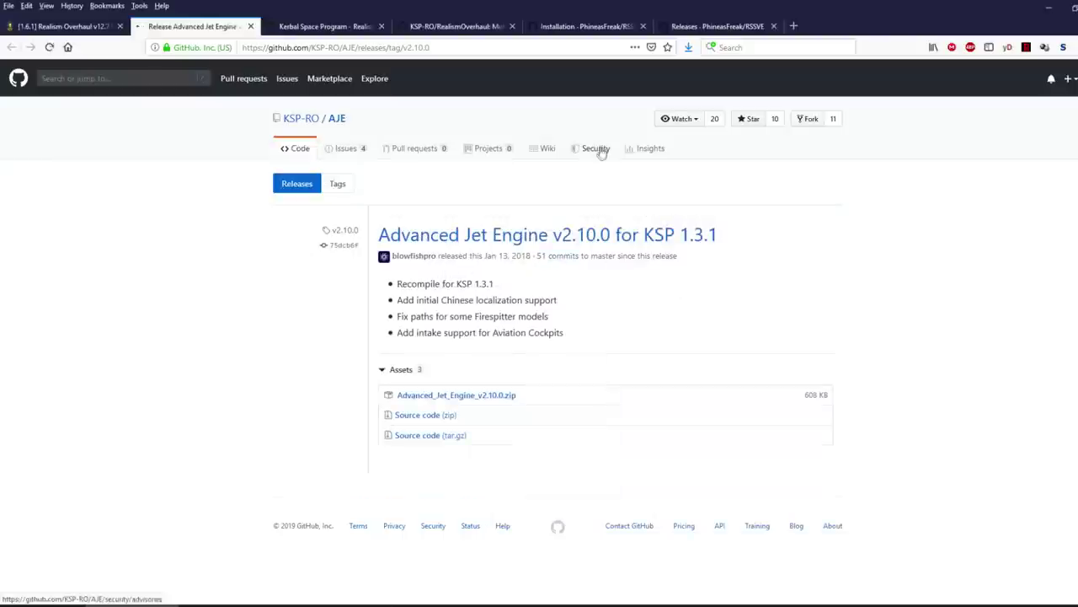
Step: Close the Advanced Jet Engine page and open the forum thread's Ferram Aerospace Research Continued link in a new browser tab
{"action": "left_click", "coordinate": [250, 26]}
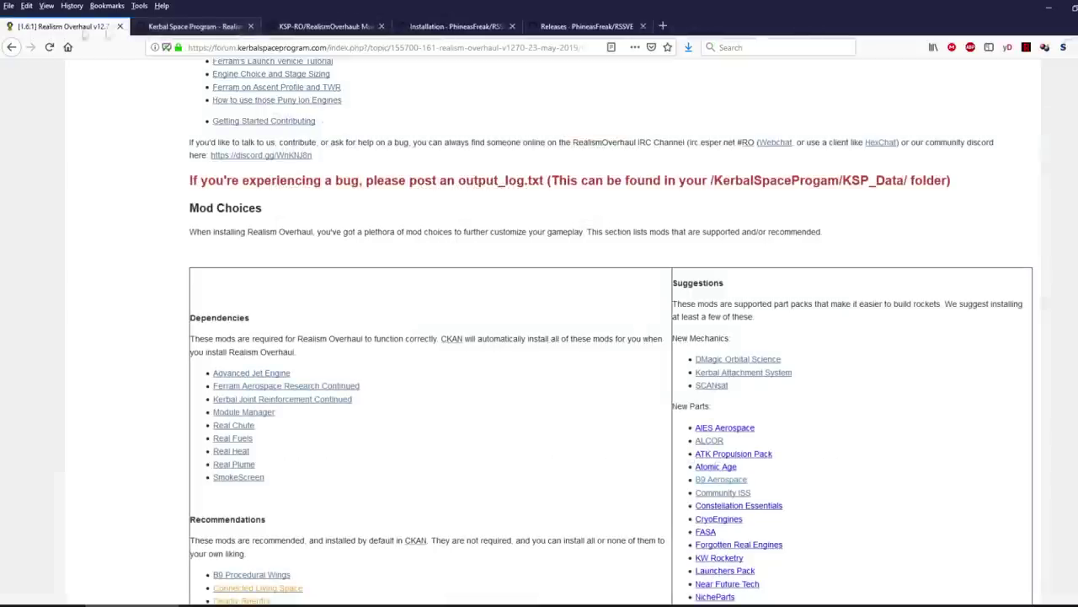
{"action": "right_click", "coordinate": [267, 386]}
{"action": "left_click", "coordinate": [282, 390]}
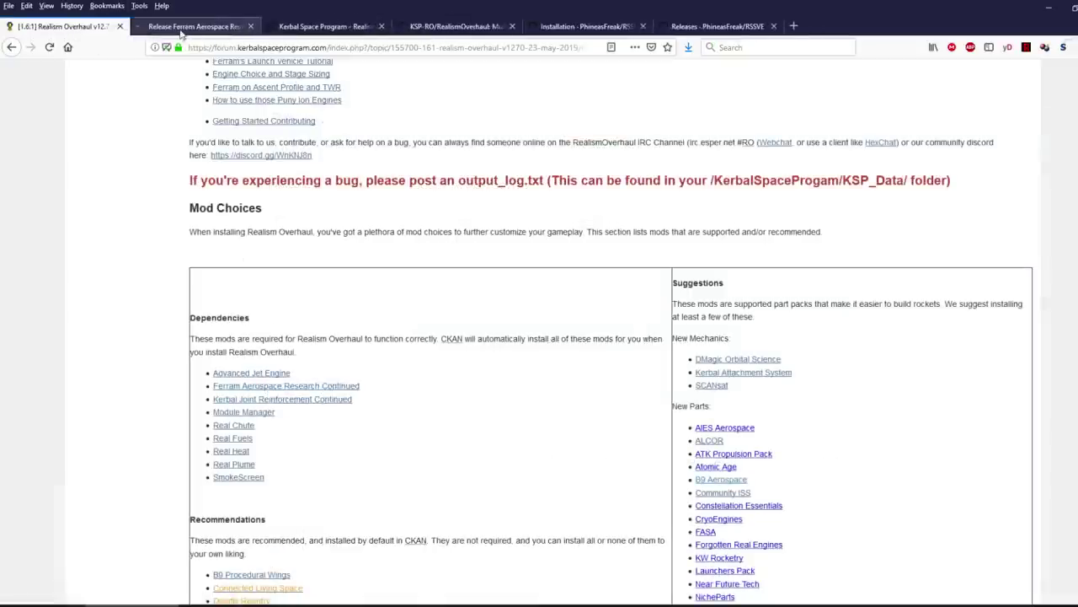
{"action": "left_click", "coordinate": [185, 26]}
Step: Read the red note about Kerbal Joint Reinforcement versions in the Realism Overhaul forum post, and return to the Dependencies list
{"action": "left_click", "coordinate": [67, 27]}
{"action": "scroll", "coordinate": [376, 179], "scroll_direction": "up", "scroll_amount": 15}
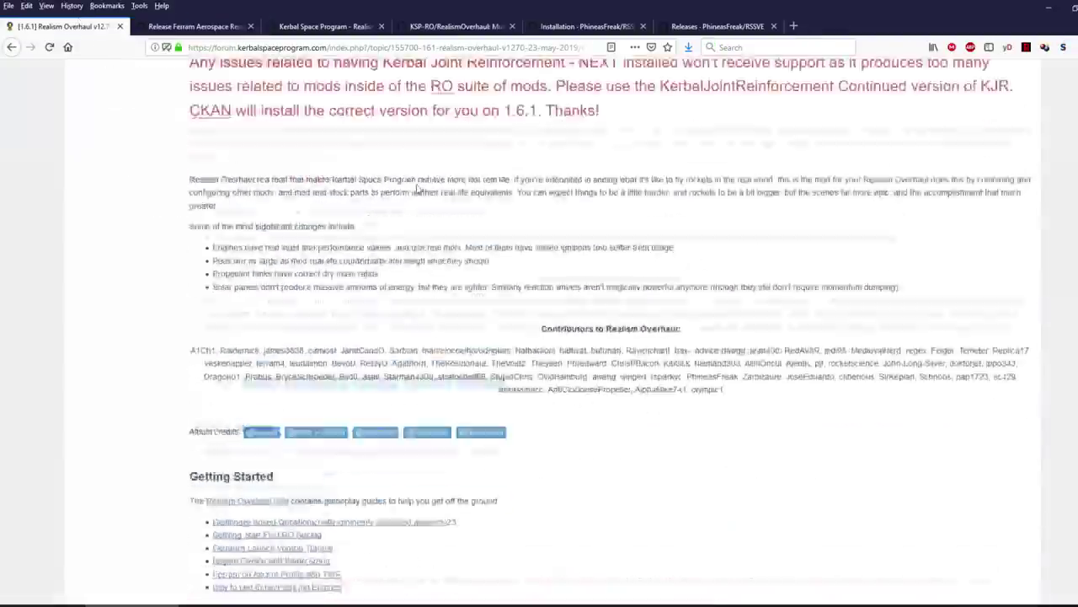
{"action": "scroll", "coordinate": [346, 241], "scroll_direction": "down", "scroll_amount": 2}
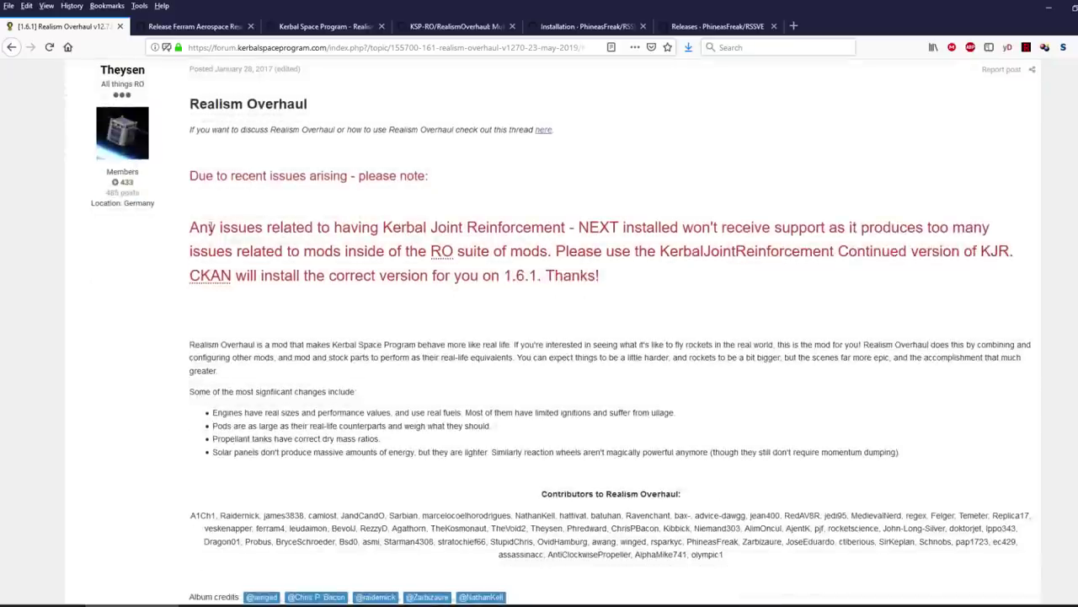
{"action": "left_click_drag", "start_coordinate": [220, 228], "coordinate": [330, 224]}
{"action": "left_click", "coordinate": [450, 223]}
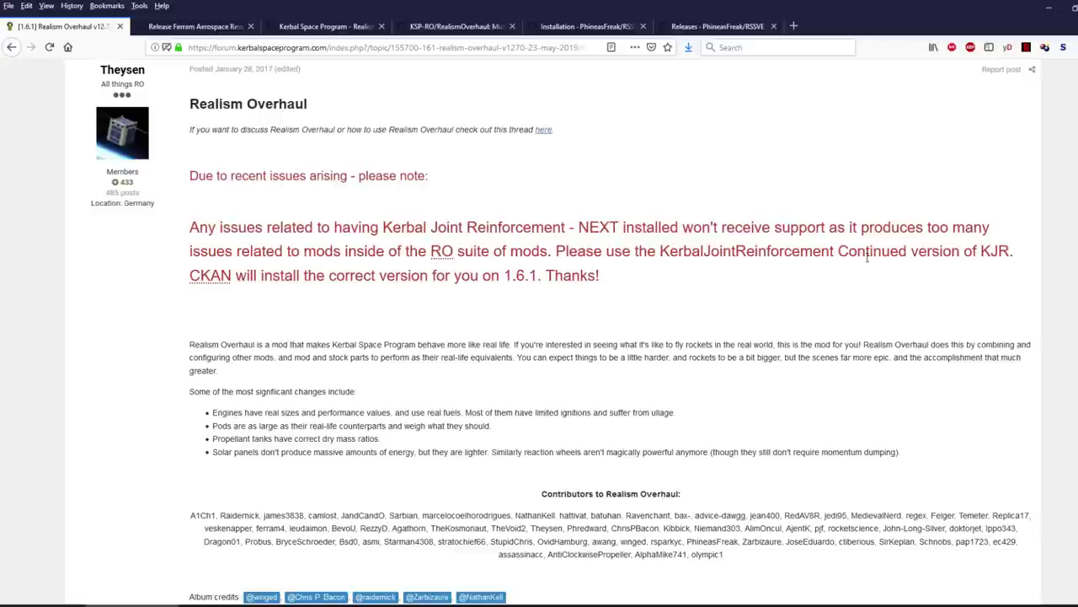
{"action": "scroll", "coordinate": [868, 256], "scroll_direction": "down", "scroll_amount": 8}
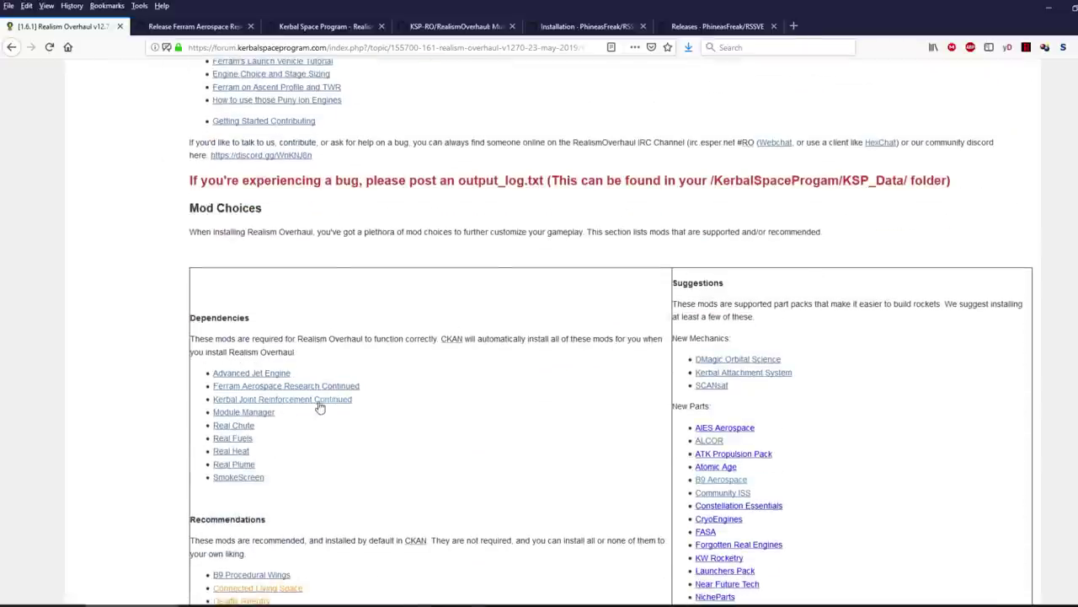
Step: Download FAR_0_15_9_7_Lumley.zip from the Ferram Aerospace Research release page into the For 1-60 folder
{"action": "key", "text": "ctrl+Tab"}
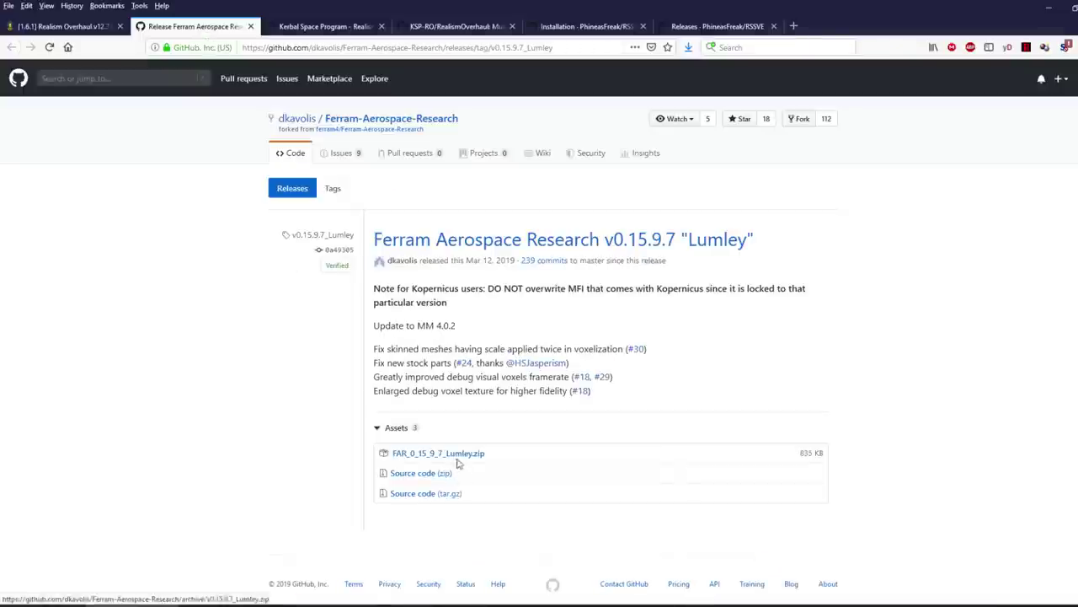
{"action": "left_click", "coordinate": [462, 455]}
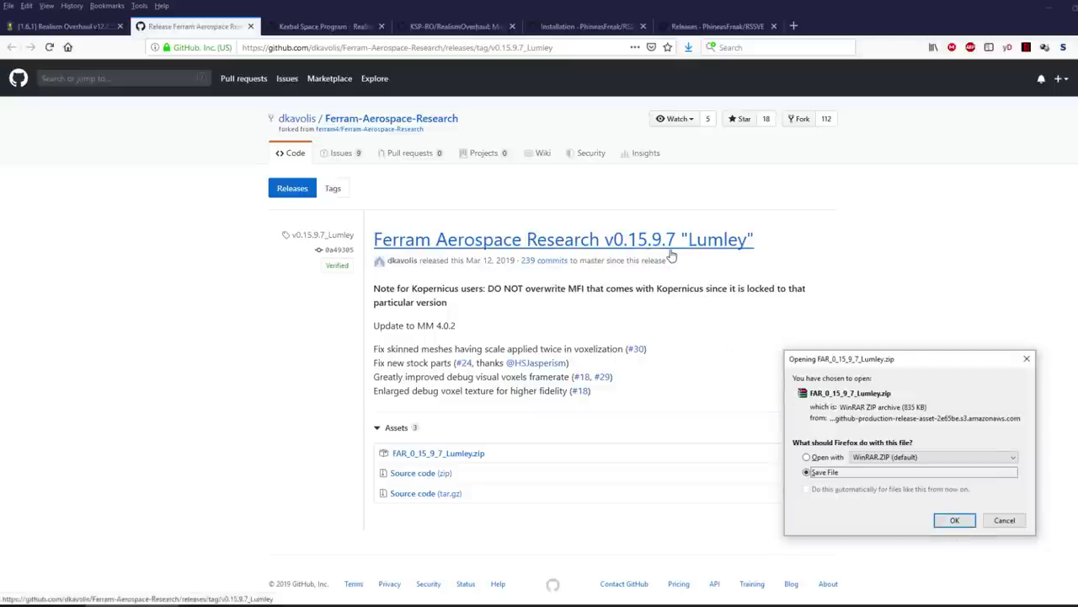
{"action": "left_click", "coordinate": [955, 520]}
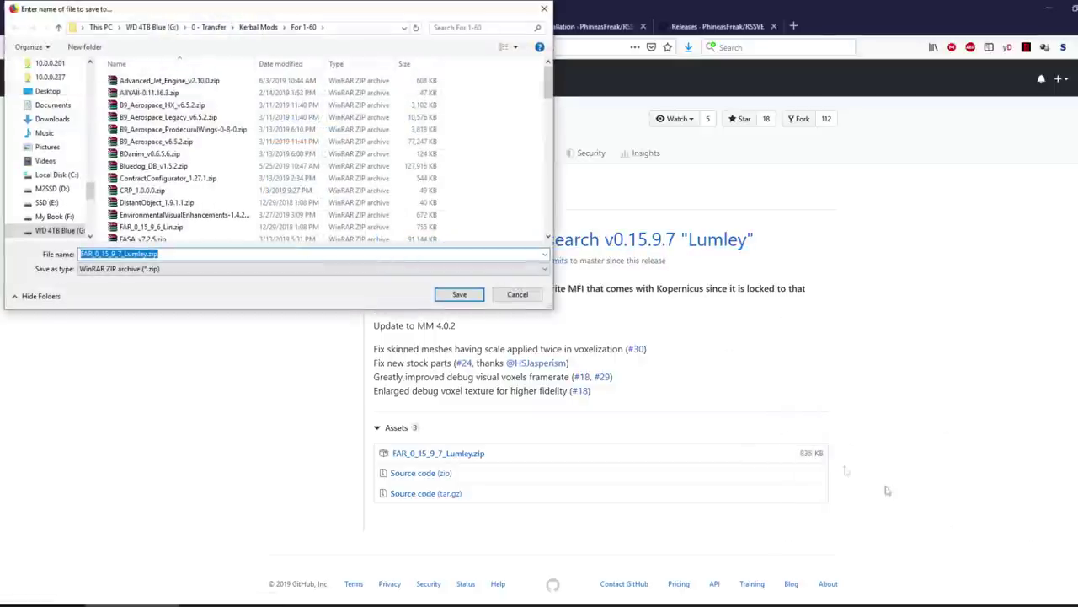
{"action": "left_click", "coordinate": [459, 294]}
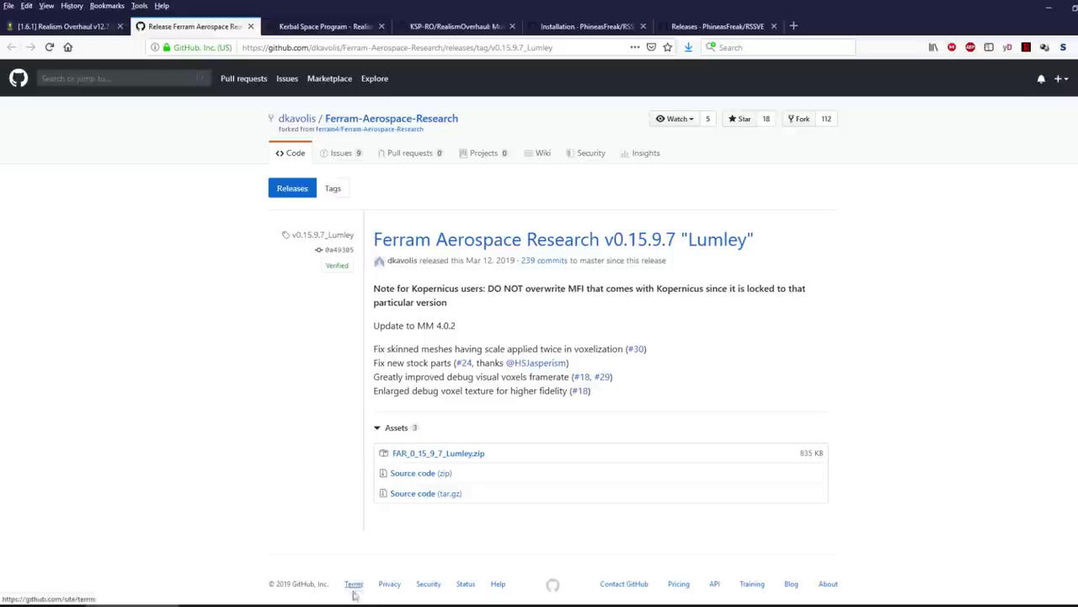
Step: Extract FerramAerospaceResearch, ModularFlightIntegrator and ModuleManager.4.0.2.dll from the FAR archive's GameData folder into KSP_RO_161_Test's GameData folder
{"action": "mouse_move", "coordinate": [318, 603]}
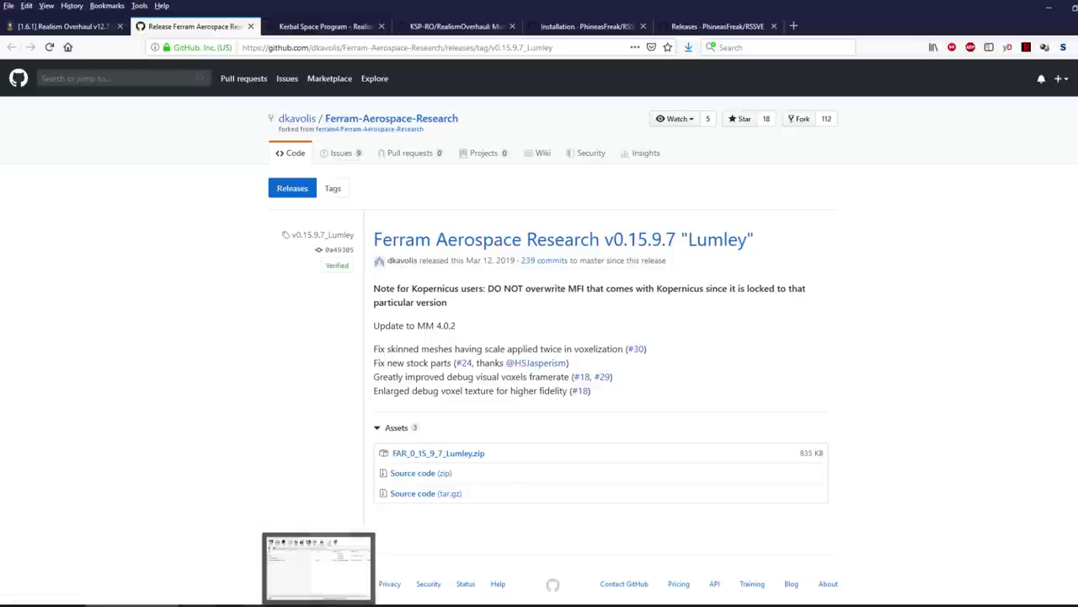
{"action": "left_click", "coordinate": [226, 604]}
{"action": "left_click", "coordinate": [401, 604]}
{"action": "left_click_drag", "start_coordinate": [472, 175], "coordinate": [344, 193]}
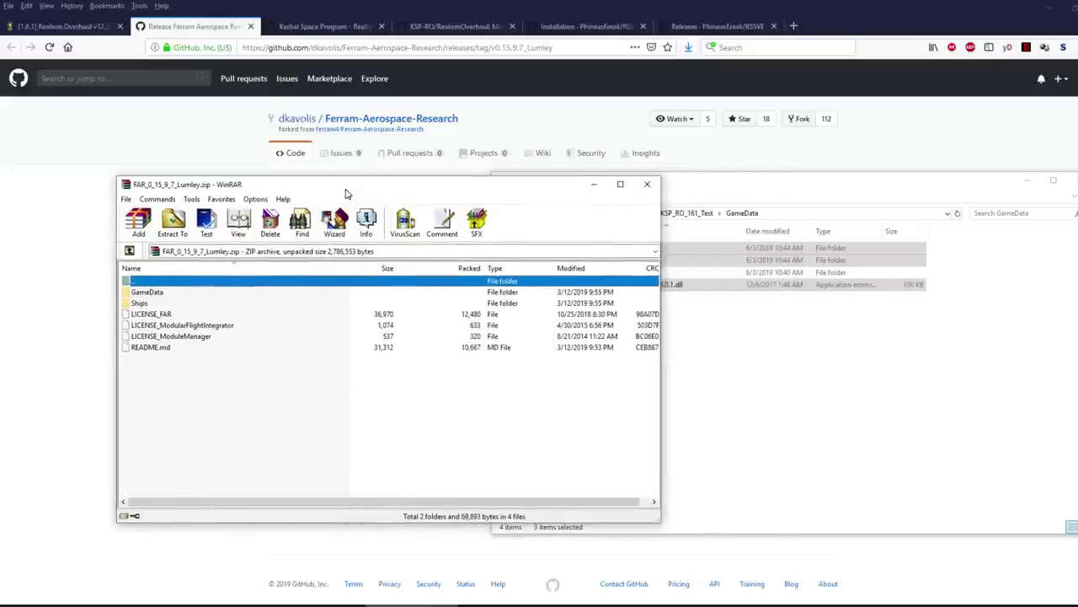
{"action": "double_click", "coordinate": [148, 293]}
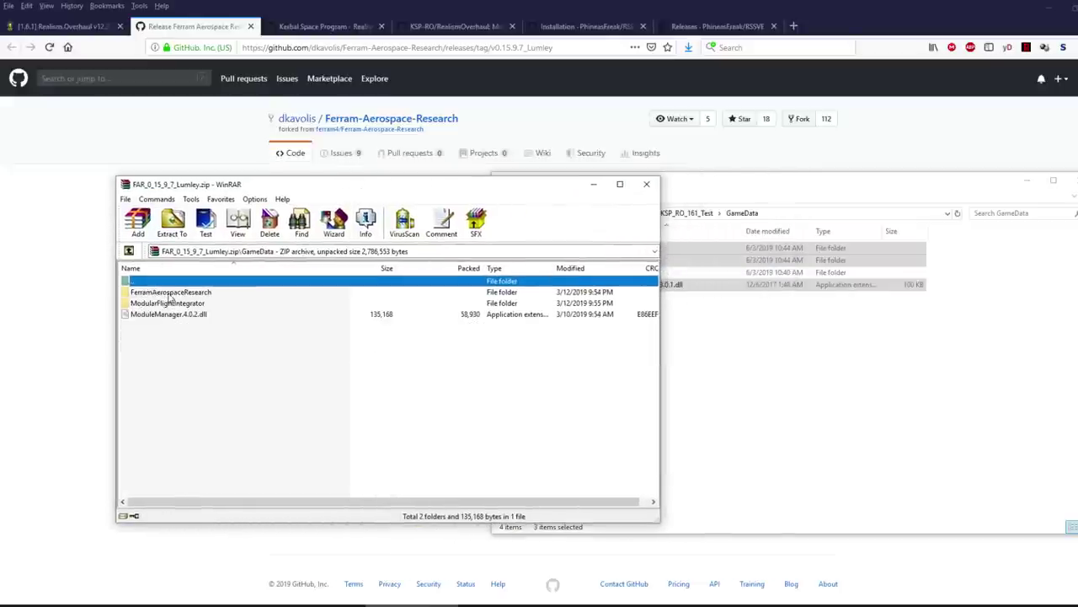
{"action": "left_click", "coordinate": [174, 293]}
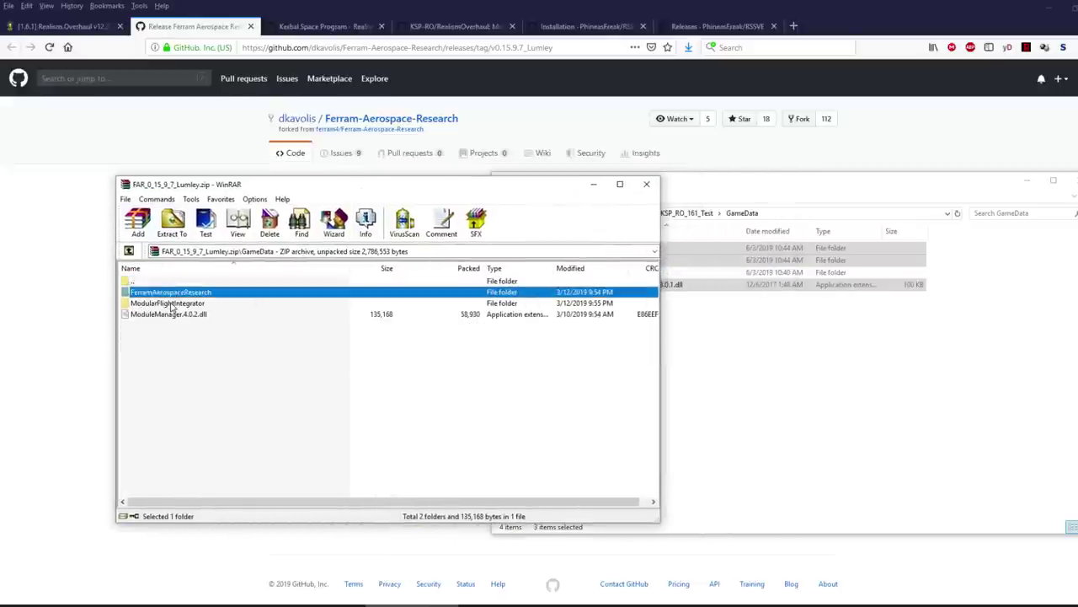
{"action": "left_click", "coordinate": [171, 305], "text": "shift"}
{"action": "left_click", "coordinate": [169, 317], "text": "shift"}
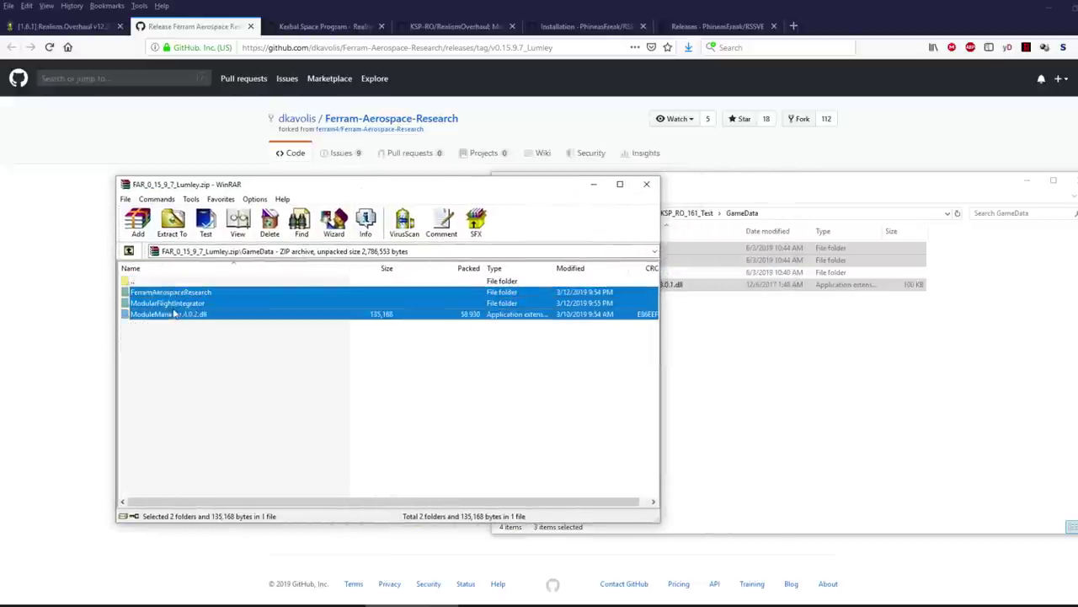
{"action": "left_click_drag", "start_coordinate": [174, 313], "coordinate": [876, 406]}
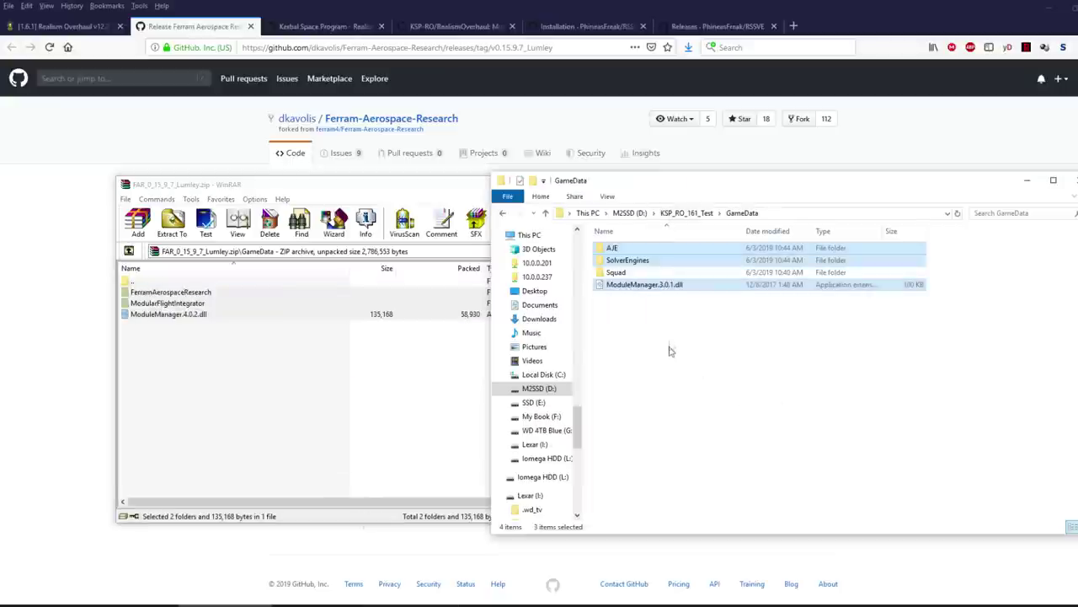
Step: Delete the outdated ModuleManager.3.0.1.dll from the game's GameData folder and close the FAR archive
{"action": "left_click", "coordinate": [666, 310]}
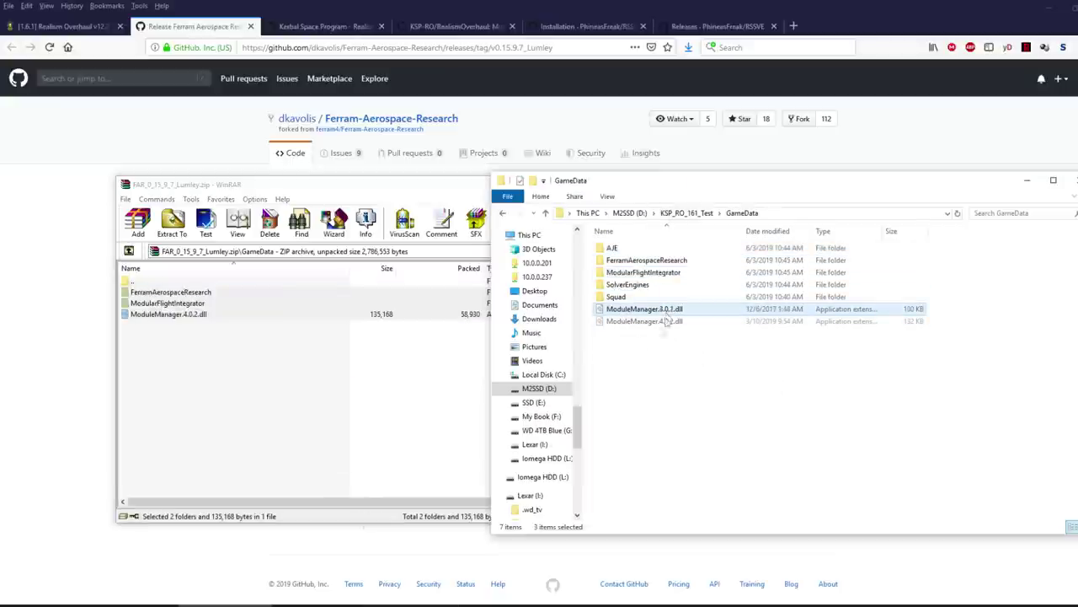
{"action": "key", "text": "Delete"}
{"action": "left_click", "coordinate": [354, 385]}
{"action": "left_click", "coordinate": [654, 187]}
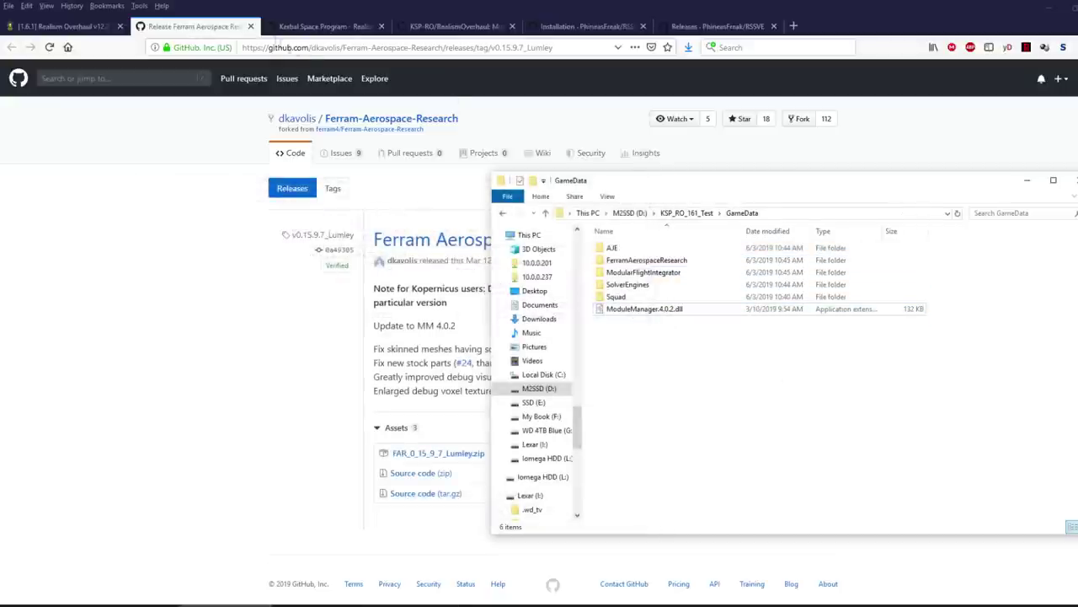
Step: Close the FAR release page and open the forum thread's Kerbal Joint Reinforcement Continued link in a new browser tab
{"action": "left_click", "coordinate": [251, 27]}
{"action": "left_click", "coordinate": [84, 26]}
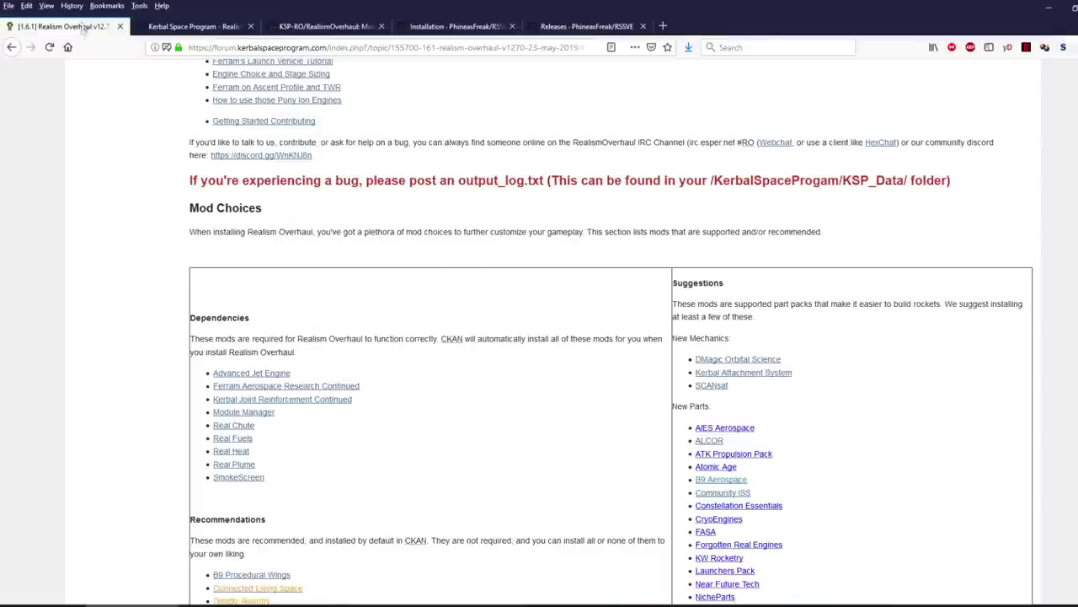
{"action": "right_click", "coordinate": [275, 400]}
{"action": "left_click", "coordinate": [301, 408]}
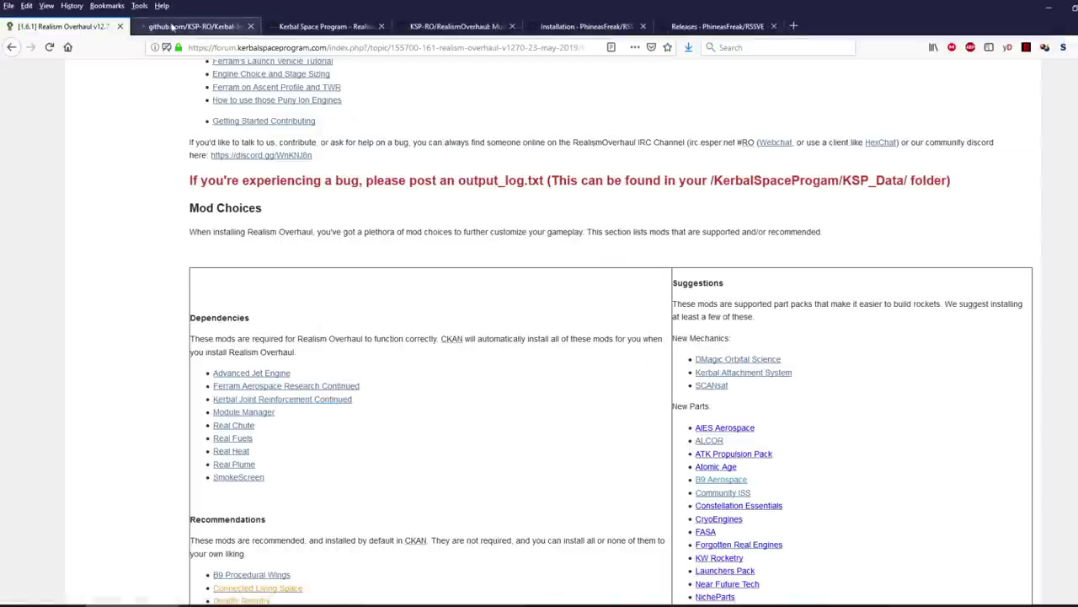
{"action": "left_click", "coordinate": [173, 26]}
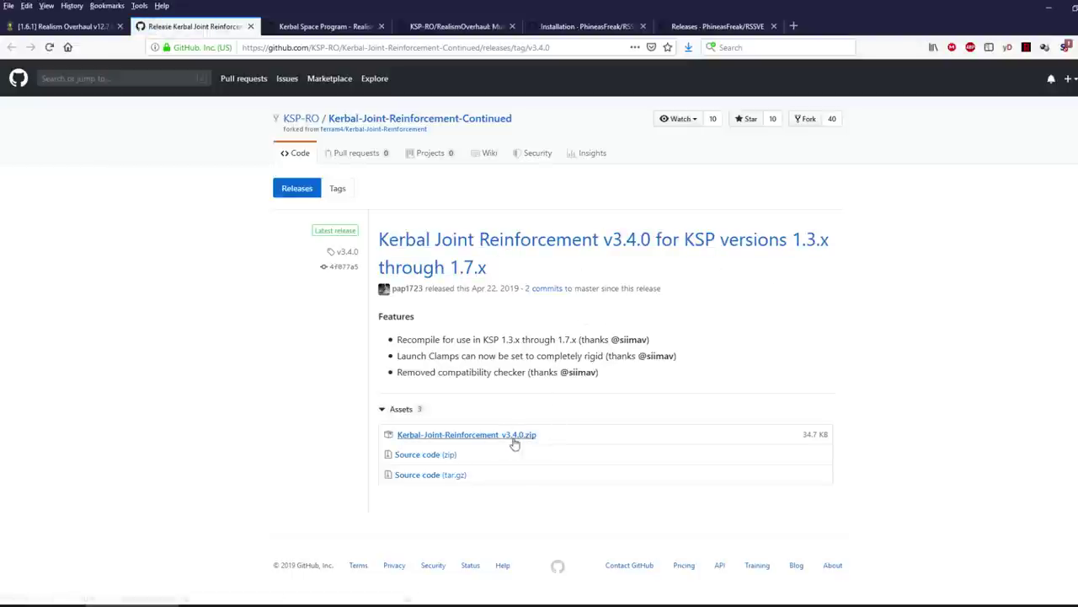
Step: Download Kerbal-Joint-Reinforcement_v3.4.0.zip from its GitHub release page into the For 1-60 folder
{"action": "left_click", "coordinate": [512, 439]}
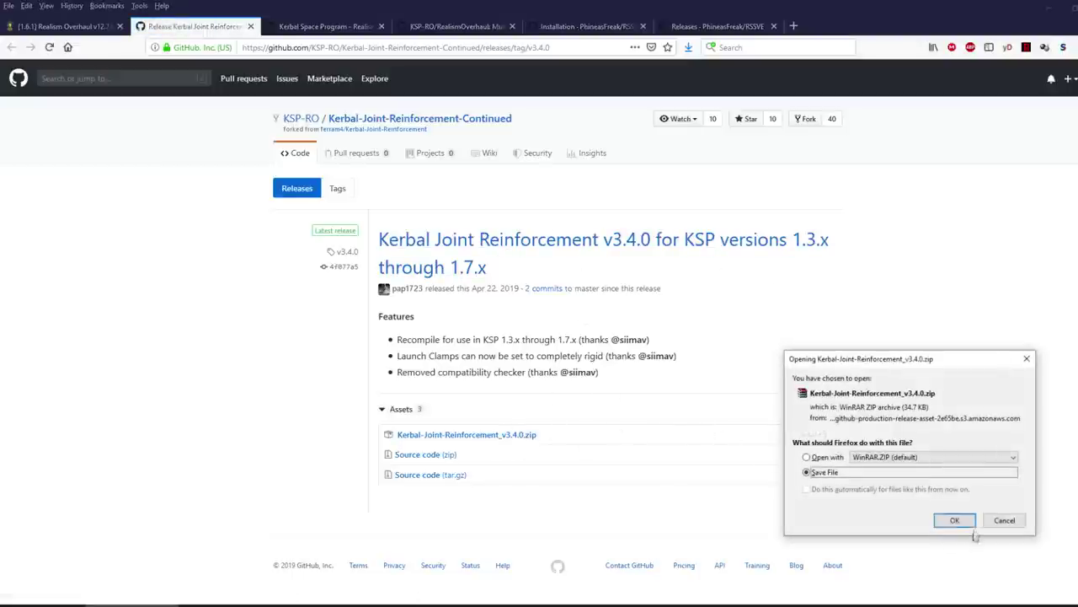
{"action": "left_click", "coordinate": [958, 521]}
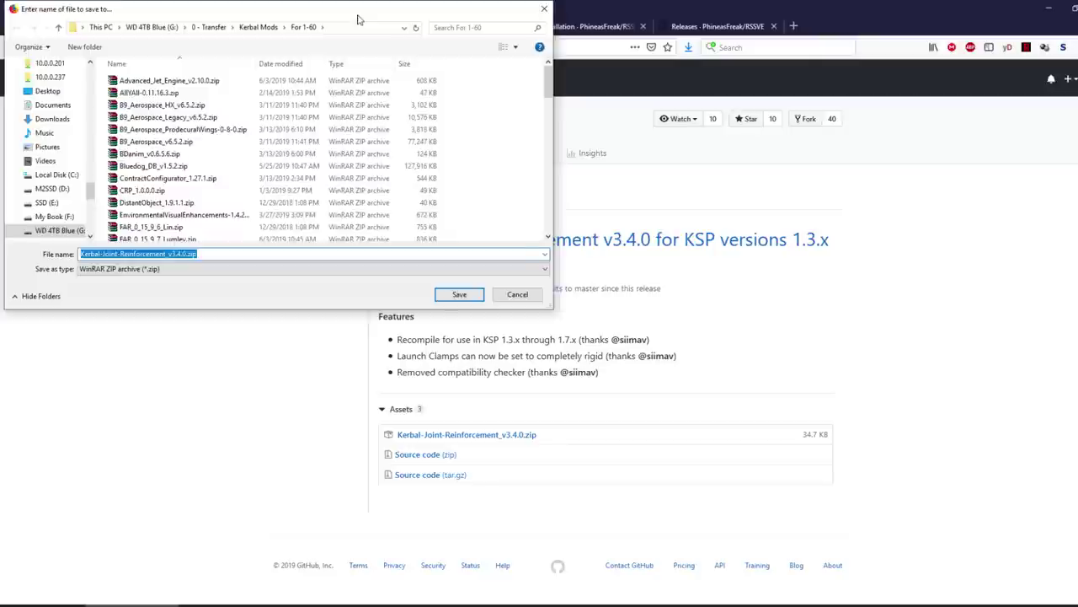
{"action": "key", "text": "Return"}
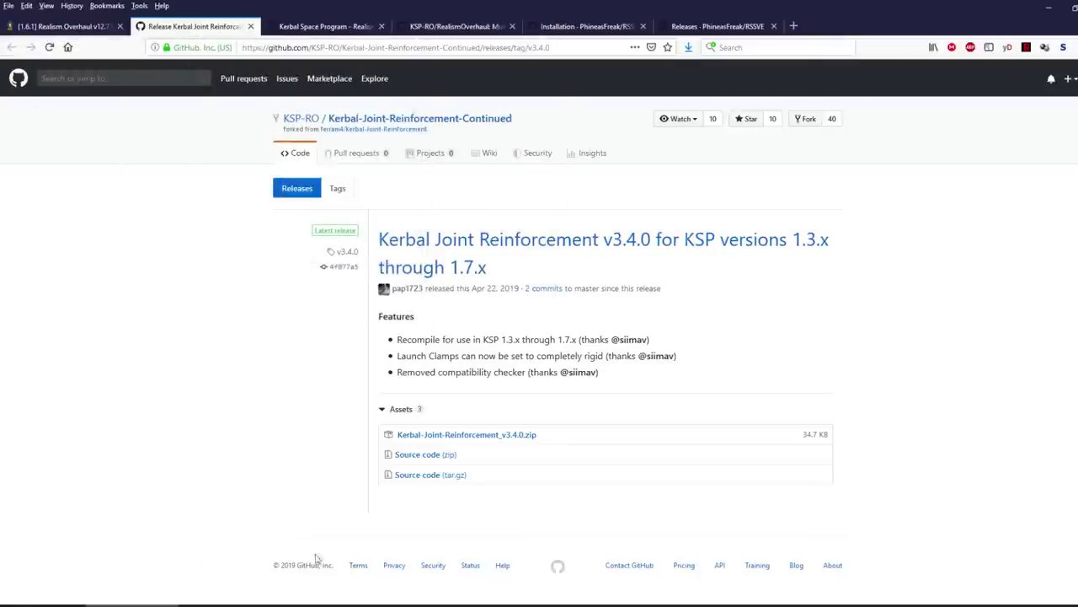
Step: Put away the Advanced Jet Engine archive window and bring up the Kerbal-Joint-Reinforcement_v3.4.0.zip archive beside the GameData folder
{"action": "key", "text": "alt+Tab"}
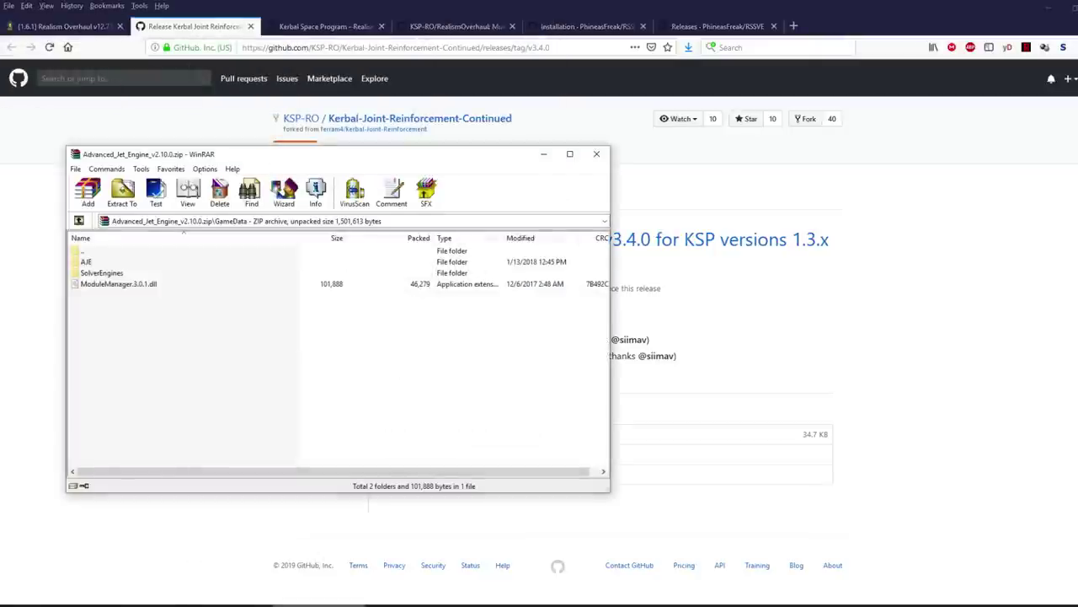
{"action": "key", "text": "super+Down"}
{"action": "key", "text": "alt+Tab"}
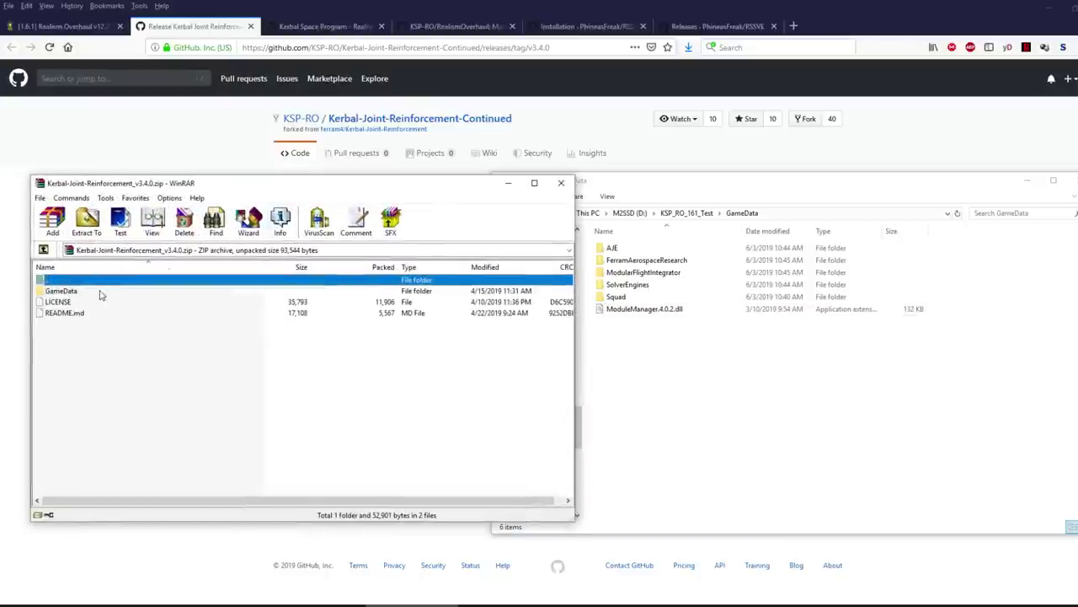
Step: Copy the KerbalJointReinforcement folder from the archive's GameData folder into the game's GameData folder, then close the archive and its release page
{"action": "double_click", "coordinate": [101, 290]}
{"action": "double_click", "coordinate": [101, 291]}
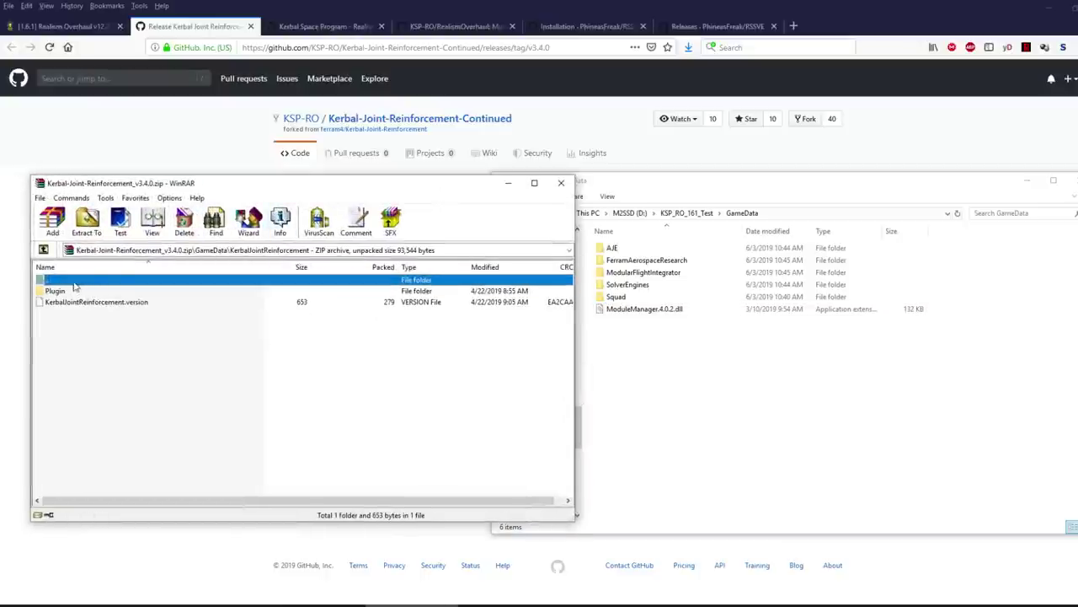
{"action": "double_click", "coordinate": [74, 283]}
{"action": "double_click", "coordinate": [59, 282]}
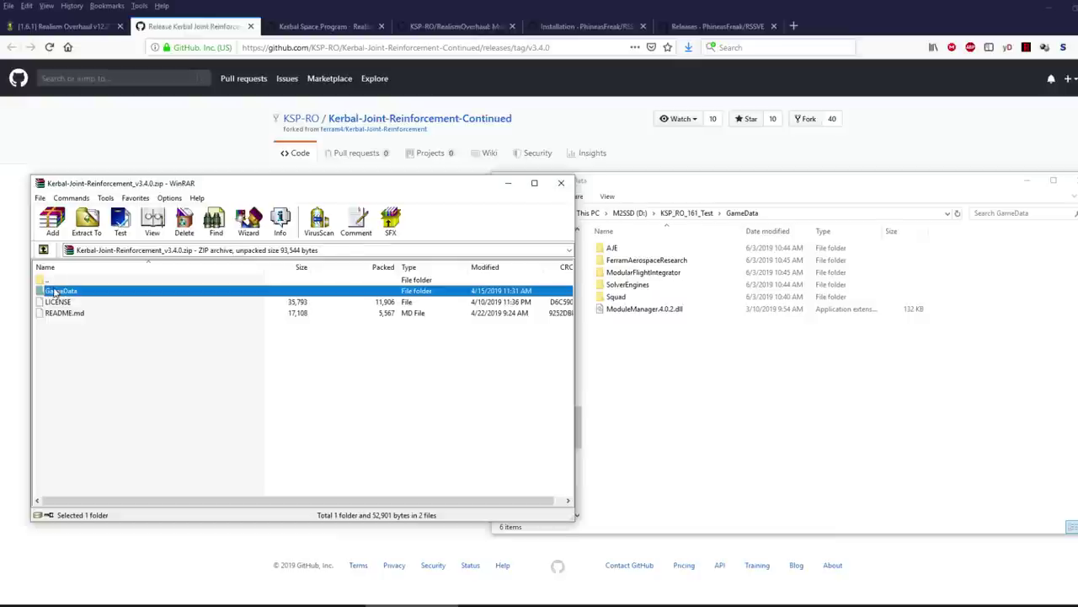
{"action": "double_click", "coordinate": [54, 292]}
{"action": "left_click_drag", "start_coordinate": [73, 291], "coordinate": [809, 404]}
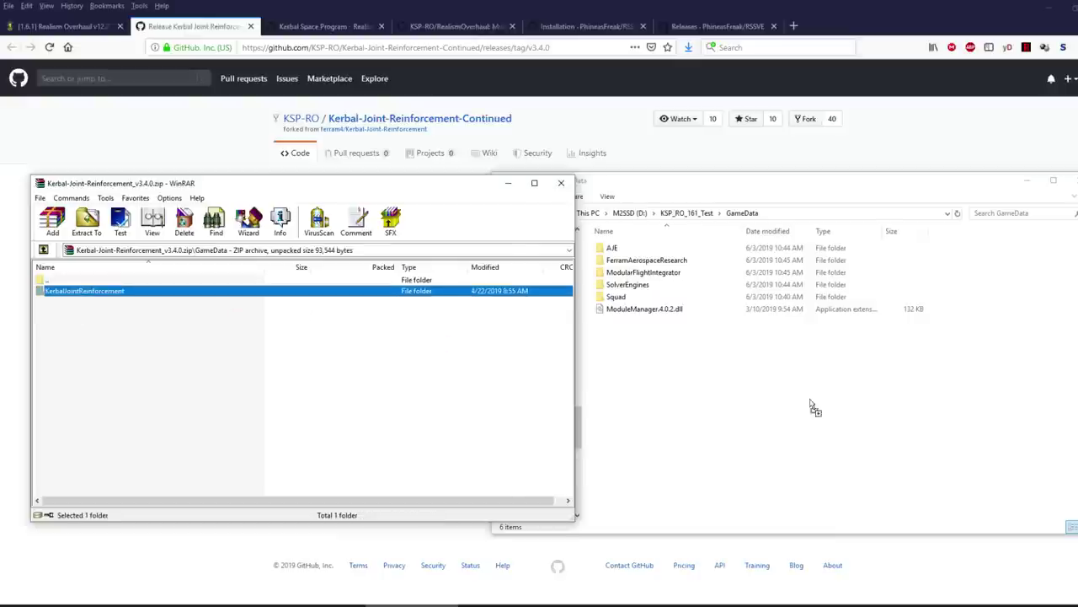
{"action": "left_click", "coordinate": [248, 408]}
{"action": "left_click", "coordinate": [561, 182]}
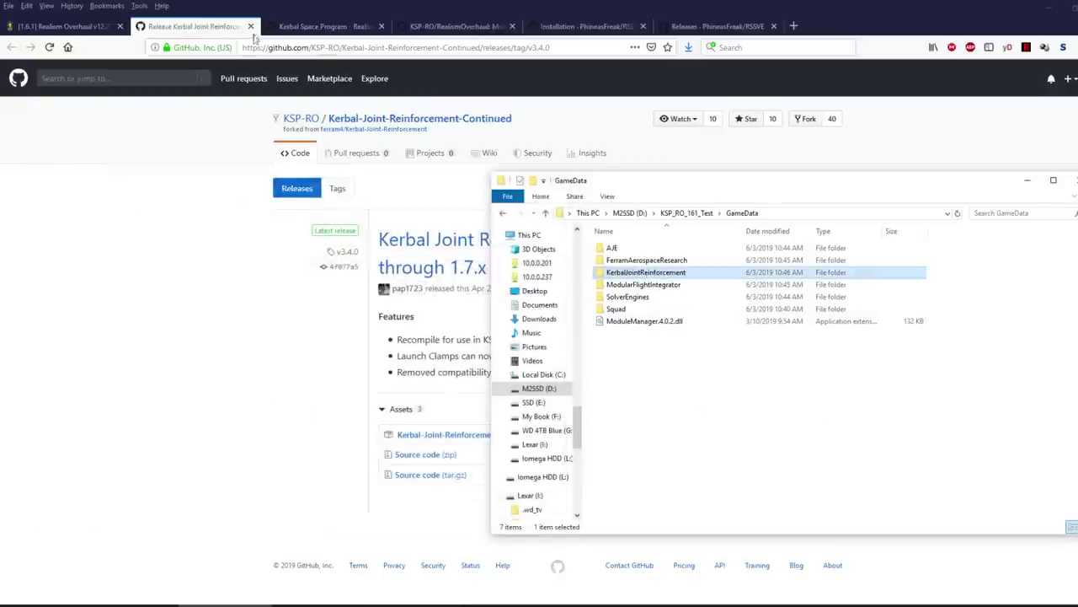
{"action": "left_click", "coordinate": [251, 26]}
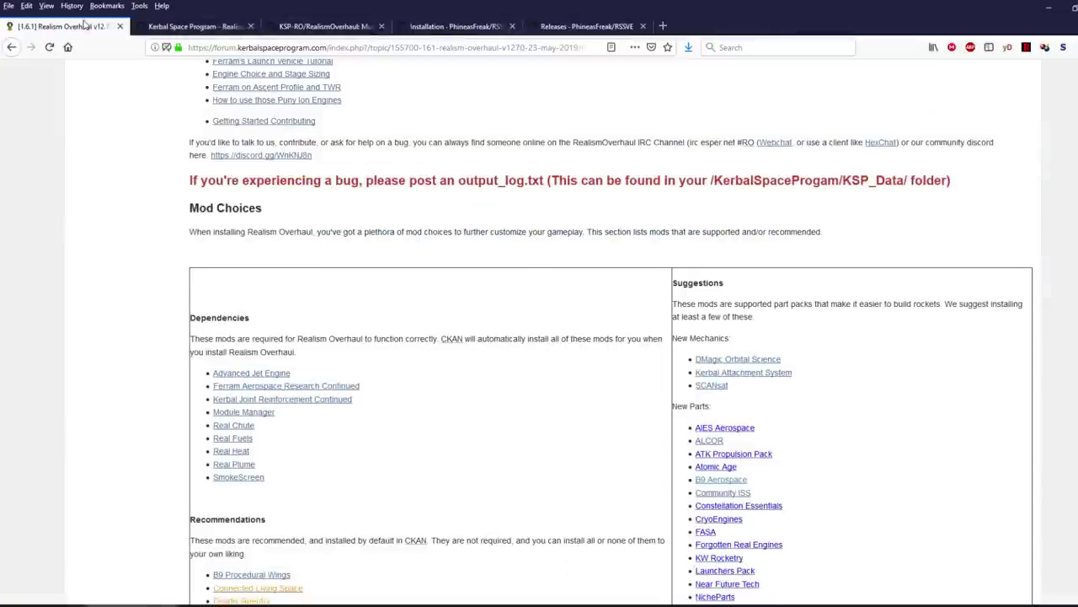
Step: Open the forum thread's Real Chute link in a new browser tab and download RealChute_v1.4.5.zip
{"action": "right_click", "coordinate": [251, 427]}
{"action": "left_click", "coordinate": [294, 436]}
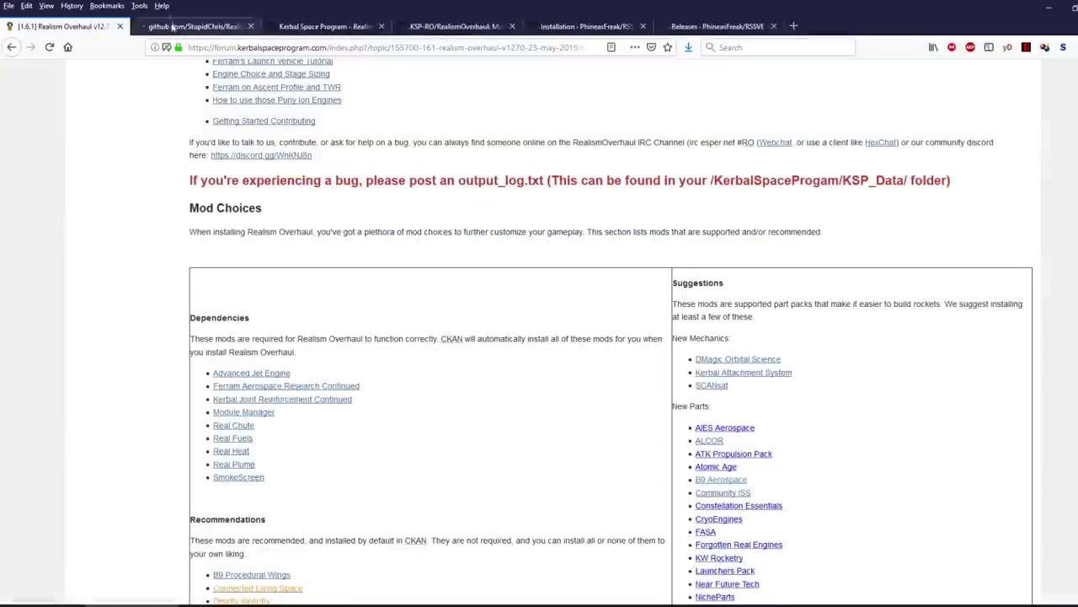
{"action": "left_click", "coordinate": [192, 27]}
{"action": "left_click", "coordinate": [455, 438]}
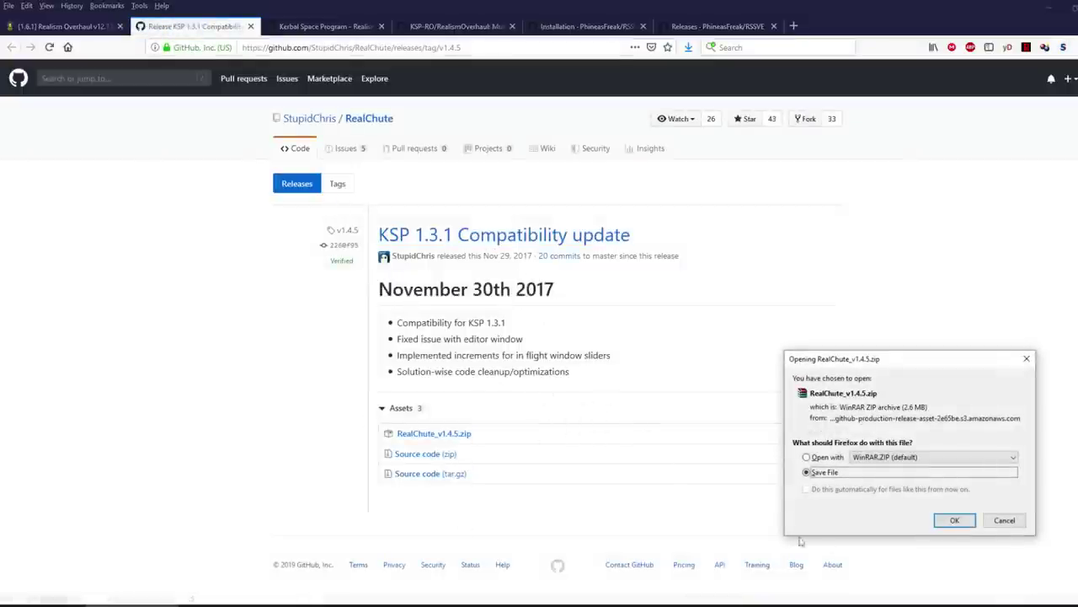
{"action": "left_click", "coordinate": [955, 520]}
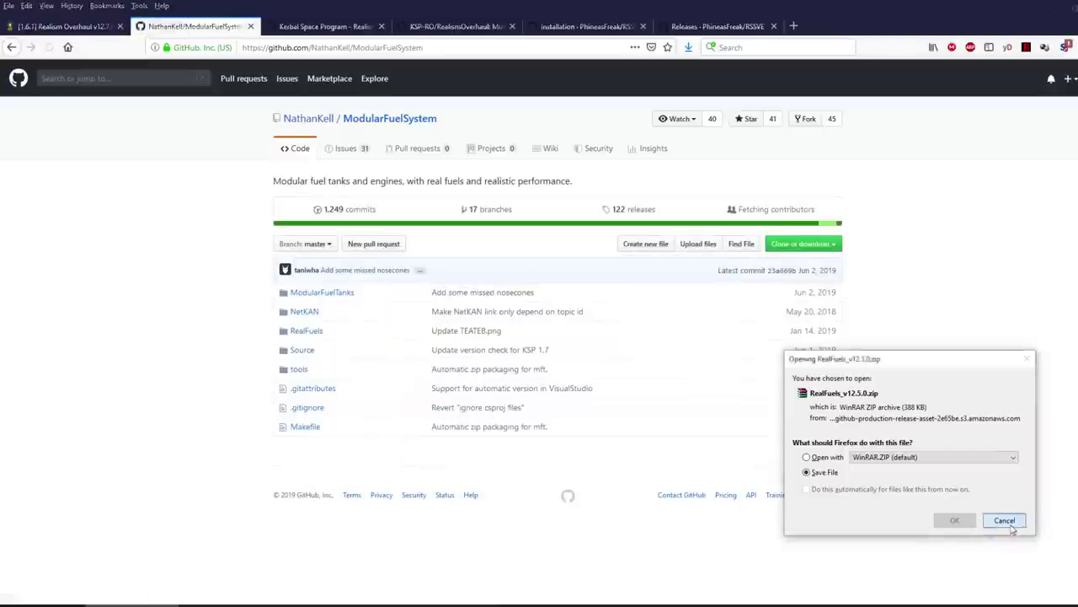
Step: Cancel the RealFuels_v12.5.0.zip download and save RealFuels_v12.7.4.zip from the ModularFuelSystem releases page instead
{"action": "left_click", "coordinate": [1004, 520]}
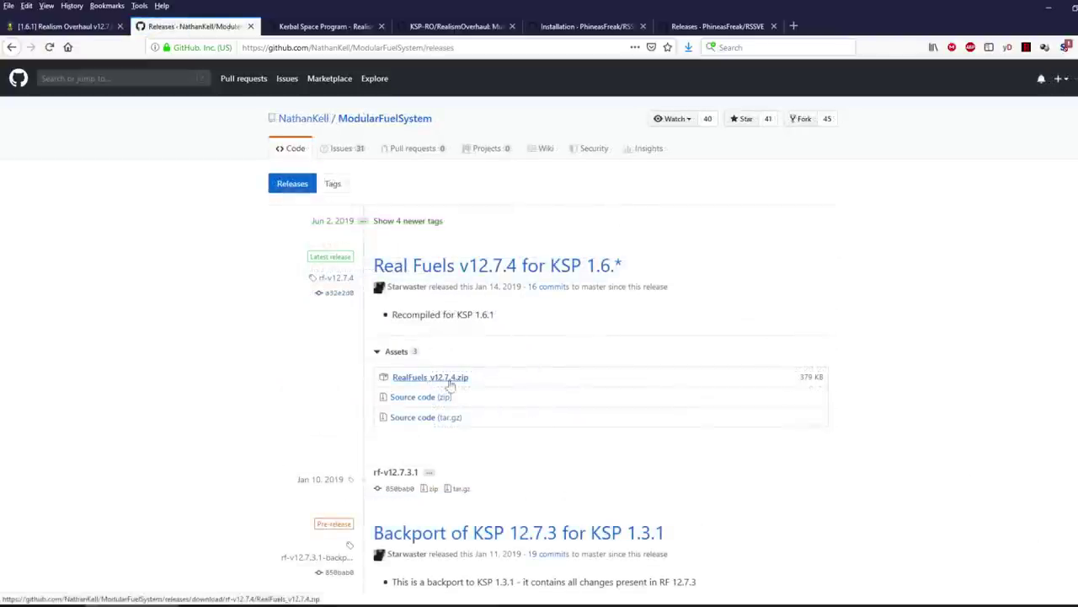
{"action": "left_click", "coordinate": [91, 28]}
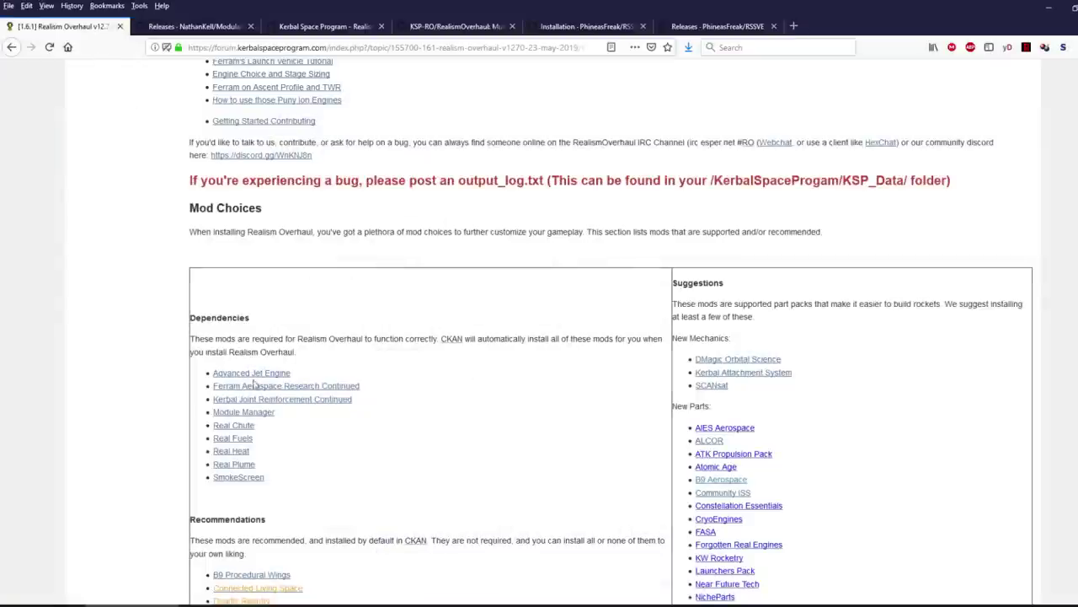
{"action": "left_click", "coordinate": [243, 438]}
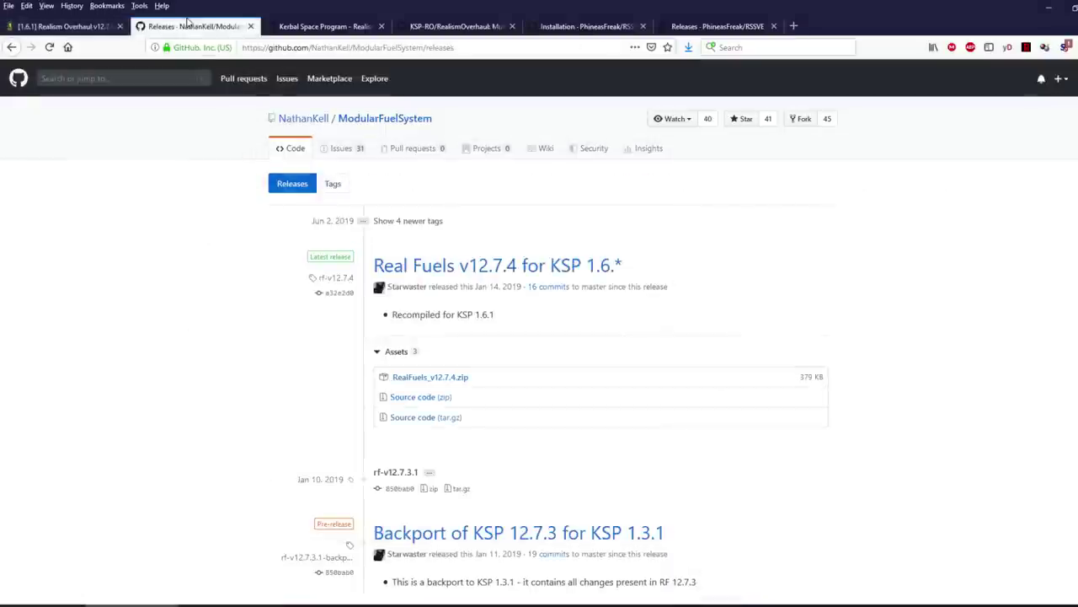
{"action": "left_click", "coordinate": [431, 377]}
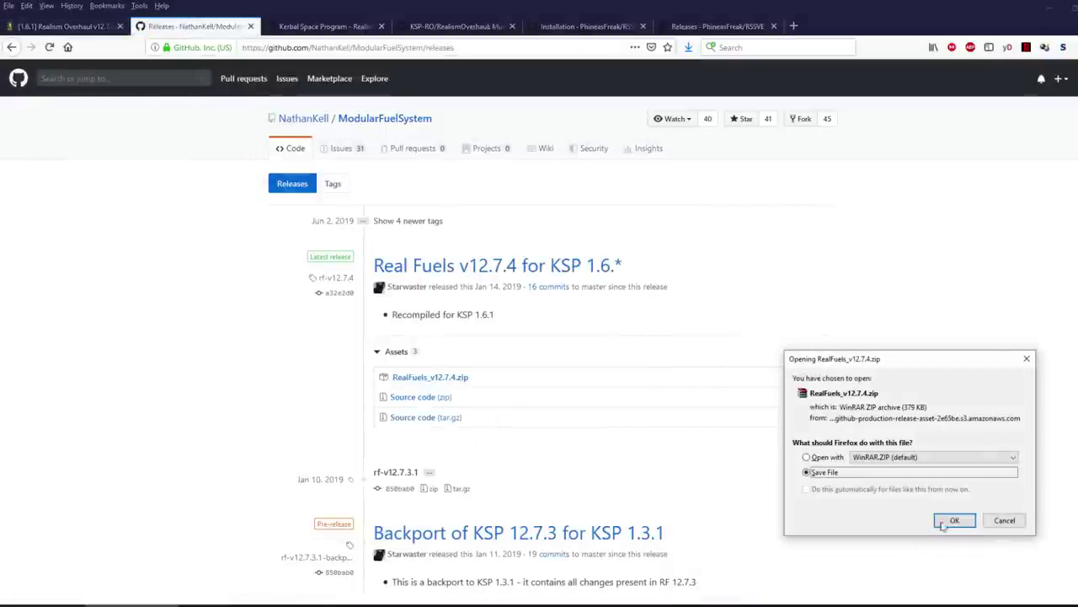
{"action": "left_click", "coordinate": [954, 520]}
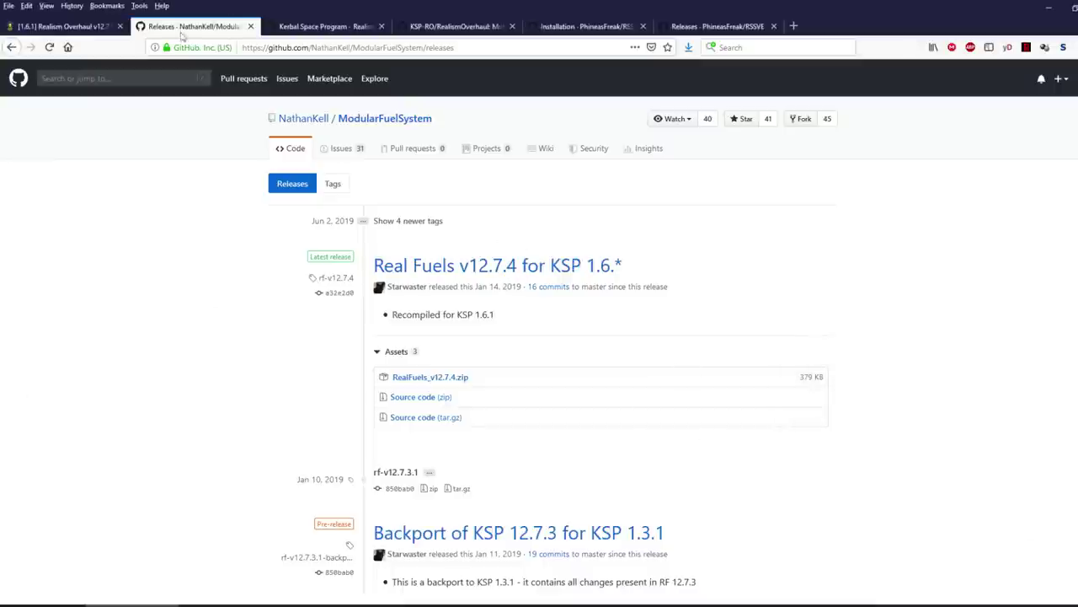
Step: Close the ModularFuelSystem page and open the RealChute repository's full releases list through the forum's Real Chute link
{"action": "left_click", "coordinate": [250, 26]}
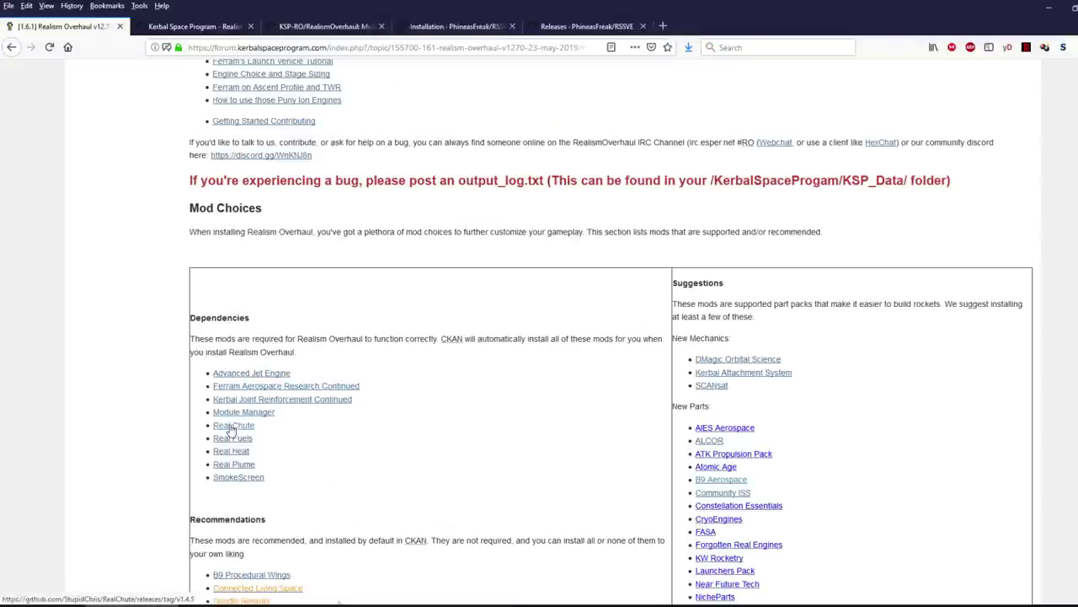
{"action": "right_click", "coordinate": [235, 425]}
{"action": "left_click", "coordinate": [278, 433]}
{"action": "left_click", "coordinate": [195, 27]}
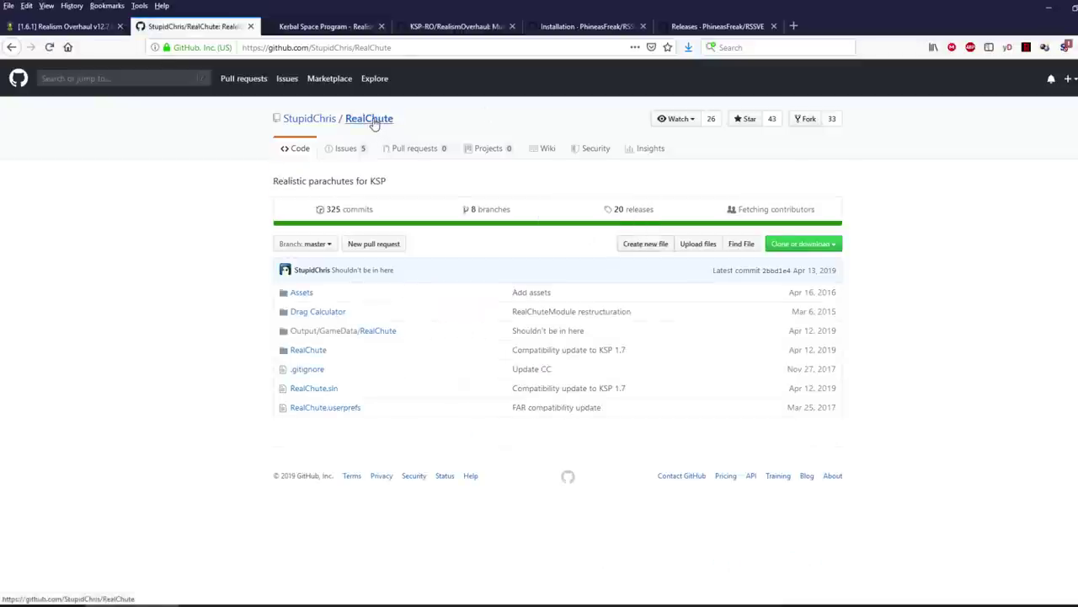
{"action": "left_click", "coordinate": [622, 211]}
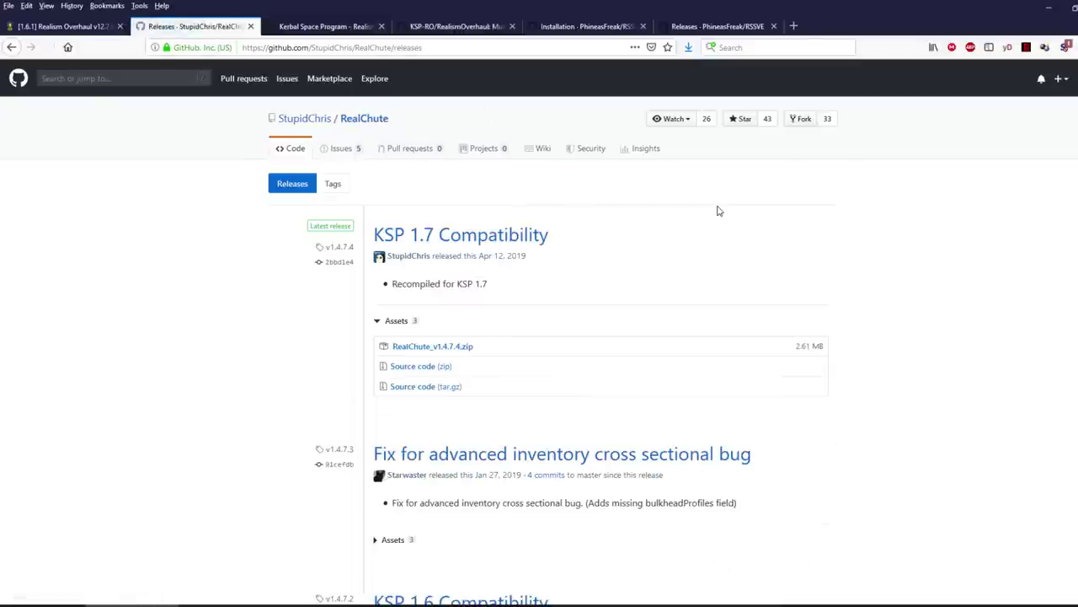
Step: Find the KSP 1.6 Compatibility release of RealChute and download RealChute_v1.4.7.2.zip
{"action": "scroll", "coordinate": [496, 366], "scroll_direction": "down", "scroll_amount": 5}
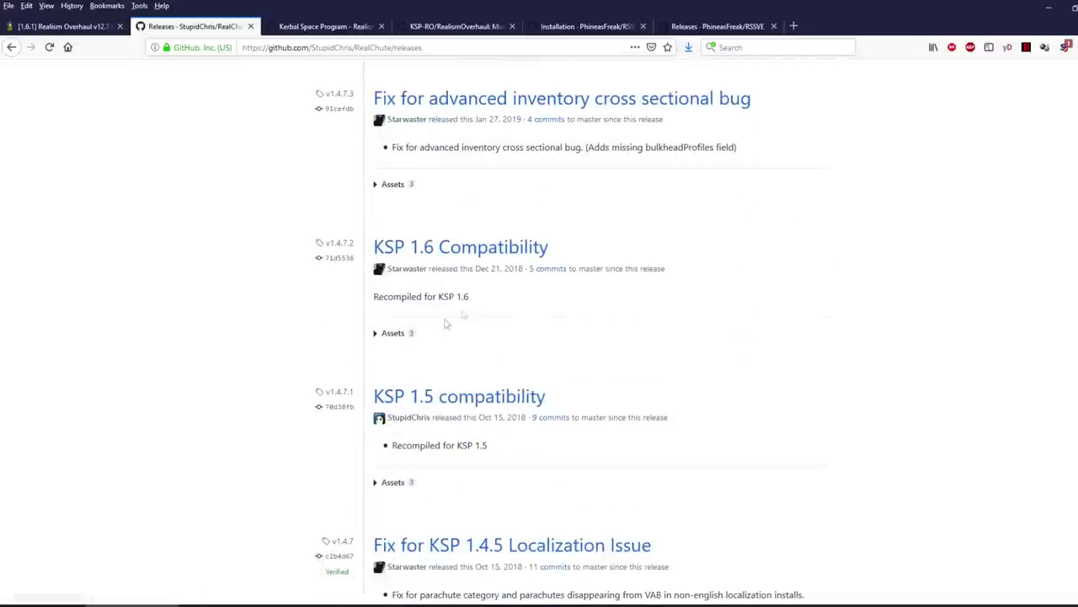
{"action": "scroll", "coordinate": [430, 296], "scroll_direction": "down", "scroll_amount": 6}
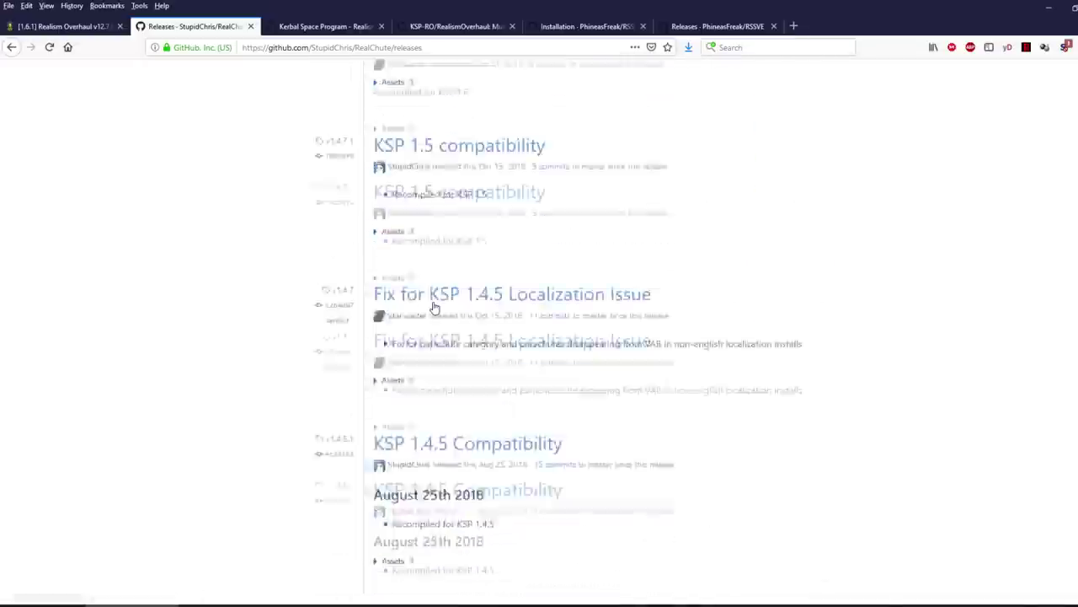
{"action": "scroll", "coordinate": [434, 303], "scroll_direction": "up", "scroll_amount": 4}
{"action": "scroll", "coordinate": [434, 303], "scroll_direction": "up", "scroll_amount": 3}
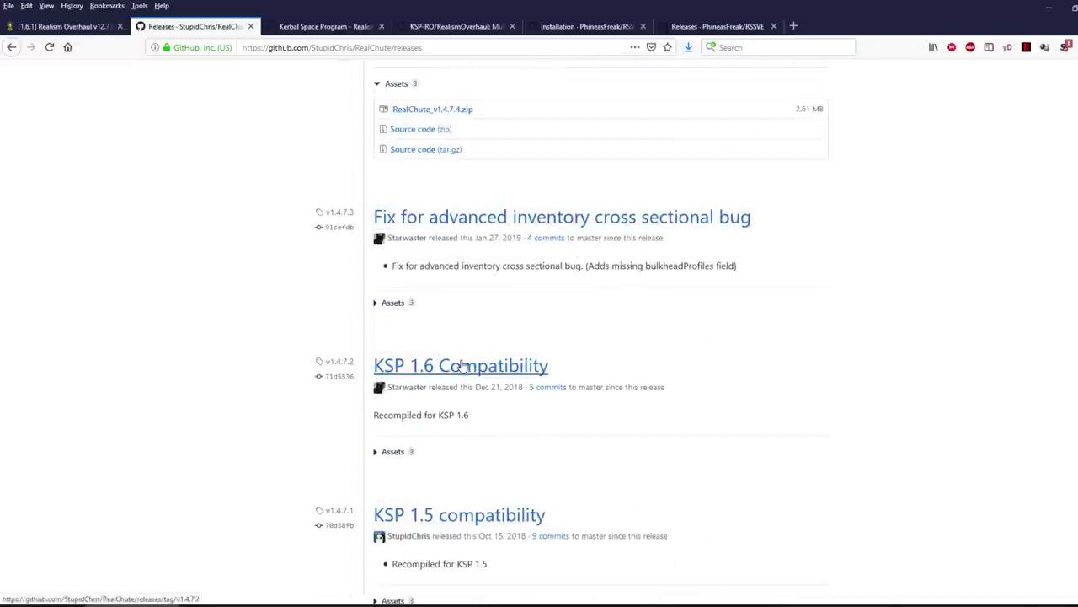
{"action": "left_click", "coordinate": [461, 366]}
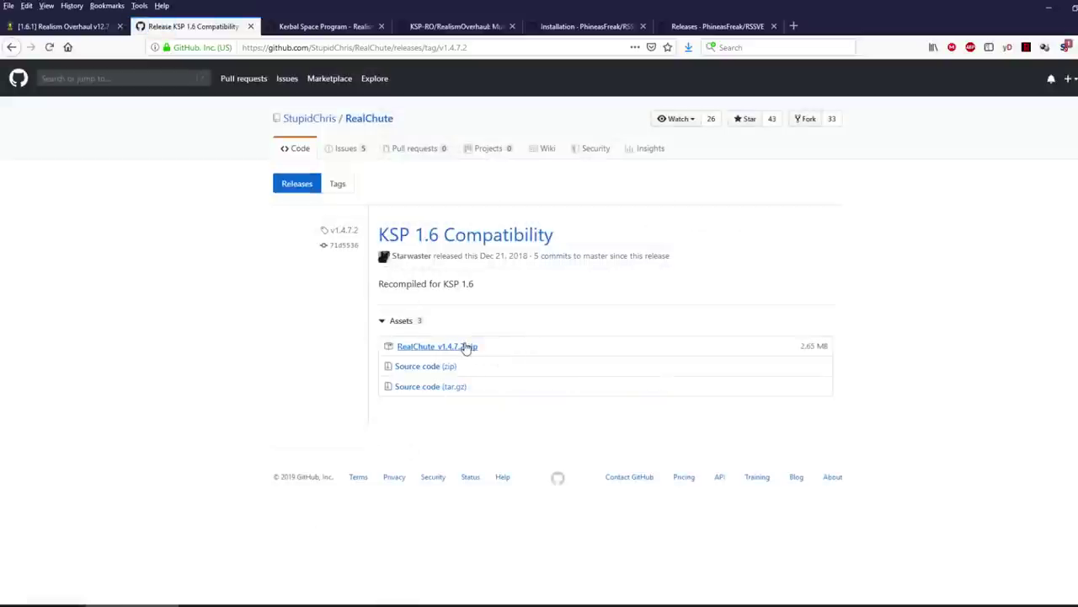
{"action": "left_click", "coordinate": [480, 349]}
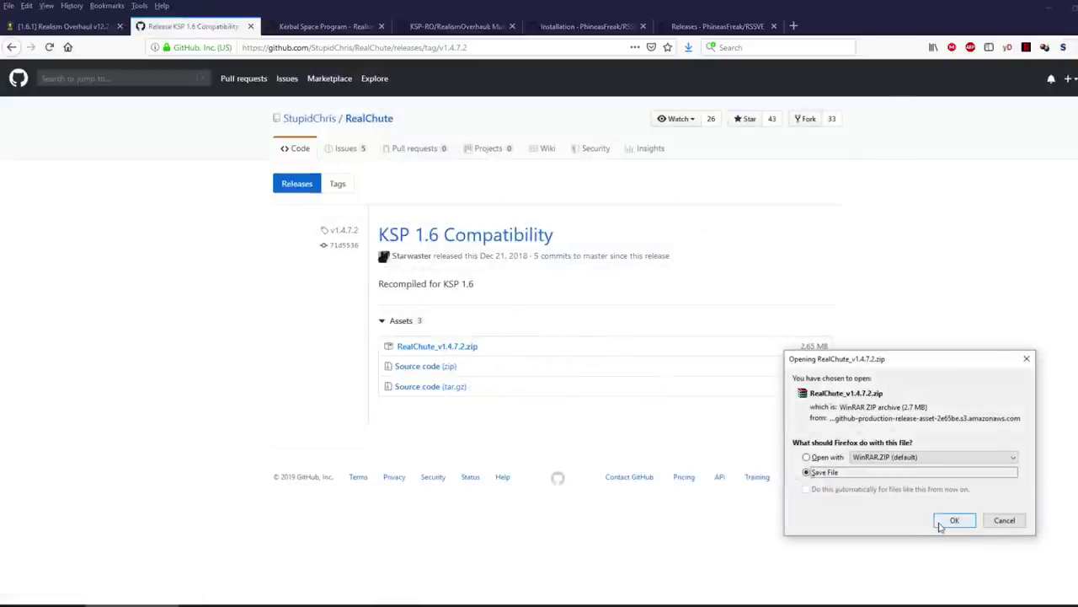
{"action": "left_click", "coordinate": [953, 521]}
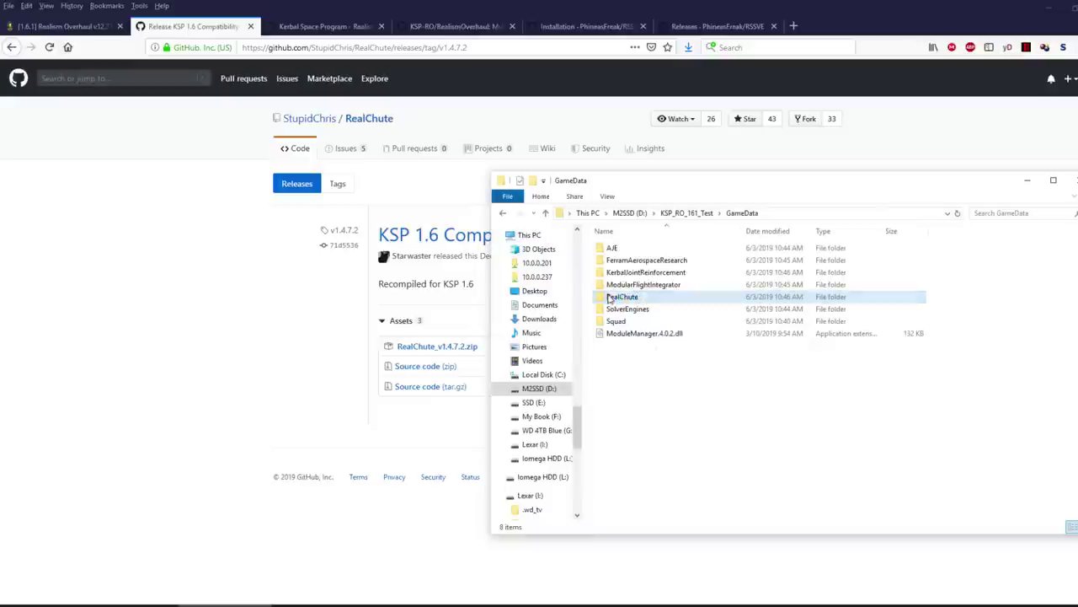
Step: Replace the RealChute folder in the game's GameData with the one from RealChute_v1.4.7.2.zip and close the archive
{"action": "key", "text": "Delete"}
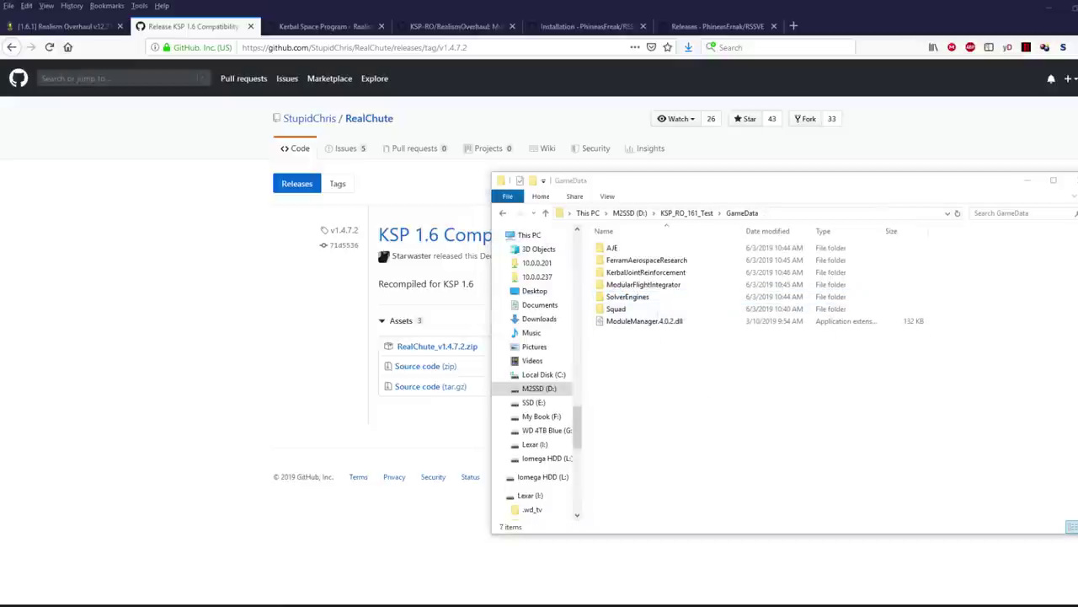
{"action": "left_click_drag", "start_coordinate": [0, 221], "coordinate": [402, 188]}
{"action": "double_click", "coordinate": [107, 288]}
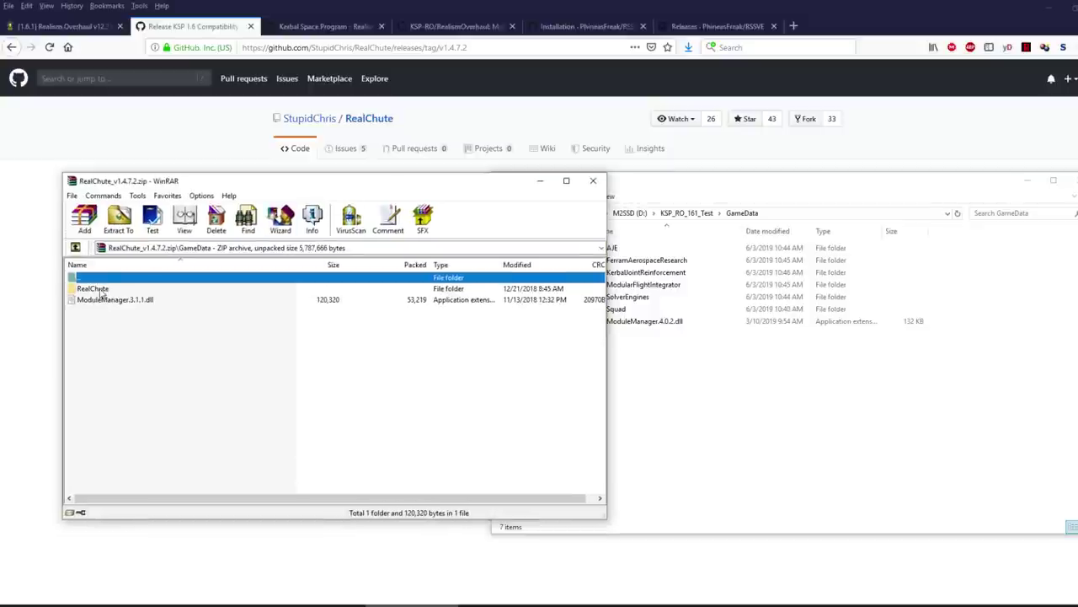
{"action": "left_click_drag", "start_coordinate": [101, 288], "coordinate": [625, 373]}
{"action": "left_click_drag", "start_coordinate": [686, 398], "coordinate": [717, 406]}
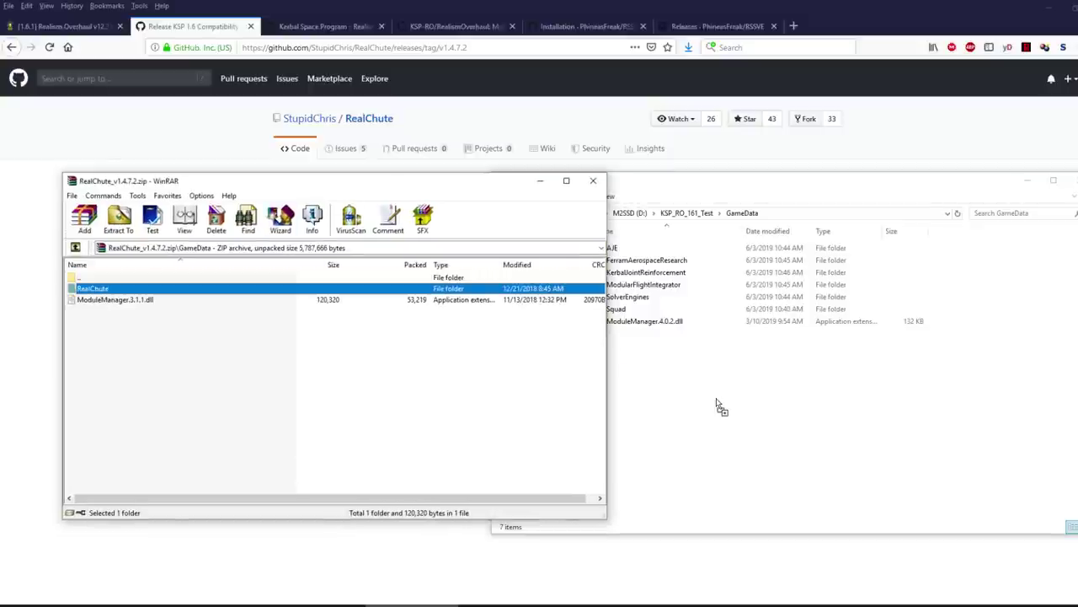
{"action": "left_click", "coordinate": [255, 391]}
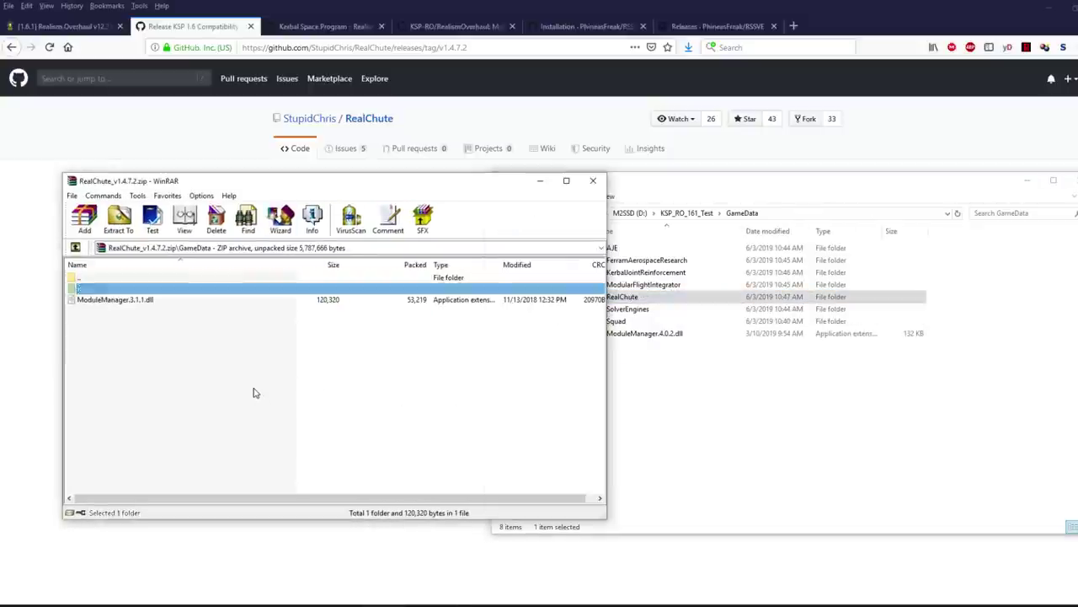
{"action": "left_click", "coordinate": [593, 182]}
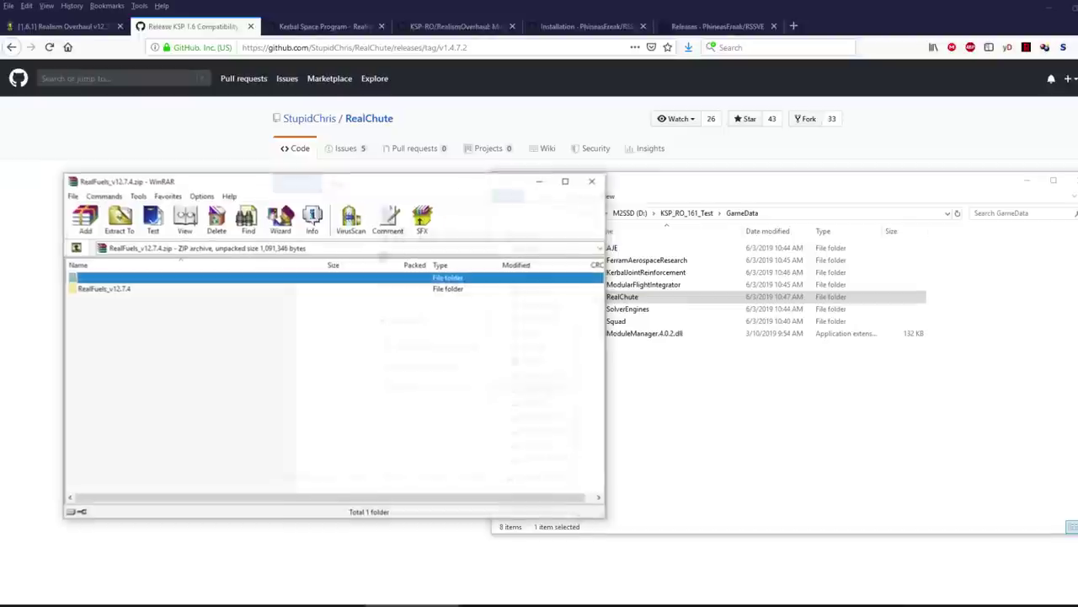
Step: Copy CommunityResourcePack, RealFuels and SolverEngines from RealFuels_v12.7.4.zip into the game's GameData folder, choosing to decide on each conflicting file
{"action": "double_click", "coordinate": [105, 290]}
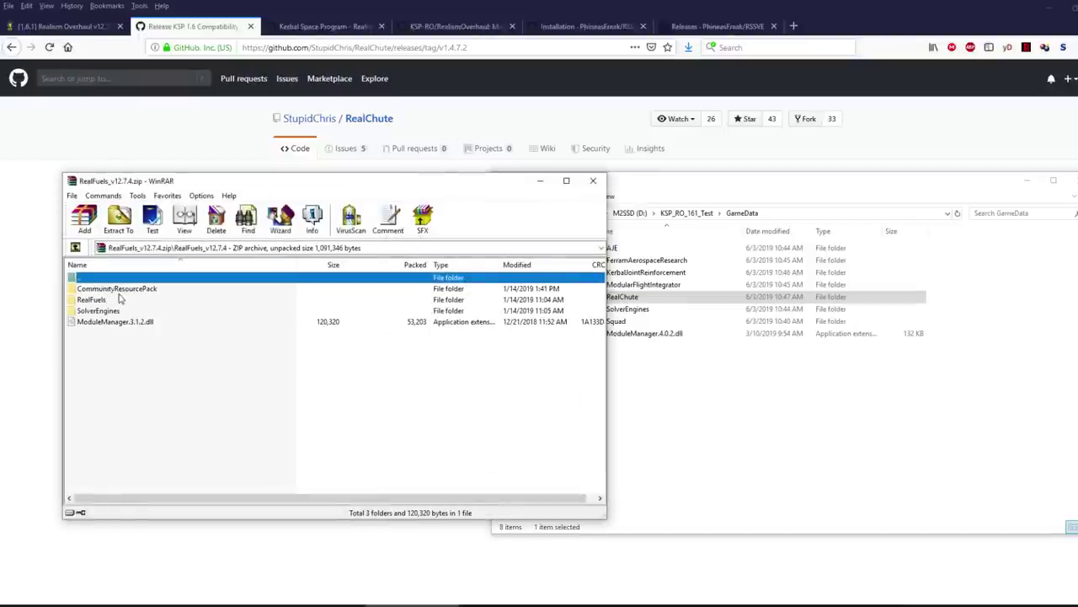
{"action": "left_click", "coordinate": [118, 293]}
{"action": "left_click", "coordinate": [98, 301], "text": "shift"}
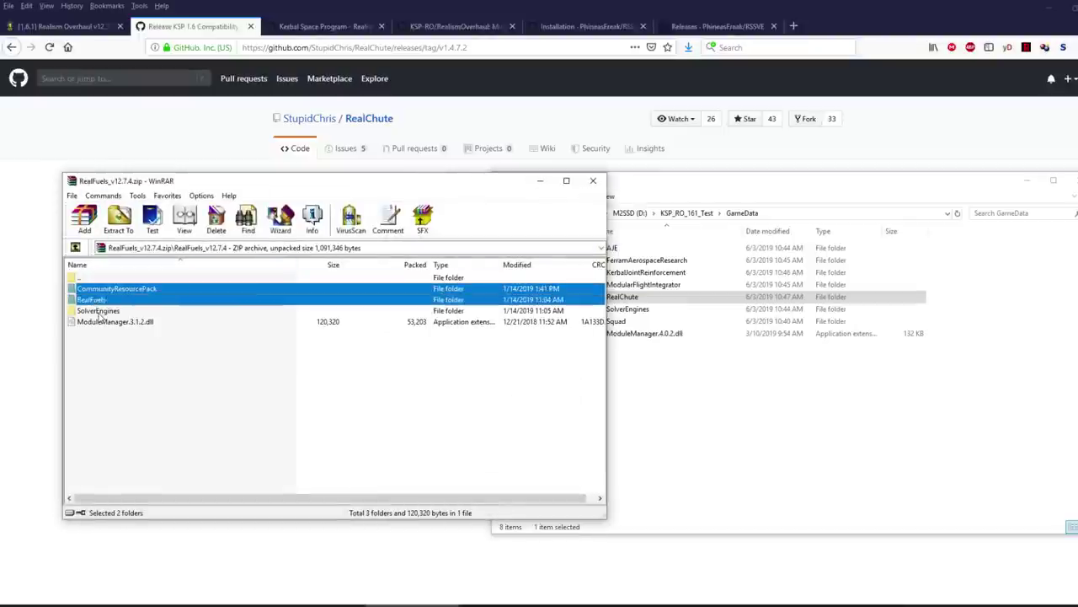
{"action": "left_click", "coordinate": [133, 310], "text": "shift"}
{"action": "left_click_drag", "start_coordinate": [91, 305], "coordinate": [806, 417]}
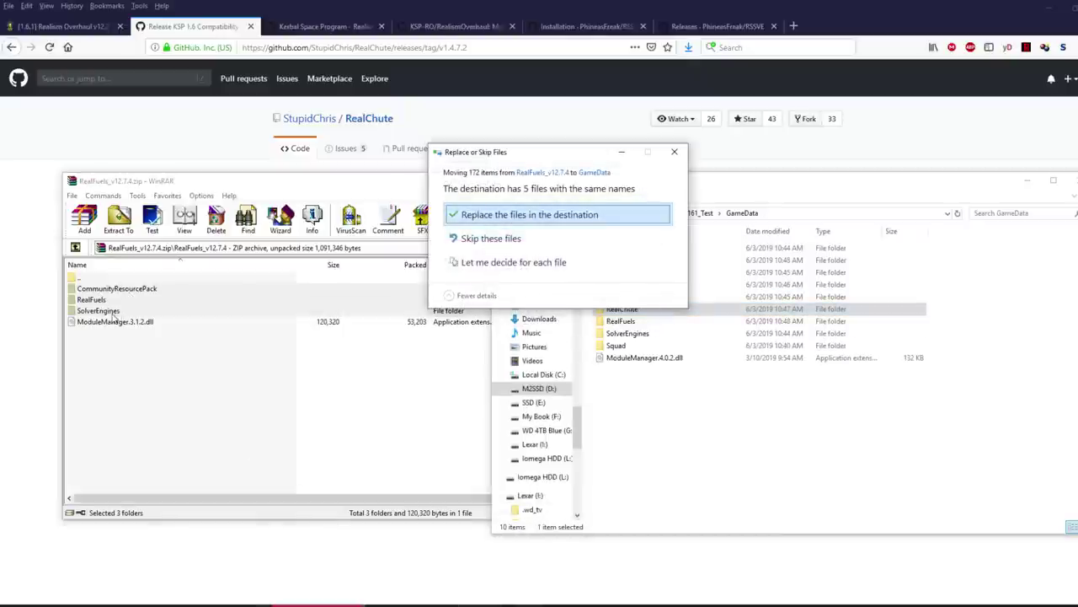
{"action": "left_click", "coordinate": [502, 264]}
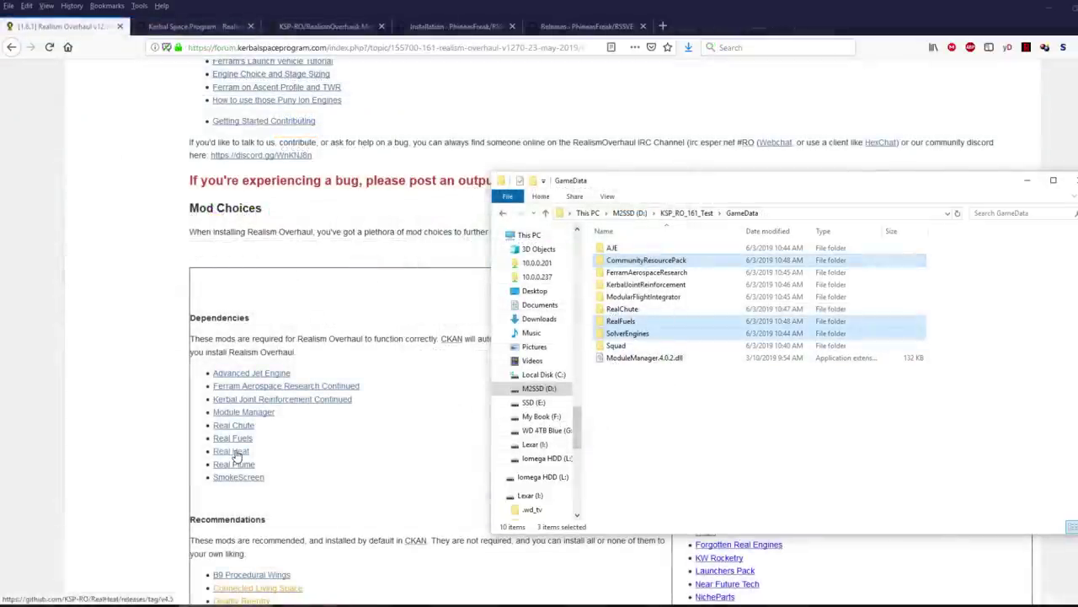
Step: Open the RealHeat repository's full releases list through the forum's Real Heat link and download RealHeat_v4.9.zip for KSP 1.6.X
{"action": "right_click", "coordinate": [234, 452]}
{"action": "left_click", "coordinate": [297, 278]}
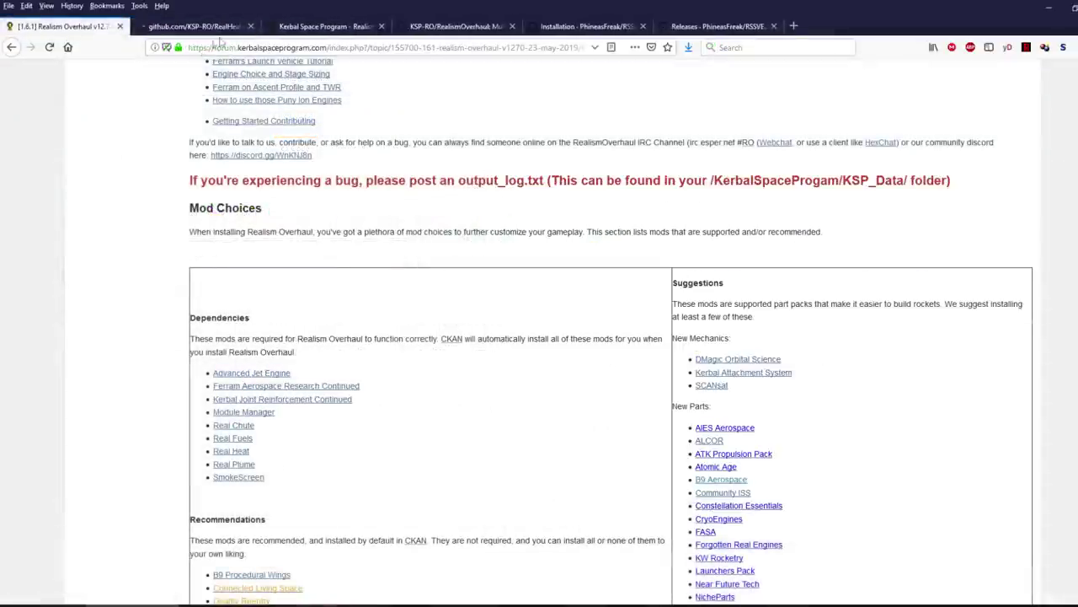
{"action": "left_click", "coordinate": [194, 26]}
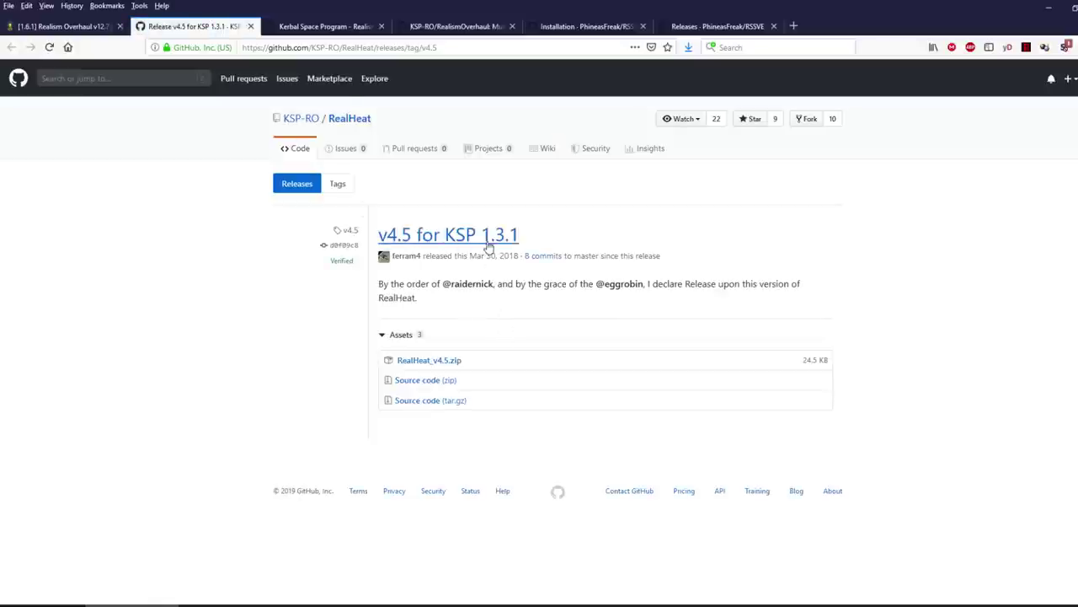
{"action": "left_click", "coordinate": [352, 120]}
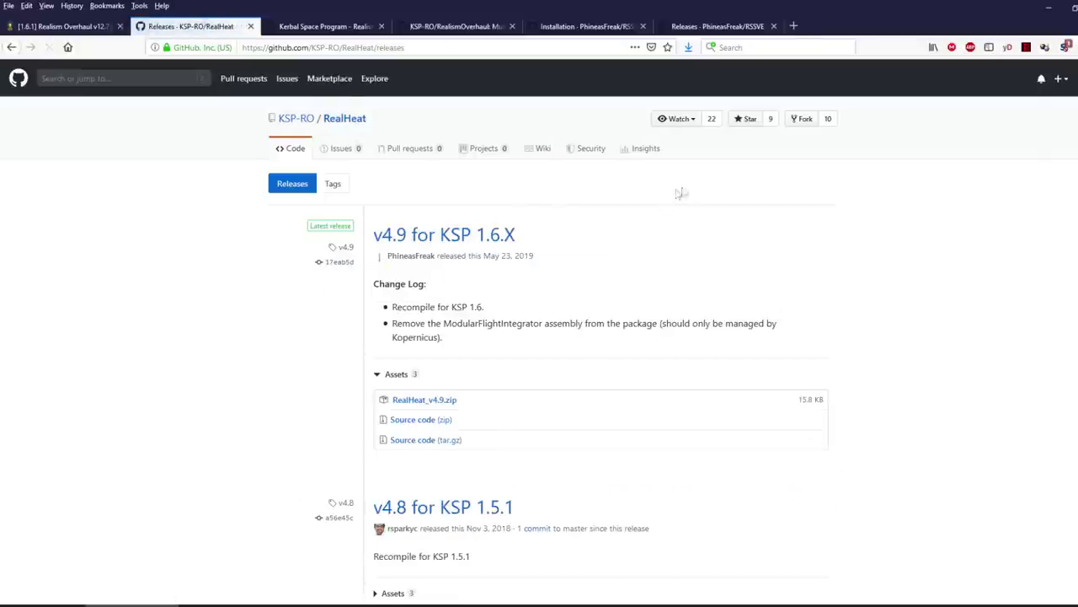
{"action": "left_click", "coordinate": [449, 401]}
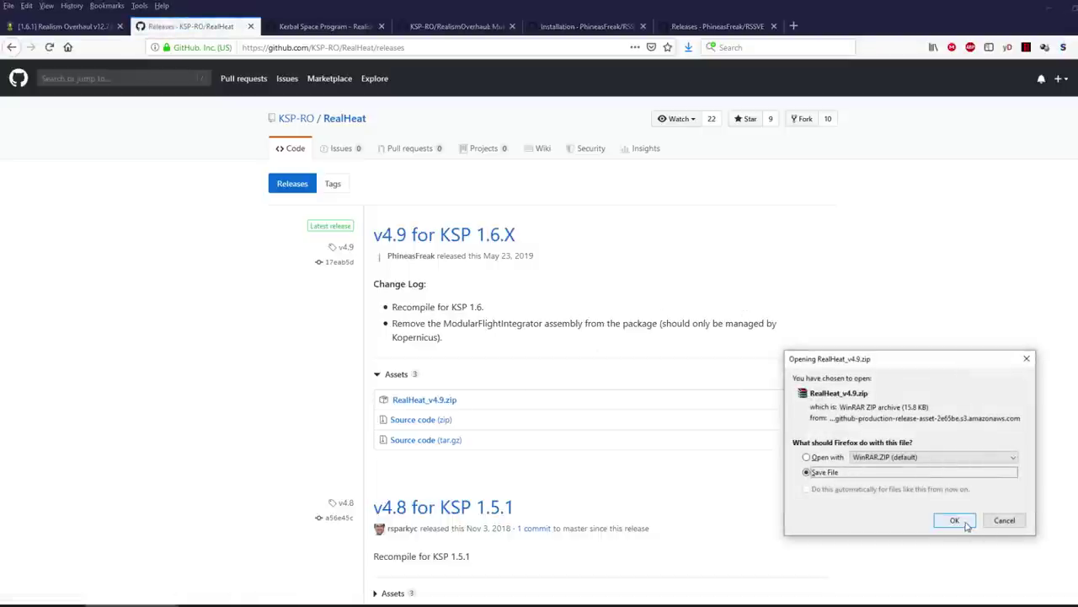
{"action": "left_click", "coordinate": [955, 520]}
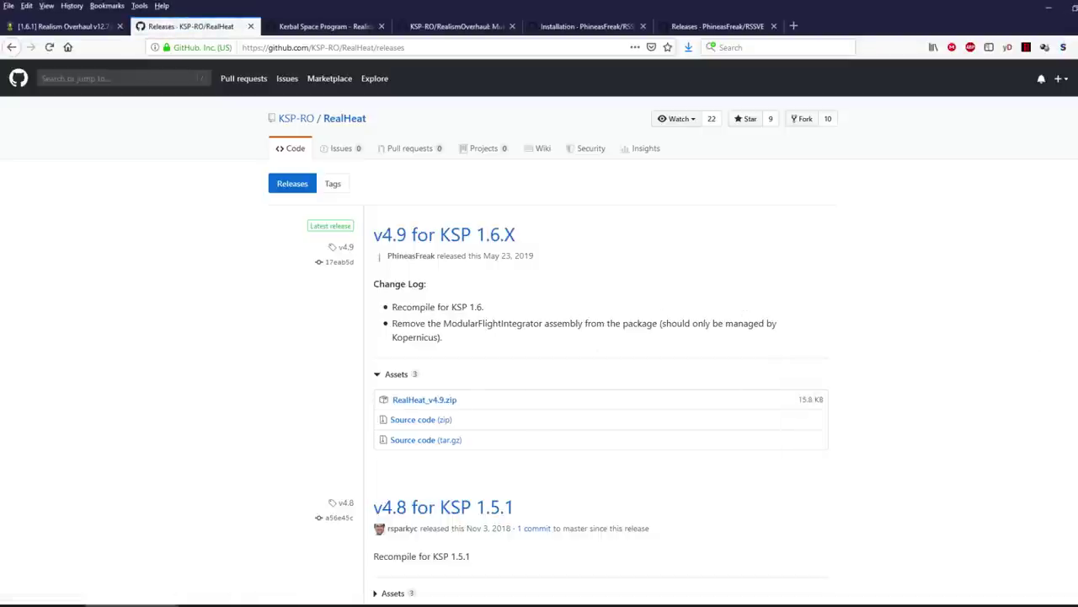
Step: Copy the RealHeat folder from RealHeat_v4.9.zip into the game's GameData folder and close the archive and the RealHeat releases page
{"action": "key", "text": "alt+Tab"}
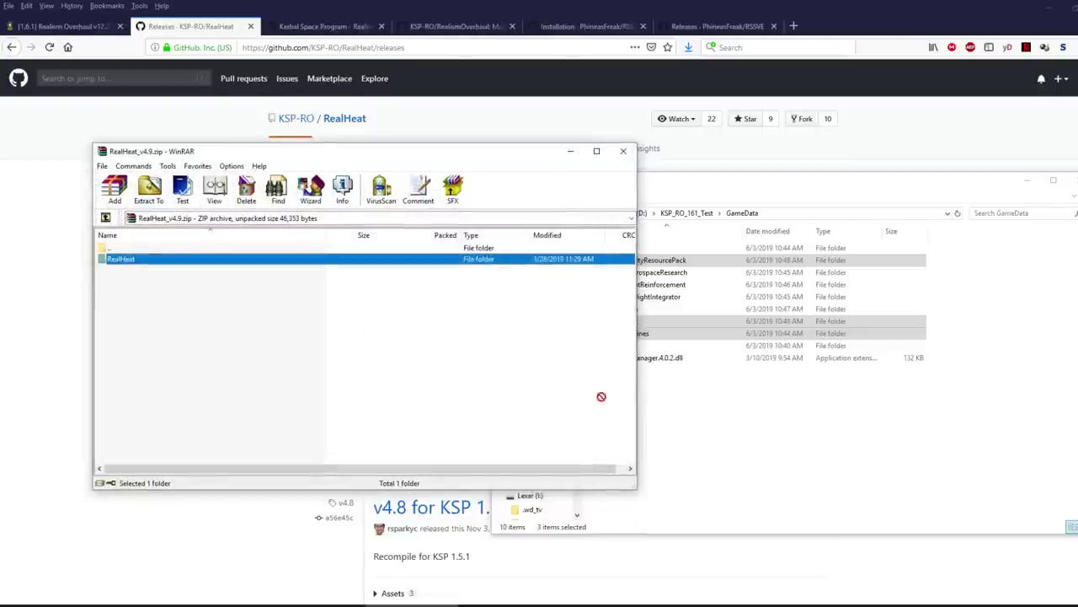
{"action": "left_click_drag", "start_coordinate": [601, 396], "coordinate": [679, 428]}
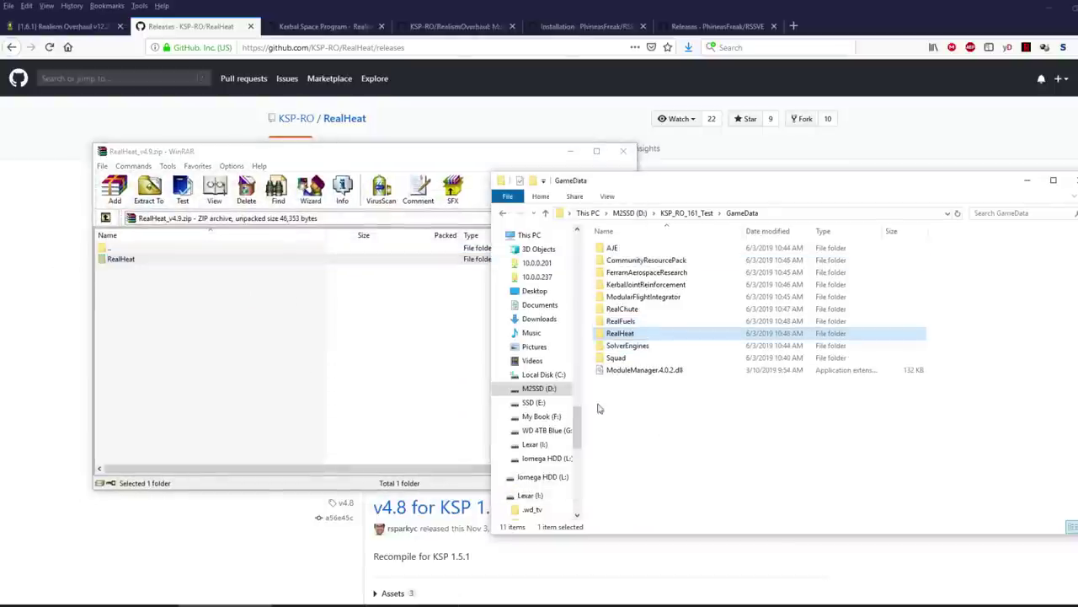
{"action": "left_click", "coordinate": [623, 151]}
{"action": "left_click", "coordinate": [250, 26]}
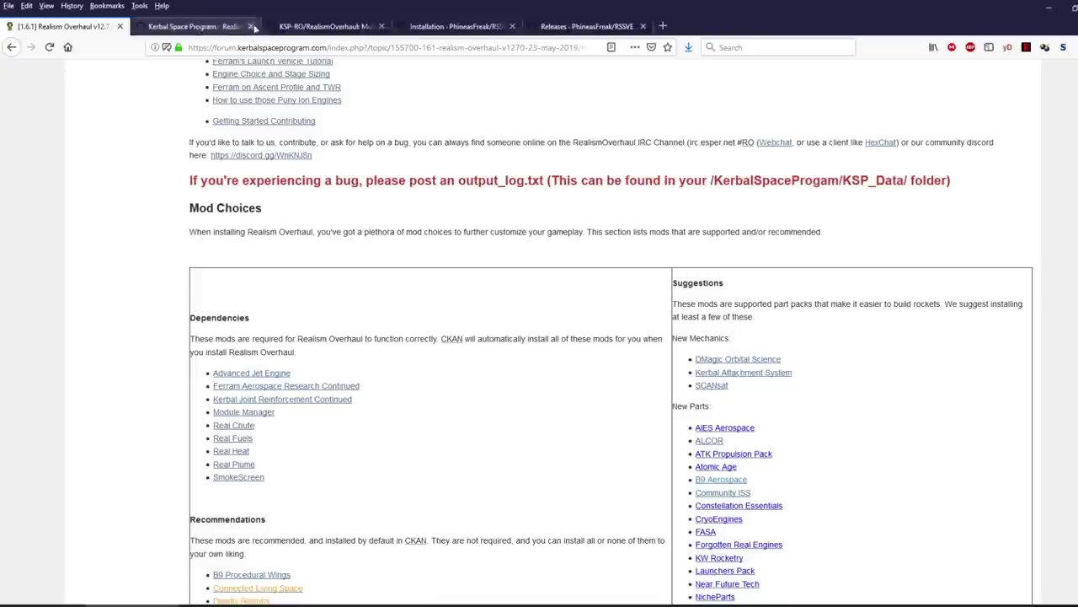
Step: Get RealPlume_v11.2.0.zip from the RealPlume repository's full releases list via the forum link, put its RealPlume folder into GameData and close the page
{"action": "right_click", "coordinate": [250, 470]}
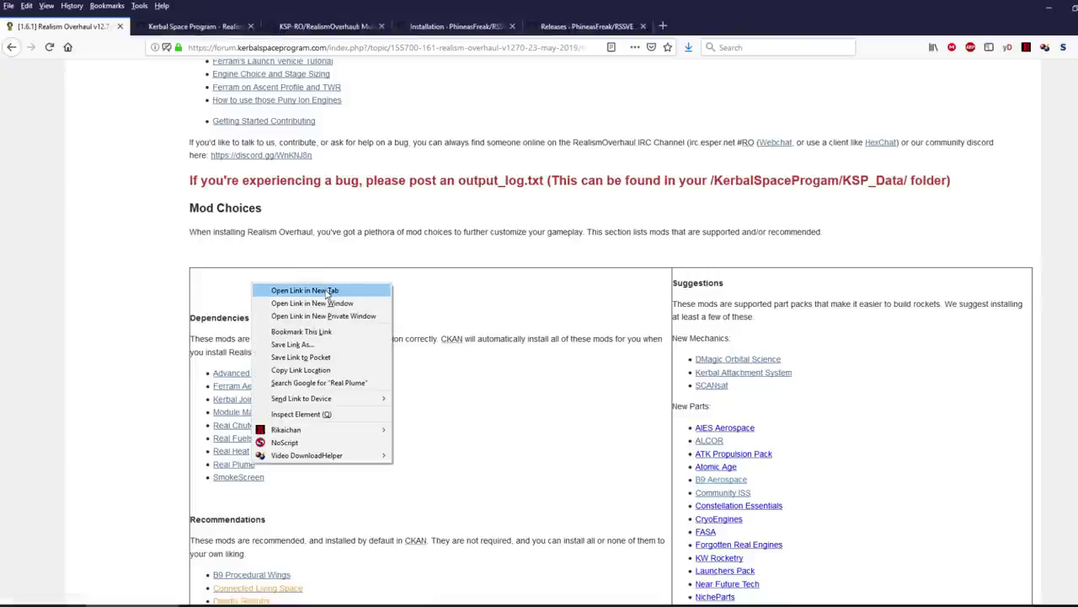
{"action": "left_click", "coordinate": [266, 293]}
{"action": "left_click", "coordinate": [217, 31]}
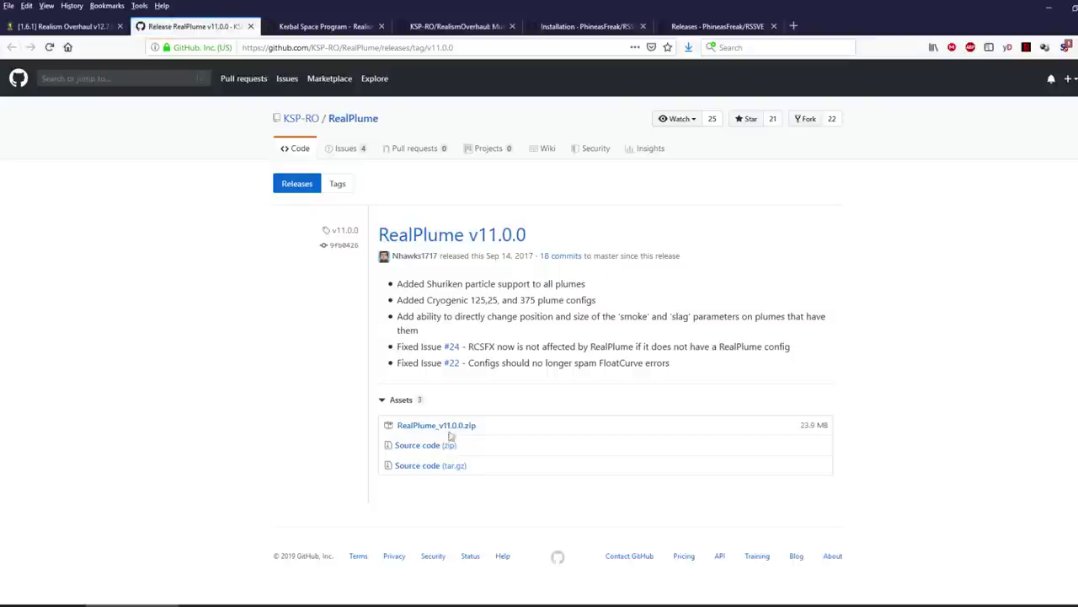
{"action": "left_click", "coordinate": [353, 121]}
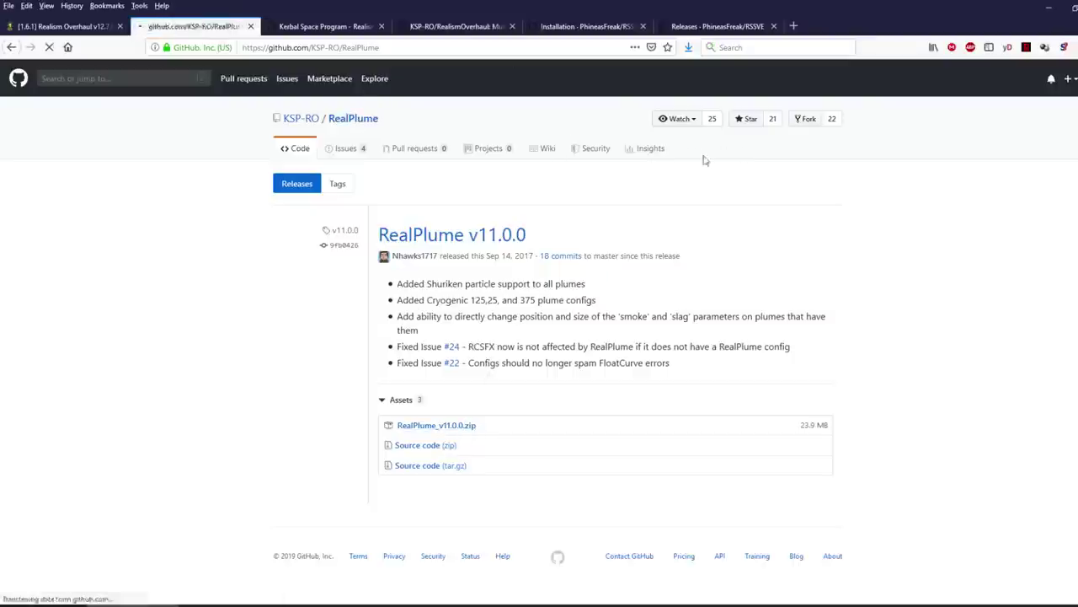
{"action": "left_click", "coordinate": [635, 213]}
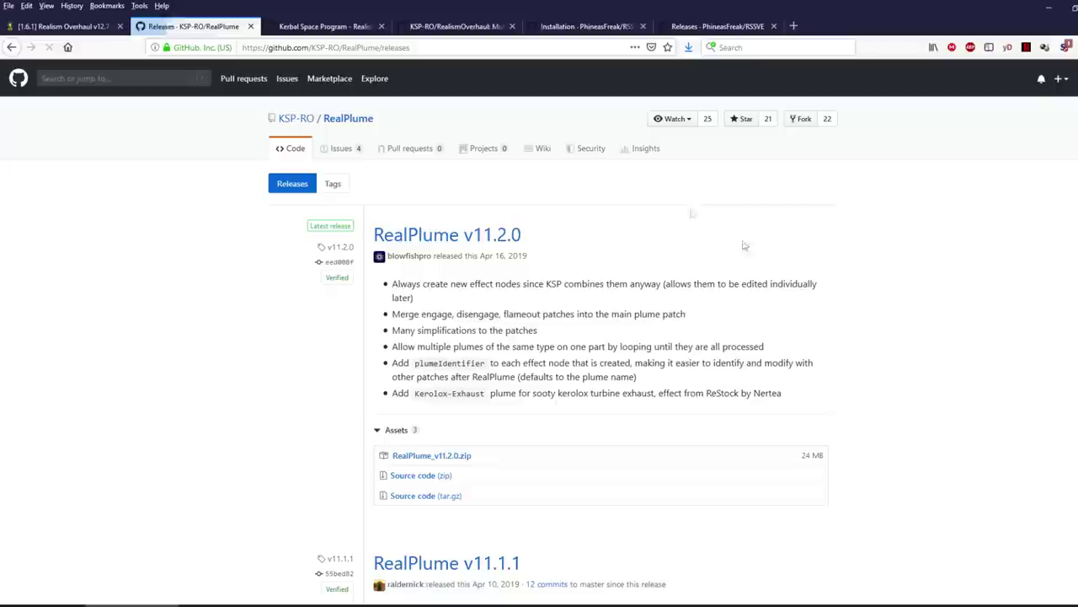
{"action": "left_click", "coordinate": [453, 457]}
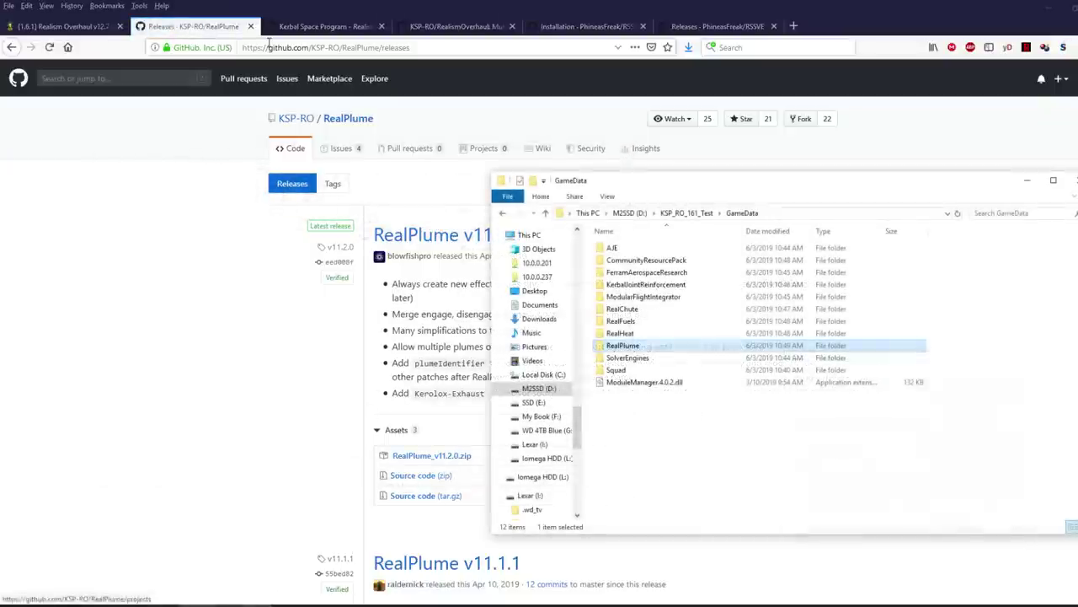
{"action": "left_click", "coordinate": [251, 26]}
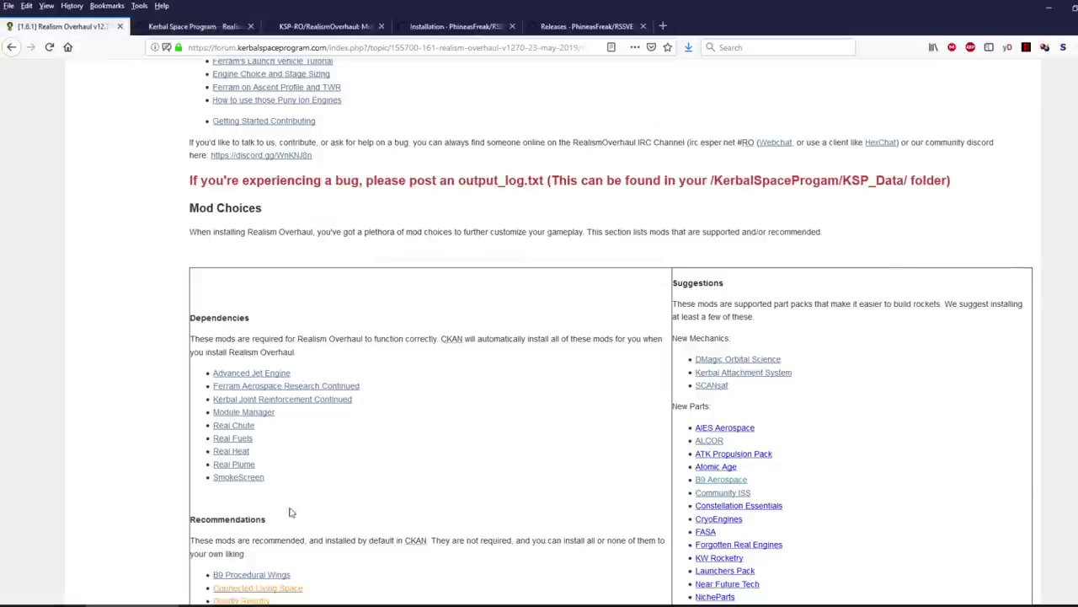
Step: Open the forum's SmokeScreen link in a new tab, check the RealPlume v11.0.0 release page and close that page
{"action": "right_click", "coordinate": [243, 479]}
{"action": "left_click", "coordinate": [341, 303]}
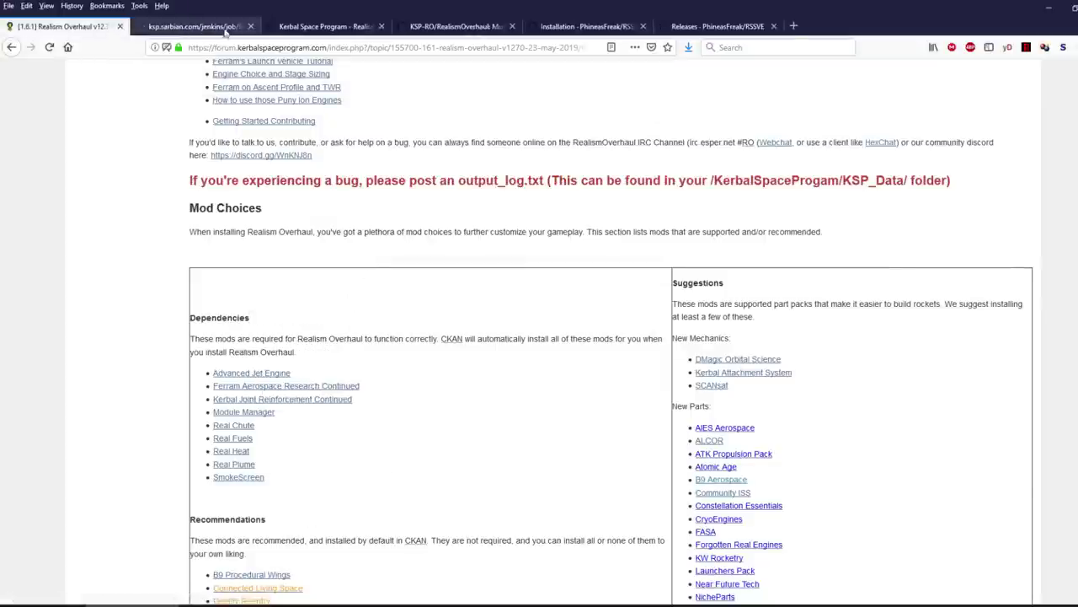
{"action": "left_click", "coordinate": [199, 26]}
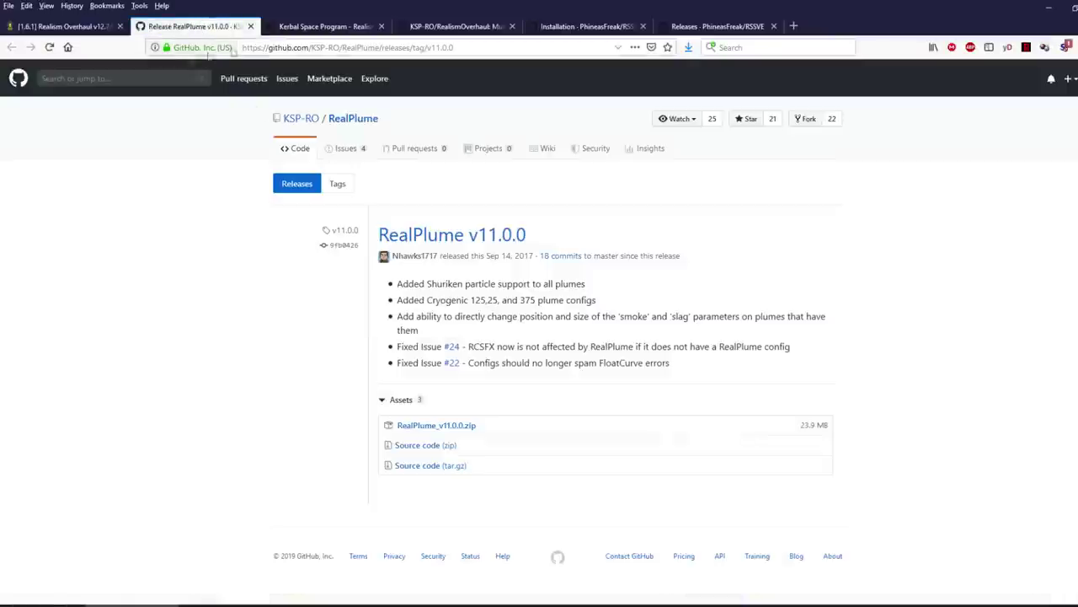
{"action": "left_click", "coordinate": [250, 26]}
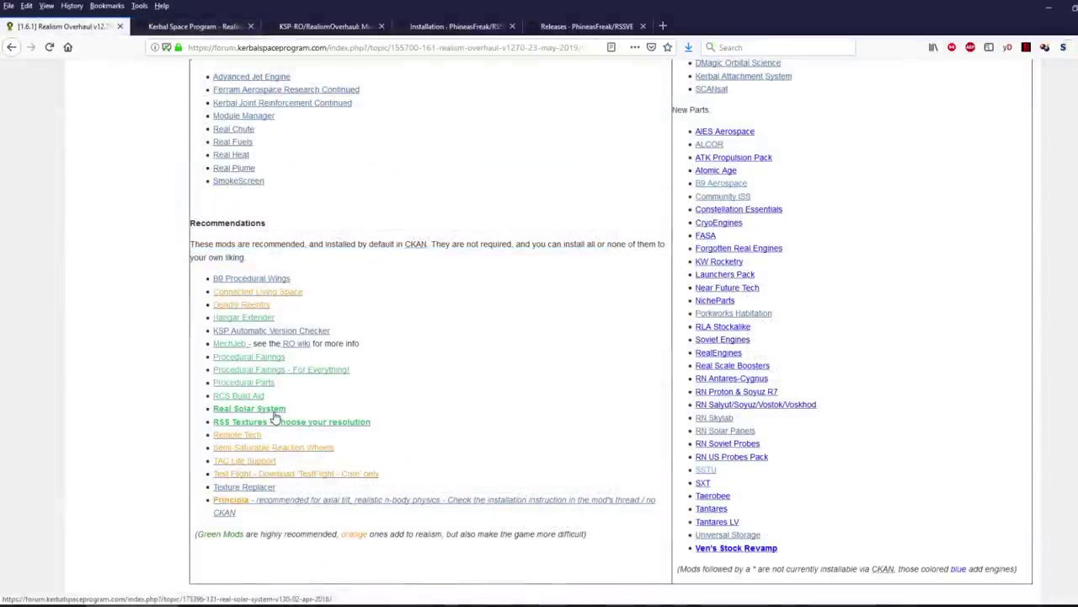
Step: Try to open the Real Solar System thread from the forum's recommendations list and close its page
{"action": "right_click", "coordinate": [274, 413]}
{"action": "left_click", "coordinate": [313, 421]}
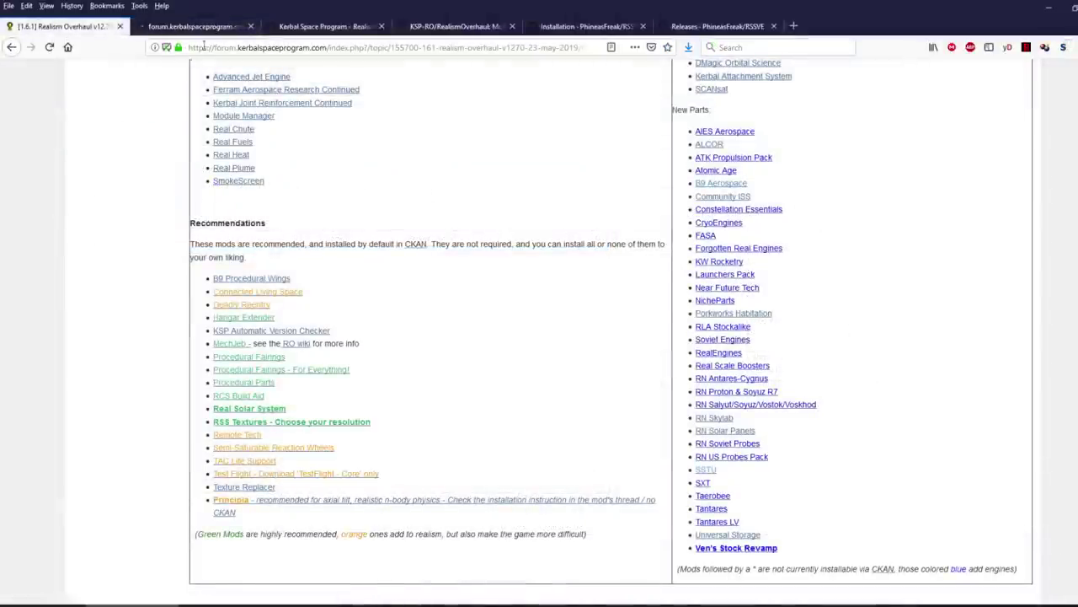
{"action": "left_click", "coordinate": [210, 26]}
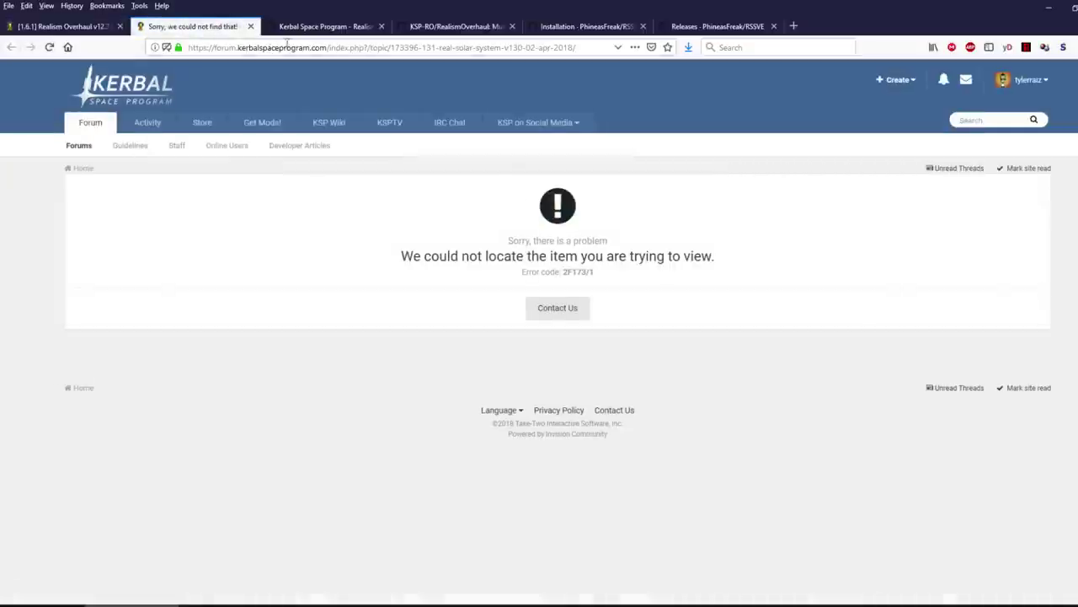
{"action": "left_click", "coordinate": [251, 27]}
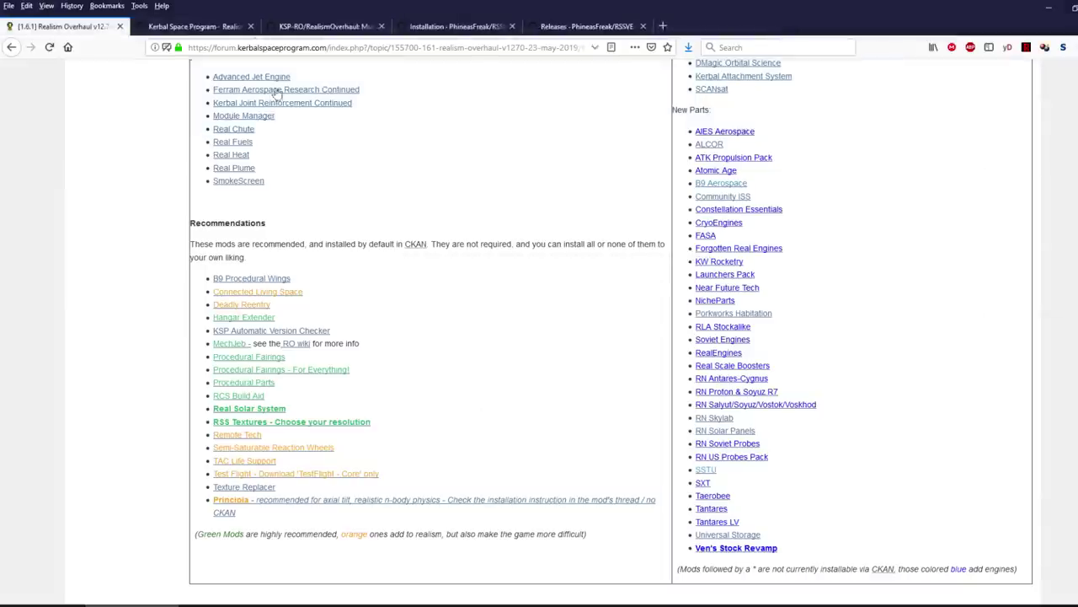
Step: Find the Kopernicus repository on page 2 of the KSP-RO organization's GitHub repository list and open it in a new tab
{"action": "left_click", "coordinate": [213, 30]}
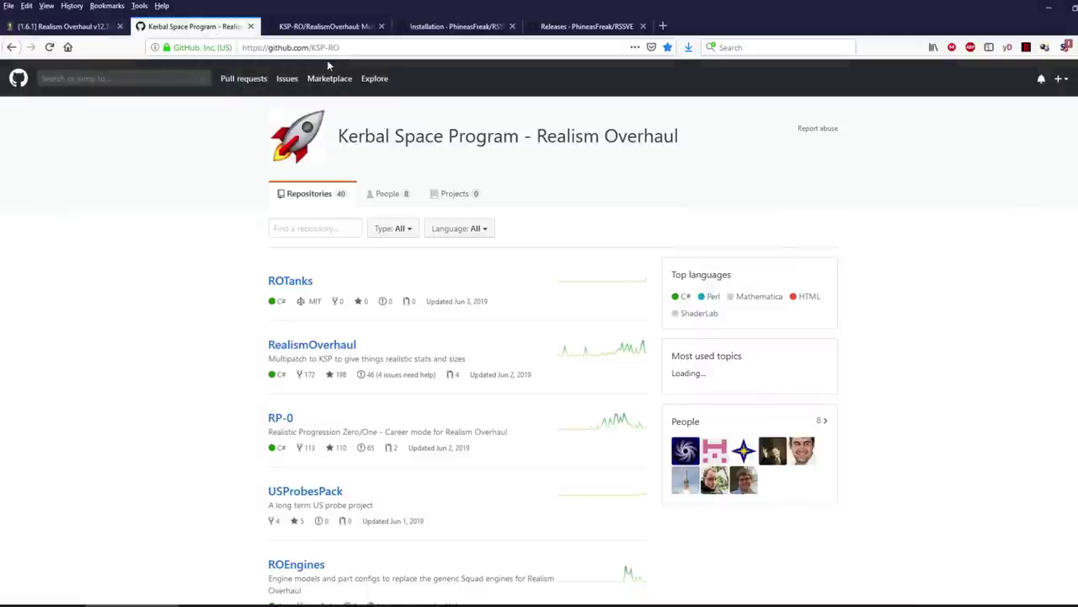
{"action": "scroll", "coordinate": [365, 198], "scroll_direction": "down", "scroll_amount": 10}
{"action": "scroll", "coordinate": [365, 199], "scroll_direction": "down", "scroll_amount": 12}
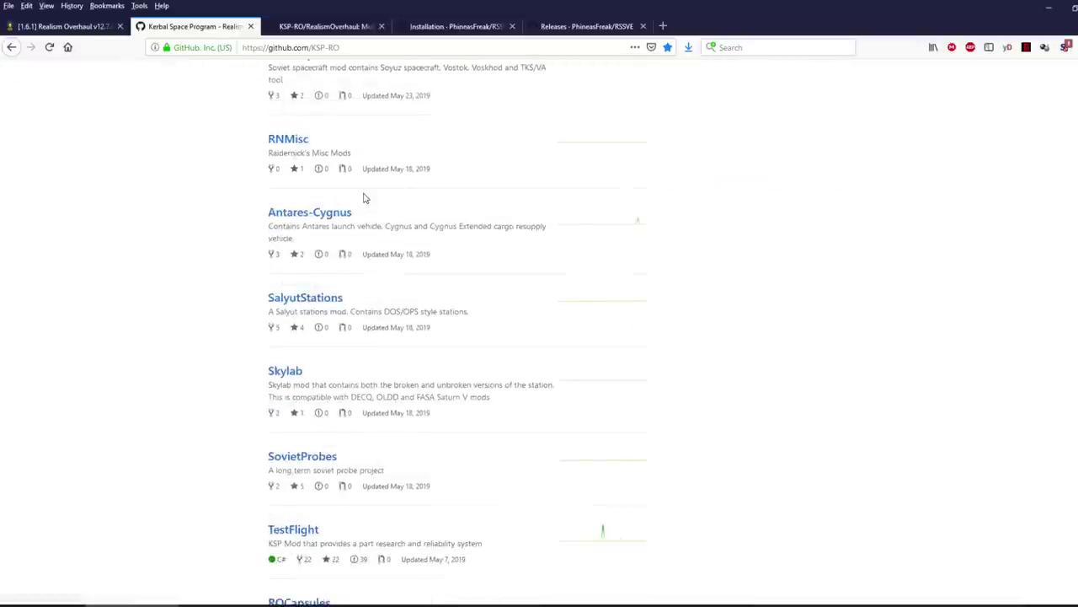
{"action": "scroll", "coordinate": [364, 197], "scroll_direction": "down", "scroll_amount": 8}
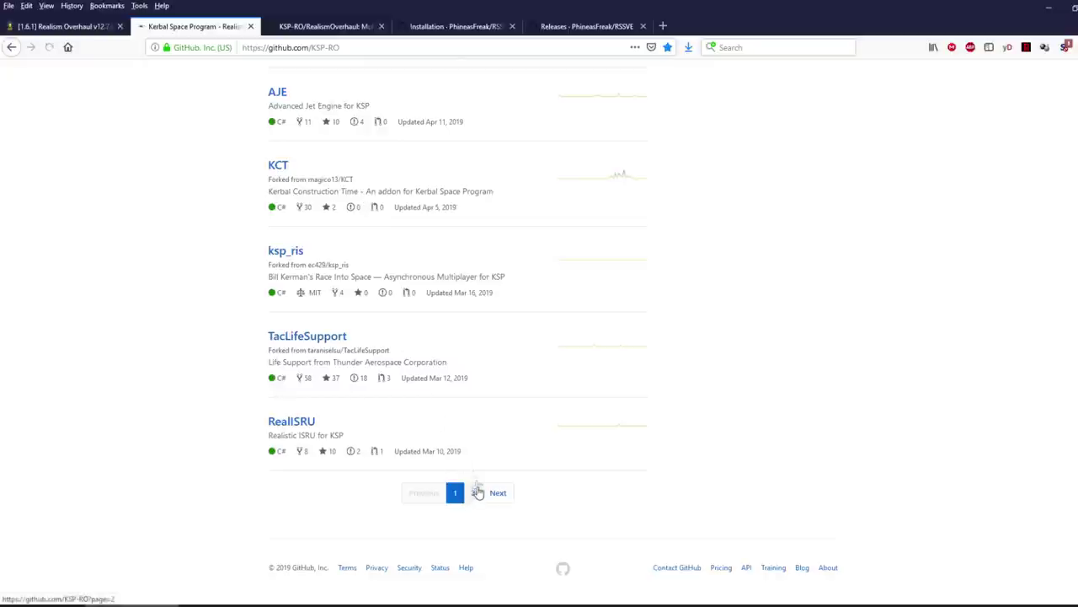
{"action": "left_click", "coordinate": [474, 492]}
{"action": "scroll", "coordinate": [446, 310], "scroll_direction": "down", "scroll_amount": 10}
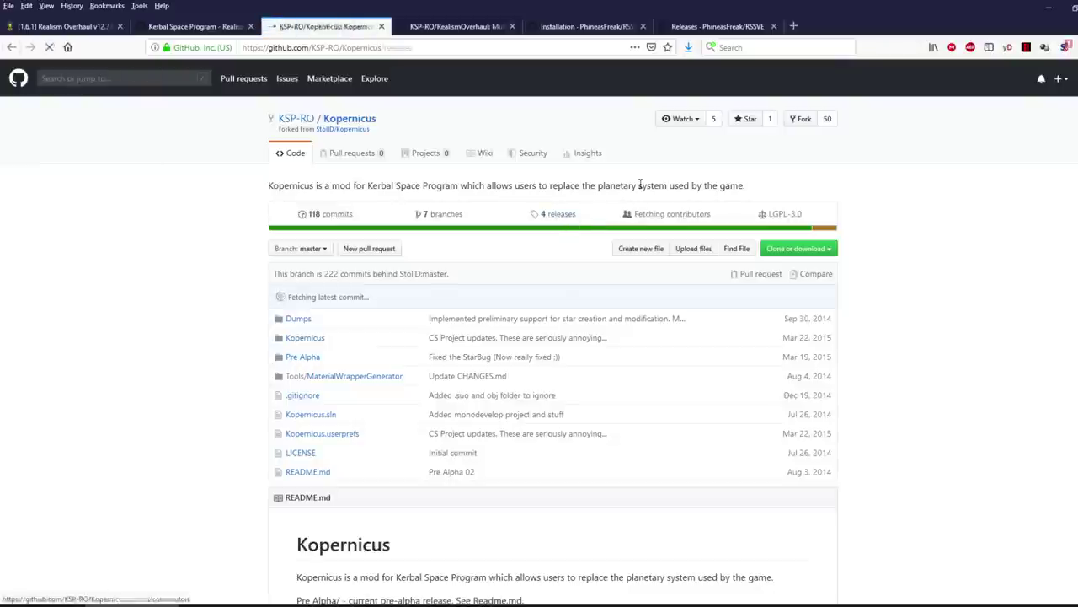
Step: Follow the fork links to the original Kopernicus/Kopernicus repository's releases list and get Kopernicus-1.6.1-2.zip from the 1.6.1-2 release
{"action": "left_click", "coordinate": [359, 131]}
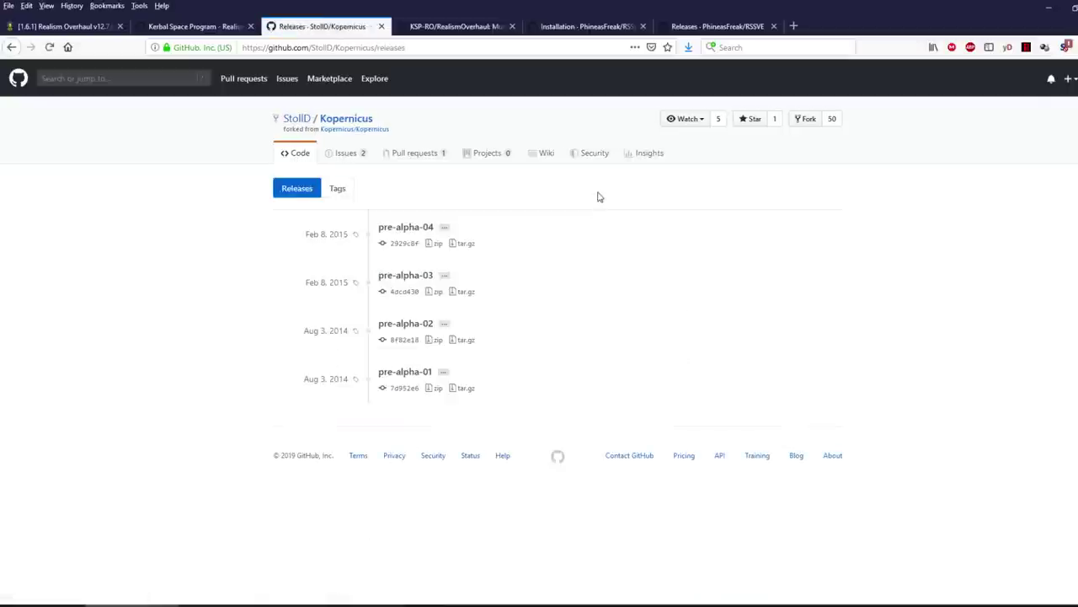
{"action": "left_click", "coordinate": [355, 131]}
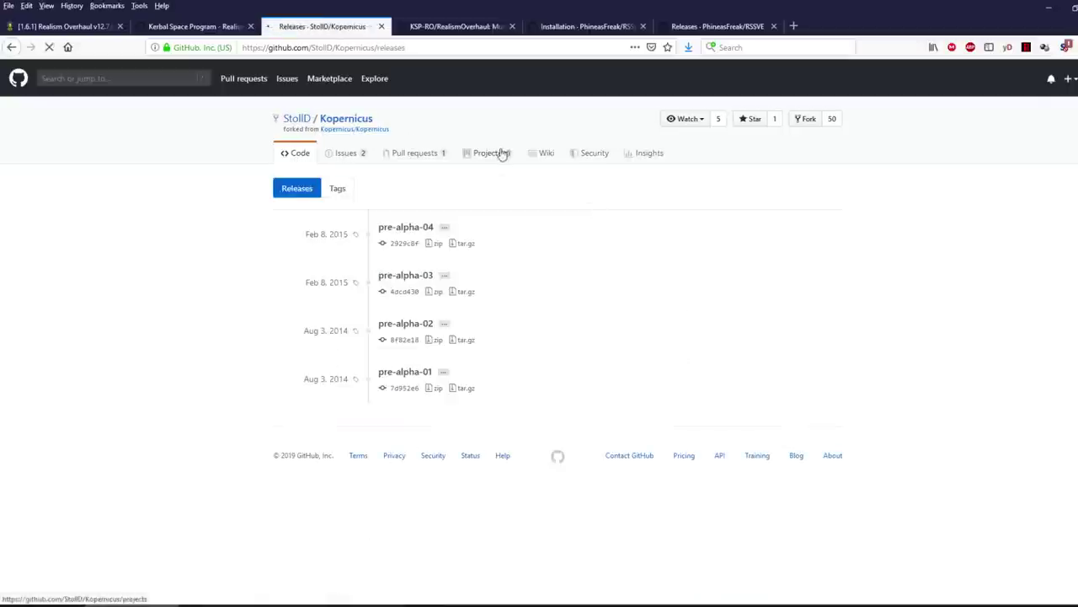
{"action": "left_click", "coordinate": [632, 200]}
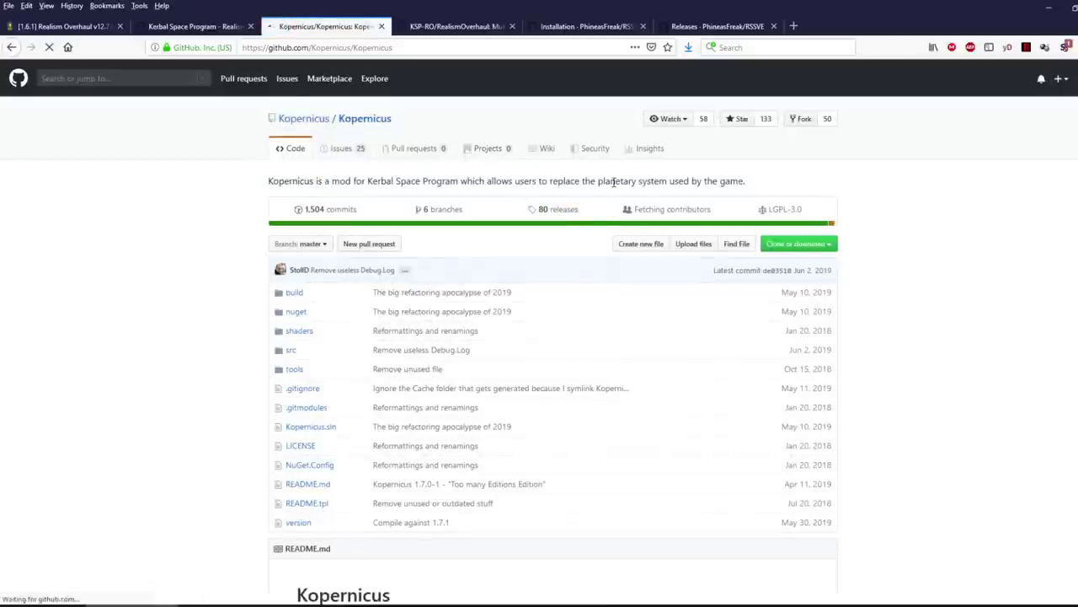
{"action": "scroll", "coordinate": [483, 249], "scroll_direction": "down", "scroll_amount": 5}
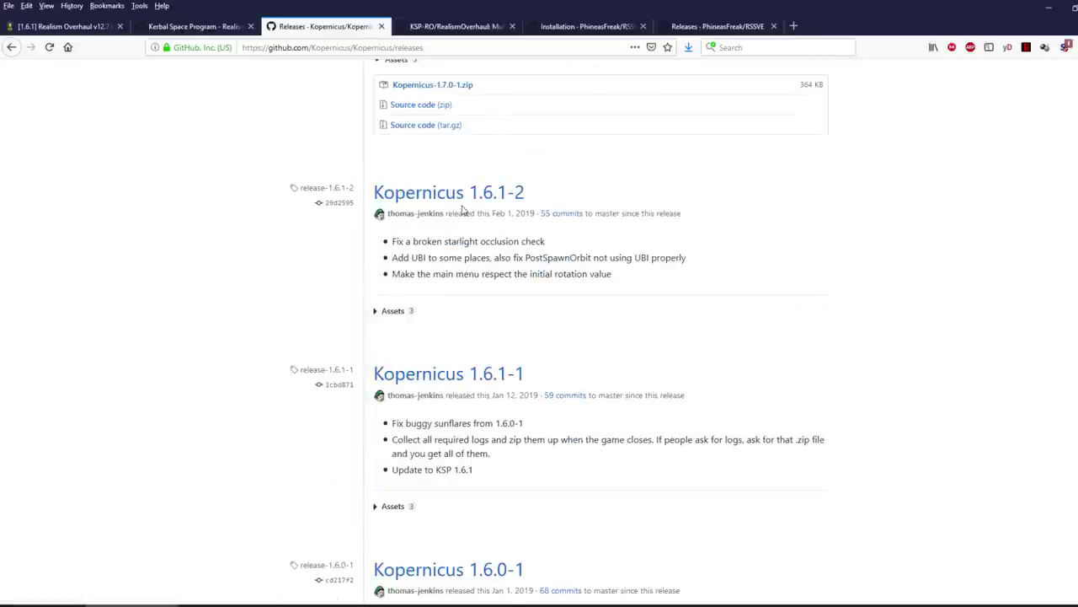
{"action": "left_click", "coordinate": [458, 196]}
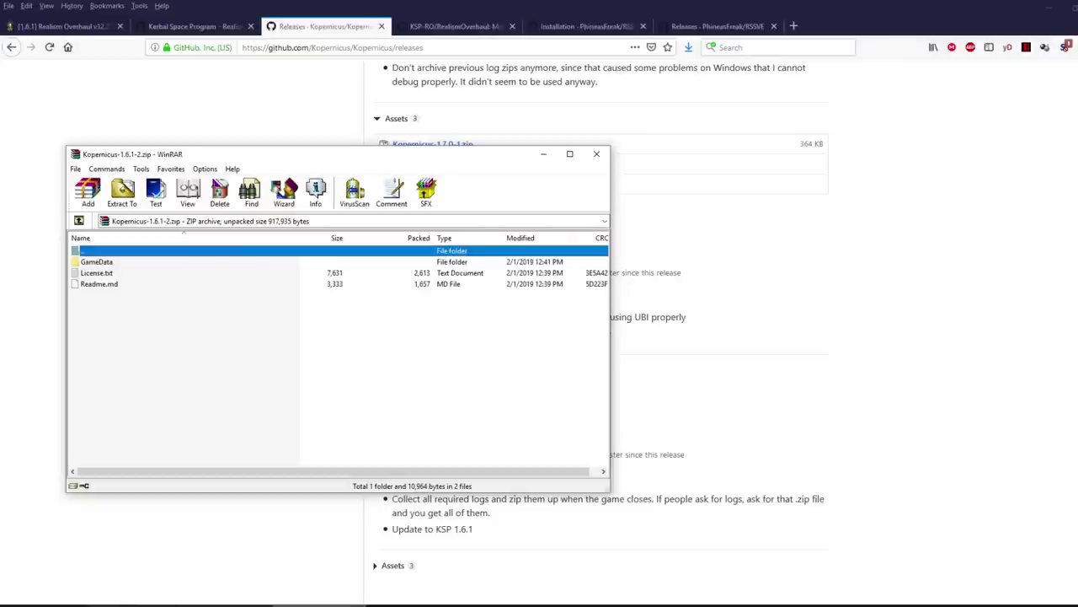
Step: Copy the Kopernicus and ModularFlightIntegrator folders from Kopernicus-1.6.1-2.zip into the game's GameData folder, replacing the files already there
{"action": "left_click", "coordinate": [225, 604]}
{"action": "double_click", "coordinate": [132, 262]}
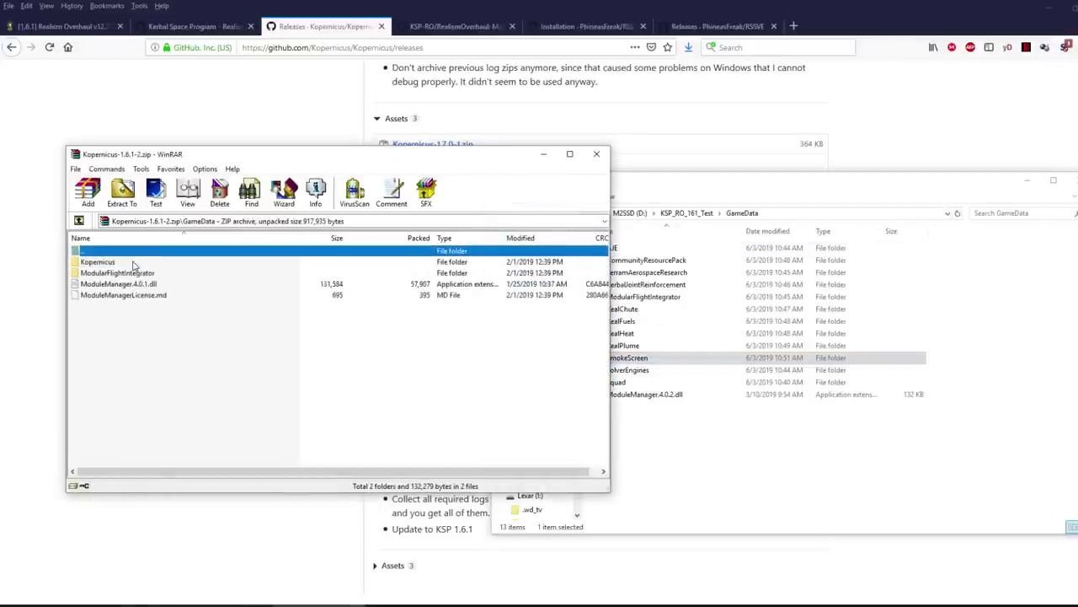
{"action": "left_click", "coordinate": [117, 264]}
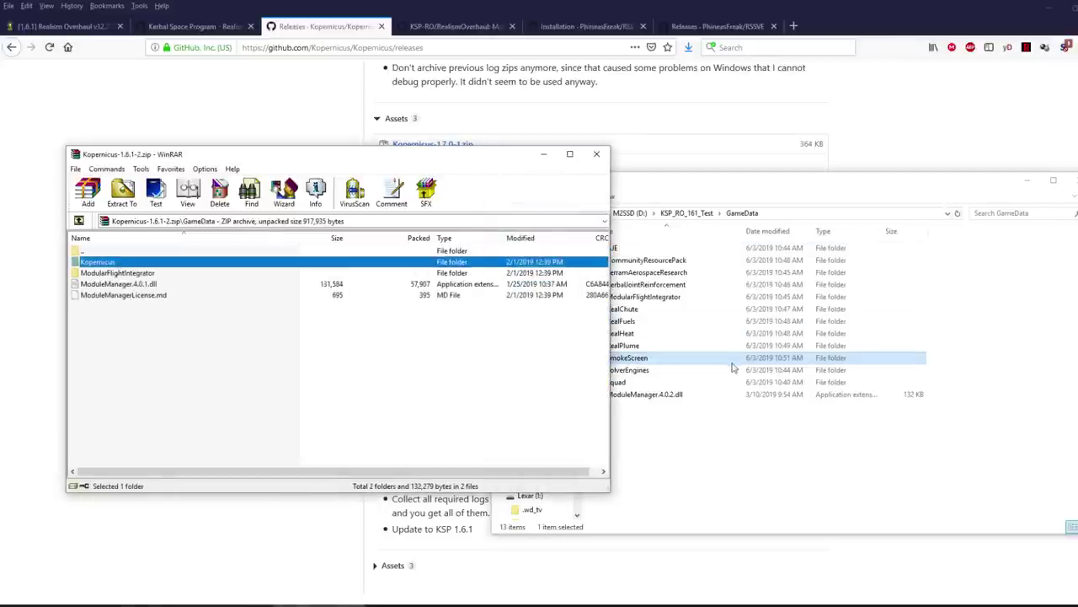
{"action": "left_click", "coordinate": [148, 274], "text": "shift"}
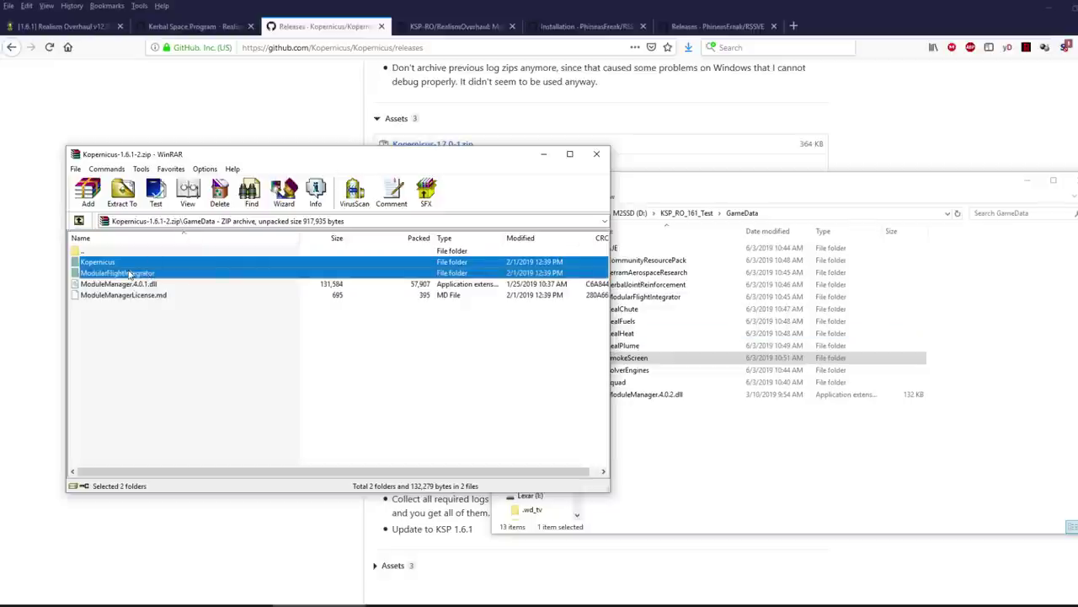
{"action": "left_click_drag", "start_coordinate": [758, 470], "coordinate": [758, 470]}
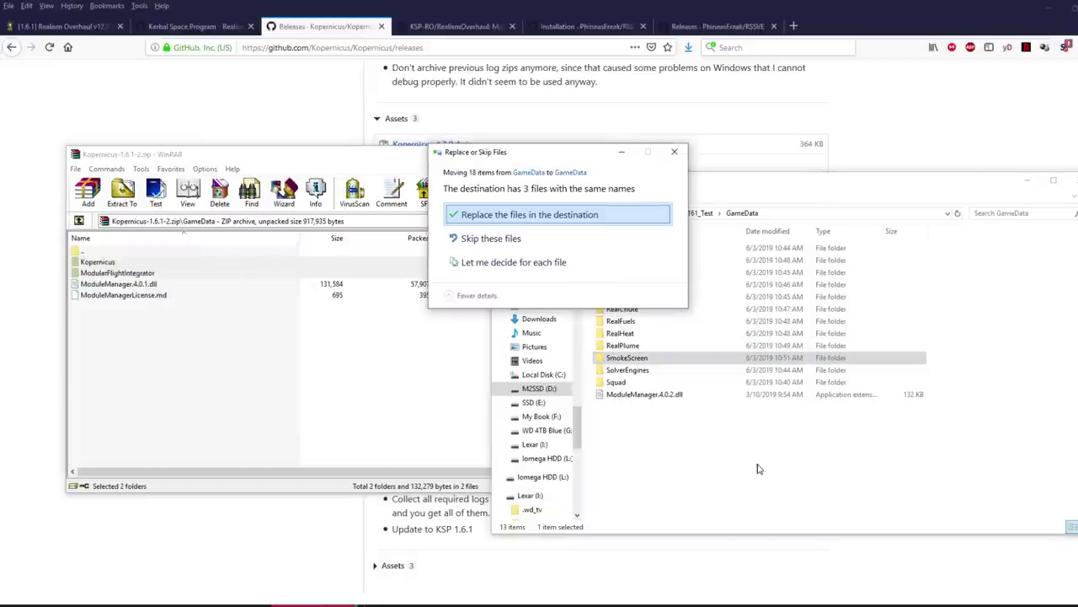
{"action": "left_click", "coordinate": [571, 216]}
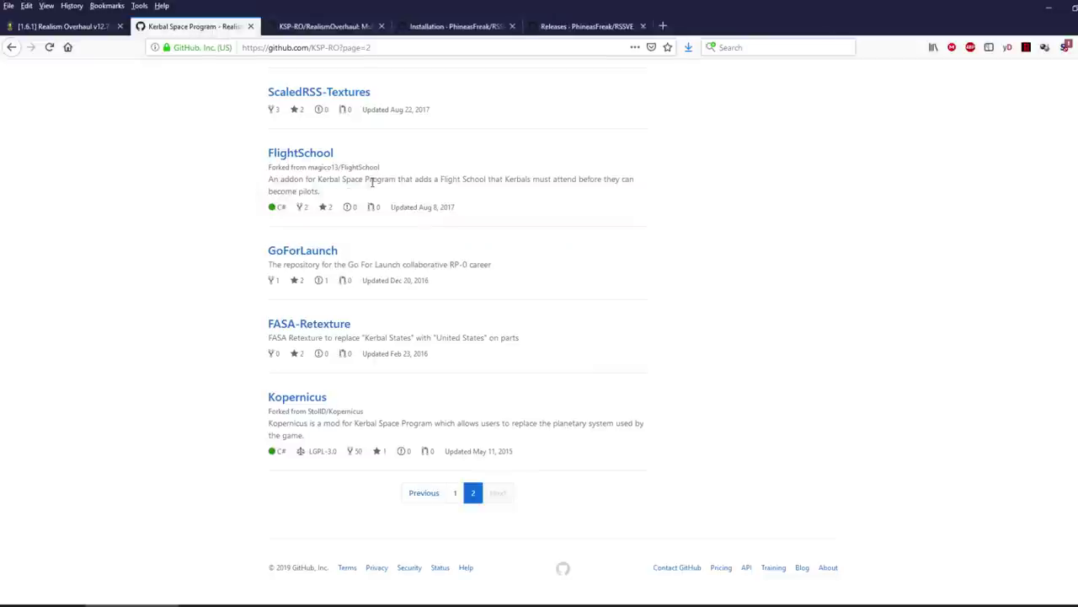
Step: Find the RealSolarSystem repository on page 1 of the KSP-RO organization's repository list and open it in a new tab
{"action": "scroll", "coordinate": [385, 216], "scroll_direction": "up", "scroll_amount": 5}
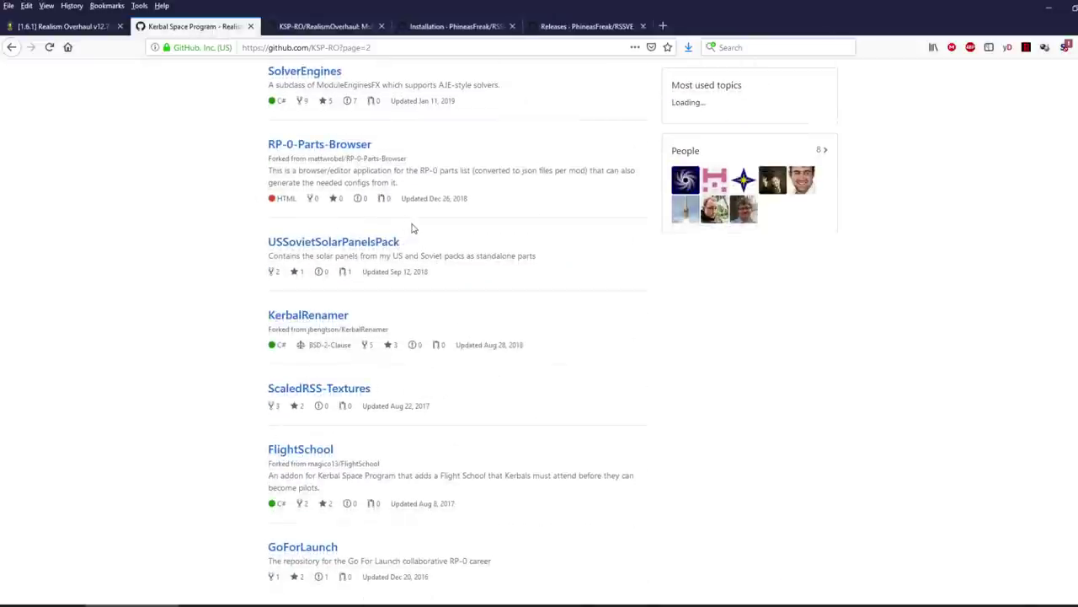
{"action": "scroll", "coordinate": [413, 228], "scroll_direction": "up", "scroll_amount": 4}
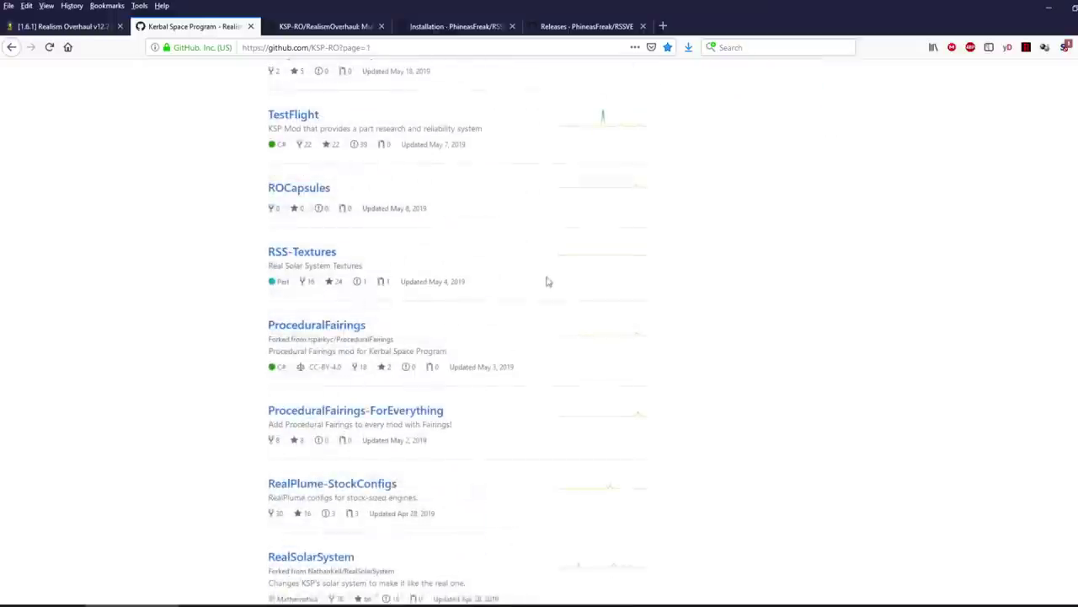
{"action": "scroll", "coordinate": [546, 281], "scroll_direction": "down", "scroll_amount": 3}
{"action": "right_click", "coordinate": [313, 380]}
{"action": "left_click", "coordinate": [354, 386]}
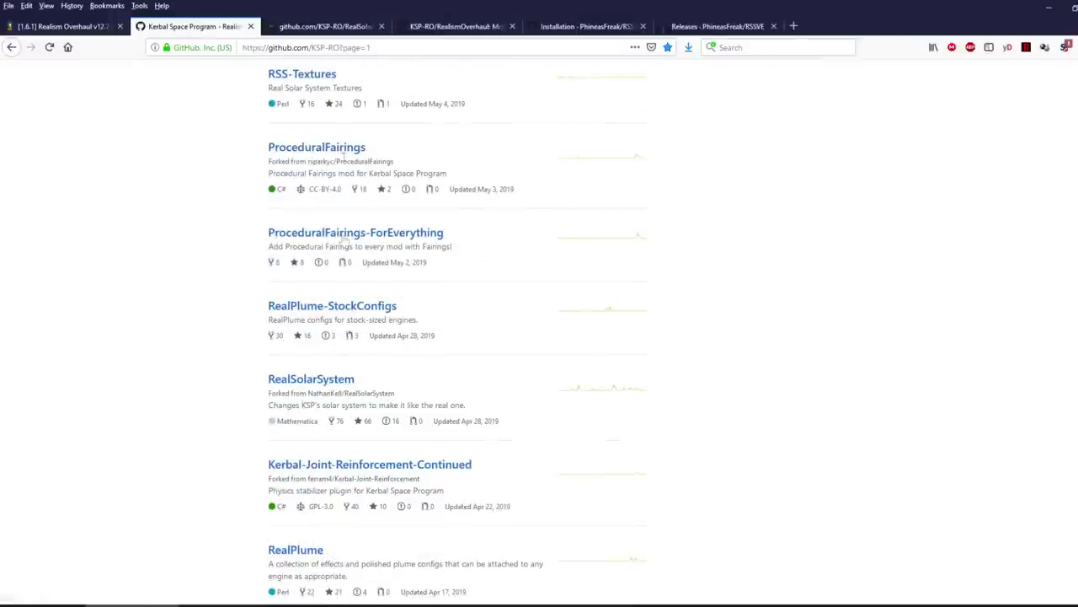
Step: Get RealSolarSystem_v16.2.zip from the v16.2 for KSP 1.6.X release in the RealSolarSystem releases list
{"action": "left_click", "coordinate": [333, 27]}
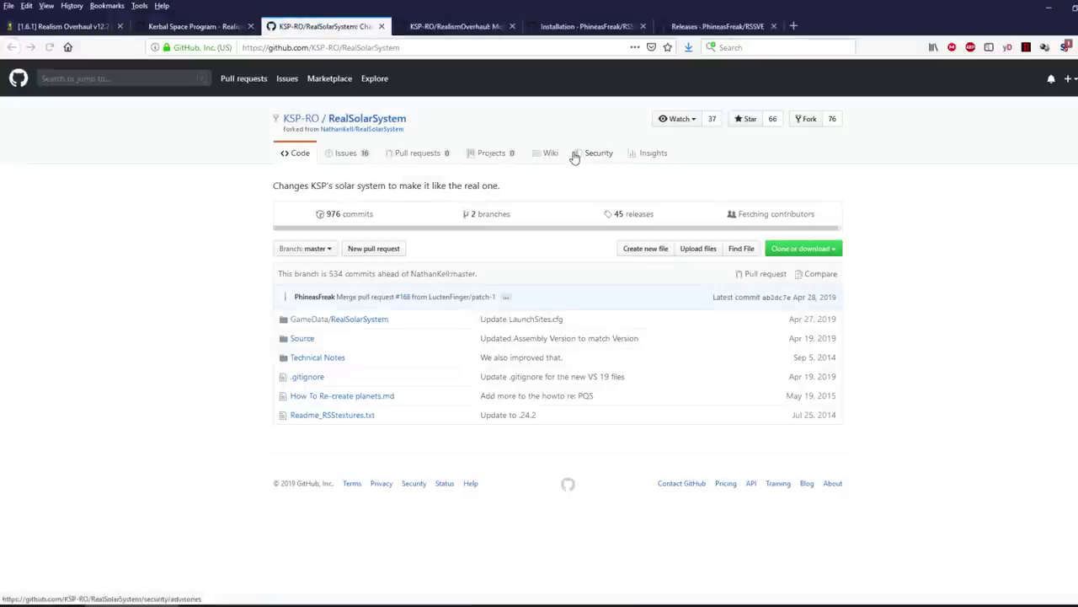
{"action": "left_click", "coordinate": [209, 27]}
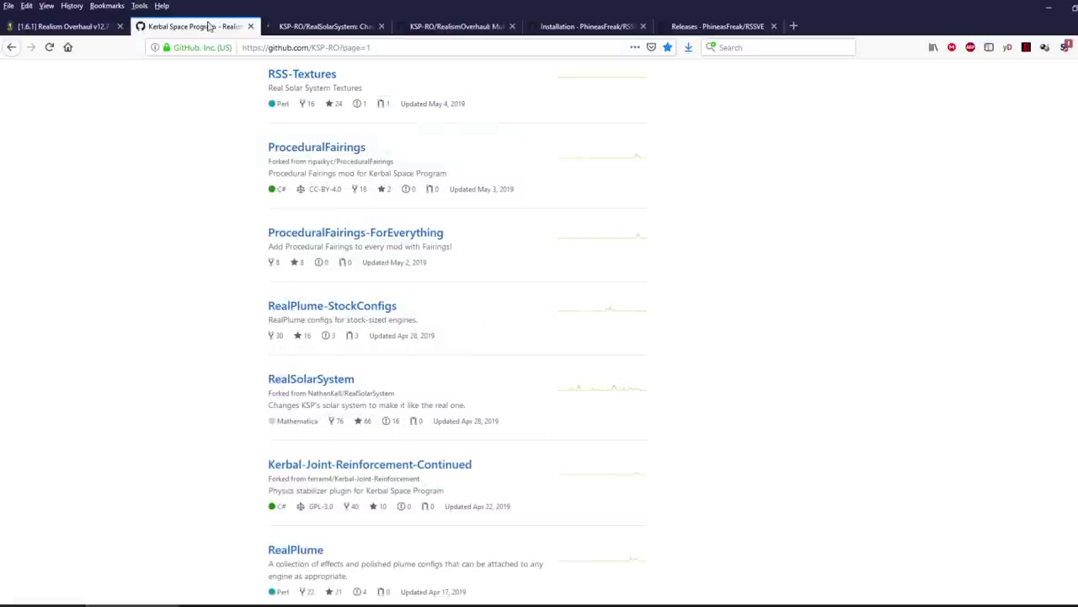
{"action": "scroll", "coordinate": [424, 332], "scroll_direction": "down", "scroll_amount": 10}
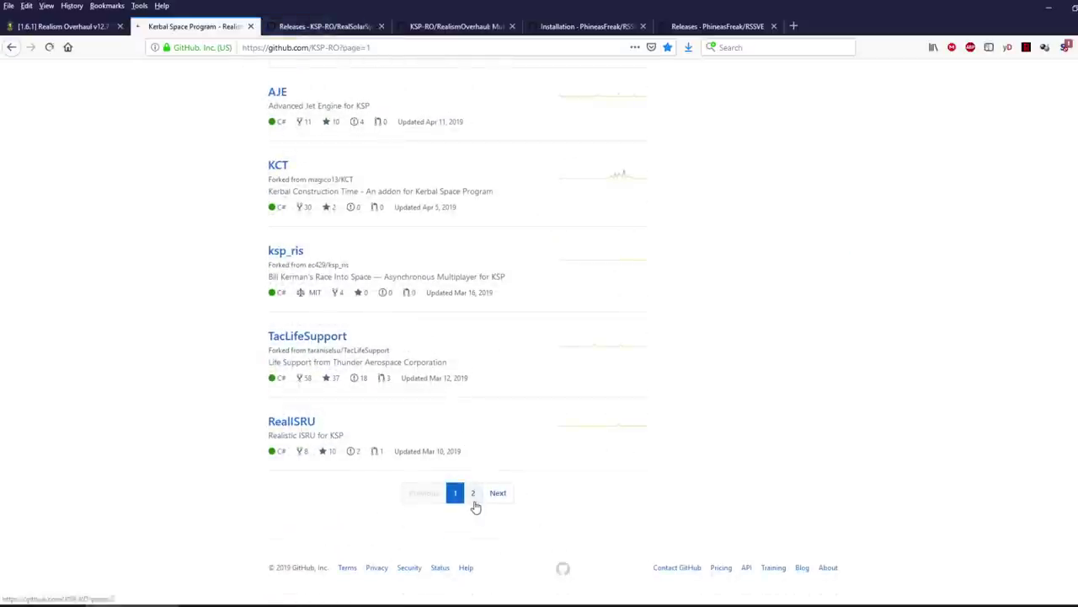
{"action": "left_click", "coordinate": [473, 493]}
{"action": "scroll", "coordinate": [459, 471], "scroll_direction": "down", "scroll_amount": 10}
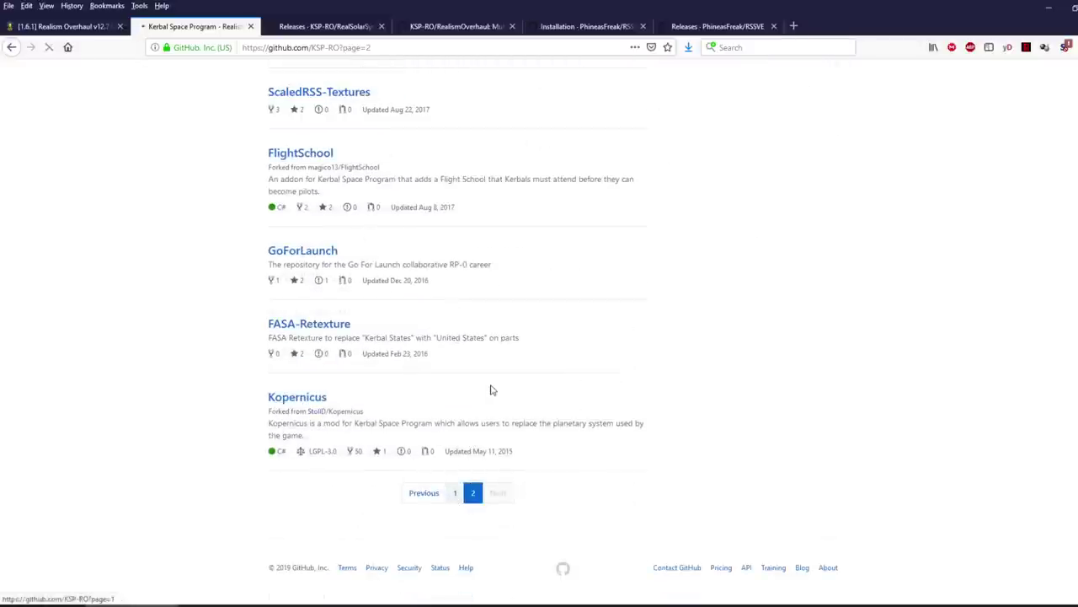
{"action": "left_click", "coordinate": [337, 27]}
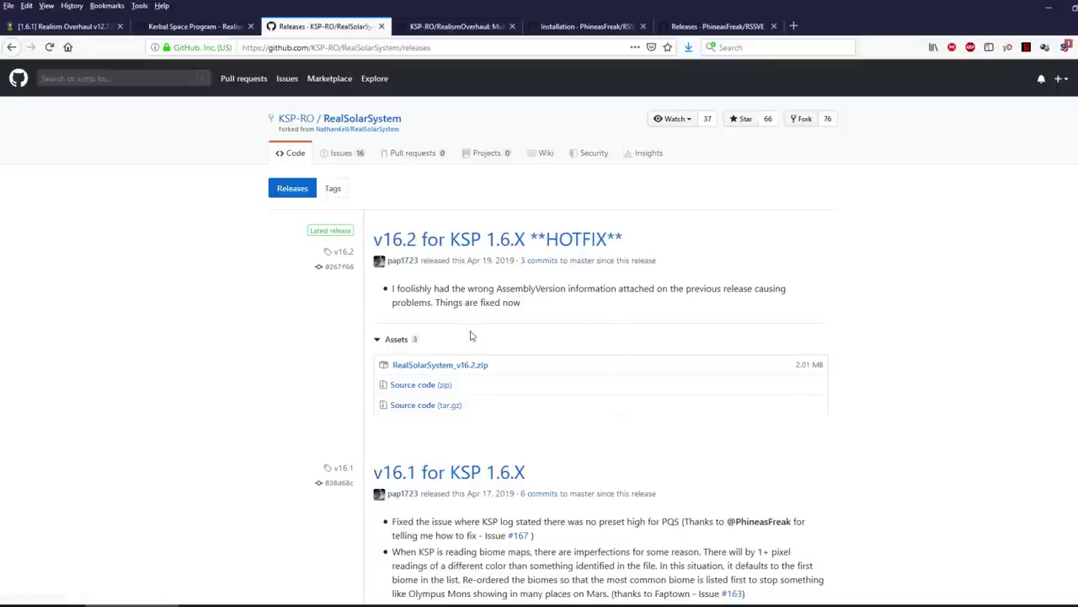
{"action": "left_click", "coordinate": [486, 365]}
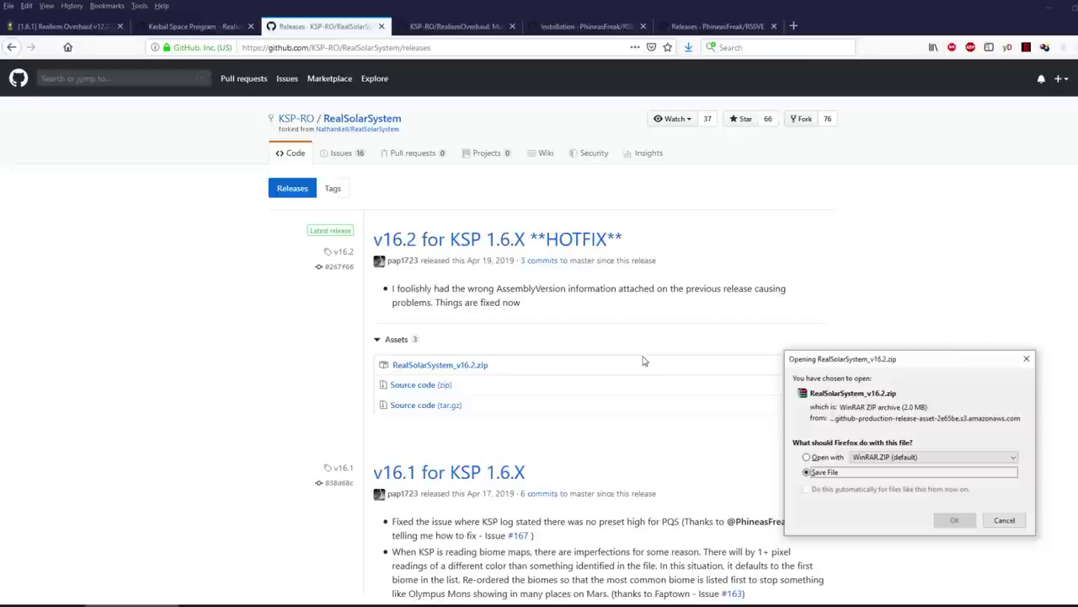
{"action": "left_click", "coordinate": [955, 519]}
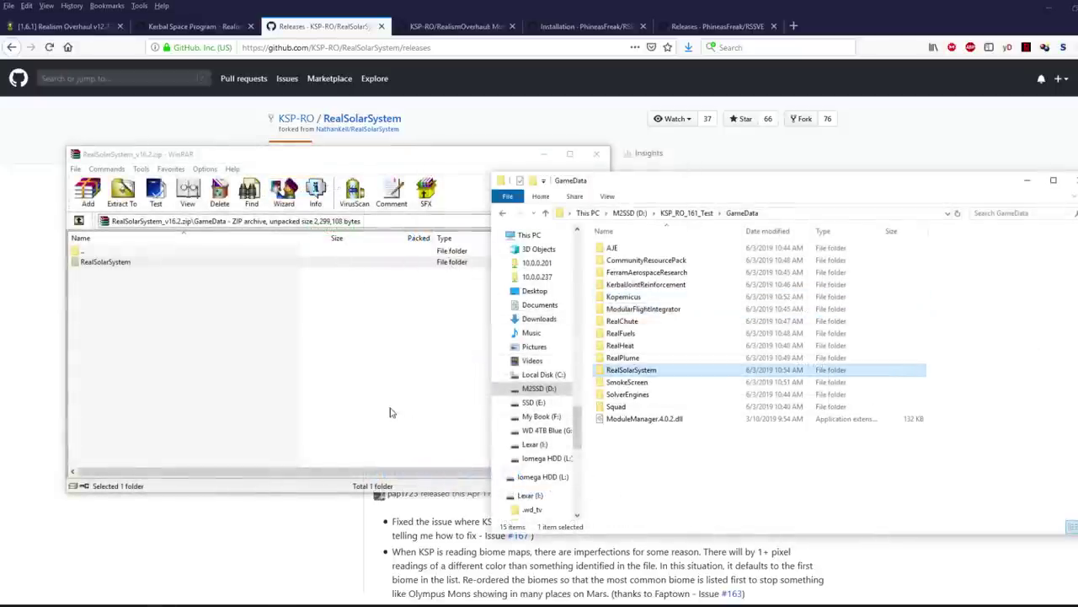
Step: Copy the RealSolarSystem folder from RealSolarSystem_v16.2.zip into the game's GameData folder and close the archive
{"action": "left_click", "coordinate": [344, 391]}
{"action": "left_click", "coordinate": [597, 154]}
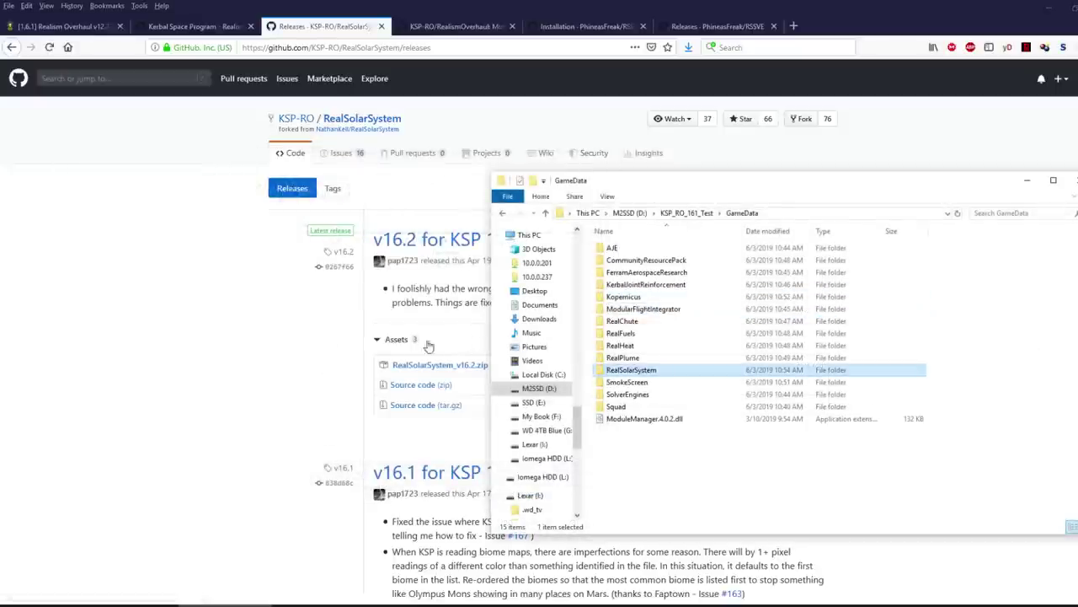
{"action": "left_click", "coordinate": [256, 264]}
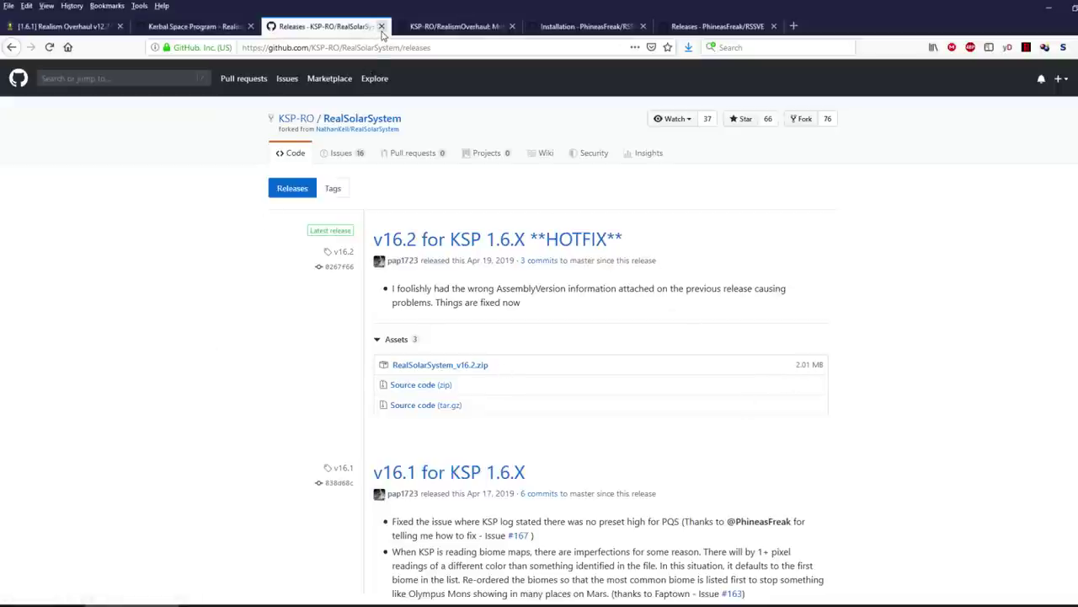
Step: Close the RealSolarSystem releases page and find the RSS-Textures repository on page 1 of the KSP-RO repository list
{"action": "left_click", "coordinate": [382, 26]}
{"action": "left_click", "coordinate": [193, 26]}
{"action": "scroll", "coordinate": [350, 292], "scroll_direction": "down", "scroll_amount": 5}
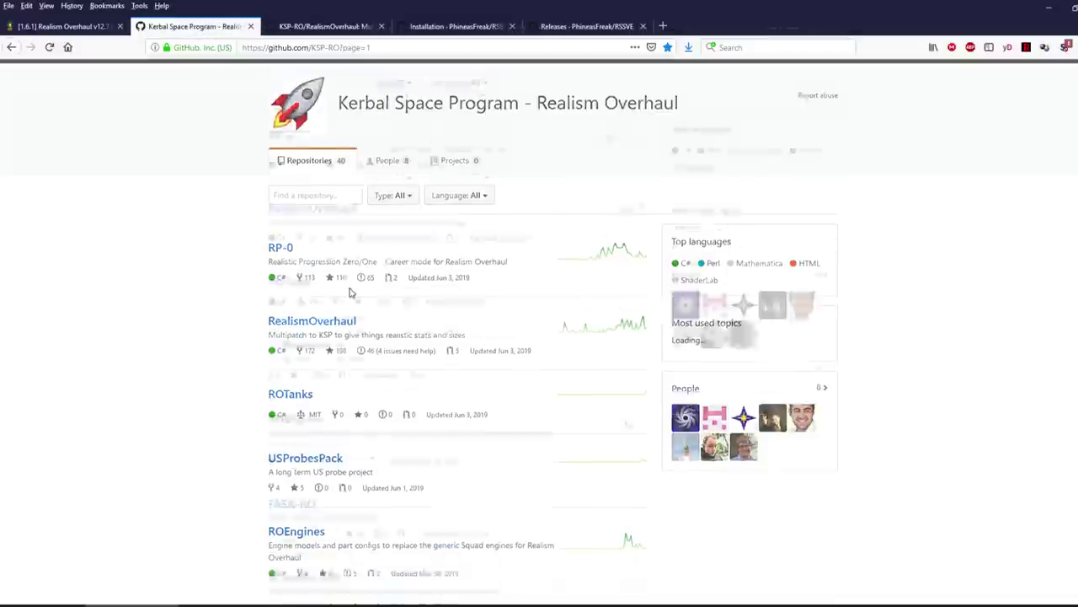
{"action": "scroll", "coordinate": [351, 292], "scroll_direction": "down", "scroll_amount": 12}
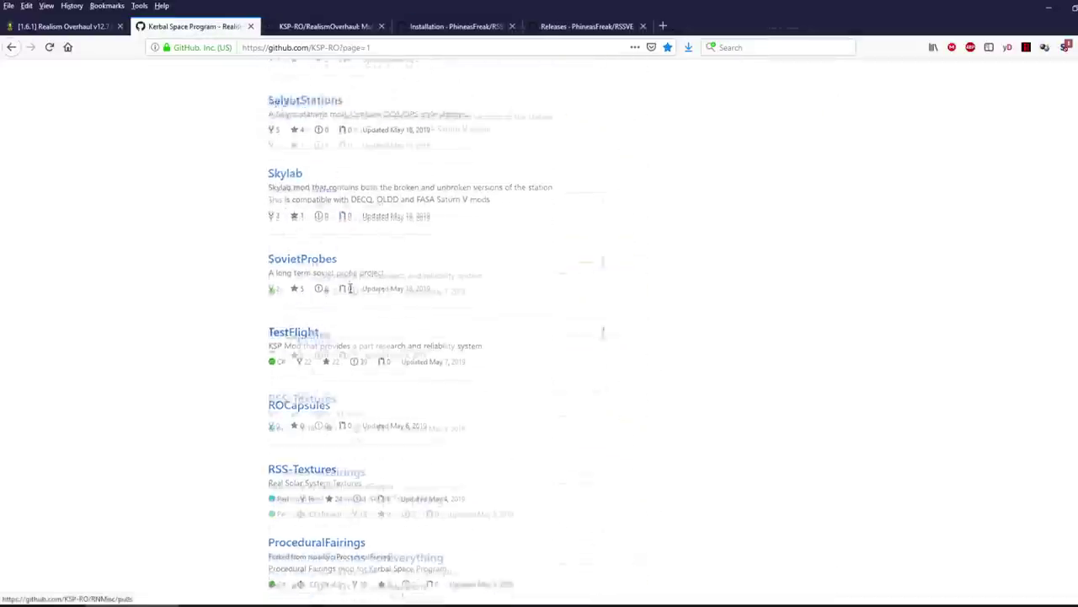
{"action": "right_click", "coordinate": [319, 199]}
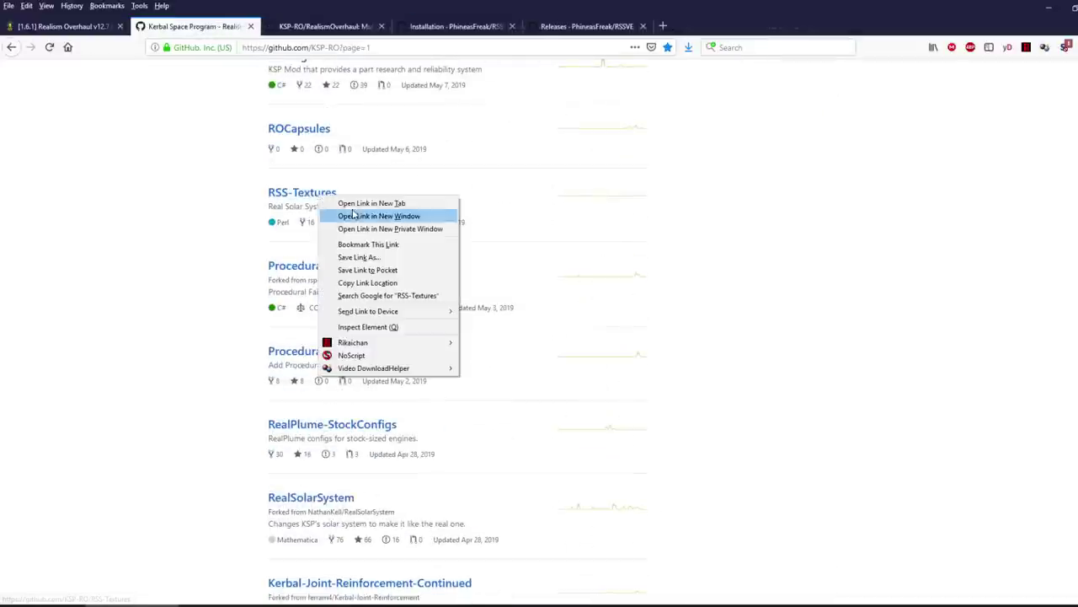
{"action": "left_click", "coordinate": [354, 214]}
{"action": "key", "text": "ctrl+w"}
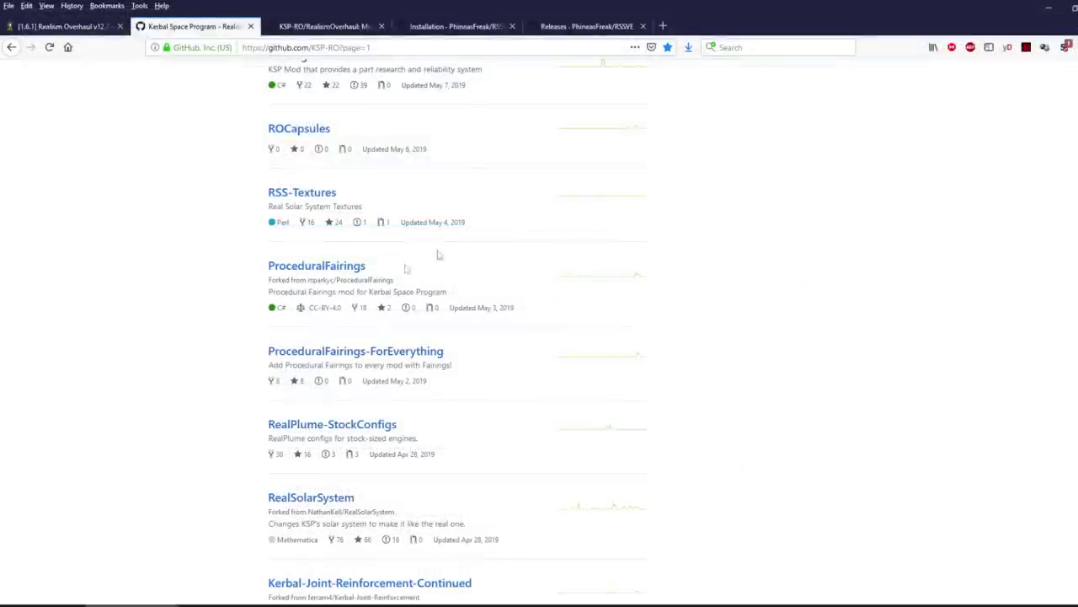
Step: Open the RSS-Textures repository in the current tab and go to its releases list
{"action": "left_click", "coordinate": [328, 198]}
{"action": "left_click", "coordinate": [327, 196]}
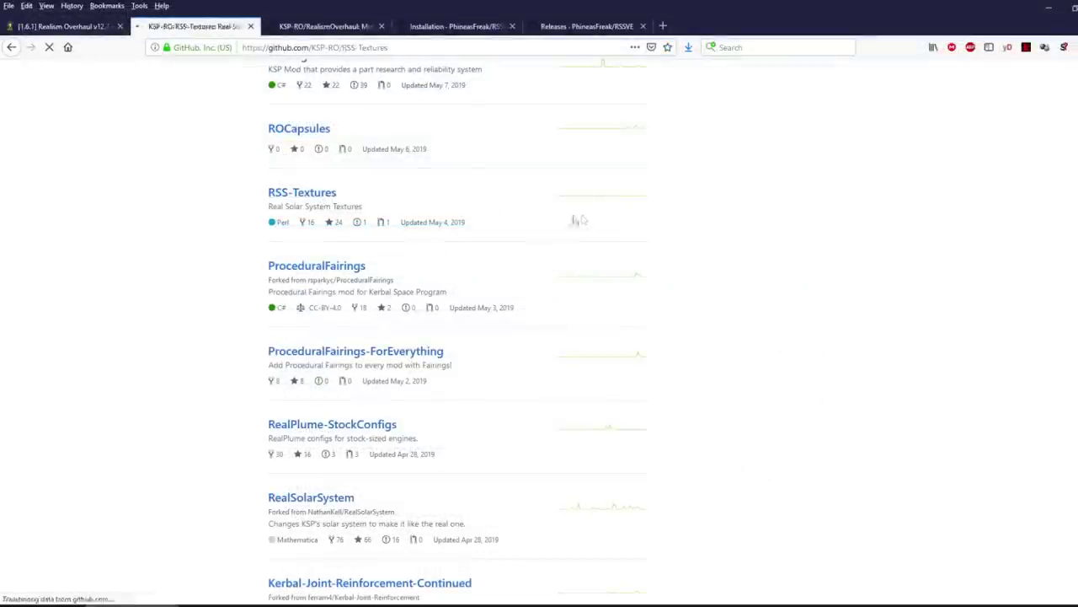
{"action": "left_click", "coordinate": [618, 210]}
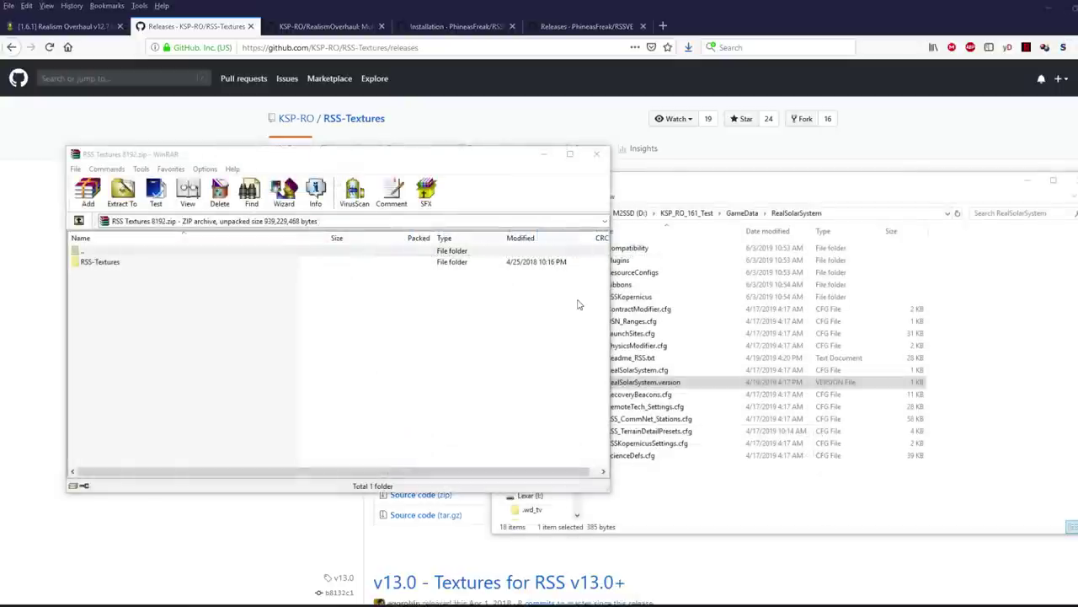
Step: Copy the RSS-Textures folder from RSS Textures 8192.zip into the game's GameData folder and close the archive
{"action": "left_click", "coordinate": [99, 262]}
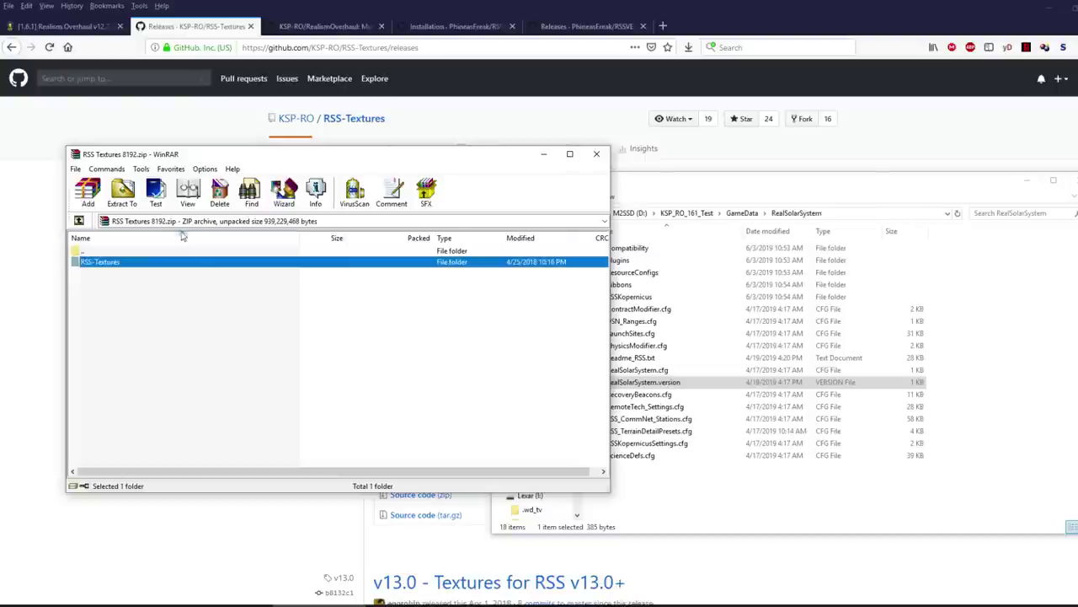
{"action": "left_click", "coordinate": [728, 187]}
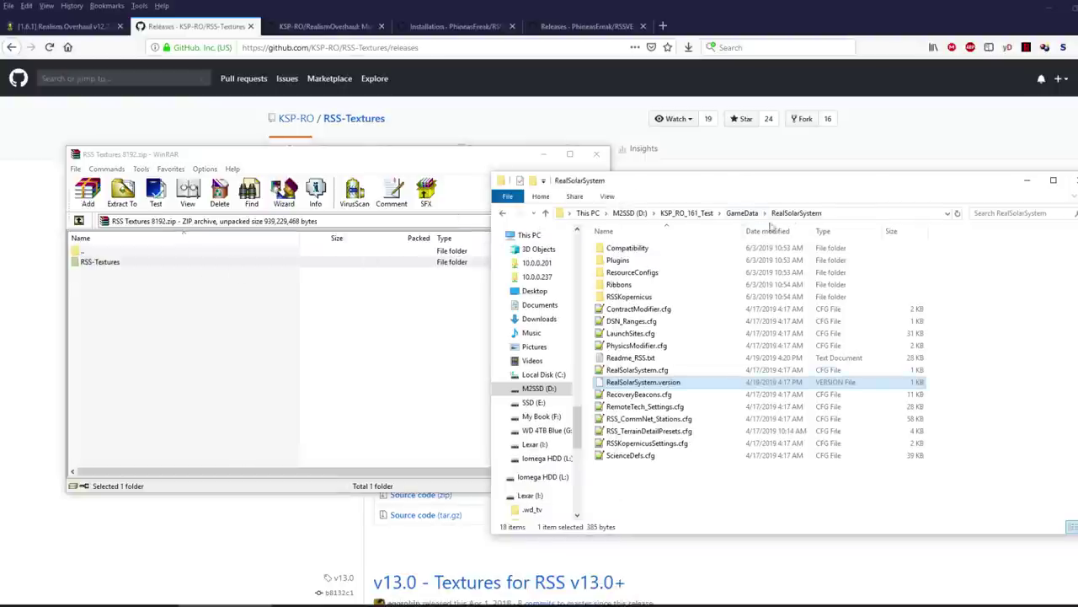
{"action": "left_click", "coordinate": [745, 214]}
{"action": "left_click_drag", "start_coordinate": [100, 262], "coordinate": [135, 270]}
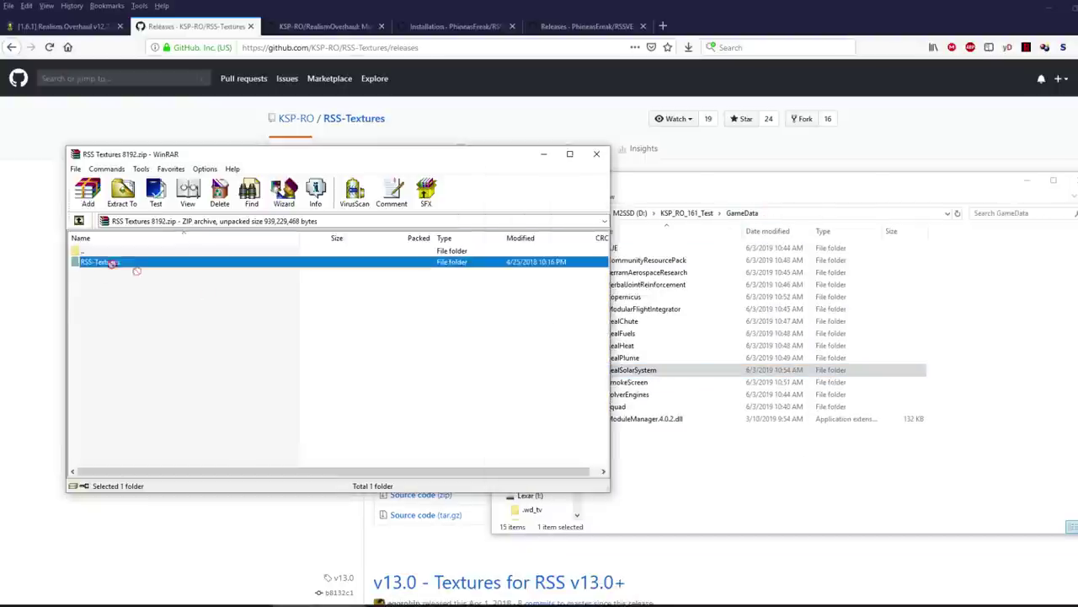
{"action": "left_click_drag", "start_coordinate": [704, 453], "coordinate": [705, 455]}
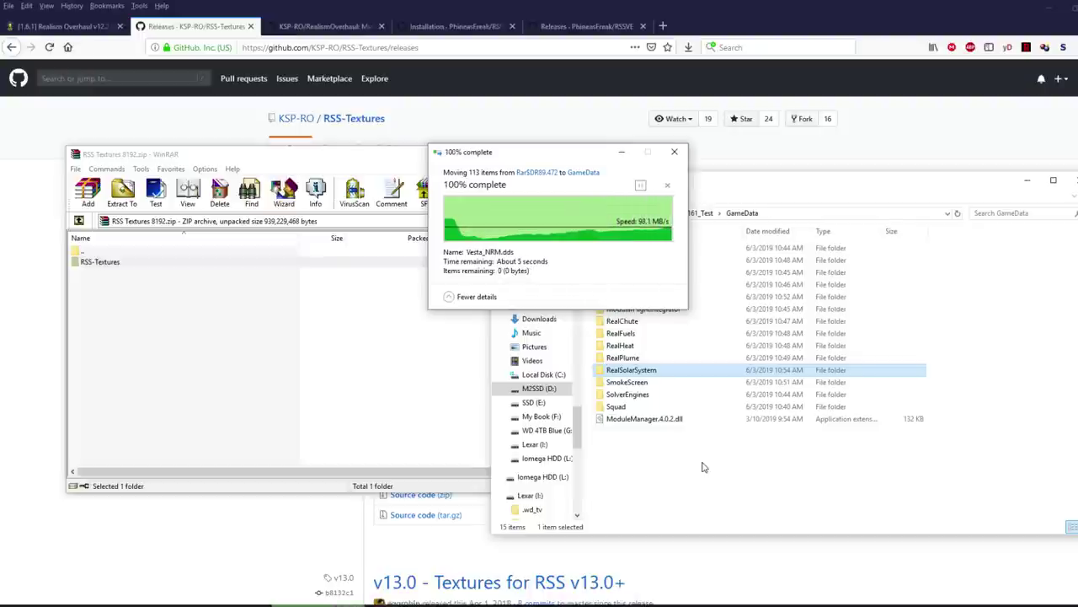
{"action": "left_click", "coordinate": [322, 384]}
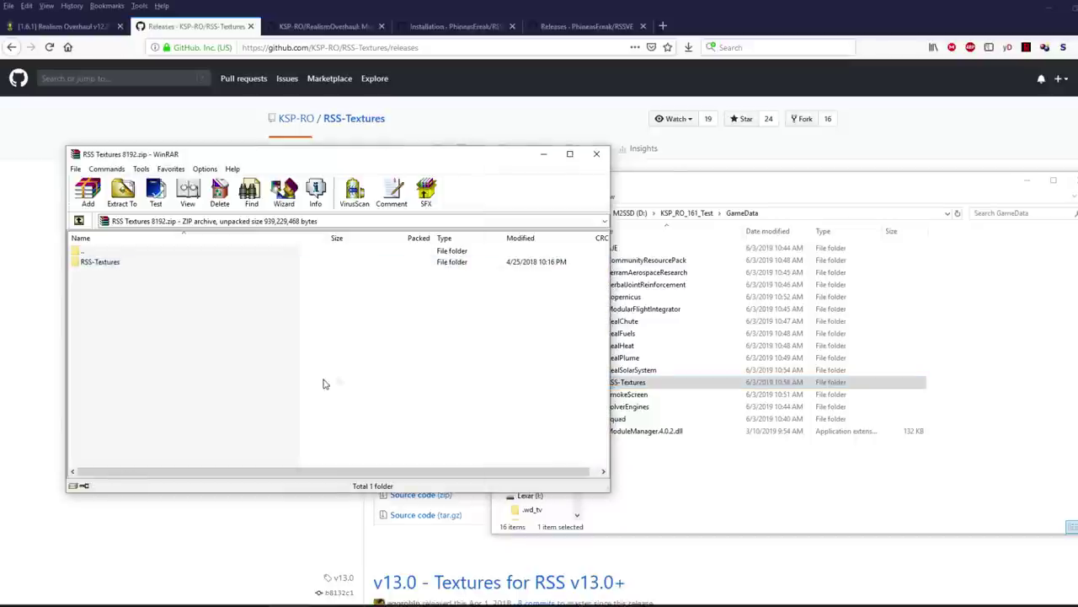
{"action": "left_click", "coordinate": [596, 154]}
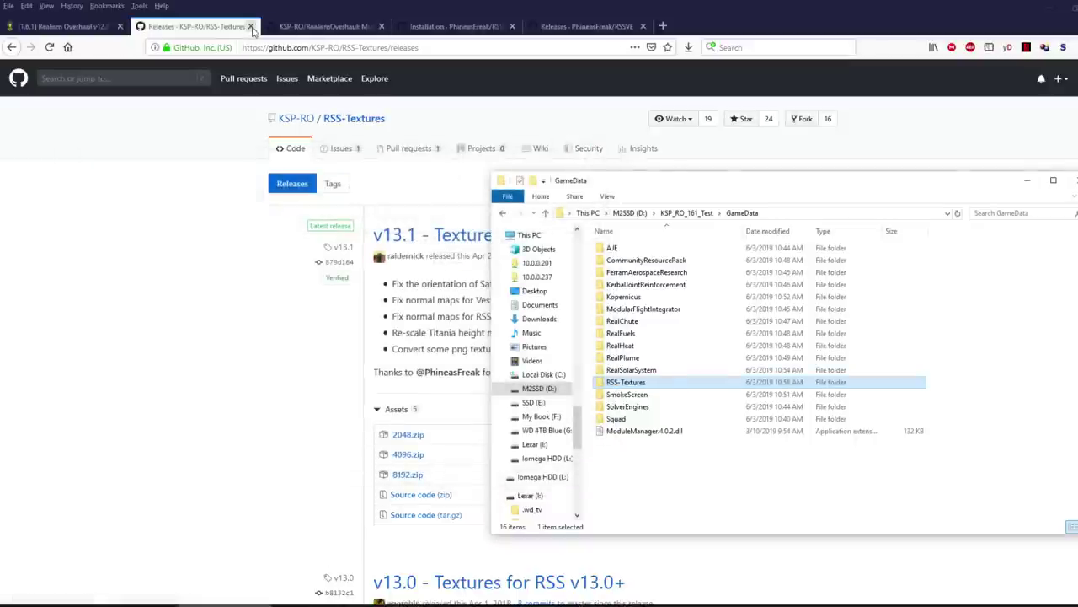
Step: Go back from the RSS-Textures releases page to the KSP-RO organization's repository list
{"action": "left_click", "coordinate": [12, 47]}
{"action": "left_click", "coordinate": [12, 47]}
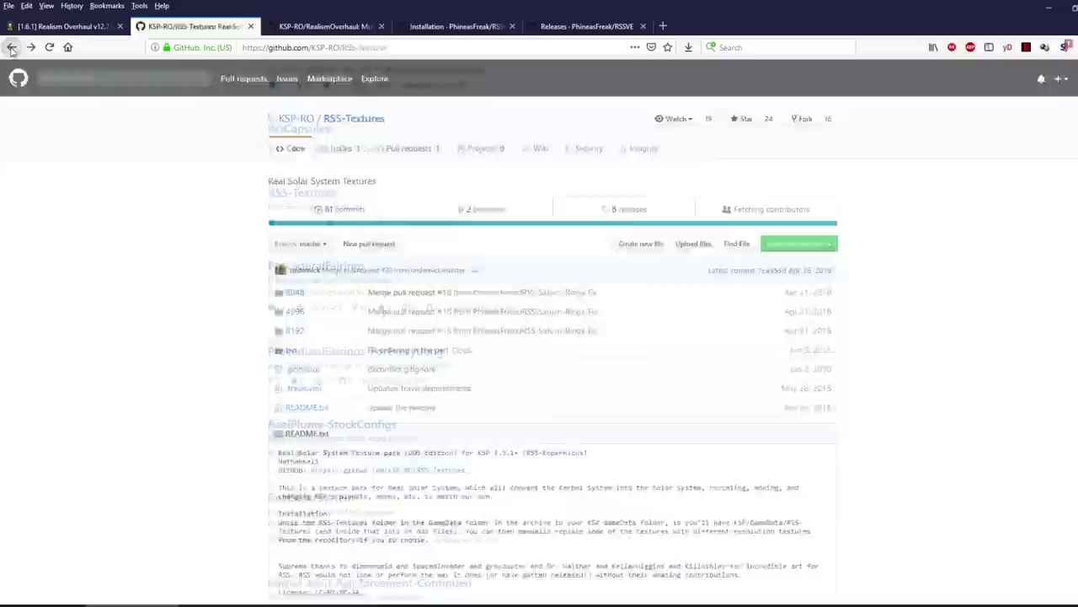
{"action": "scroll", "coordinate": [334, 202], "scroll_direction": "up", "scroll_amount": 6}
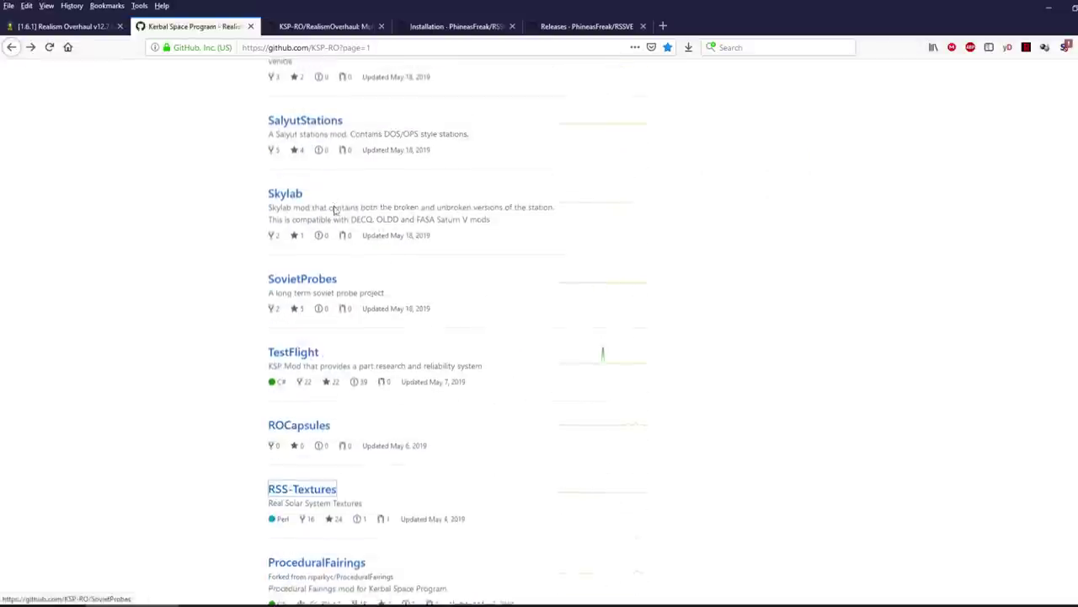
Step: Open the Realism Overhaul GitHub release page link from the forum thread's manual installation section in a new tab
{"action": "left_click", "coordinate": [102, 30]}
{"action": "scroll", "coordinate": [306, 413], "scroll_direction": "down", "scroll_amount": 10}
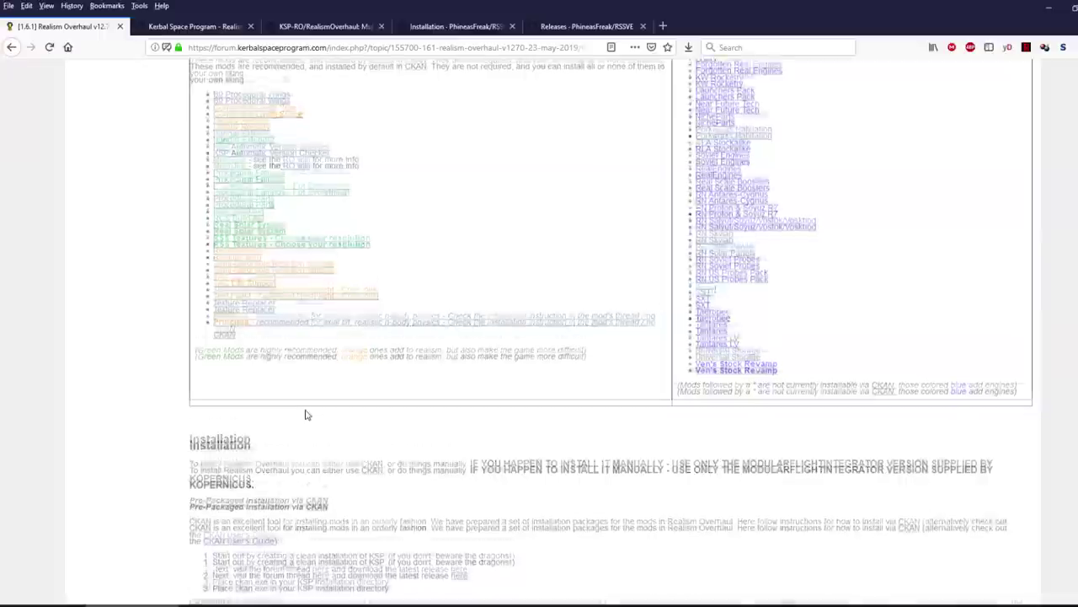
{"action": "right_click", "coordinate": [307, 425]}
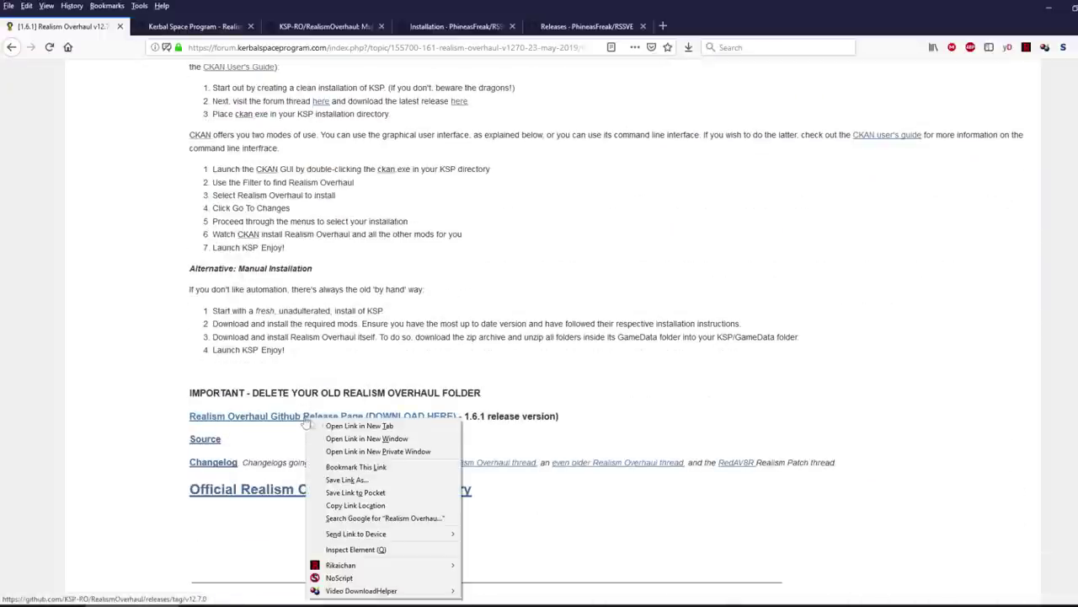
{"action": "left_click", "coordinate": [337, 421]}
{"action": "left_click", "coordinate": [194, 27]}
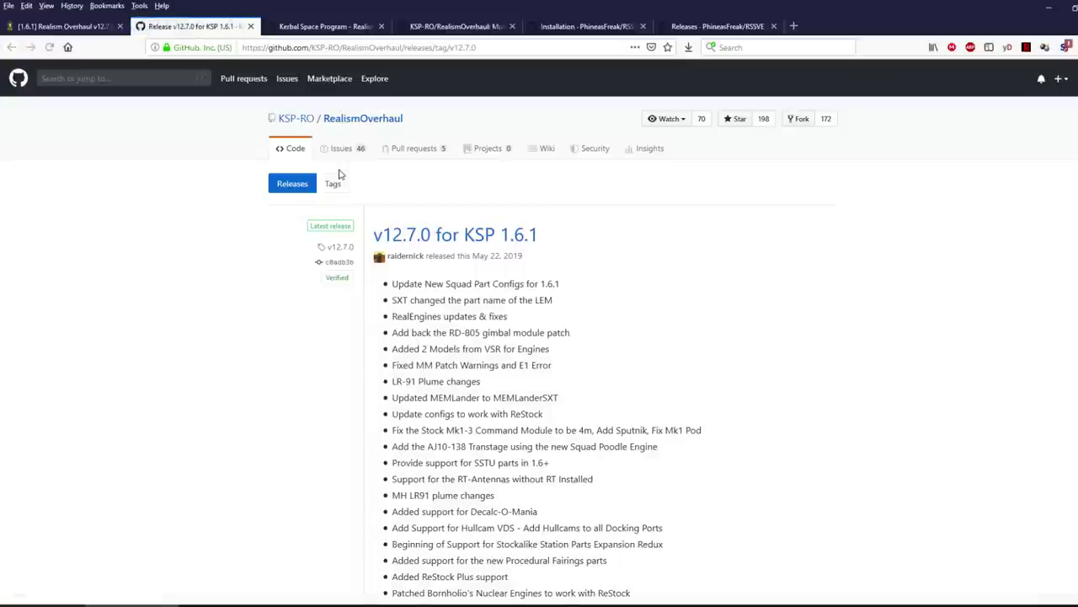
Step: Download RealismOverhaul-v12.7.0.zip from the assets of the v12.7.0 for KSP 1.6.1 release
{"action": "left_click", "coordinate": [300, 30]}
{"action": "scroll", "coordinate": [499, 330], "scroll_direction": "up", "scroll_amount": 10}
{"action": "scroll", "coordinate": [500, 342], "scroll_direction": "down", "scroll_amount": 3}
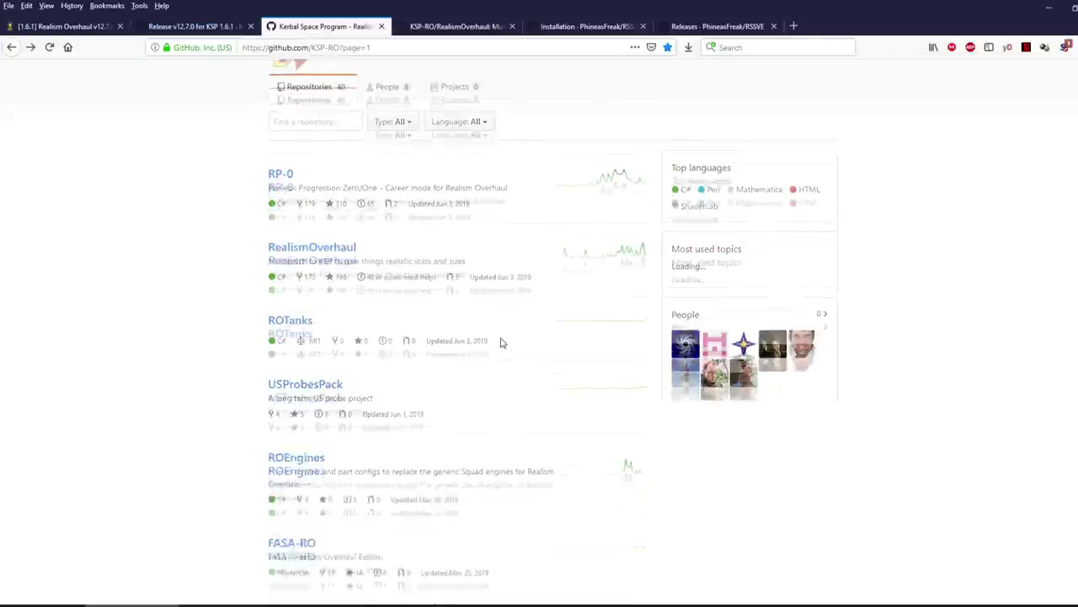
{"action": "left_click", "coordinate": [202, 25]}
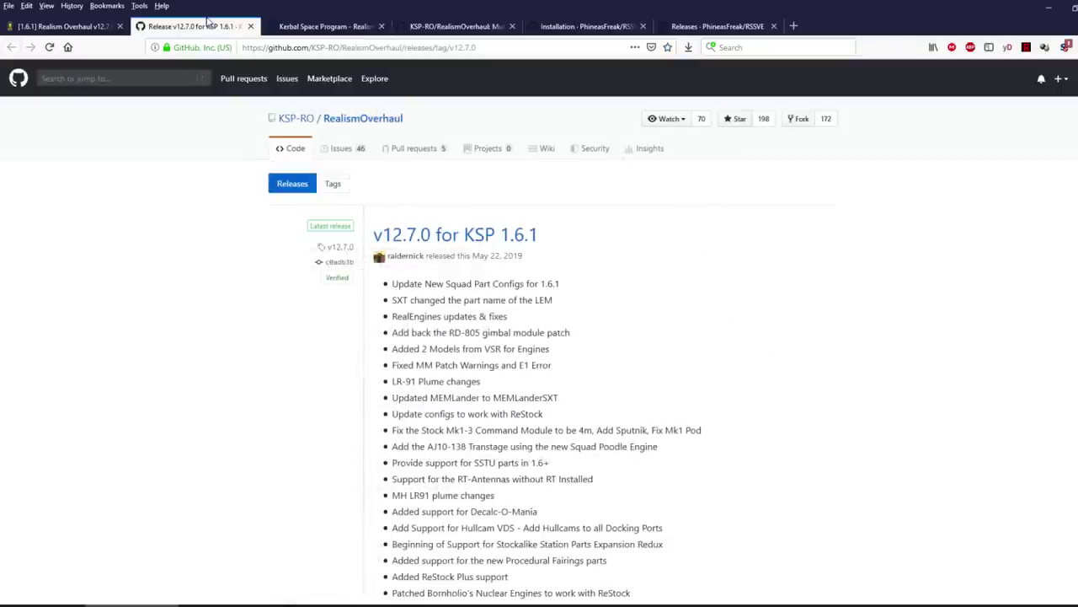
{"action": "scroll", "coordinate": [477, 302], "scroll_direction": "down", "scroll_amount": 1}
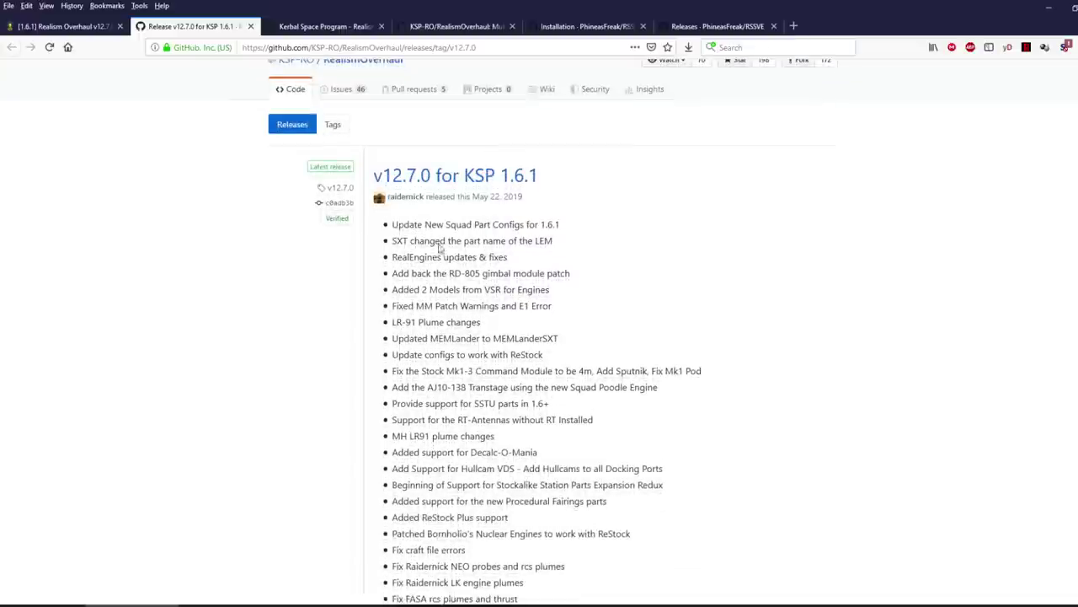
{"action": "scroll", "coordinate": [450, 202], "scroll_direction": "down", "scroll_amount": 3}
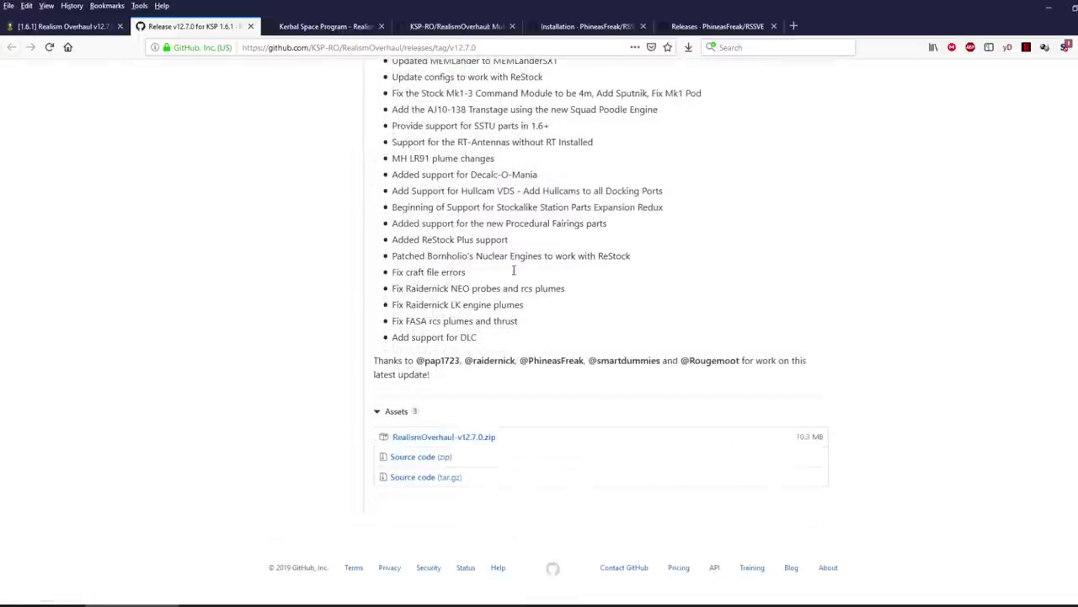
{"action": "left_click", "coordinate": [481, 438]}
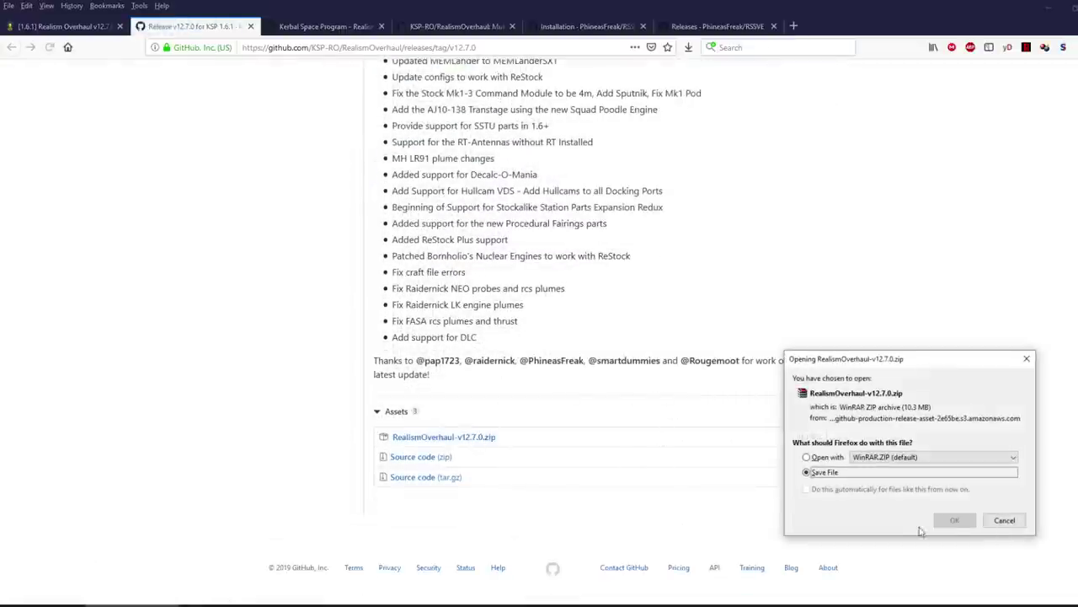
{"action": "left_click", "coordinate": [955, 520]}
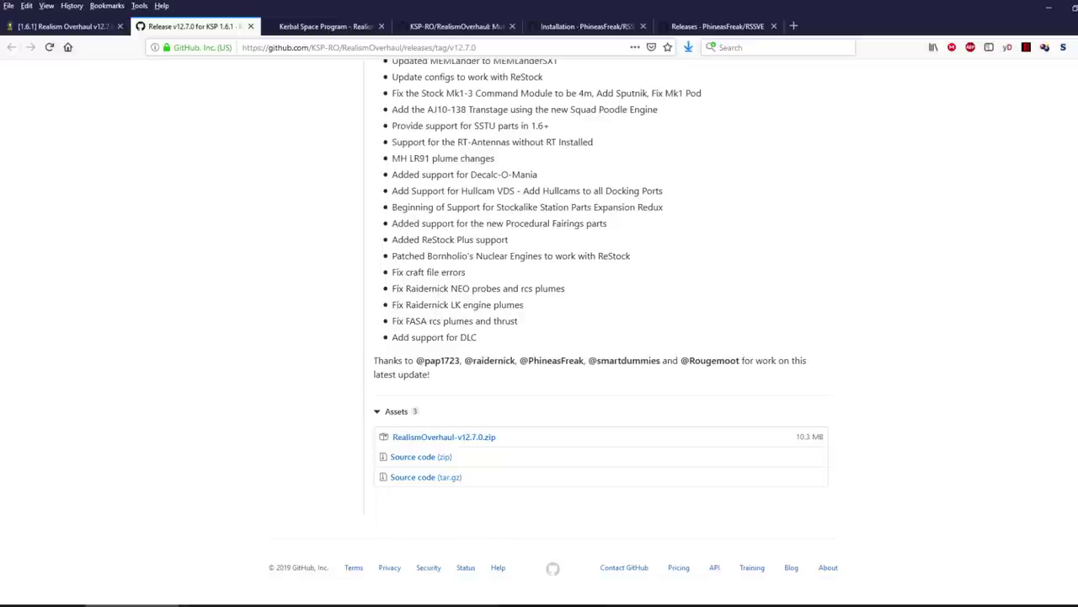
Step: Copy the EngineGroupController and RealismOverhaul folders from the GameData folder of RealismOverhaul-v12.7.0.zip into the game's GameData folder
{"action": "key", "text": "alt+Tab"}
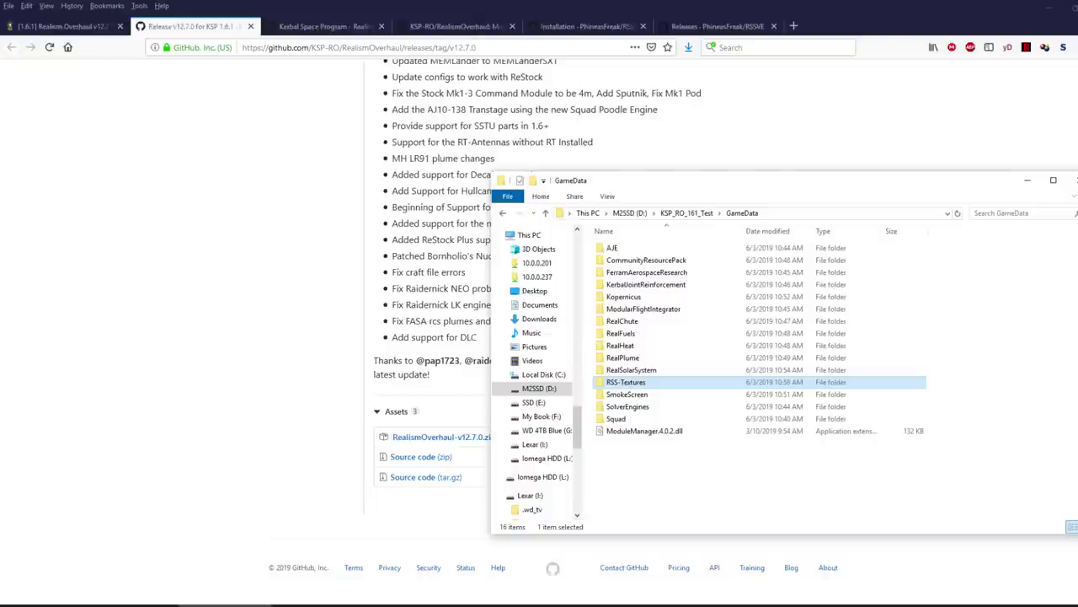
{"action": "key", "text": "alt+Tab"}
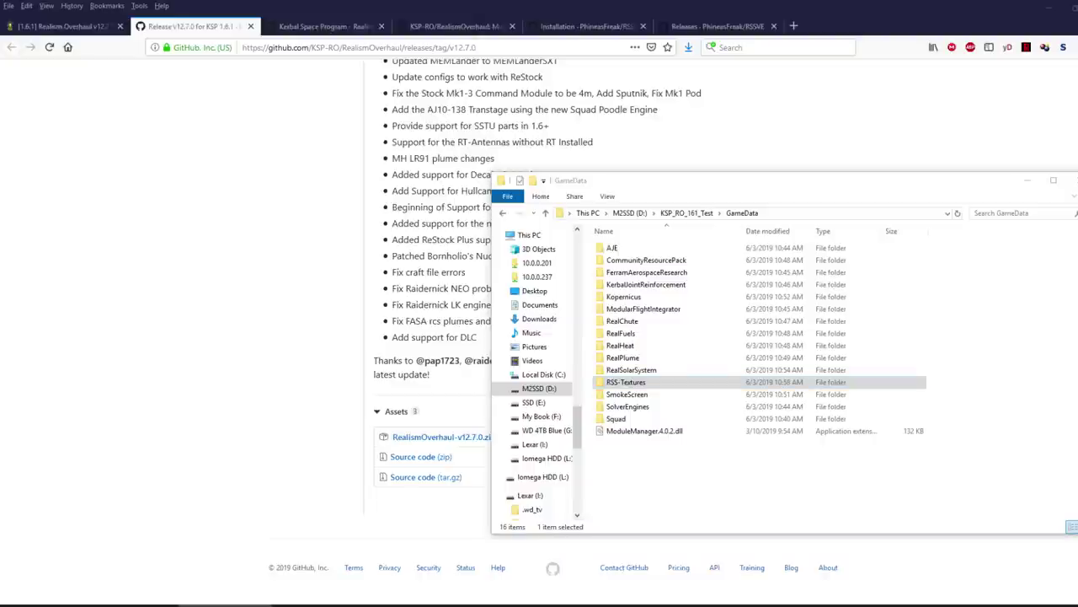
{"action": "left_click", "coordinate": [115, 263]}
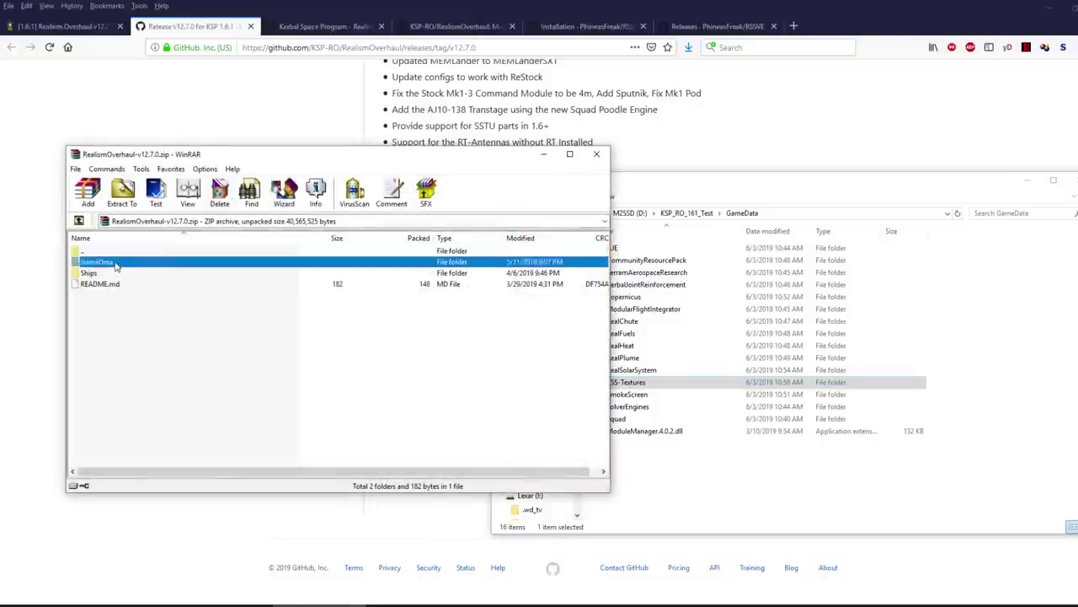
{"action": "double_click", "coordinate": [116, 263]}
{"action": "left_click", "coordinate": [215, 357]}
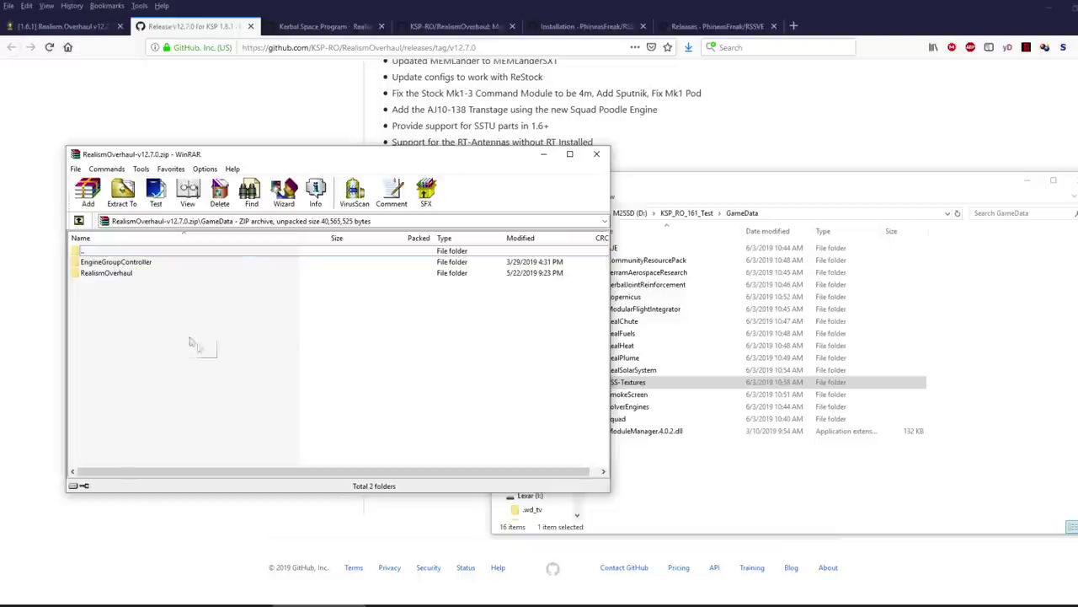
{"action": "left_click", "coordinate": [104, 254]}
{"action": "double_click", "coordinate": [105, 254]}
{"action": "double_click", "coordinate": [116, 262]}
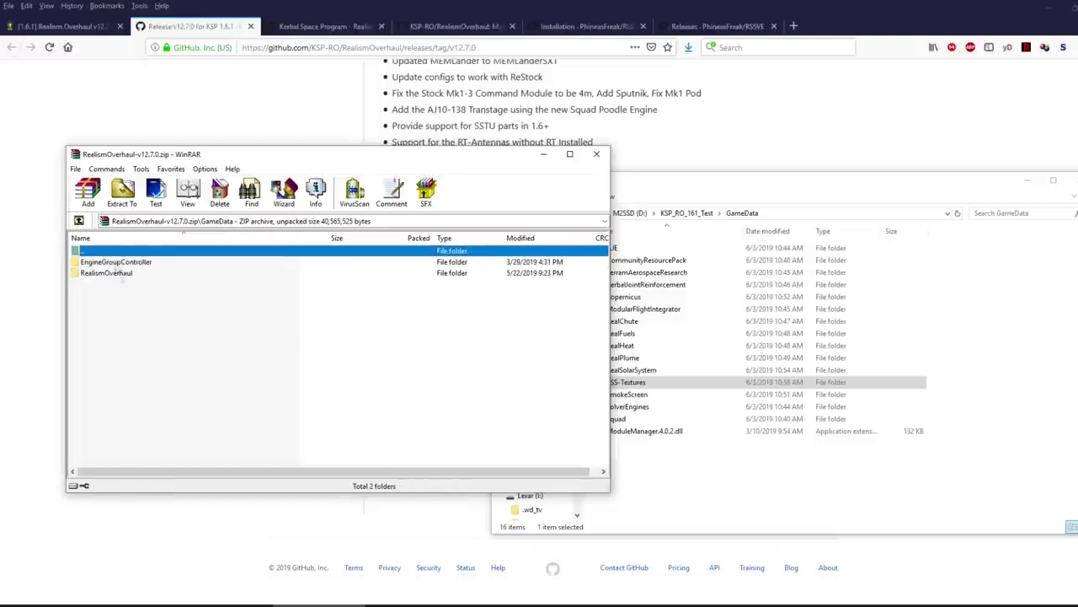
{"action": "left_click_drag", "start_coordinate": [139, 290], "coordinate": [768, 483]}
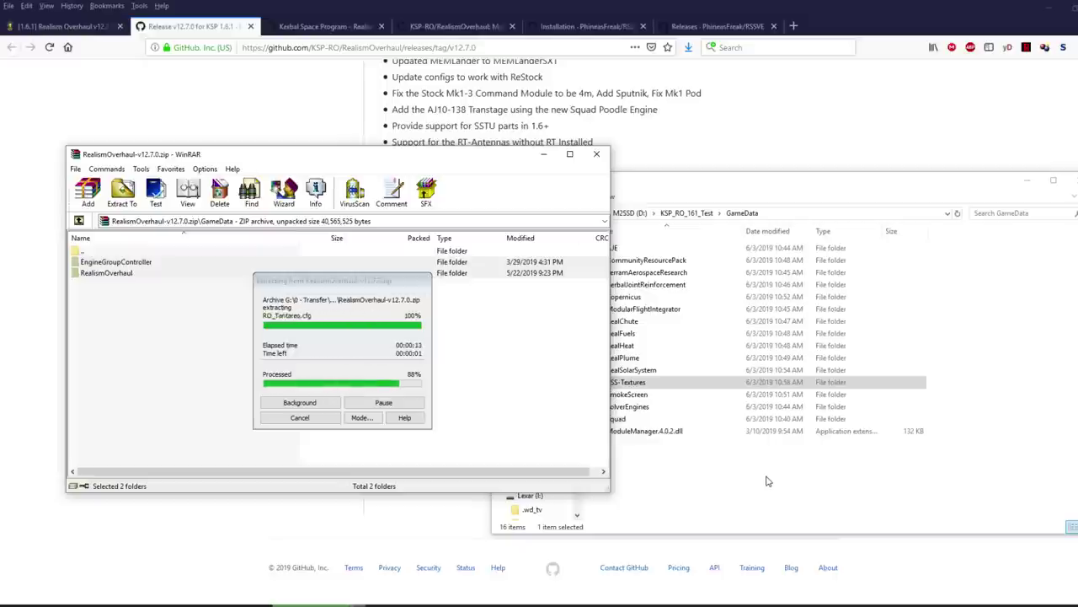
Step: Examine the craft files in the archive's Ships/VAB folder from first to last, and close the archive
{"action": "left_click", "coordinate": [134, 254]}
{"action": "double_click", "coordinate": [135, 254]}
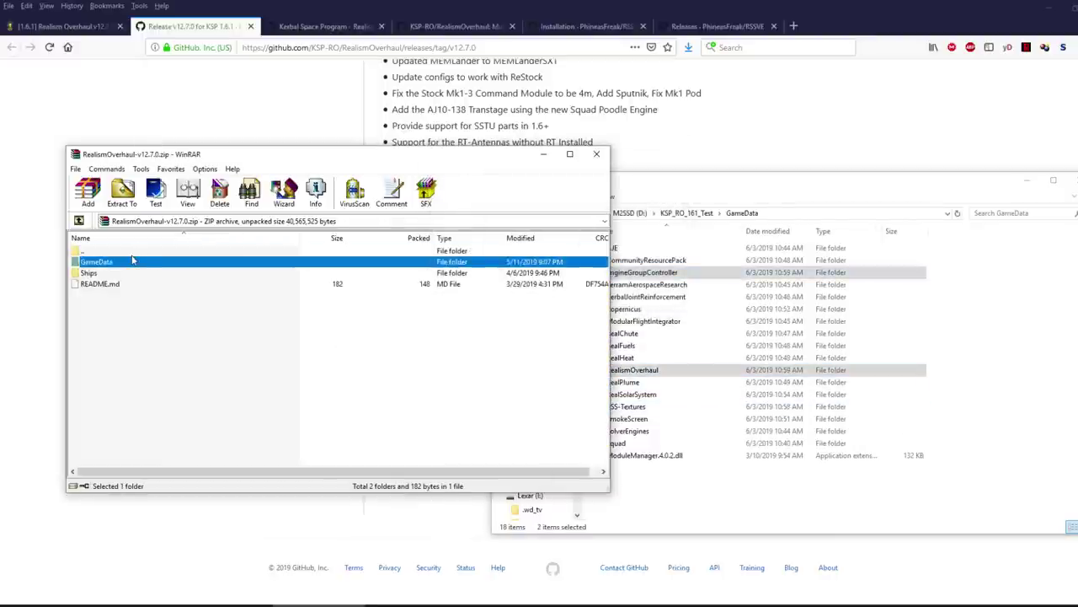
{"action": "double_click", "coordinate": [106, 273]}
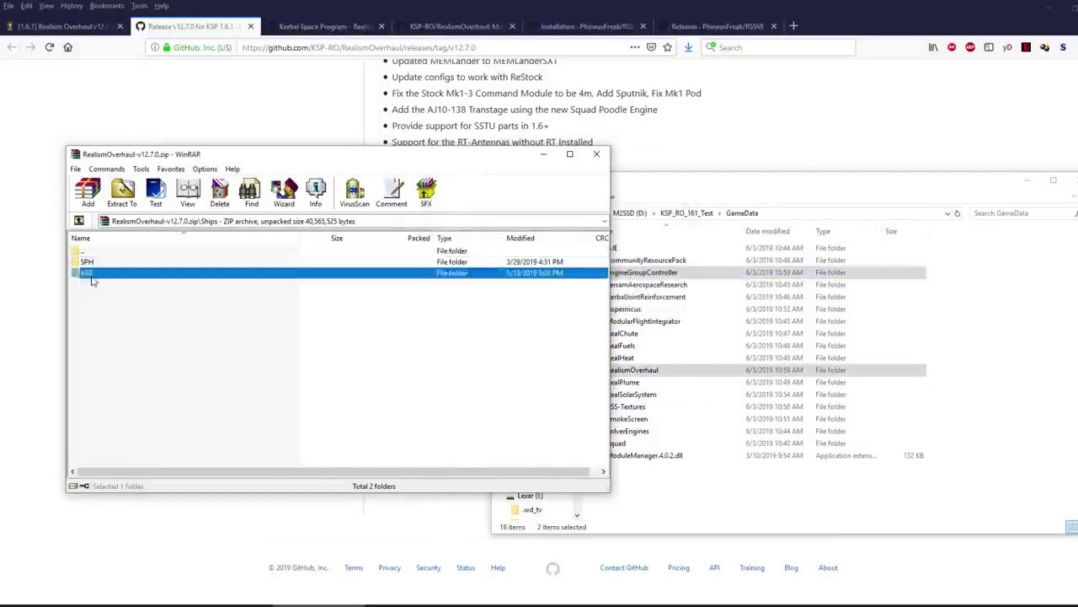
{"action": "double_click", "coordinate": [101, 273]}
{"action": "left_click", "coordinate": [121, 262]}
{"action": "left_click", "coordinate": [128, 306]}
{"action": "left_click", "coordinate": [132, 339]}
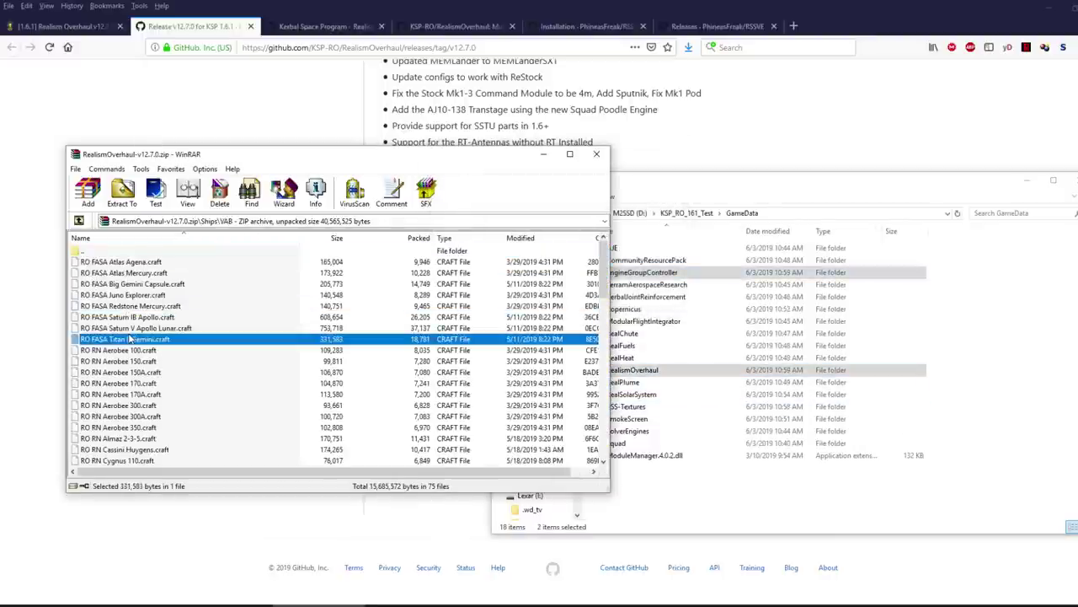
{"action": "scroll", "coordinate": [135, 338], "scroll_direction": "down", "scroll_amount": 2}
{"action": "scroll", "coordinate": [120, 383], "scroll_direction": "down", "scroll_amount": 10}
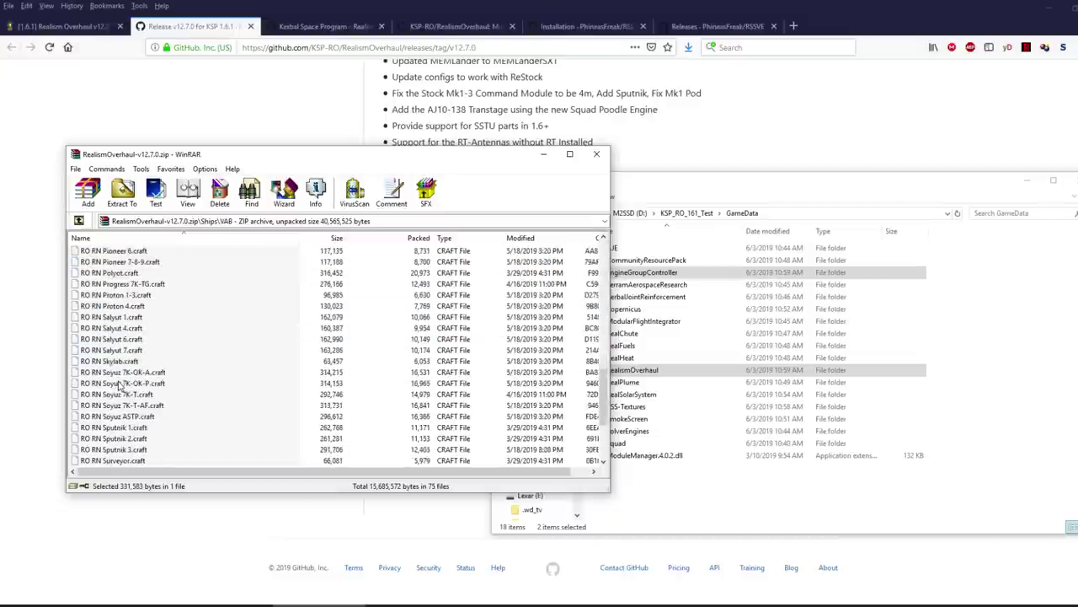
{"action": "left_click", "coordinate": [125, 428]}
{"action": "left_click", "coordinate": [127, 449]}
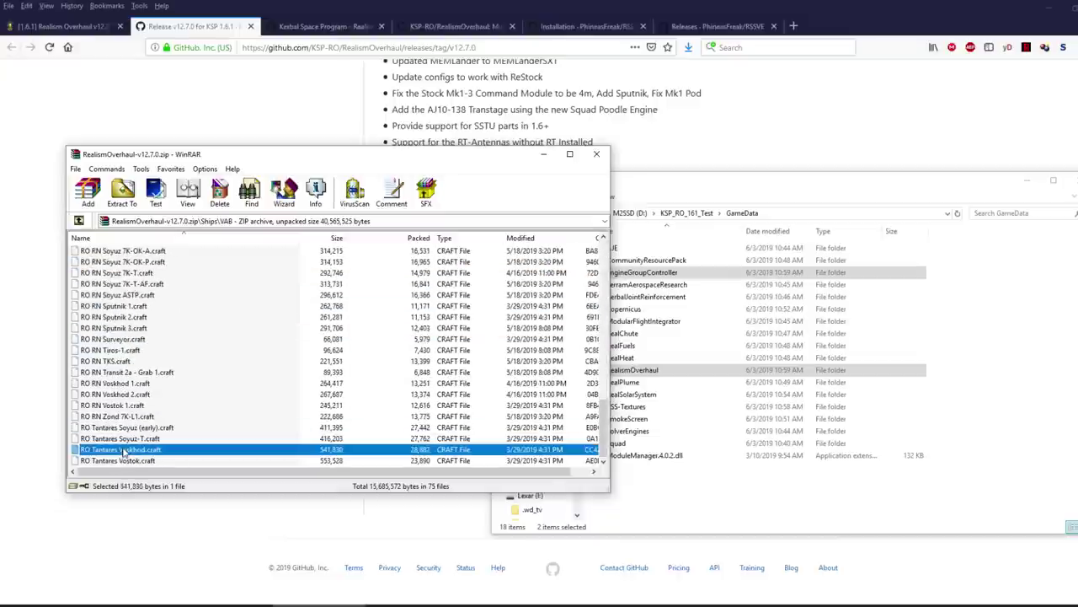
{"action": "left_click", "coordinate": [128, 460]}
{"action": "scroll", "coordinate": [142, 393], "scroll_direction": "up", "scroll_amount": 15}
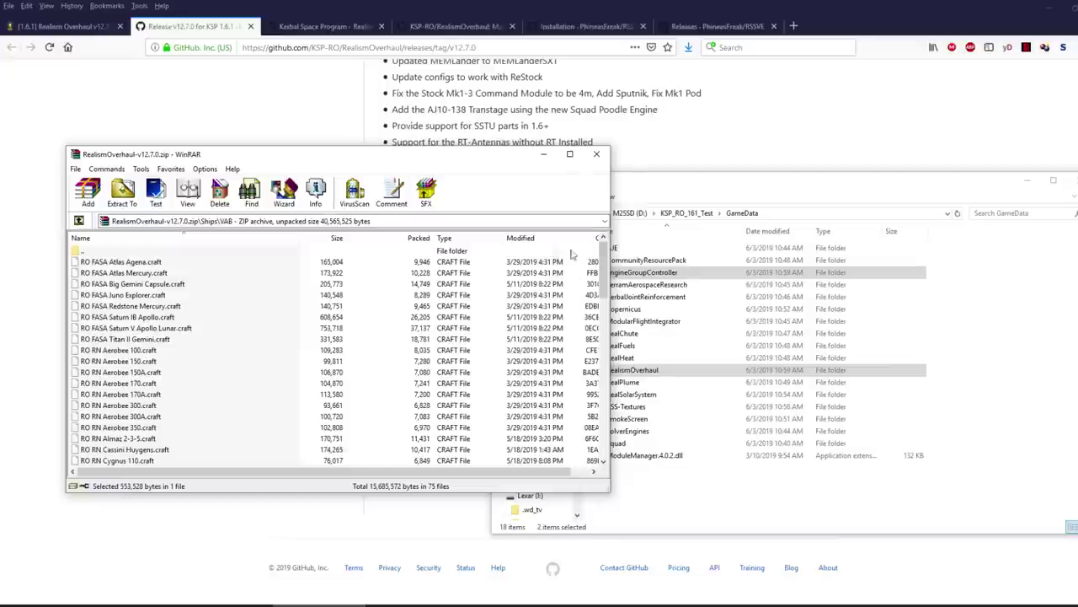
{"action": "left_click", "coordinate": [597, 154]}
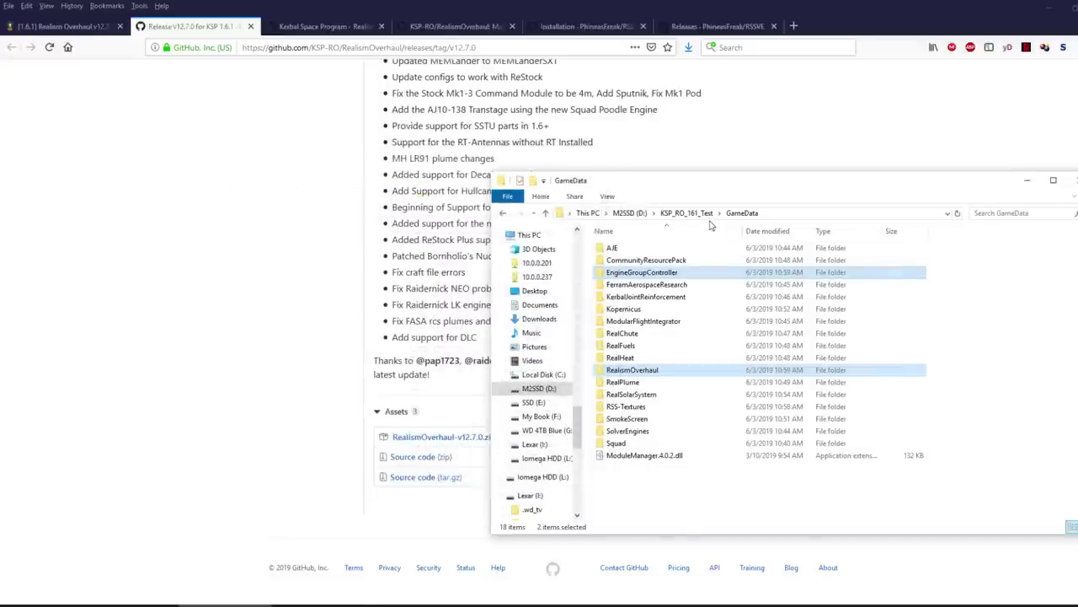
Step: Return to the Realism Overhaul forum thread and open the TAC Life Support link from its Recommendations list in a new tab
{"action": "left_click", "coordinate": [677, 484]}
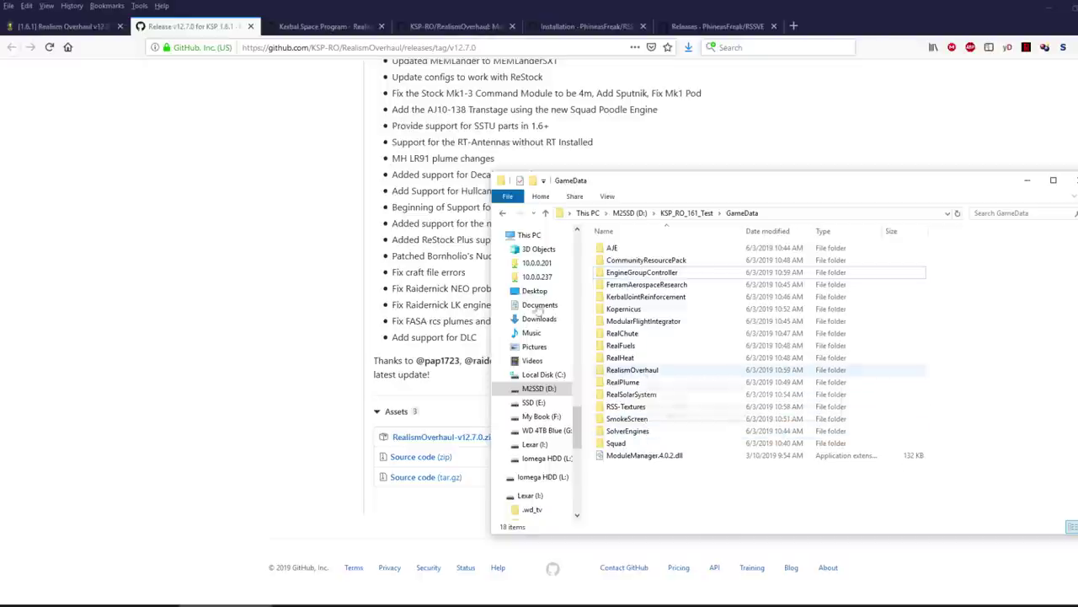
{"action": "left_click", "coordinate": [61, 26]}
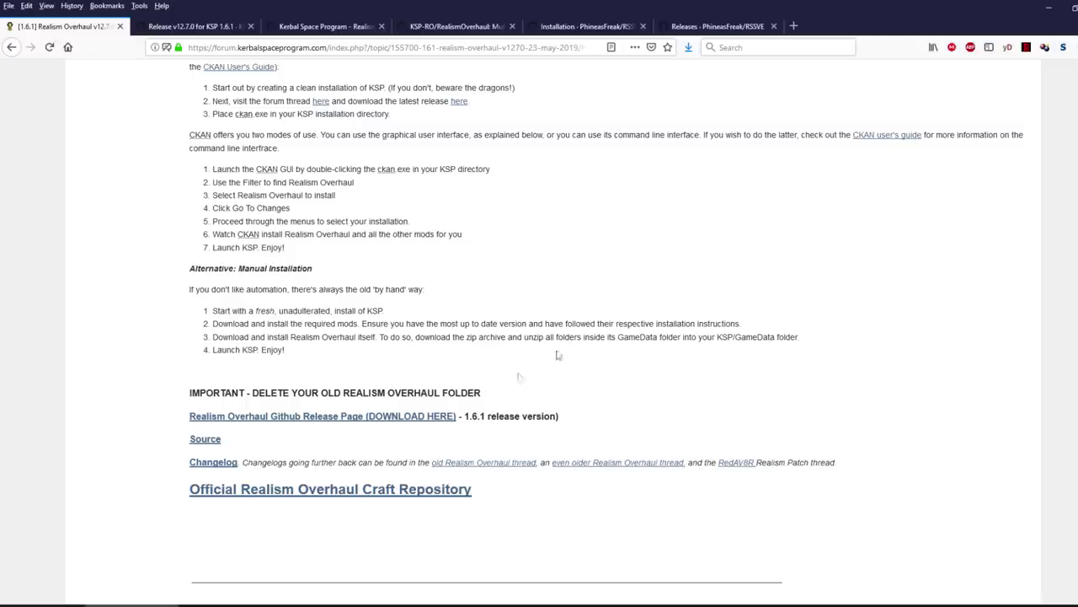
{"action": "scroll", "coordinate": [458, 399], "scroll_direction": "down", "scroll_amount": 10}
{"action": "scroll", "coordinate": [471, 407], "scroll_direction": "up", "scroll_amount": 3}
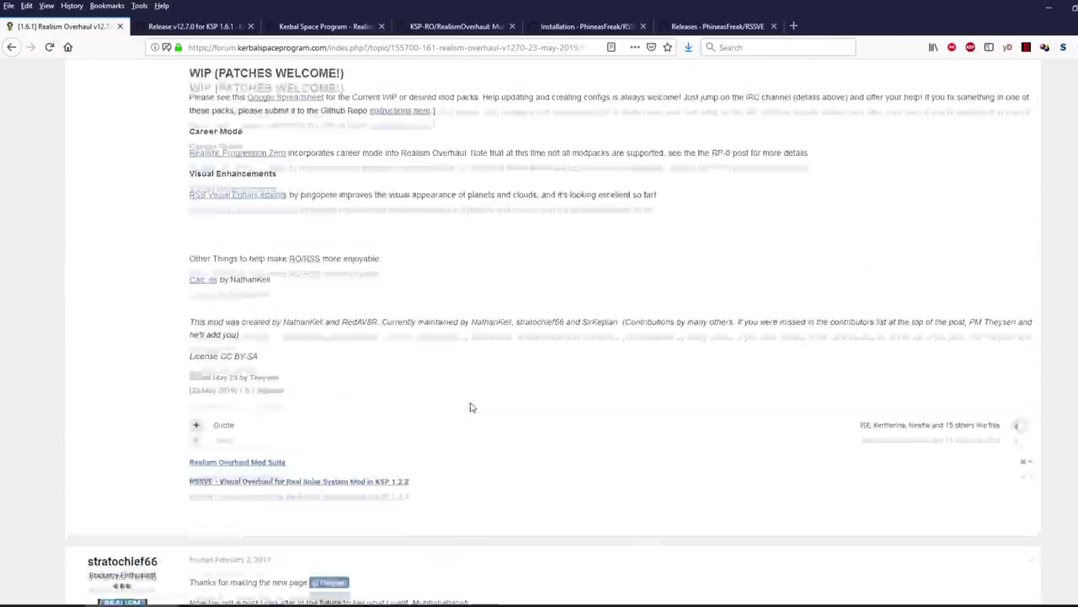
{"action": "scroll", "coordinate": [472, 407], "scroll_direction": "up", "scroll_amount": 10}
{"action": "scroll", "coordinate": [430, 416], "scroll_direction": "down", "scroll_amount": 3}
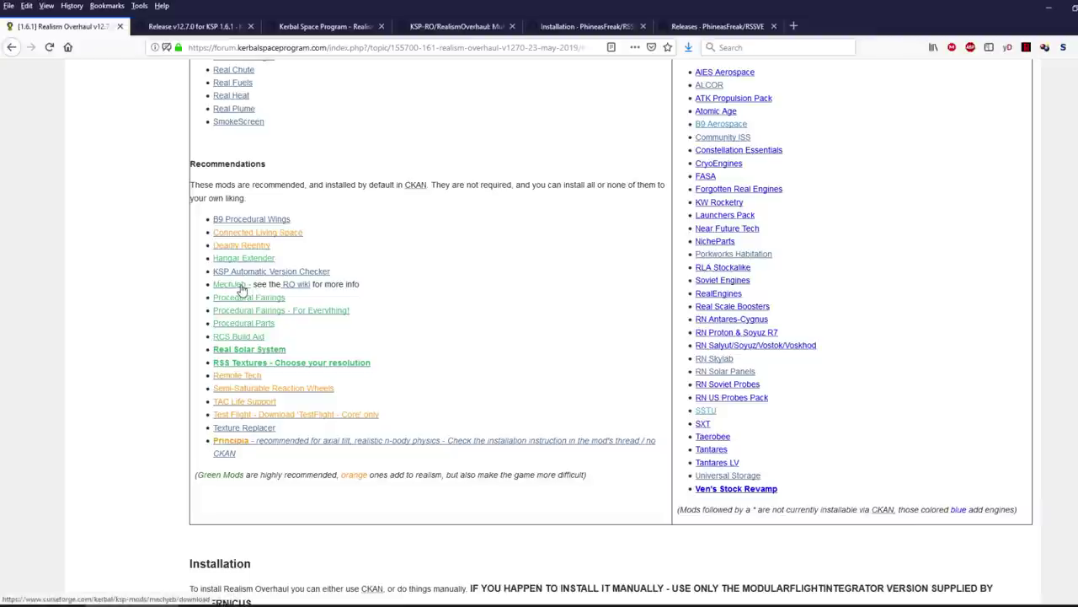
{"action": "right_click", "coordinate": [254, 406]}
{"action": "left_click", "coordinate": [278, 410]}
{"action": "left_click", "coordinate": [173, 27]}
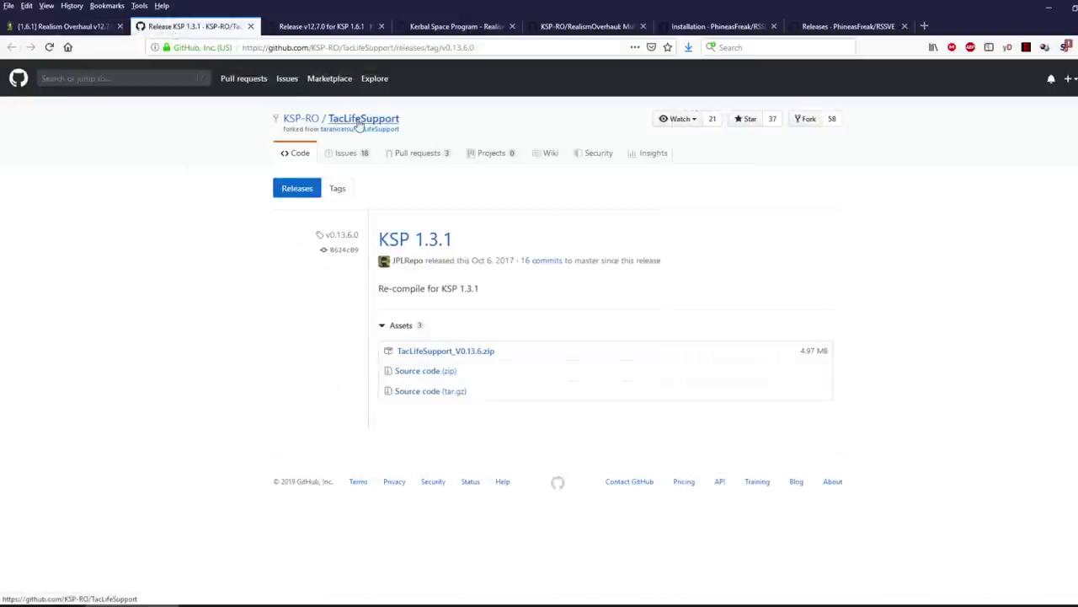
Step: Find the KSP 1.6.x release in the TacLifeSupport repository's releases and download TacLifeSupport_V0.13.12.zip
{"action": "left_click", "coordinate": [359, 122]}
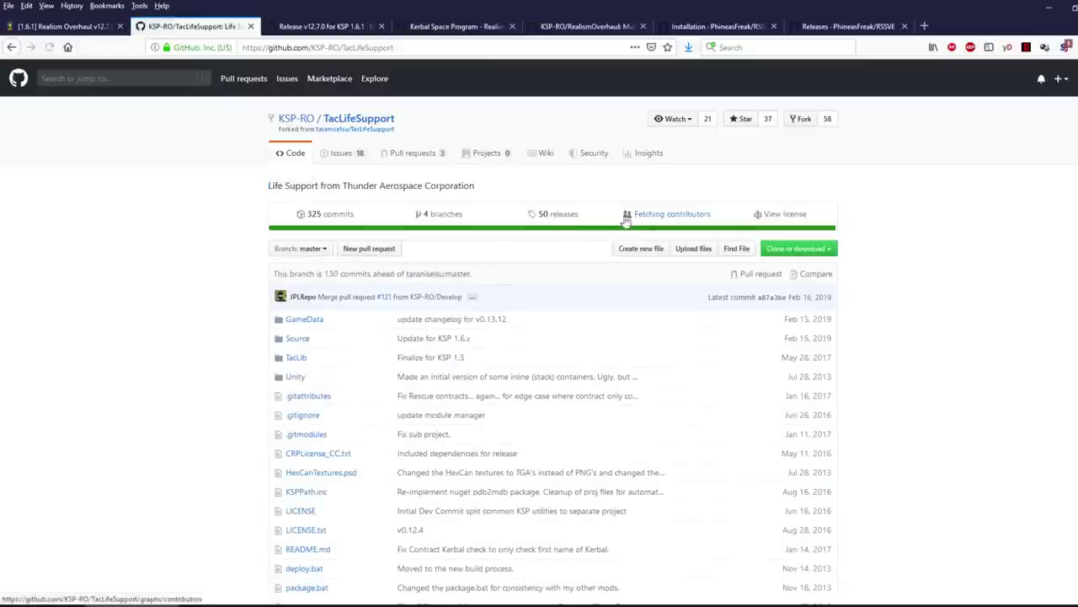
{"action": "left_click", "coordinate": [578, 223]}
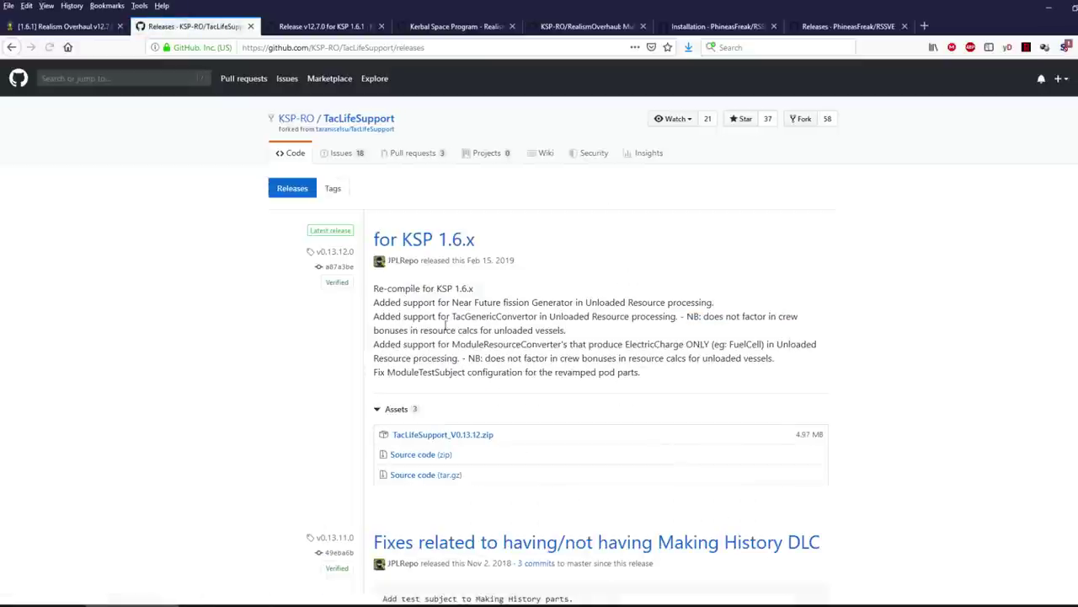
{"action": "left_click", "coordinate": [461, 437]}
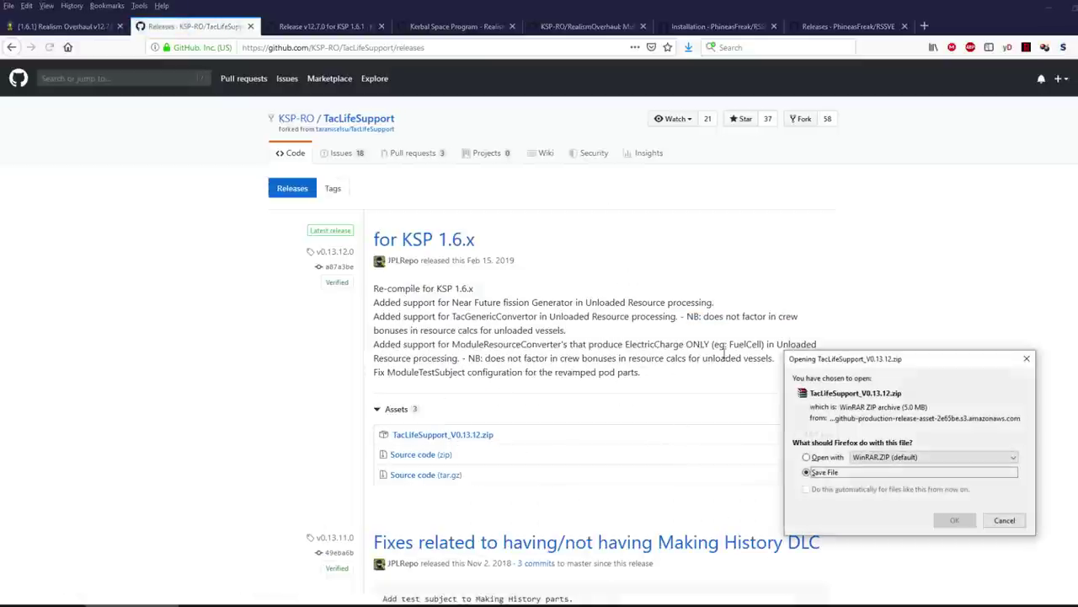
{"action": "left_click", "coordinate": [966, 521]}
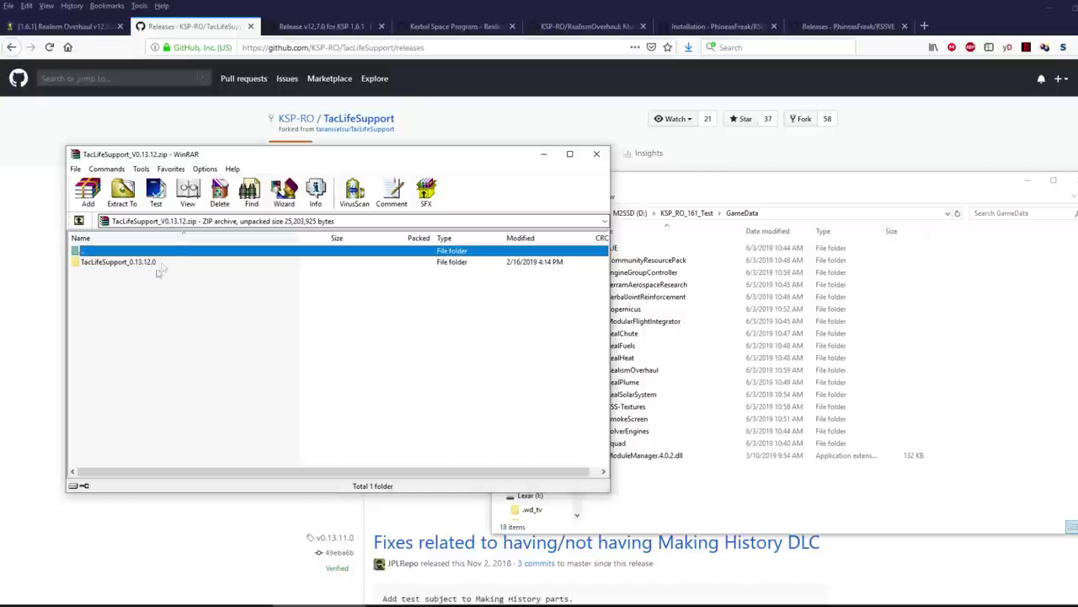
Step: Move the CommunityCategoryKit, CommunityResourcePack, REPOSoftTech and ThunderAerospace folders from the TacLifeSupport archive's GameData folder into the game's GameData folder
{"action": "double_click", "coordinate": [152, 263]}
{"action": "double_click", "coordinate": [109, 262]}
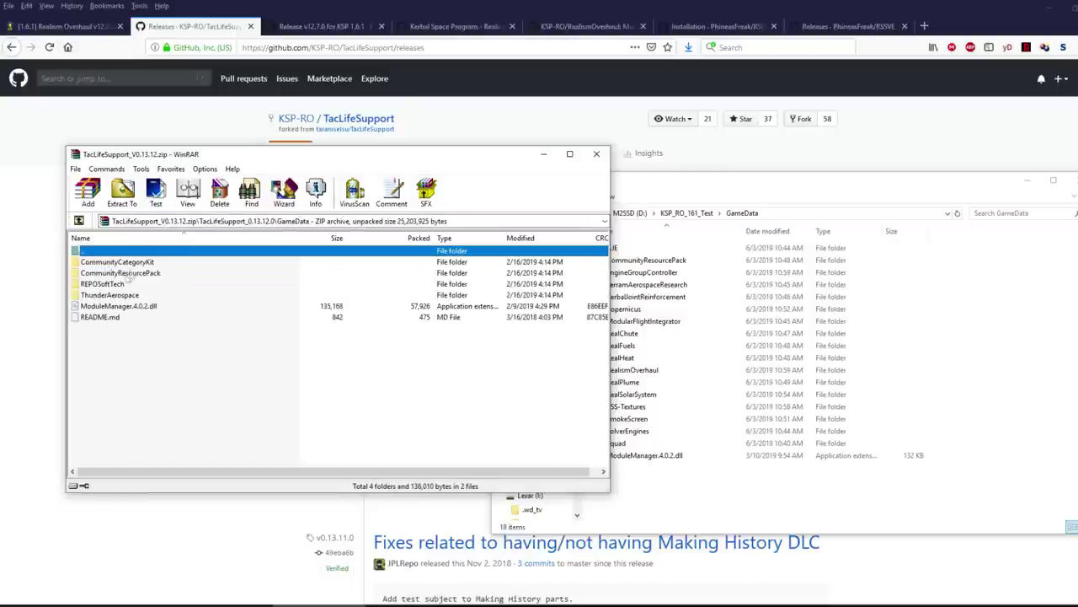
{"action": "left_click", "coordinate": [133, 263]}
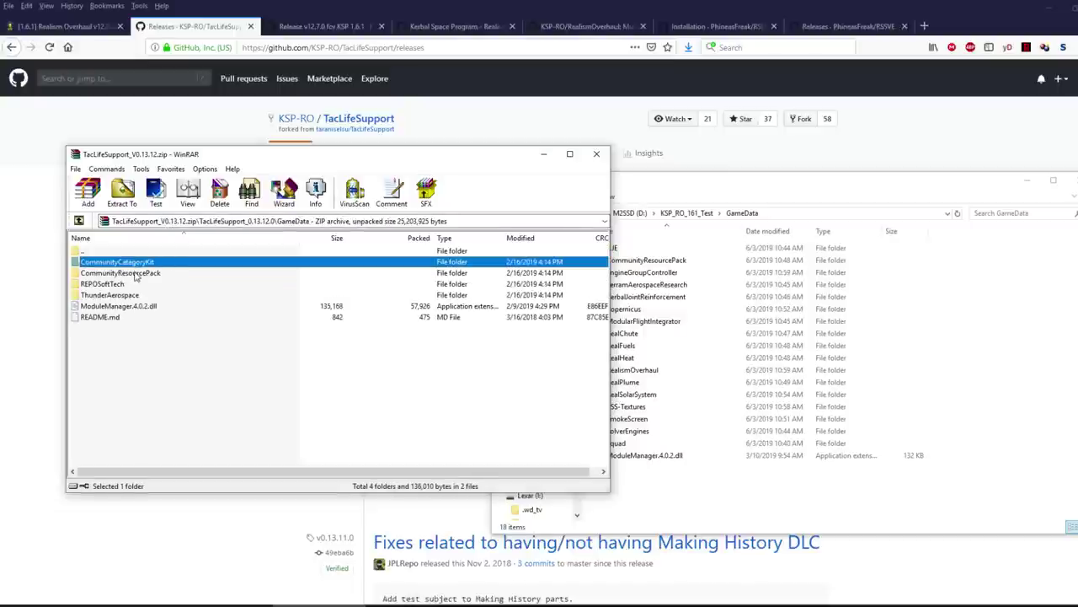
{"action": "left_click", "coordinate": [135, 274], "text": "ctrl"}
{"action": "left_click", "coordinate": [115, 284], "text": "ctrl"}
{"action": "left_click", "coordinate": [165, 296], "text": "ctrl"}
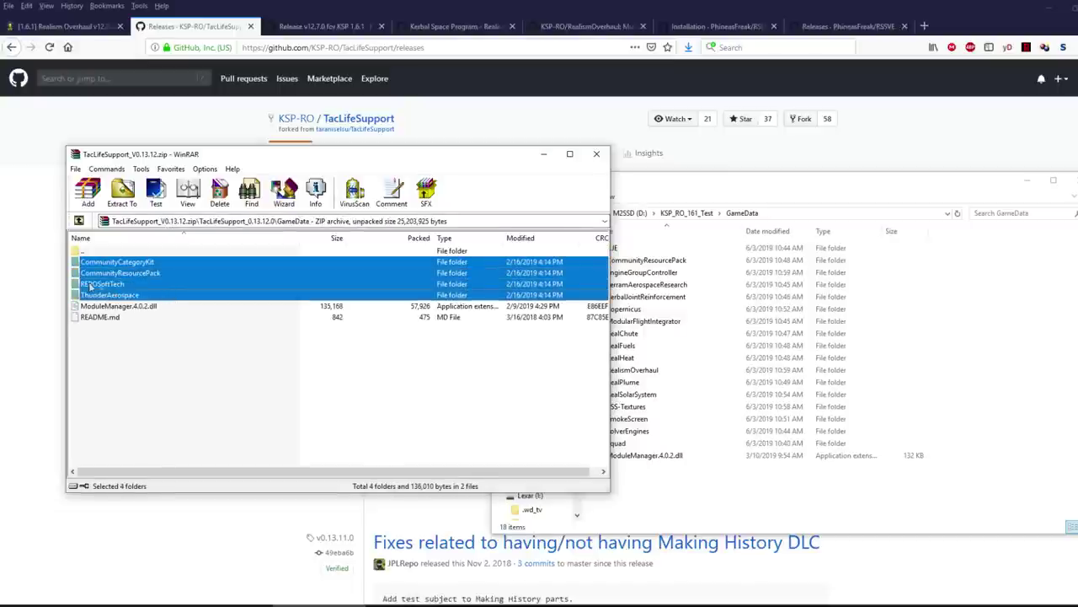
{"action": "left_click_drag", "start_coordinate": [90, 286], "coordinate": [721, 508]}
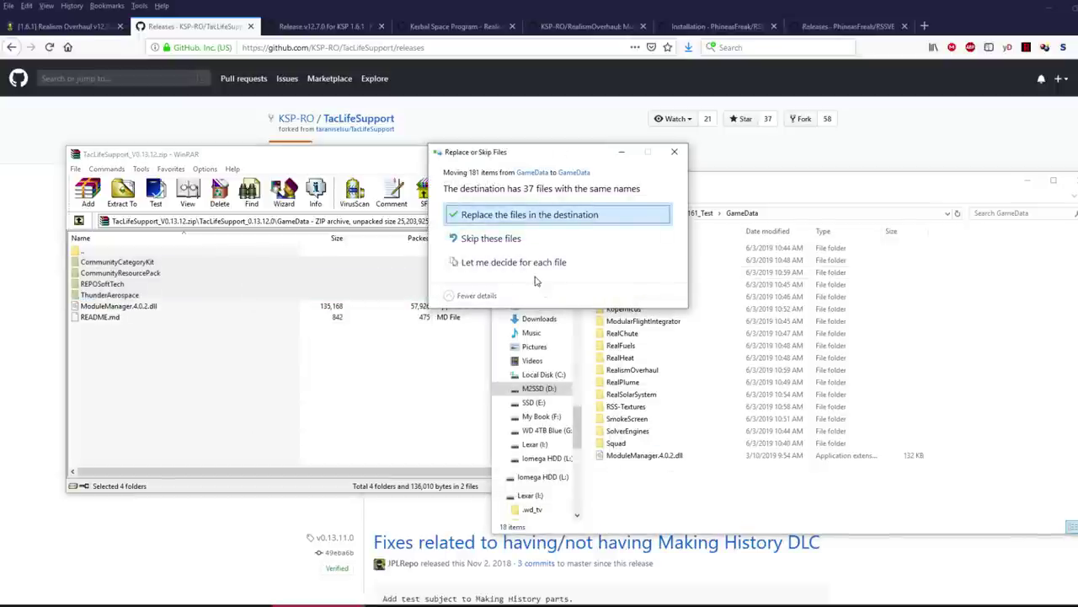
Step: Resolve the file conflicts by keeping all files already in the game's GameData folder, and close the TacLifeSupport archive
{"action": "left_click", "coordinate": [524, 262]}
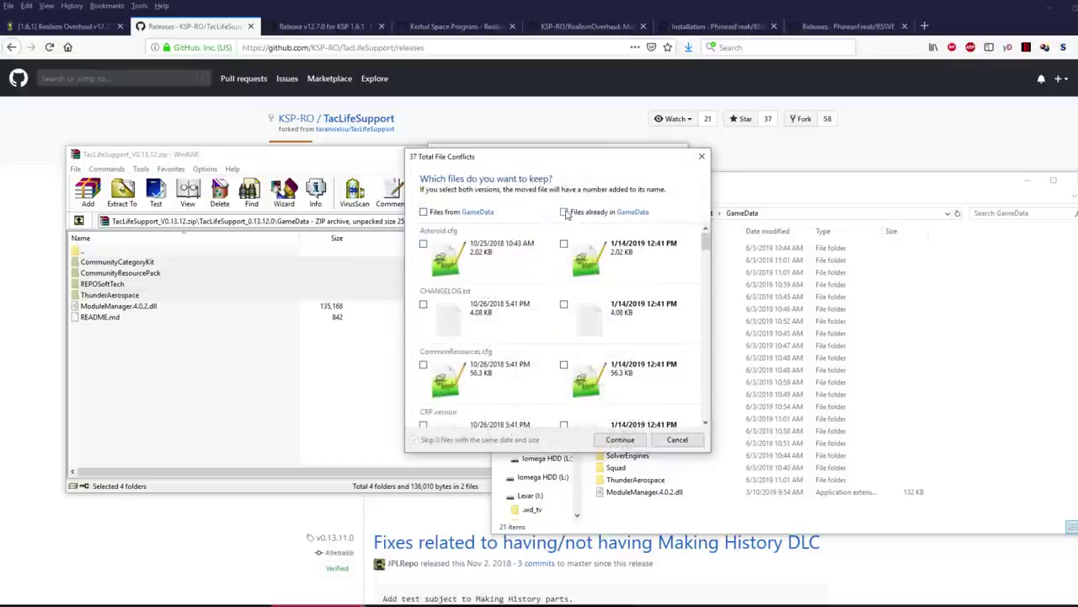
{"action": "left_click_drag", "start_coordinate": [706, 255], "coordinate": [683, 405]}
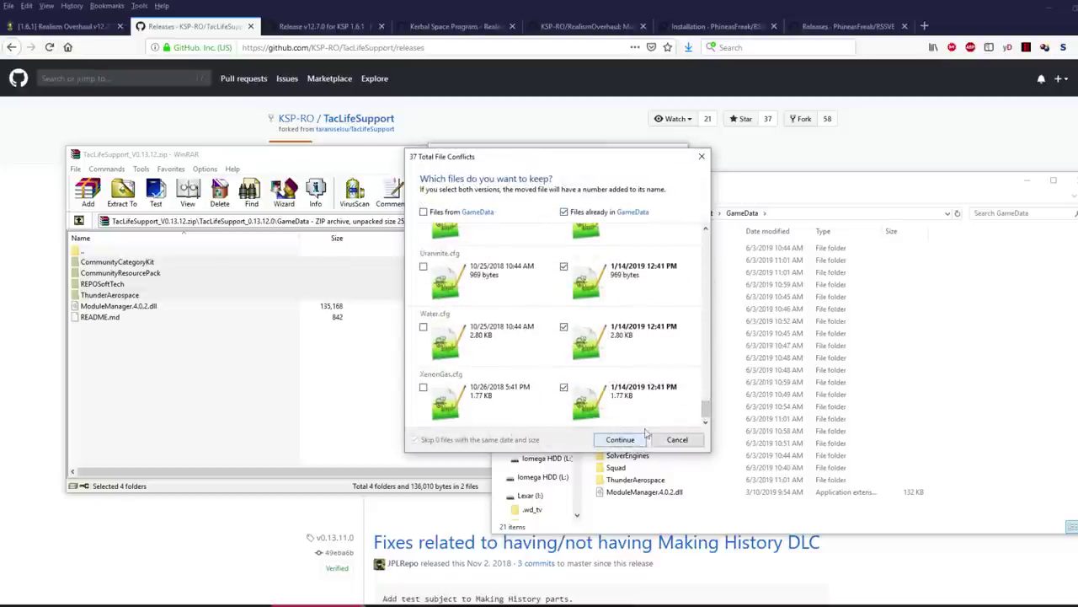
{"action": "left_click", "coordinate": [620, 439]}
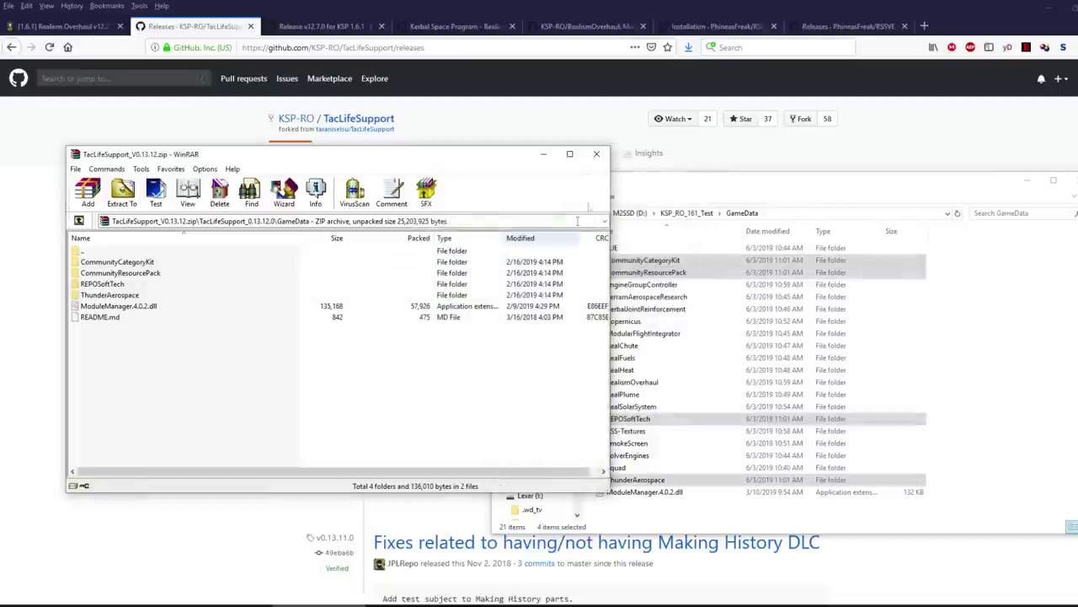
{"action": "left_click", "coordinate": [597, 156]}
Step: Close the TacLifeSupport releases tab and open the SSTU link from the forum thread's mod list in a new tab
{"action": "left_click", "coordinate": [248, 30]}
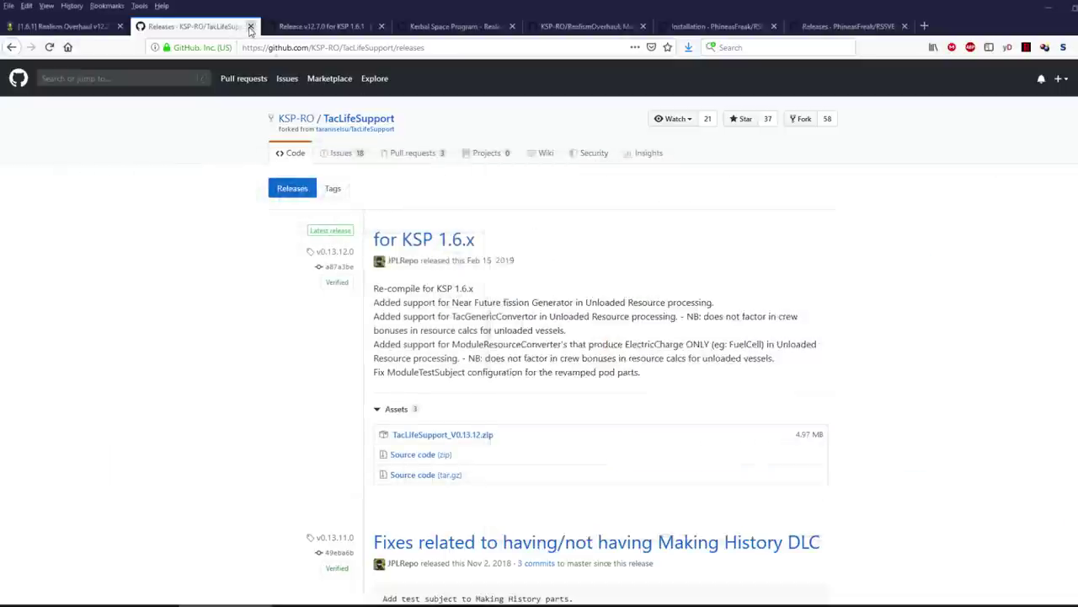
{"action": "left_click", "coordinate": [249, 28]}
{"action": "right_click", "coordinate": [705, 413]}
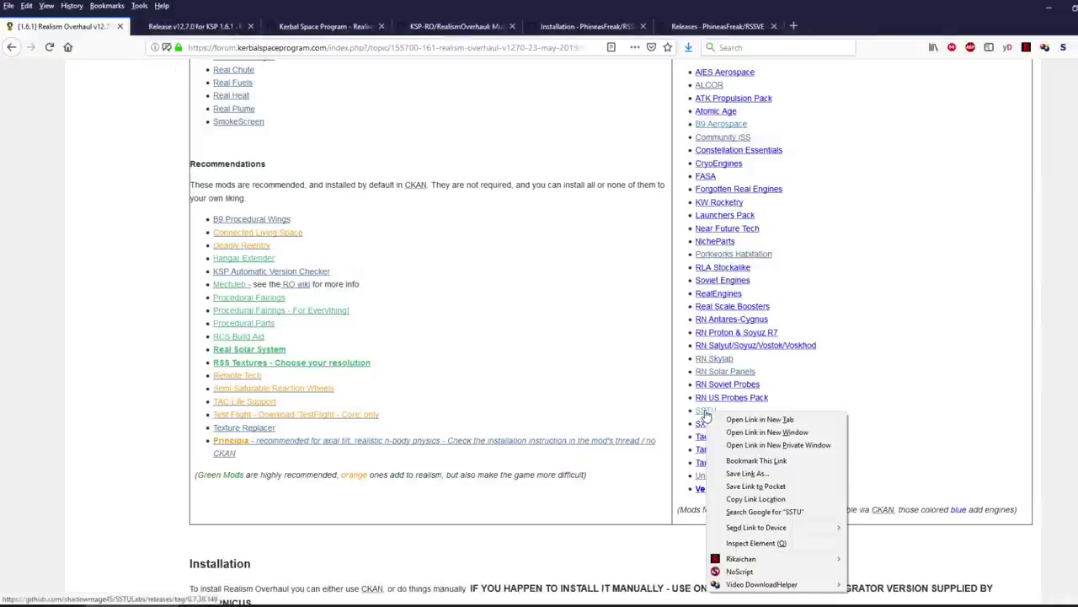
{"action": "left_click", "coordinate": [758, 418]}
{"action": "left_click", "coordinate": [198, 27]}
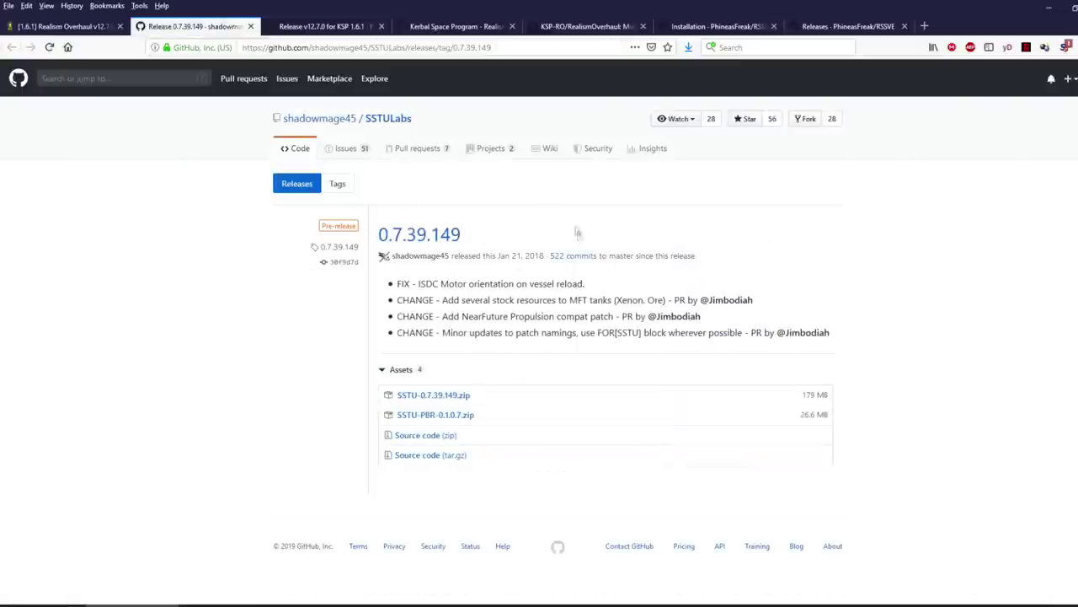
Step: Find the SSTULabs release 0.10.46.158 in the repository's releases and download SSTU-0.10.46.158.zip
{"action": "left_click", "coordinate": [404, 121]}
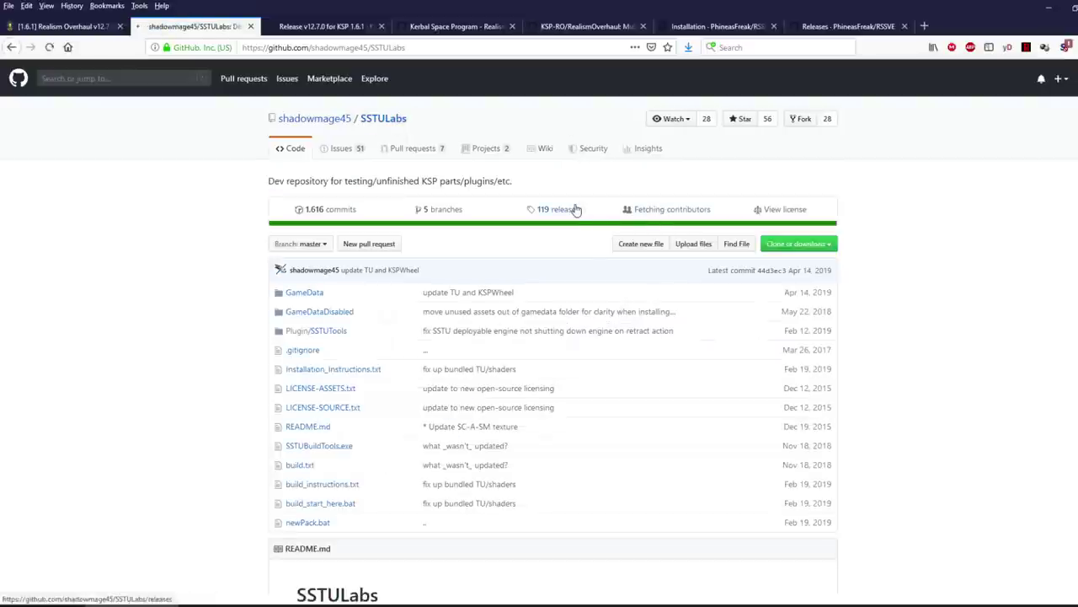
{"action": "left_click", "coordinate": [576, 208]}
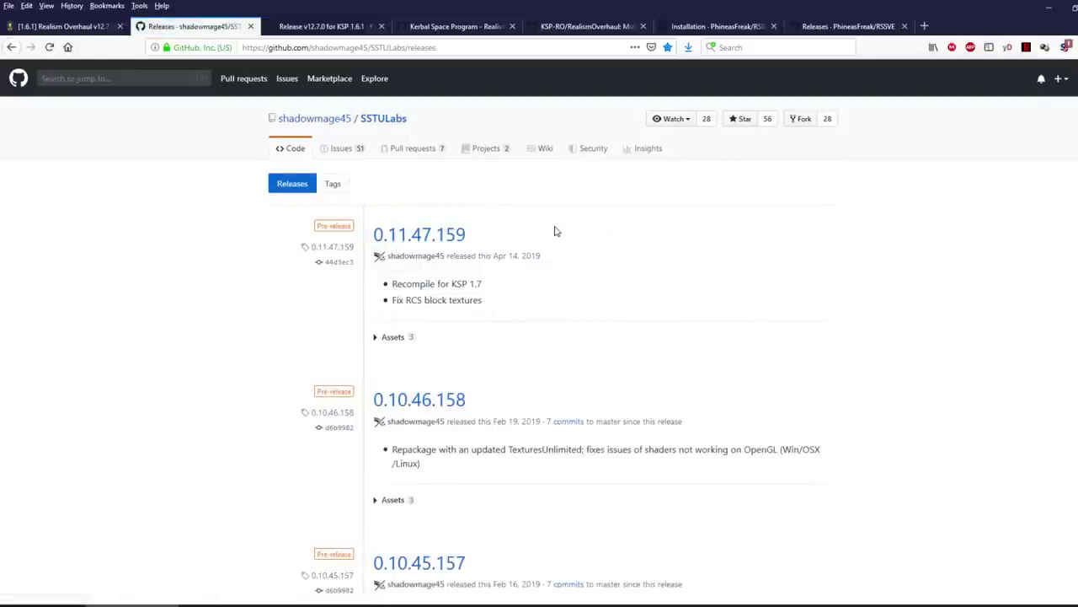
{"action": "scroll", "coordinate": [552, 269], "scroll_direction": "down", "scroll_amount": 3}
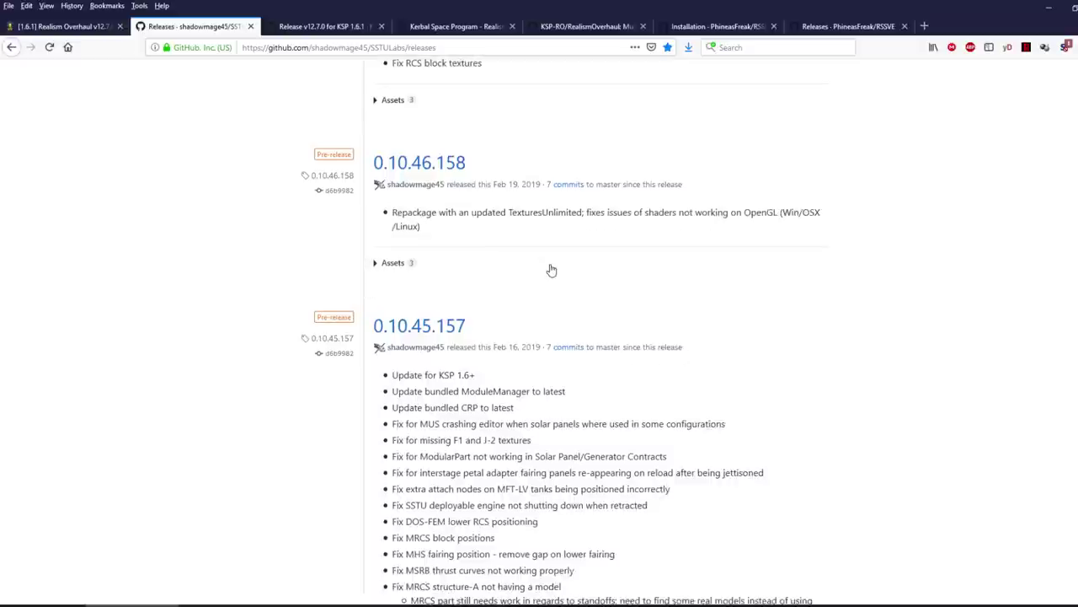
{"action": "scroll", "coordinate": [552, 272], "scroll_direction": "down", "scroll_amount": 3}
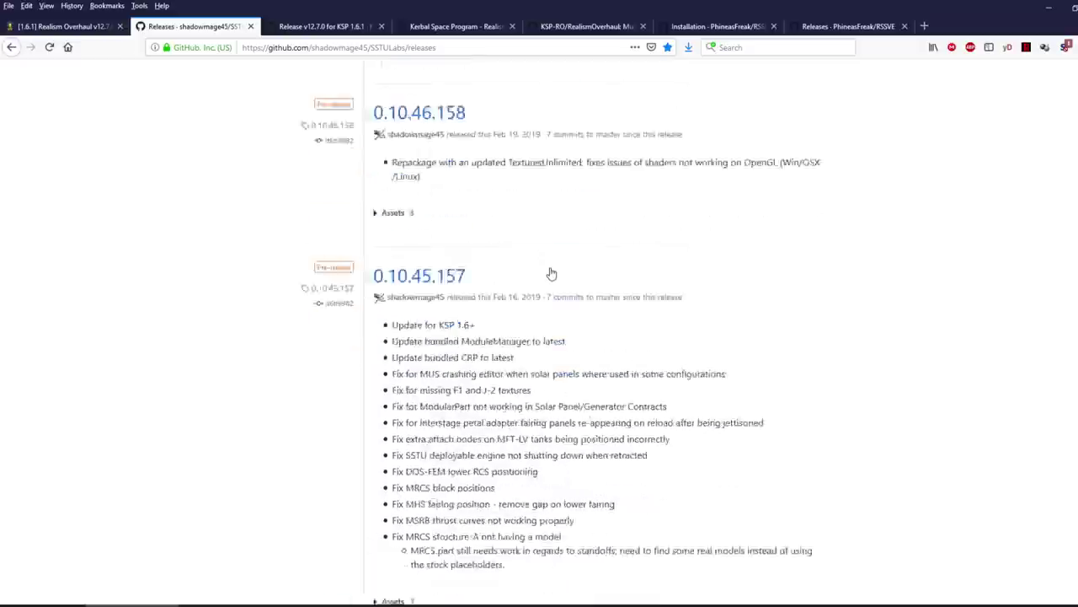
{"action": "scroll", "coordinate": [462, 248], "scroll_direction": "up", "scroll_amount": 4}
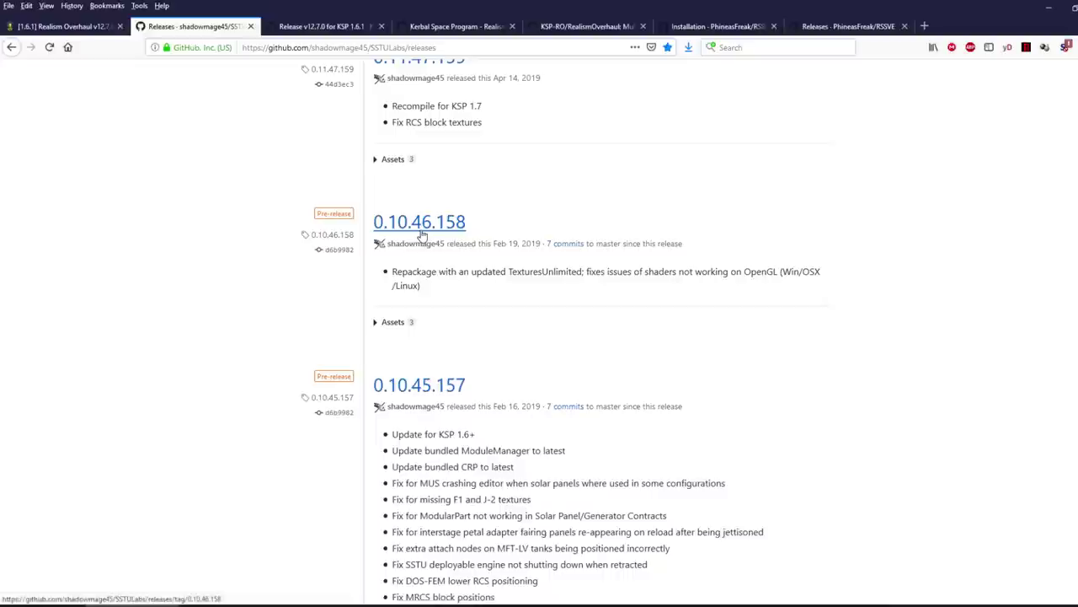
{"action": "left_click_drag", "start_coordinate": [469, 272], "coordinate": [594, 273]}
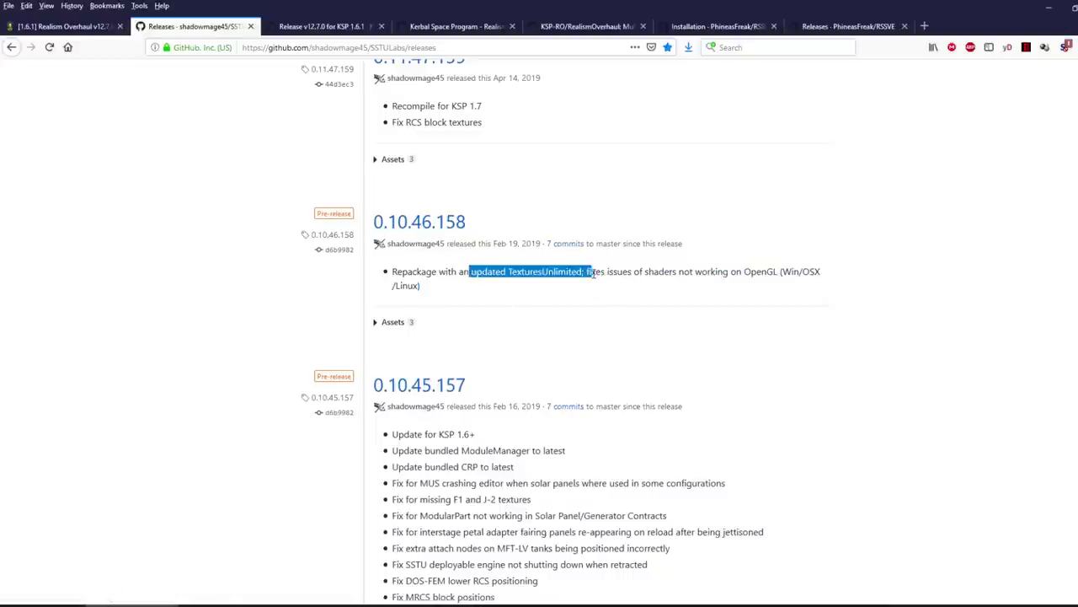
{"action": "left_click", "coordinate": [445, 224]}
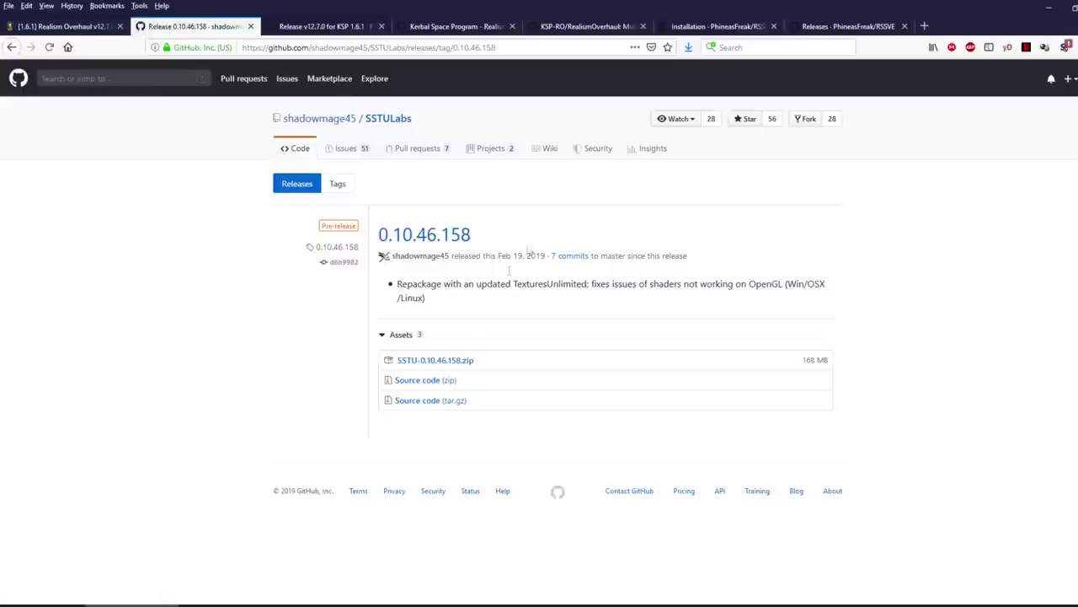
{"action": "left_click", "coordinate": [457, 361]}
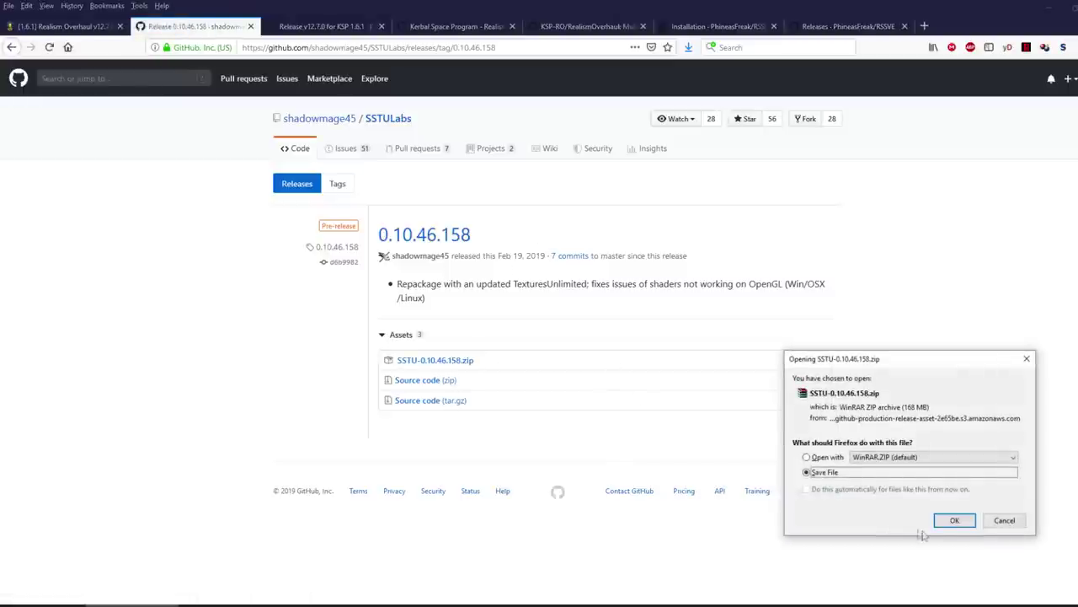
{"action": "left_click", "coordinate": [956, 519]}
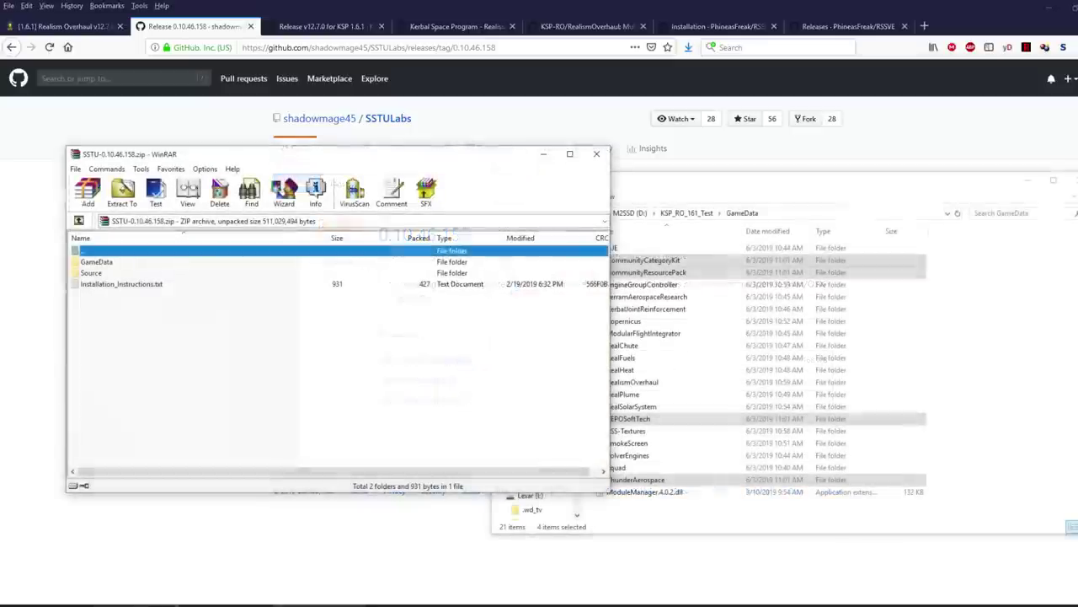
Step: Extract the 000_TexturesUnlimited, KSPWheel and SSTU folders from the SSTU archive's GameData folder into the game's GameData folder
{"action": "double_click", "coordinate": [118, 262]}
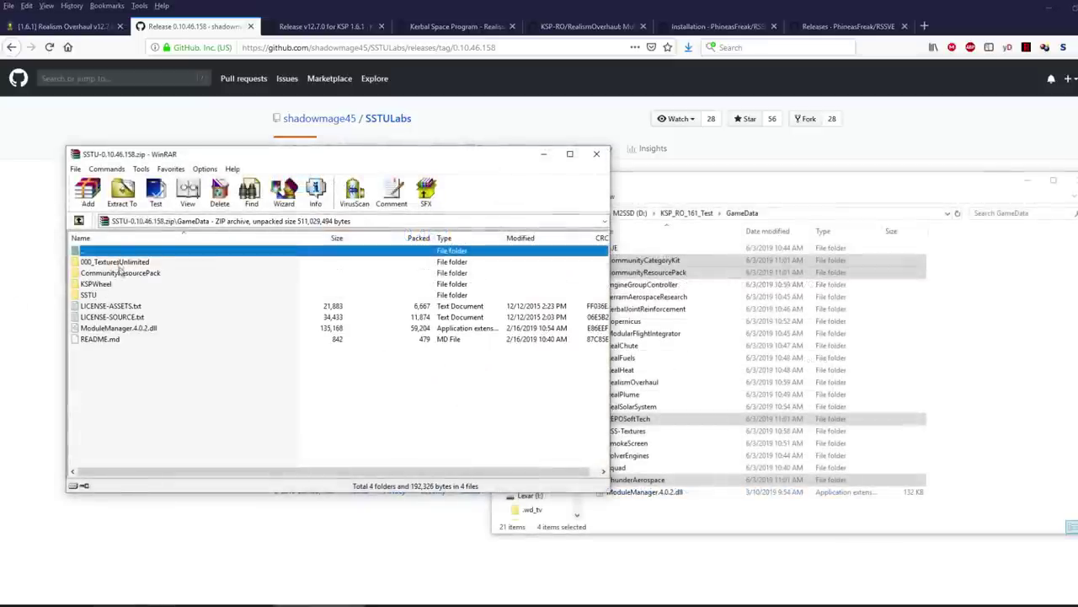
{"action": "key", "text": "Down"}
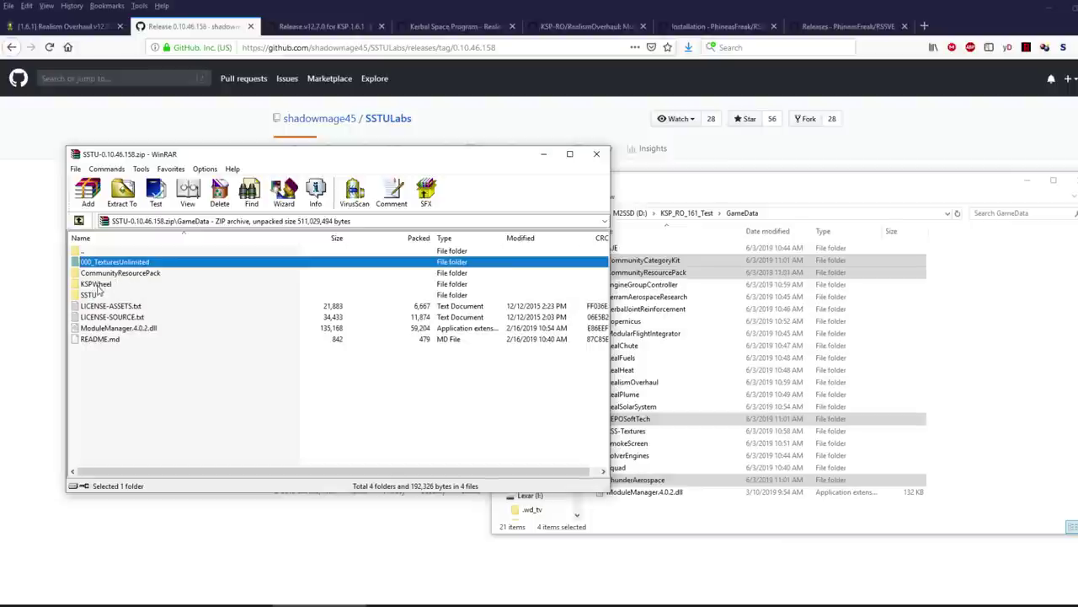
{"action": "left_click", "coordinate": [99, 285], "text": "ctrl"}
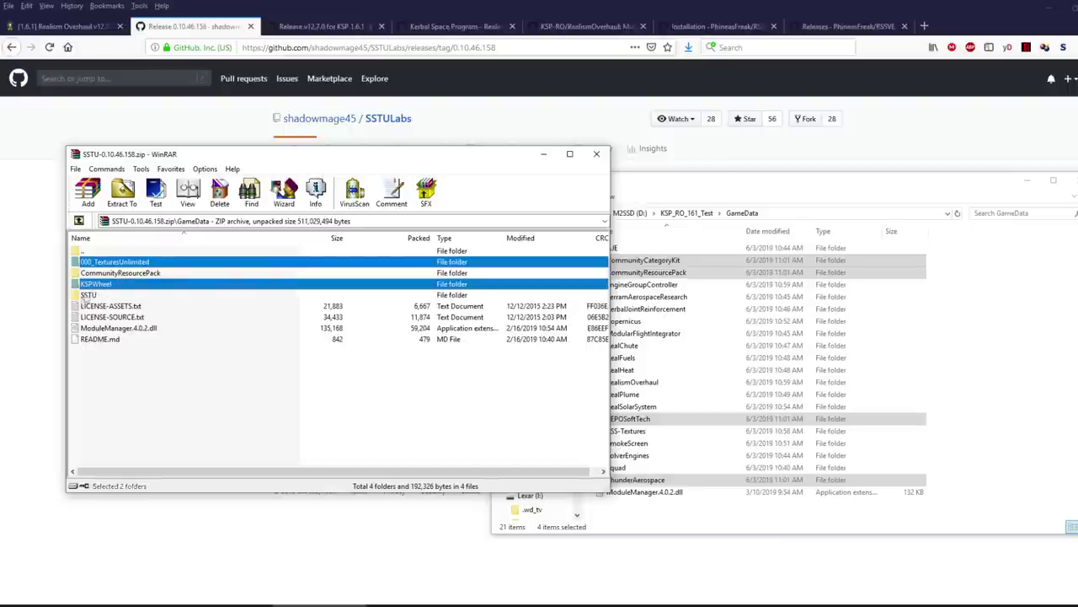
{"action": "left_click", "coordinate": [89, 295], "text": "ctrl"}
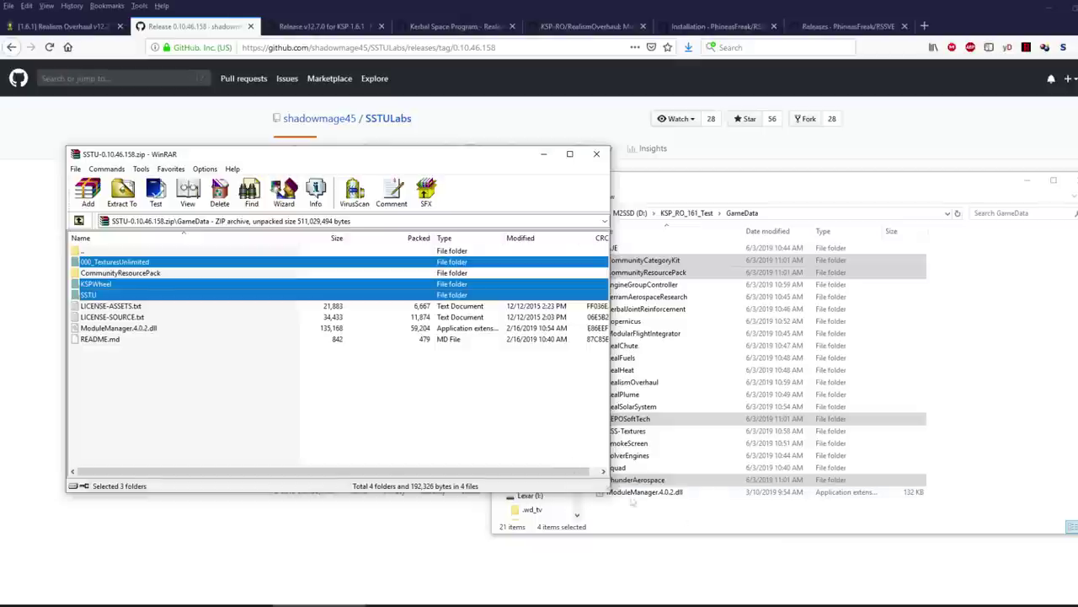
{"action": "left_click_drag", "start_coordinate": [115, 293], "coordinate": [951, 510]}
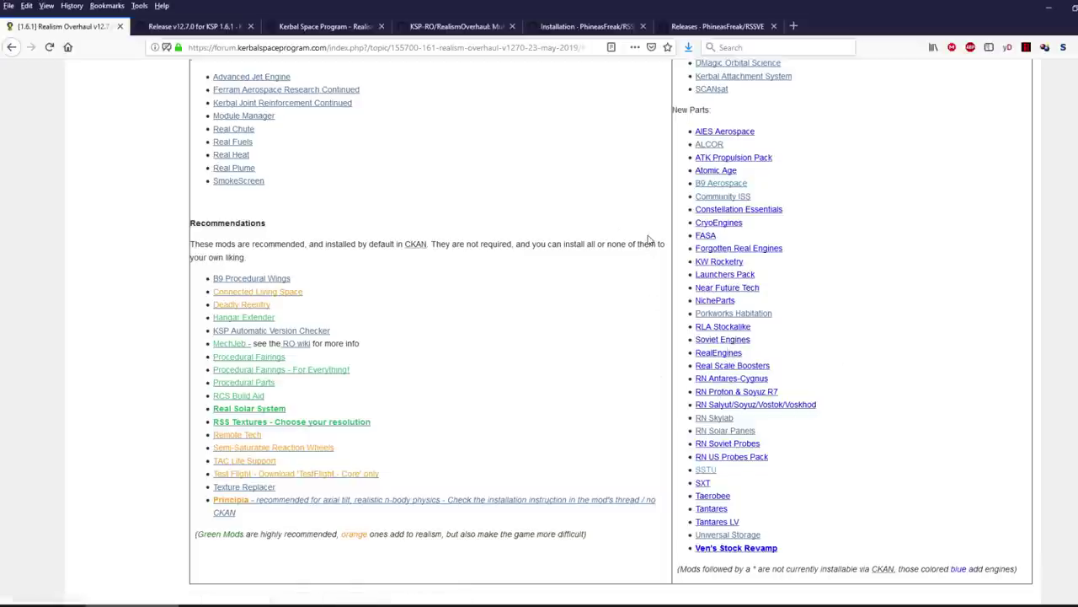
Step: Close the KSP-RO/RealismOverhaul repository tab and the Release v12.7.0 tab
{"action": "left_click", "coordinate": [460, 26]}
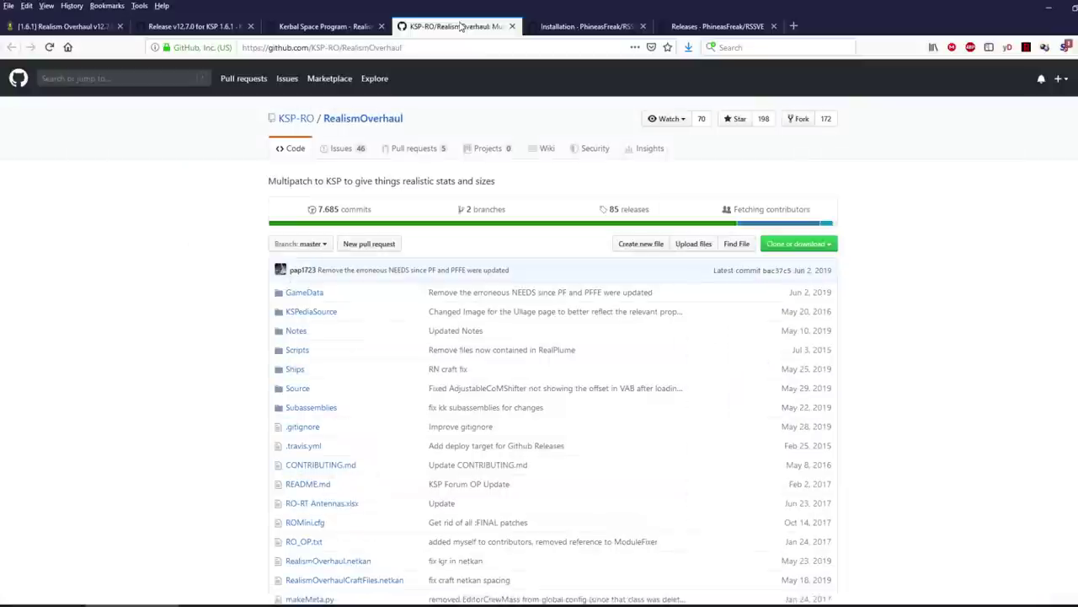
{"action": "left_click", "coordinate": [512, 26]}
{"action": "left_click", "coordinate": [344, 31]}
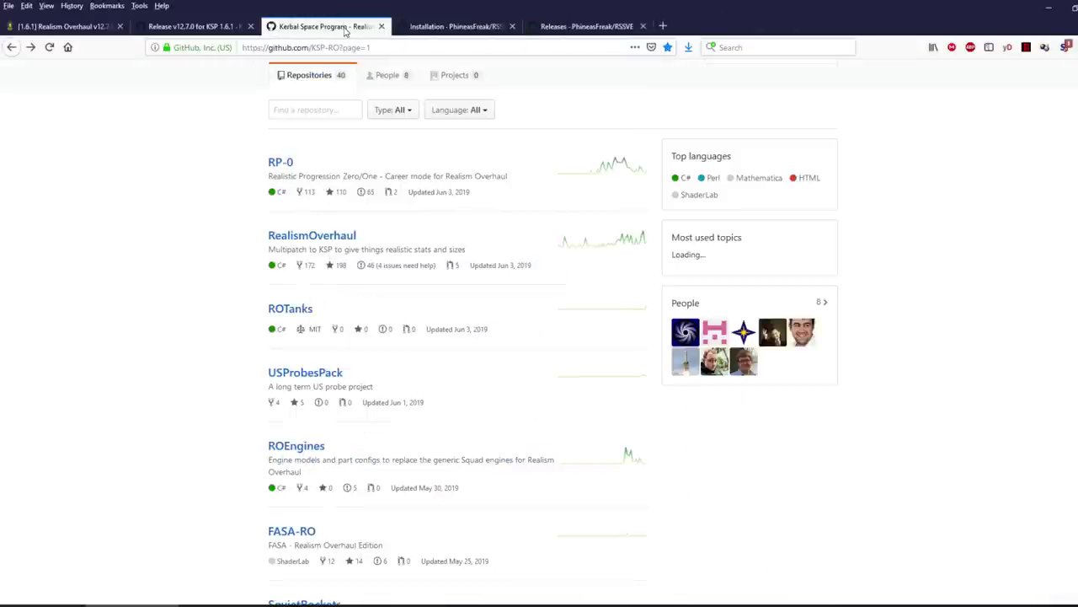
{"action": "left_click", "coordinate": [221, 27]}
{"action": "left_click", "coordinate": [250, 26]}
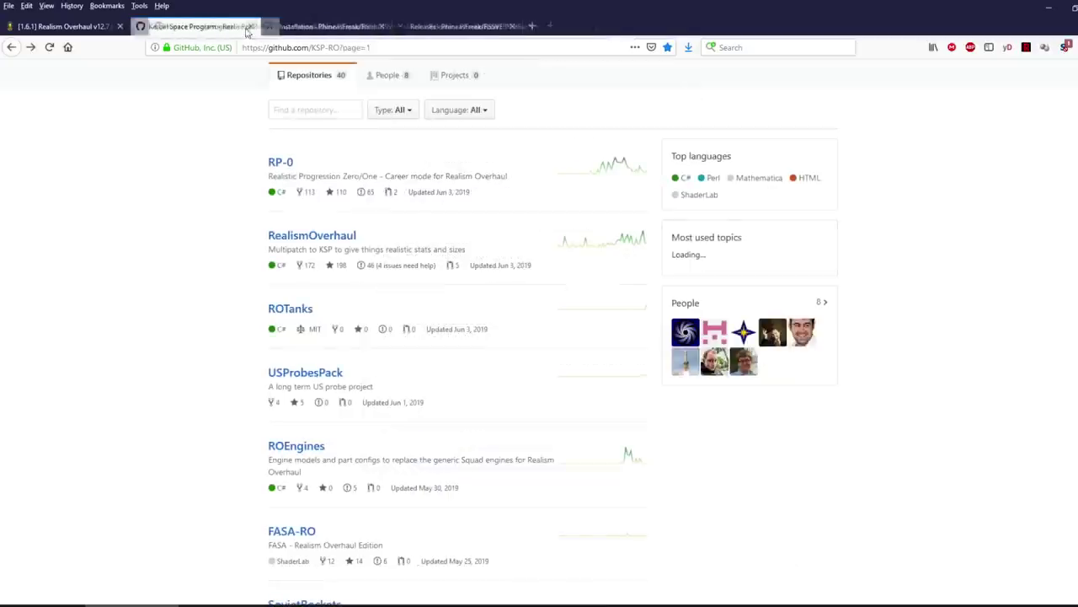
Step: Go to the RSSVE repository and open its wiki's Installation page in a new tab through the README's wiki link
{"action": "left_click", "coordinate": [298, 26]}
{"action": "scroll", "coordinate": [464, 130], "scroll_direction": "up", "scroll_amount": 3}
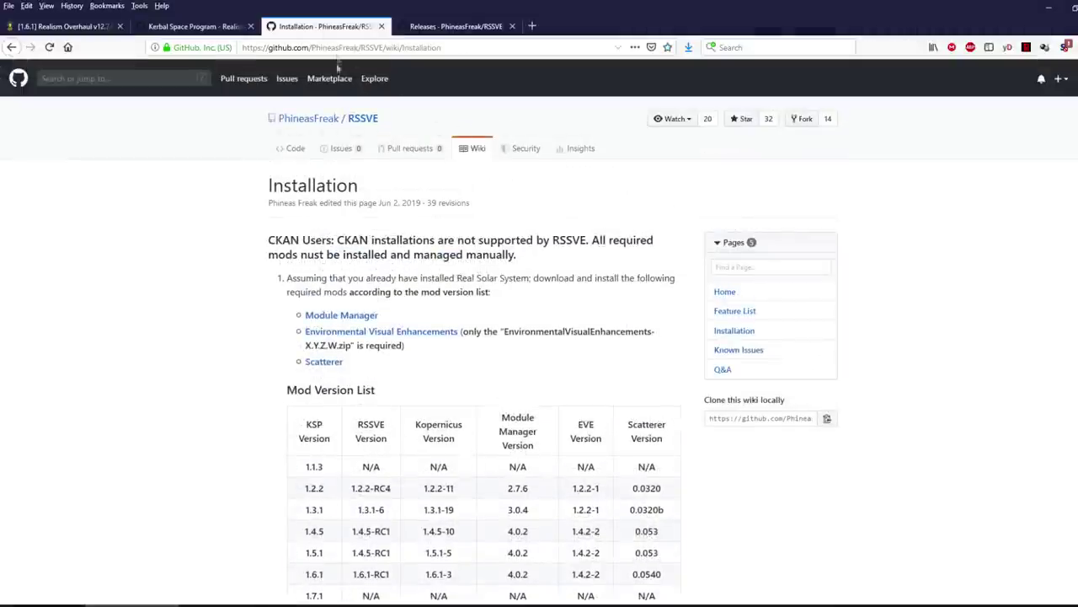
{"action": "scroll", "coordinate": [492, 263], "scroll_direction": "down", "scroll_amount": 1}
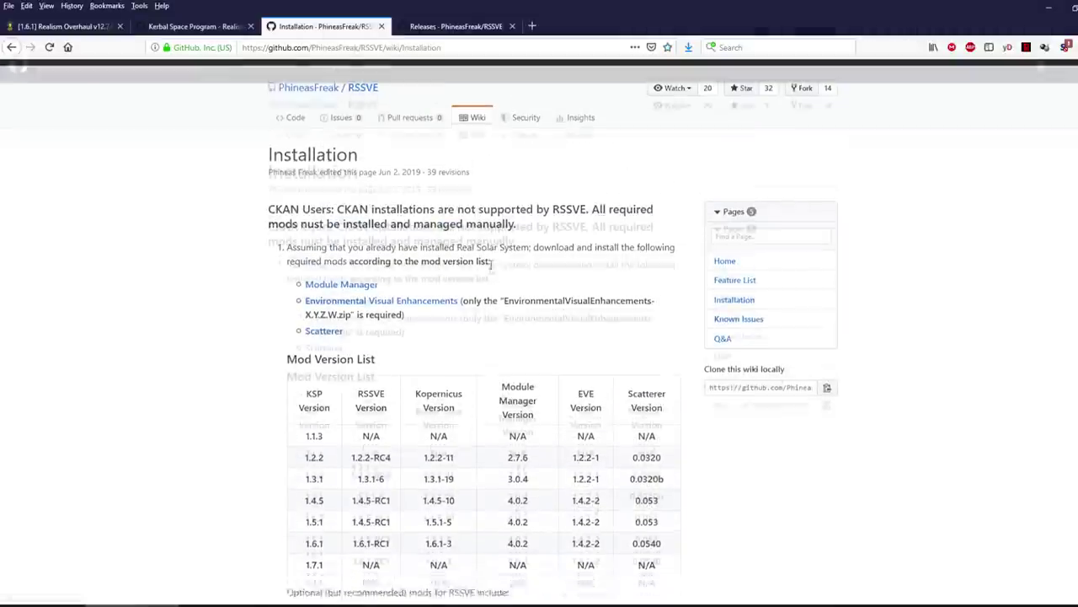
{"action": "scroll", "coordinate": [385, 212], "scroll_direction": "up", "scroll_amount": 2}
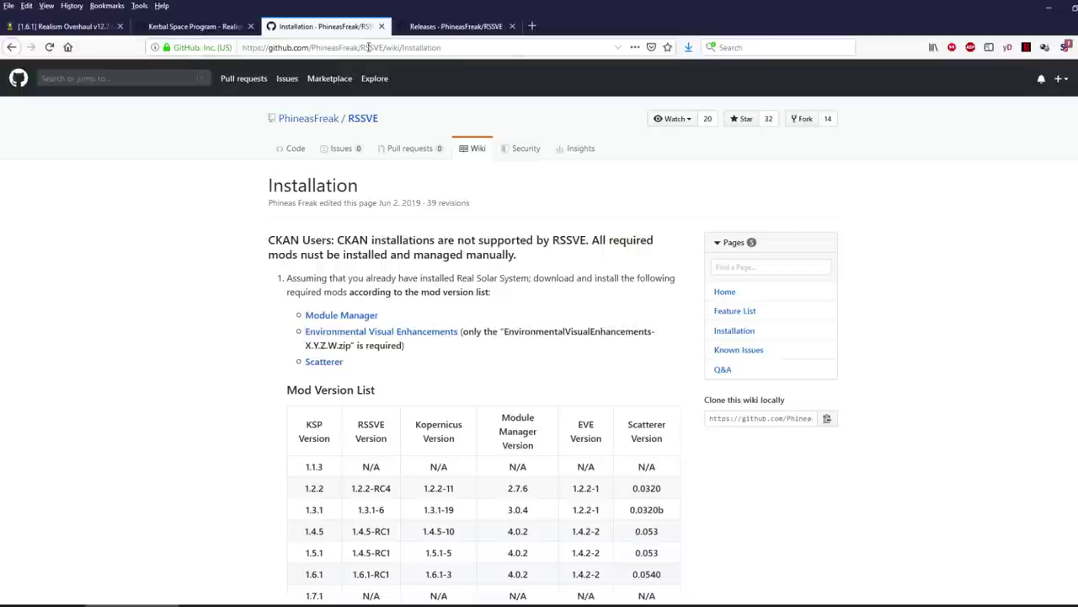
{"action": "left_click", "coordinate": [362, 123]}
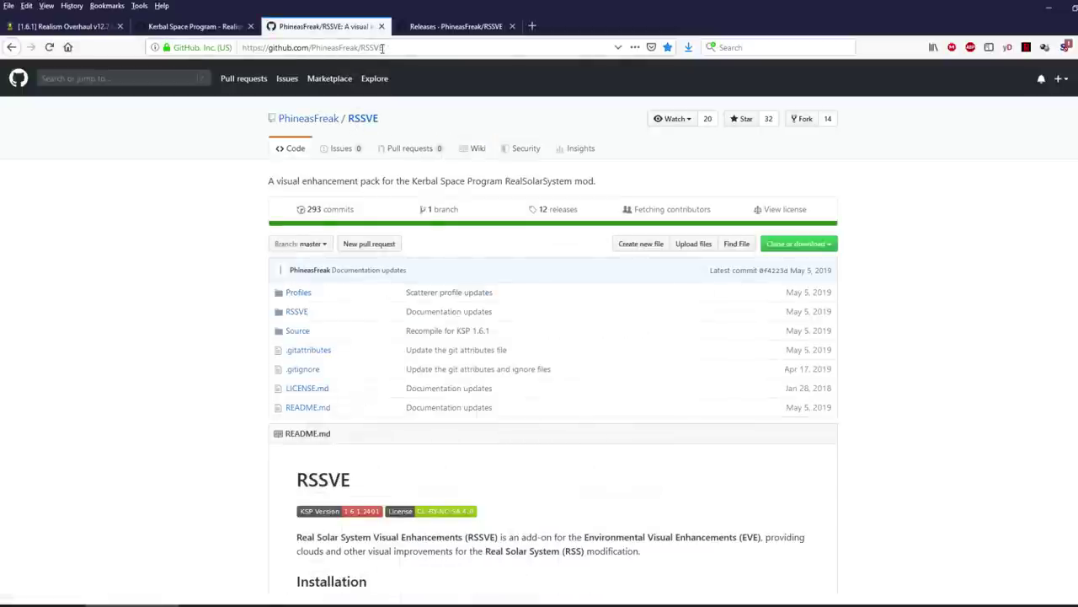
{"action": "scroll", "coordinate": [439, 255], "scroll_direction": "down", "scroll_amount": 5}
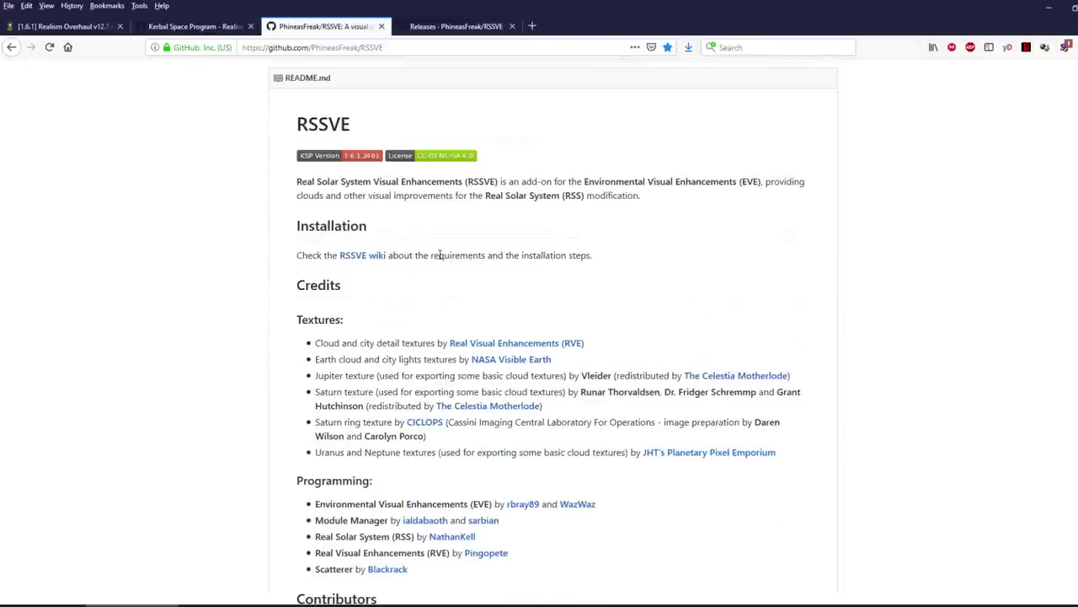
{"action": "middle_click", "coordinate": [372, 262]}
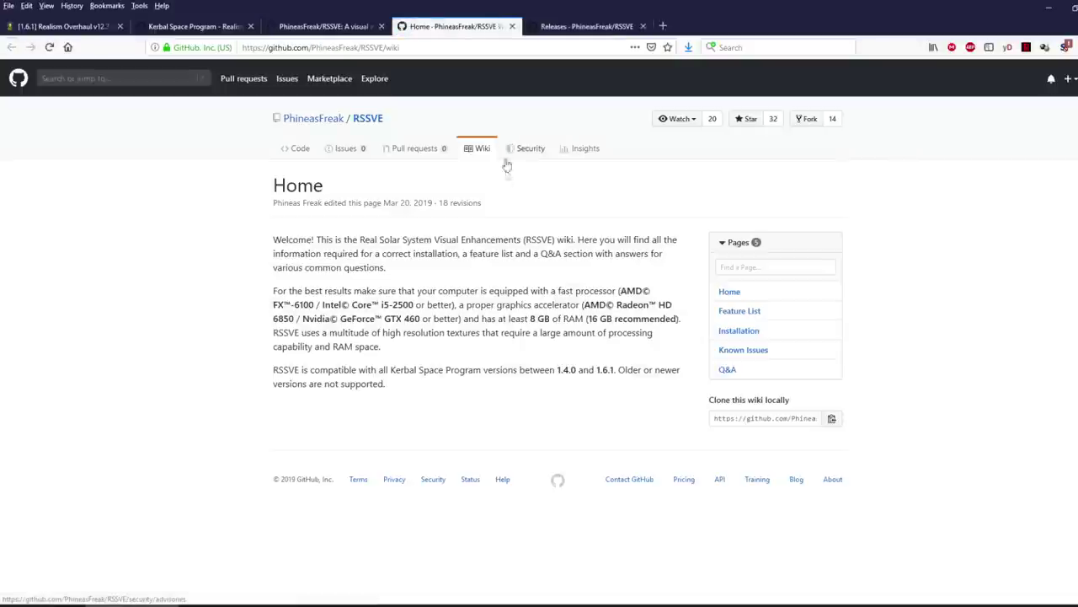
{"action": "left_click", "coordinate": [746, 331]}
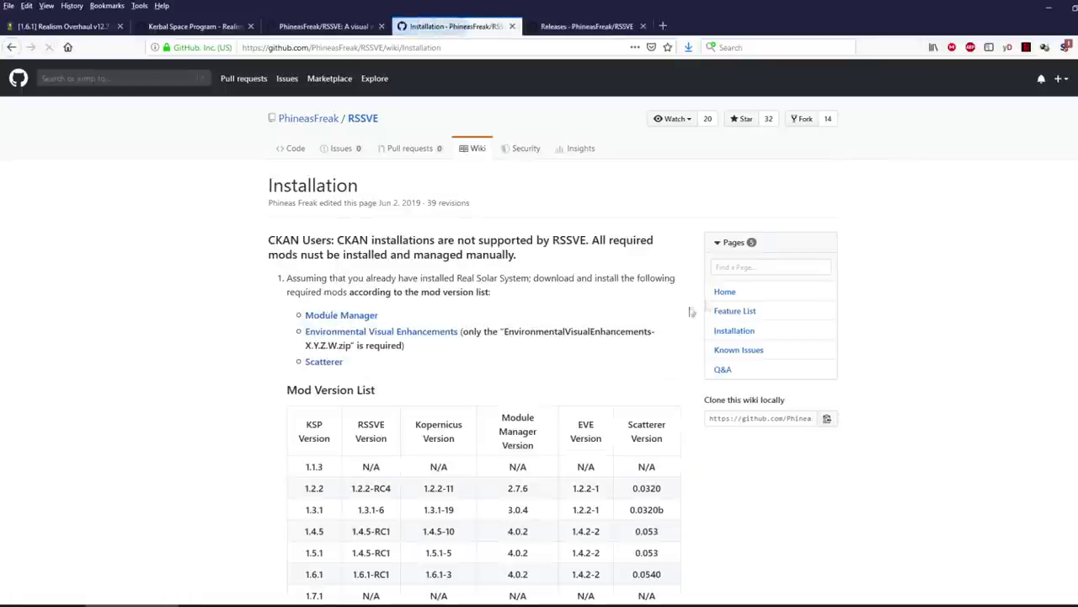
Step: Check the Mod Version List for the RSSVE, Kopernicus, Module Manager, EVE and Scatterer versions required for KSP 1.6.1
{"action": "scroll", "coordinate": [316, 240], "scroll_direction": "down", "scroll_amount": 3}
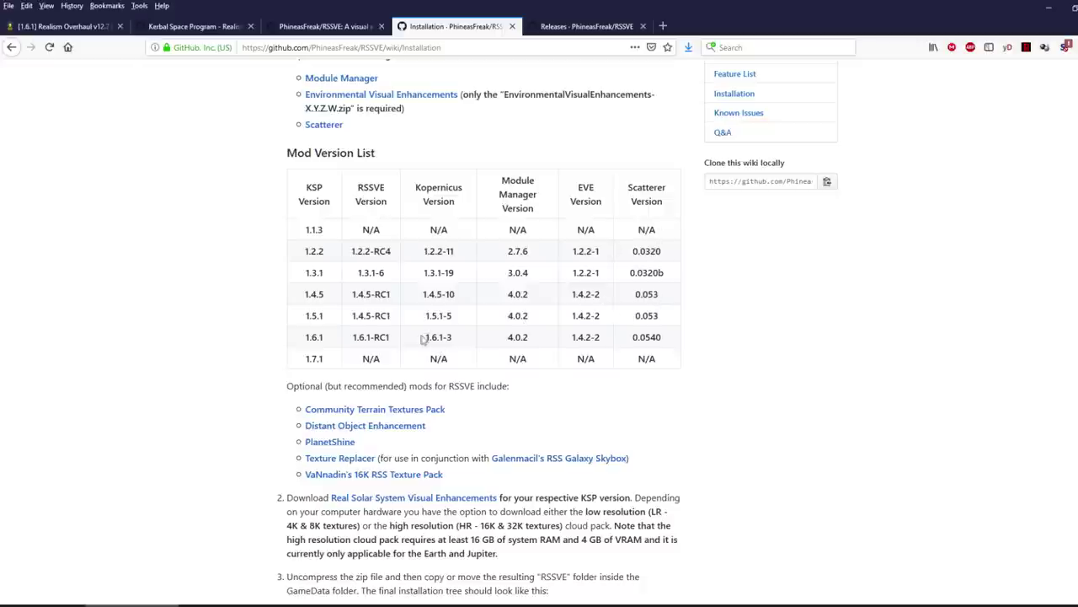
{"action": "left_click_drag", "start_coordinate": [423, 339], "coordinate": [463, 345]}
{"action": "left_click", "coordinate": [438, 339]}
{"action": "scroll", "coordinate": [443, 346], "scroll_direction": "up", "scroll_amount": 2}
{"action": "scroll", "coordinate": [455, 396], "scroll_direction": "down", "scroll_amount": 1}
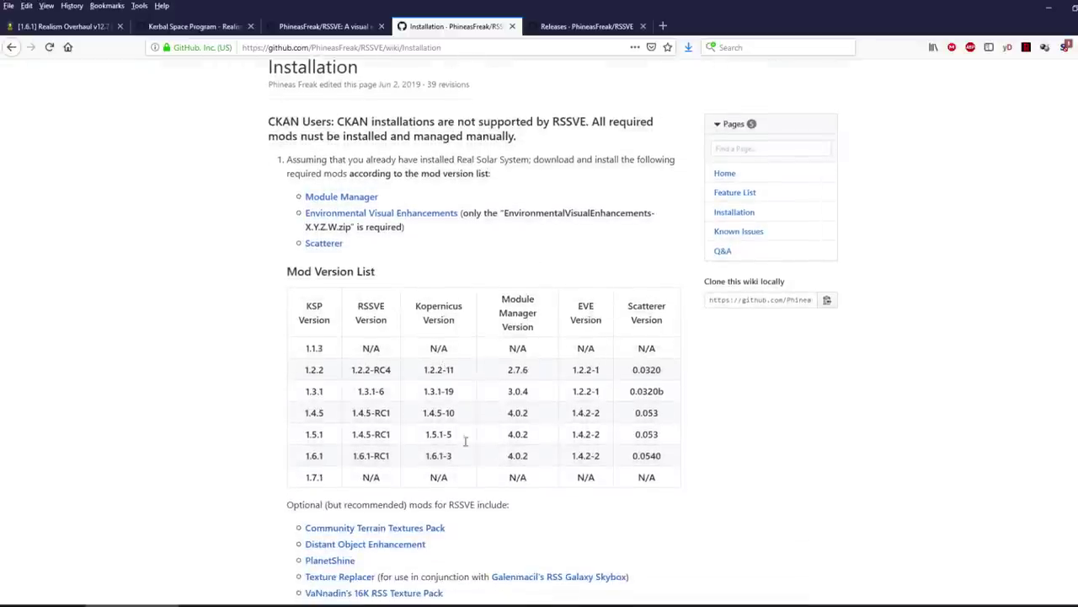
{"action": "left_click_drag", "start_coordinate": [507, 456], "coordinate": [674, 459]}
{"action": "left_click", "coordinate": [594, 455]}
{"action": "left_click_drag", "start_coordinate": [350, 460], "coordinate": [394, 461]}
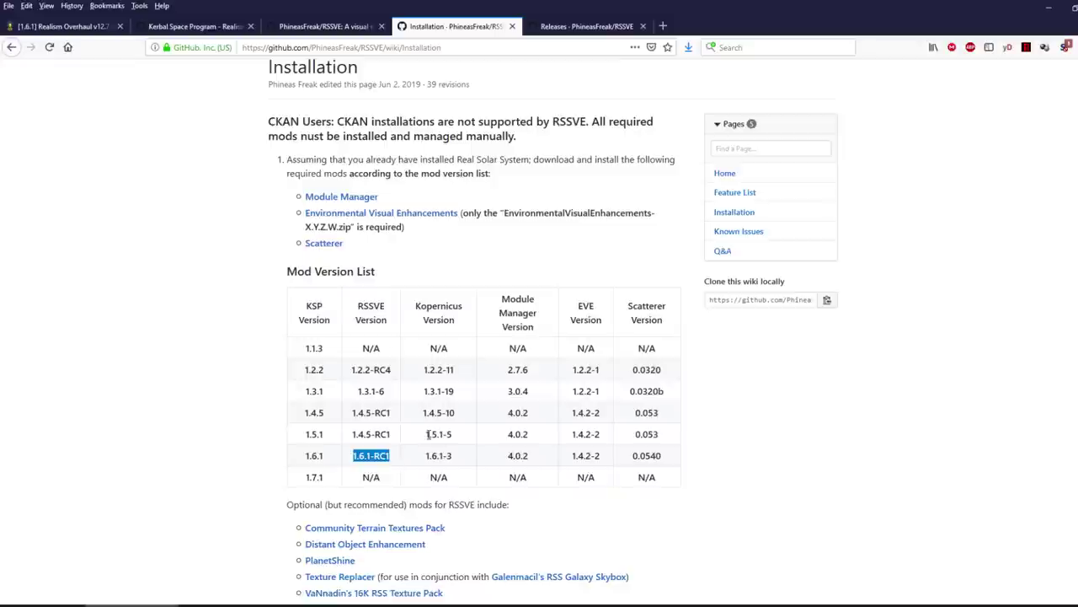
Step: Open the Environmental Visual Enhancements releases, compare the version with the RSSVE list, and download EnvironmentalVisualEnhancements-1.4.2.2.zip
{"action": "right_click", "coordinate": [349, 212]}
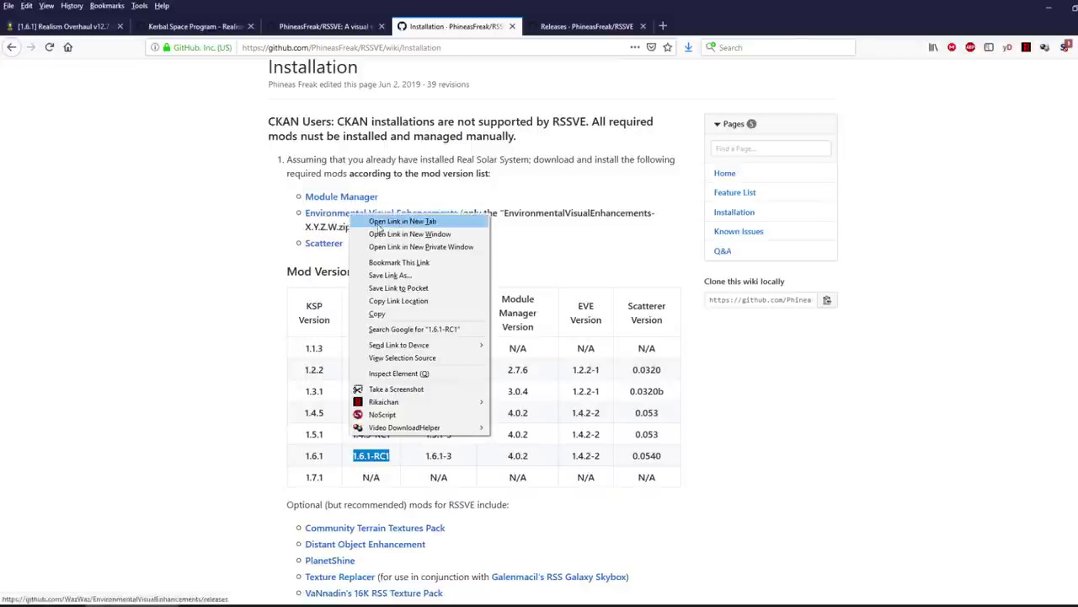
{"action": "left_click", "coordinate": [379, 221]}
{"action": "left_click", "coordinate": [559, 26]}
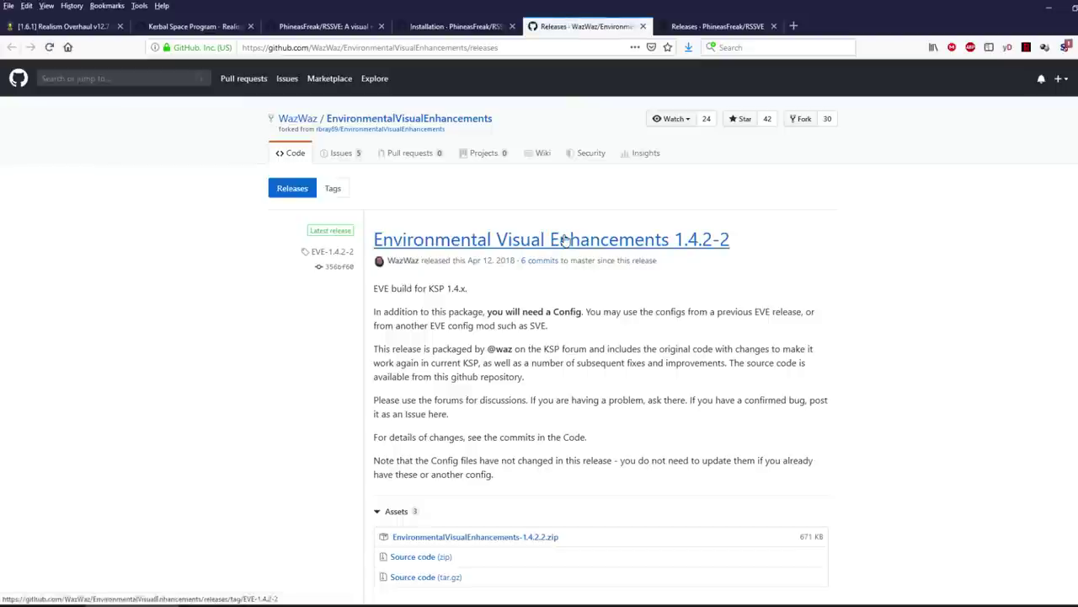
{"action": "left_click", "coordinate": [497, 28]}
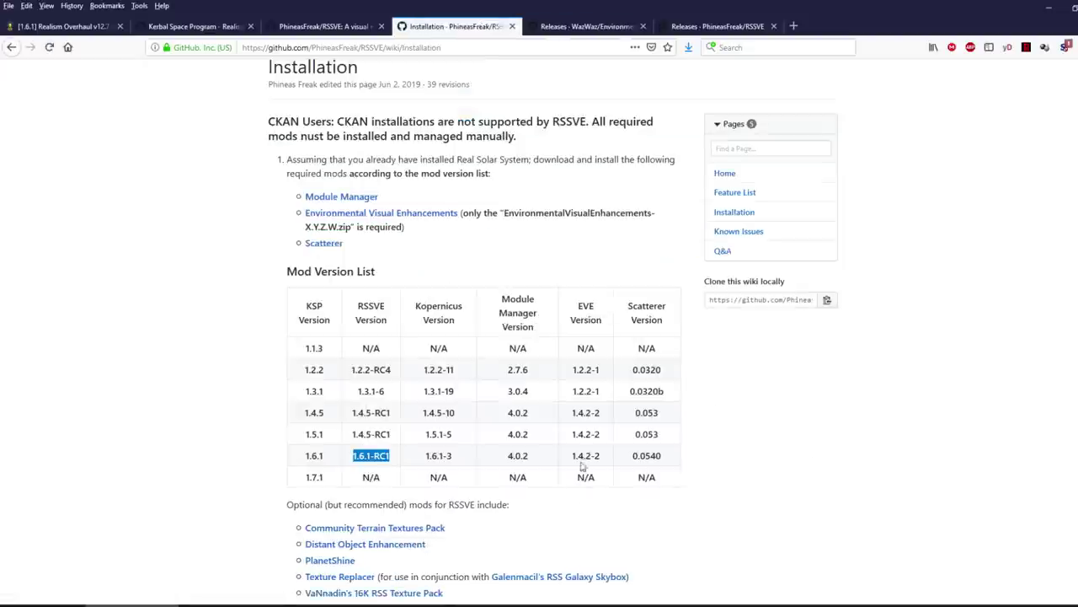
{"action": "left_click_drag", "start_coordinate": [573, 457], "coordinate": [580, 461]}
{"action": "left_click", "coordinate": [590, 469]}
{"action": "key", "text": "ctrl+Tab"}
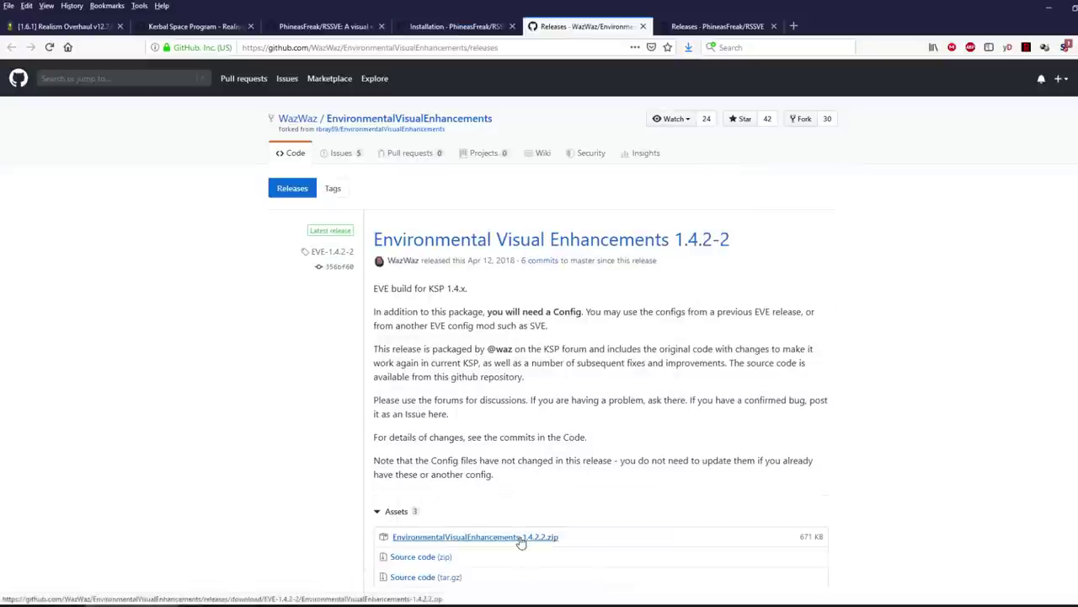
{"action": "left_click", "coordinate": [521, 540]}
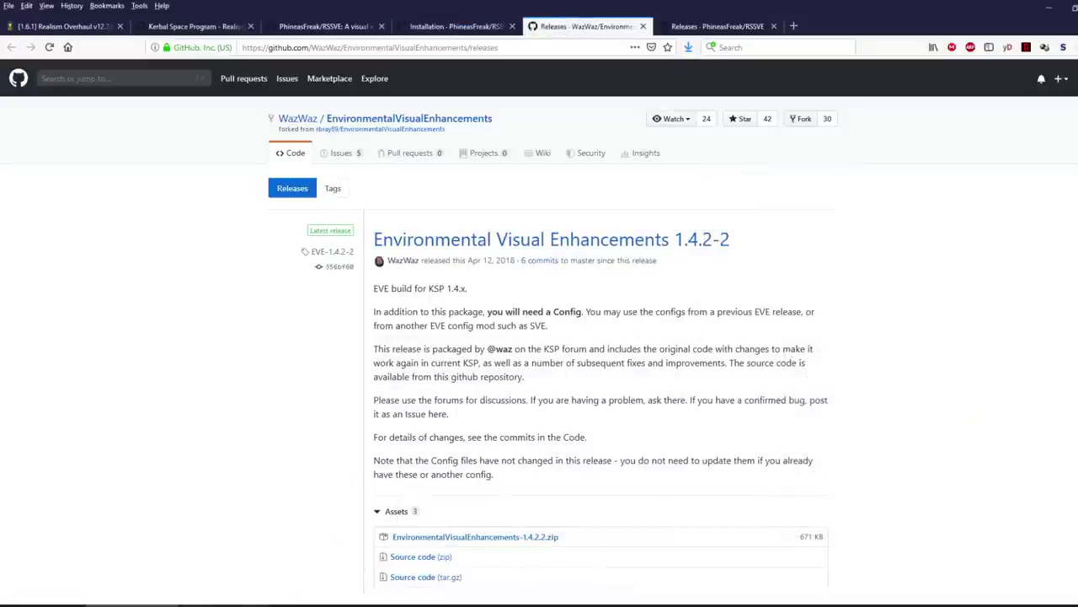
Step: Extract the EnvironmentalVisualEnhancements folder from the archive's GameData folder into the game's GameData folder, and close the archive
{"action": "left_click", "coordinate": [226, 603]}
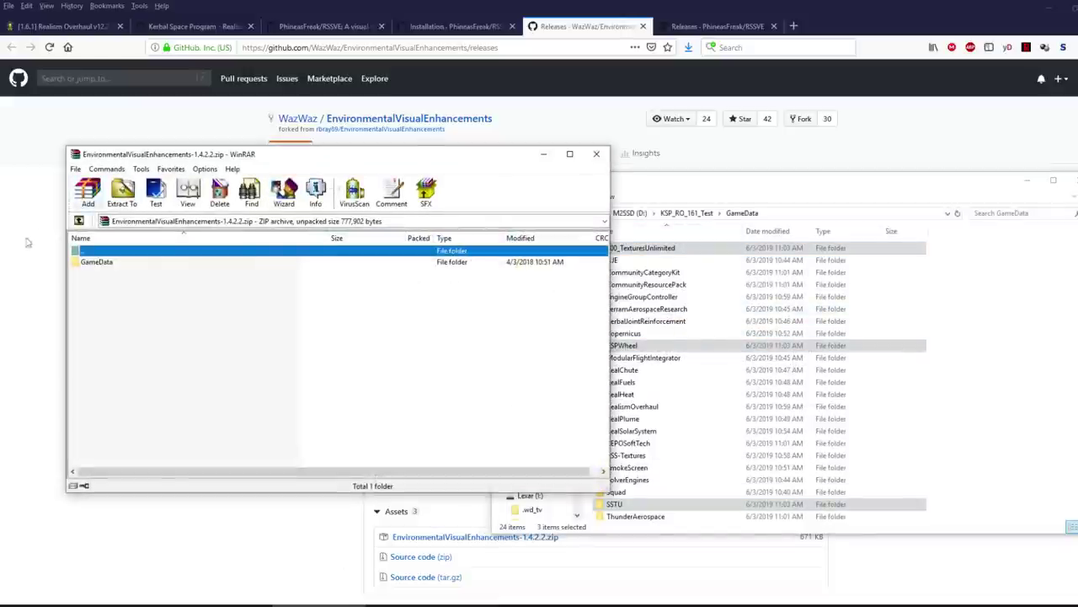
{"action": "double_click", "coordinate": [97, 262]}
{"action": "left_click_drag", "start_coordinate": [120, 268], "coordinate": [1016, 346]}
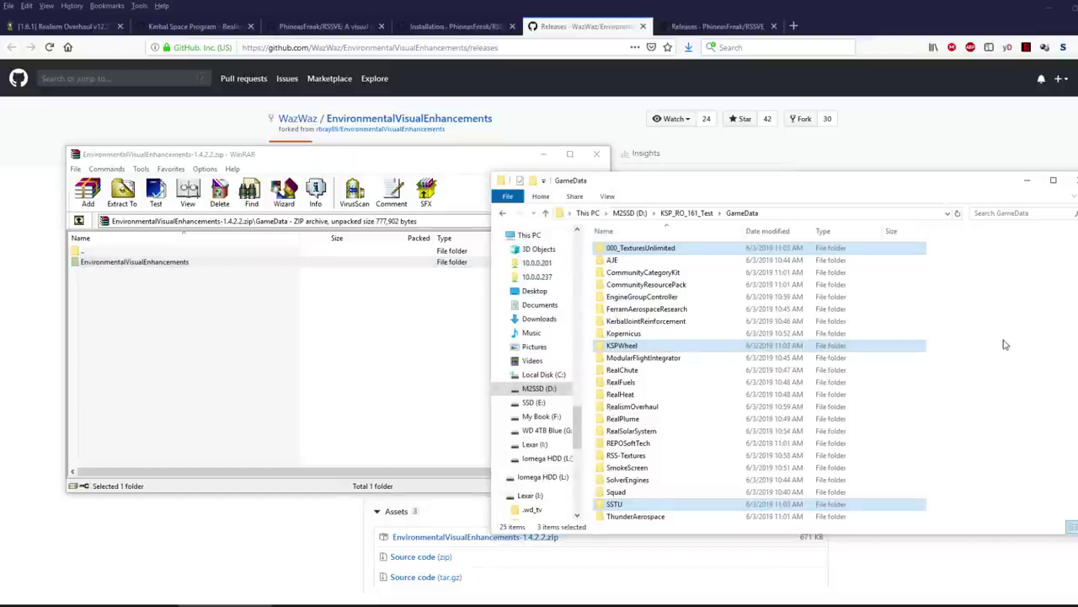
{"action": "left_click", "coordinate": [463, 222]}
{"action": "left_click", "coordinate": [599, 156]}
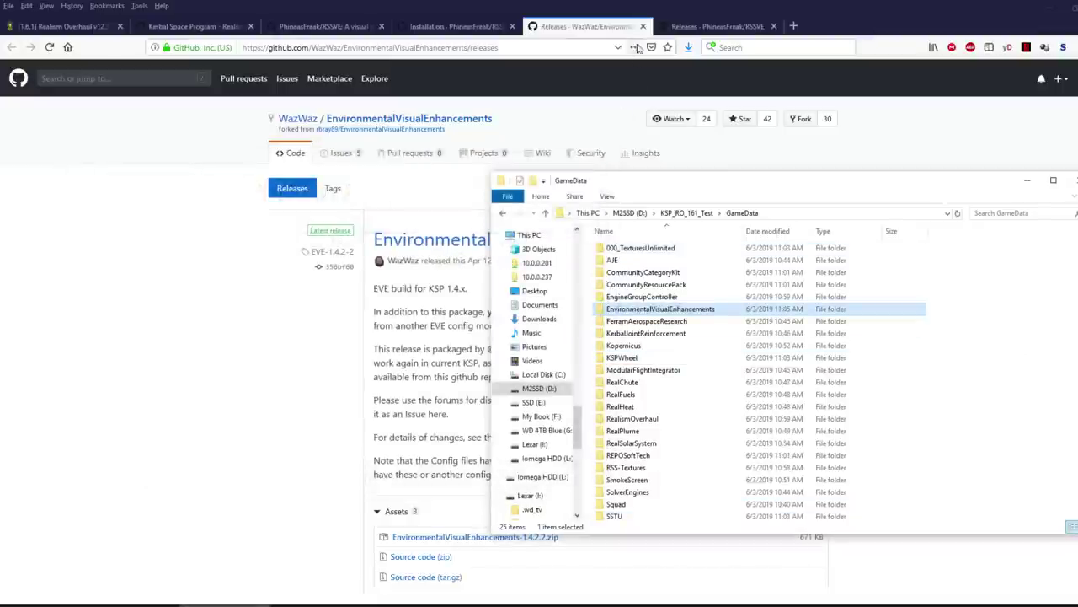
Step: Close the Environmental Visual Enhancements releases page and open the Scatterer page linked in RSSVE's installation instructions
{"action": "left_click", "coordinate": [643, 26]}
{"action": "left_click", "coordinate": [484, 27]}
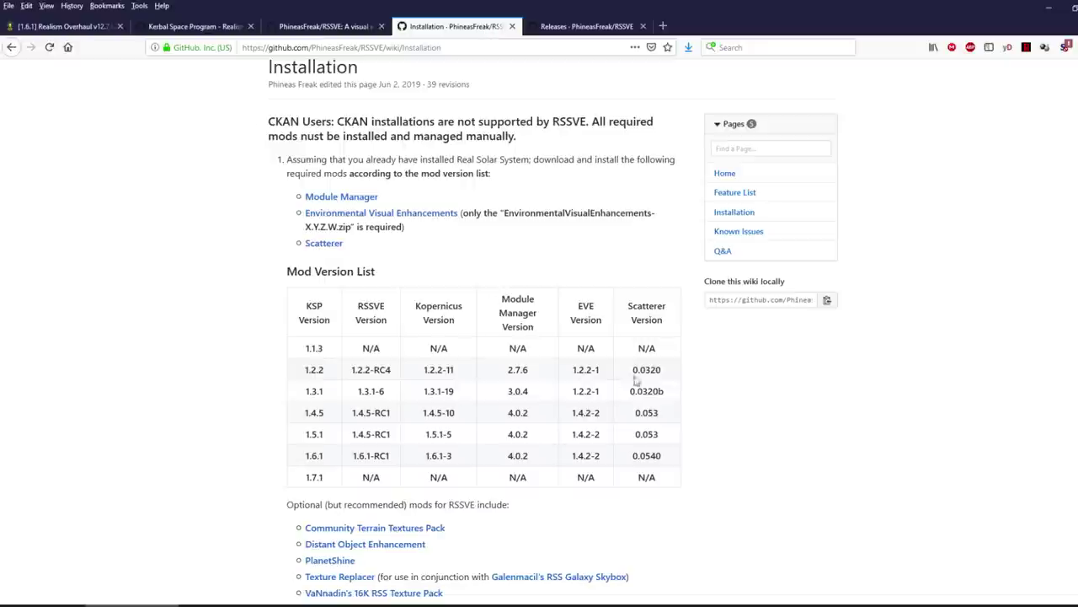
{"action": "right_click", "coordinate": [309, 246]}
{"action": "left_click", "coordinate": [344, 250]}
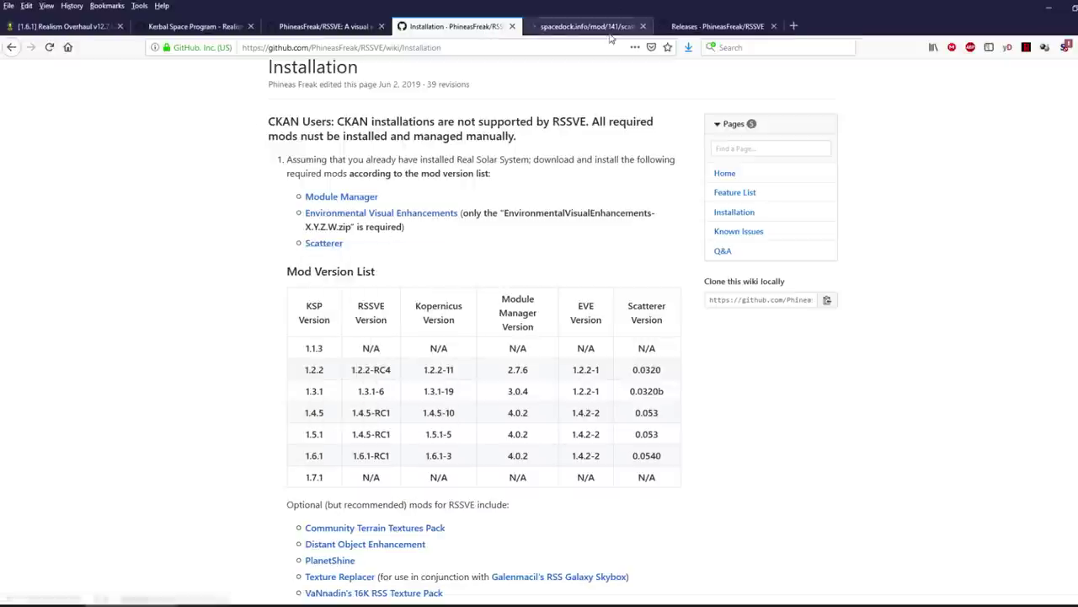
{"action": "scroll", "coordinate": [375, 514], "scroll_direction": "down", "scroll_amount": 3}
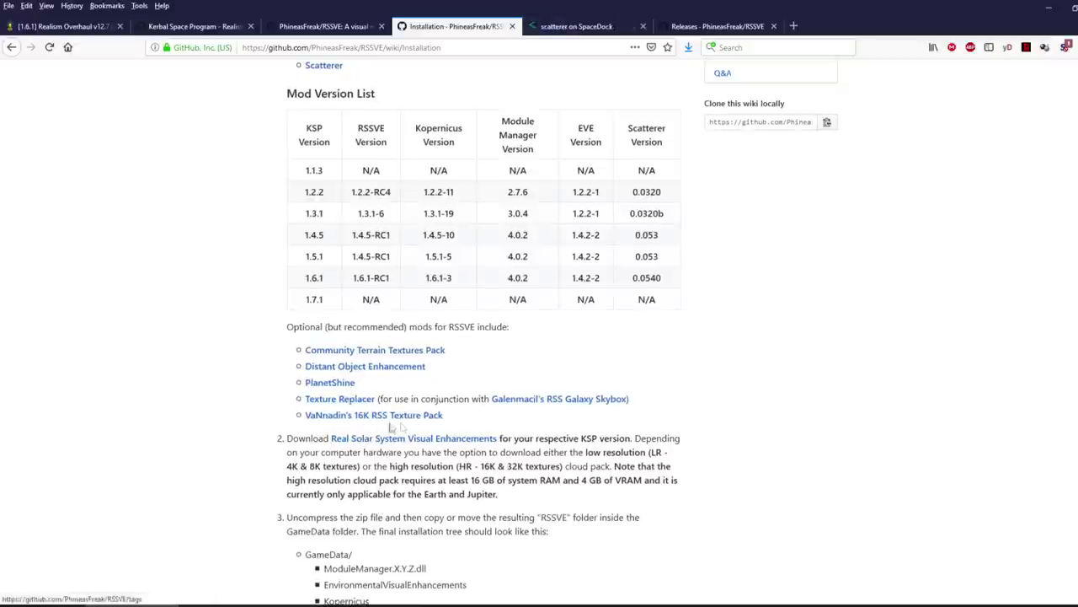
{"action": "scroll", "coordinate": [390, 428], "scroll_direction": "up", "scroll_amount": 5}
{"action": "left_click", "coordinate": [576, 26]}
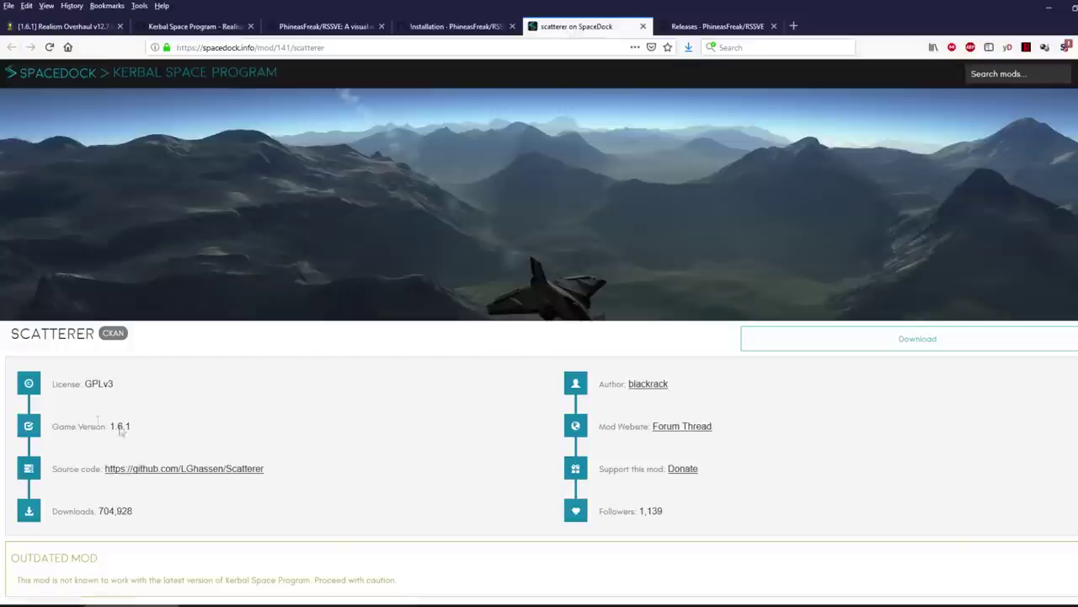
Step: Open Scatterer's changelog and compare its releases with the version RSSVE's mod list requires for KSP 1.6.1
{"action": "scroll", "coordinate": [449, 474], "scroll_direction": "down", "scroll_amount": 2}
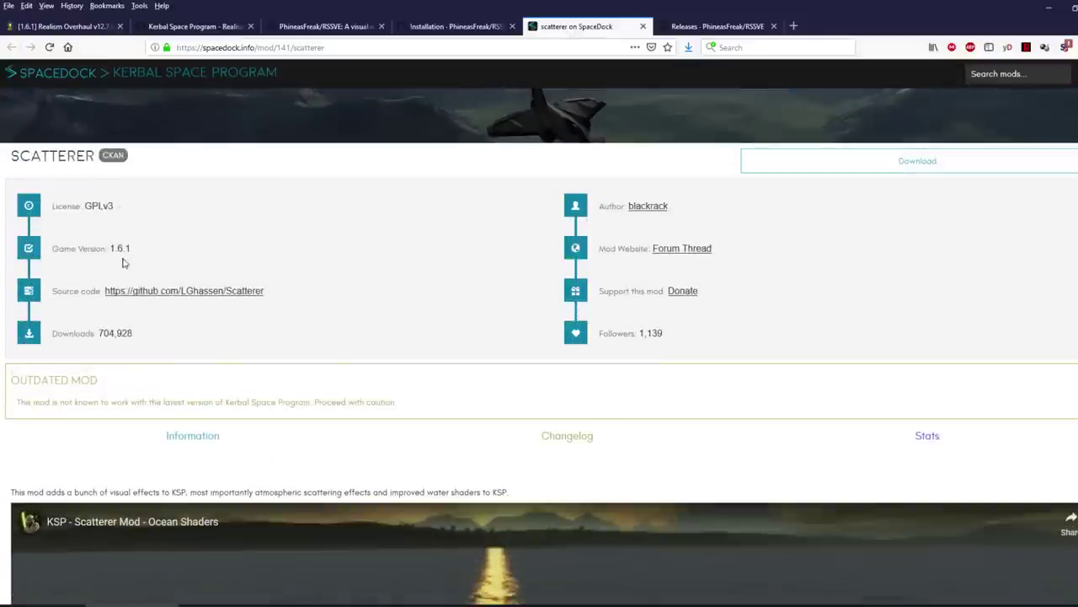
{"action": "left_click", "coordinate": [590, 443]}
{"action": "scroll", "coordinate": [206, 305], "scroll_direction": "down", "scroll_amount": 3}
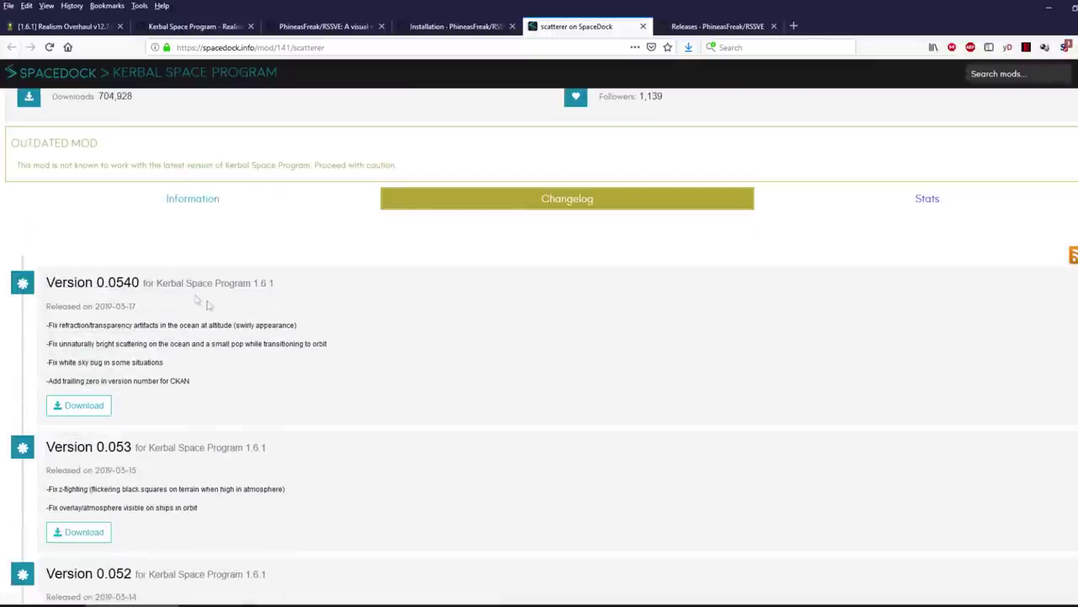
{"action": "left_click", "coordinate": [502, 27]}
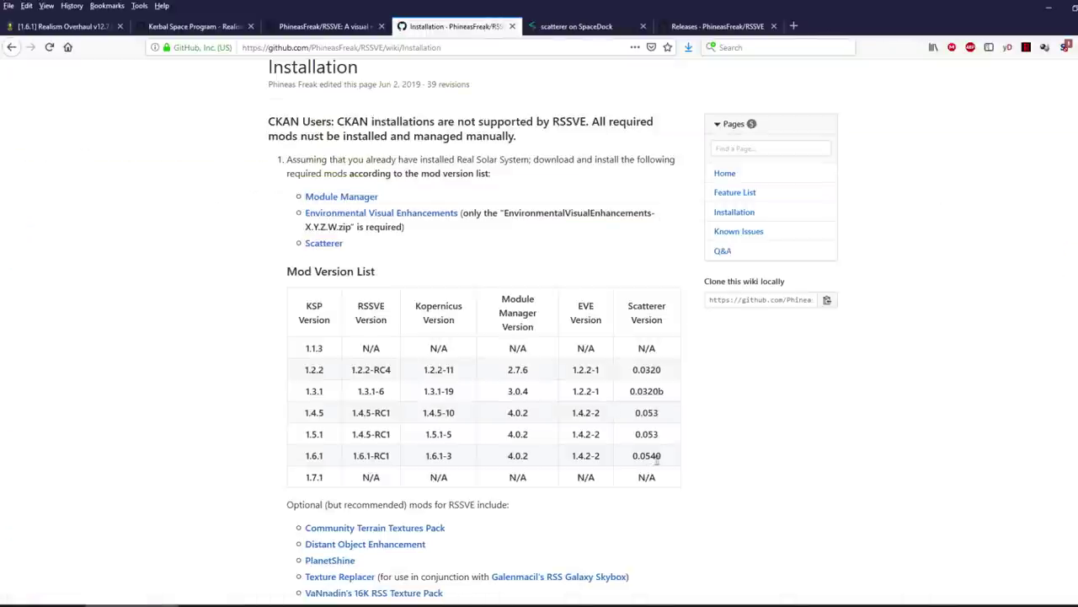
{"action": "left_click", "coordinate": [548, 26]}
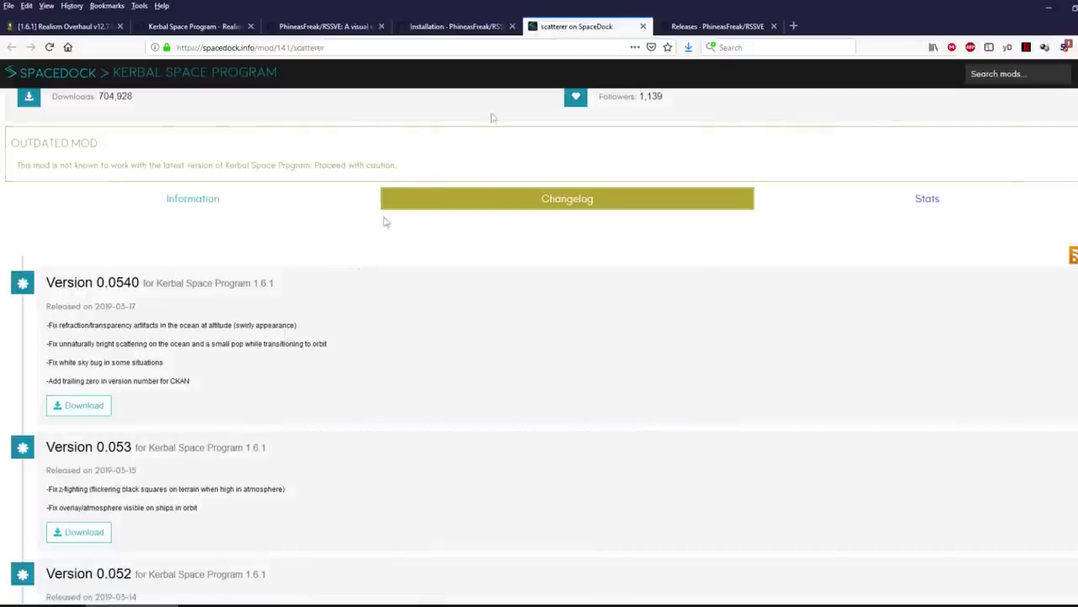
Step: Download Scatterer 0.0540, copy its scatterer folder into GameData and close the archive
{"action": "left_click", "coordinate": [80, 408]}
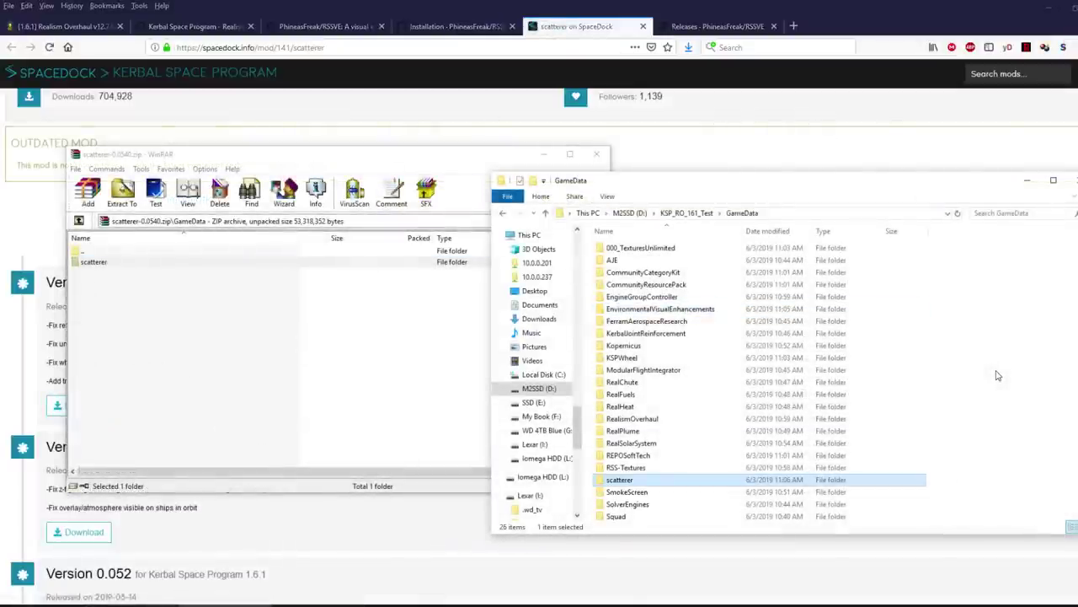
{"action": "left_click", "coordinate": [285, 313]}
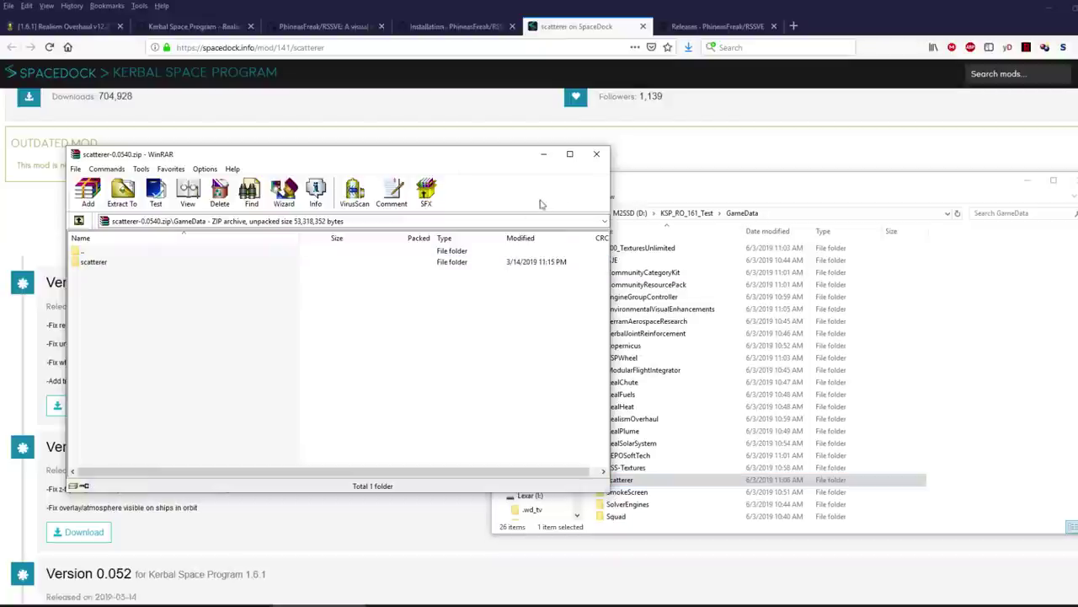
{"action": "left_click", "coordinate": [595, 154]}
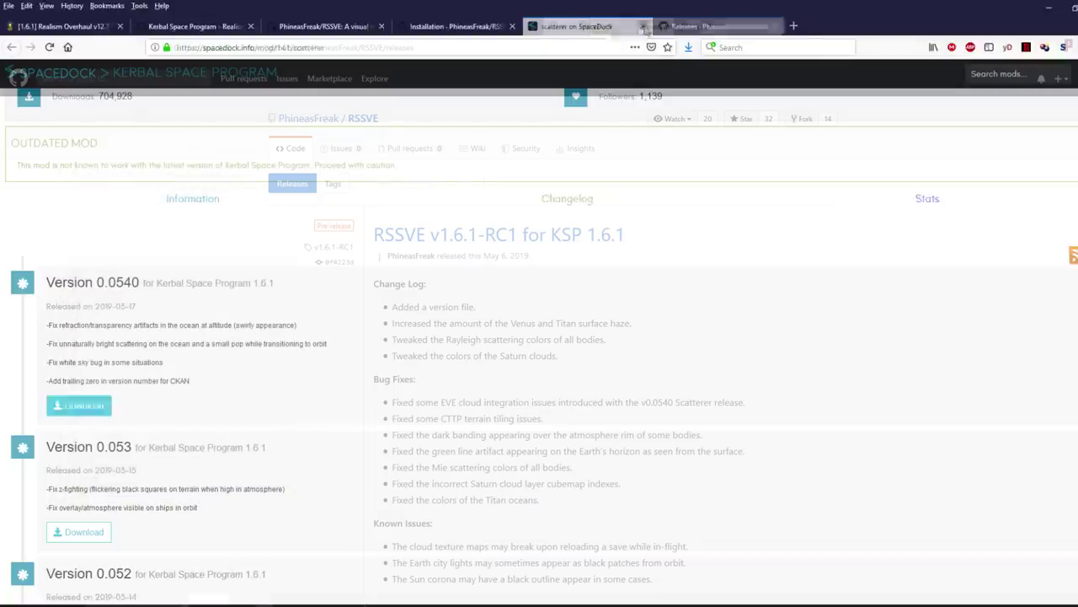
Step: Open the RSSVE v1.6.1-RC1 release for KSP 1.6.1 and download the high-resolution package RSSVE_HR_v1.6.1-RC1.zip
{"action": "left_click", "coordinate": [488, 27]}
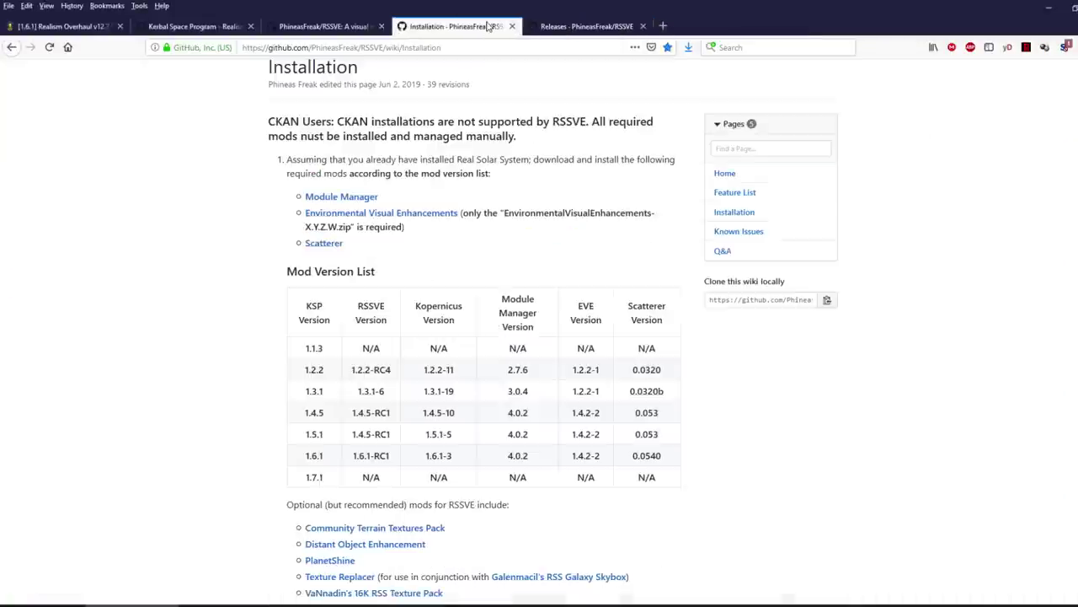
{"action": "scroll", "coordinate": [426, 412], "scroll_direction": "up", "scroll_amount": 3}
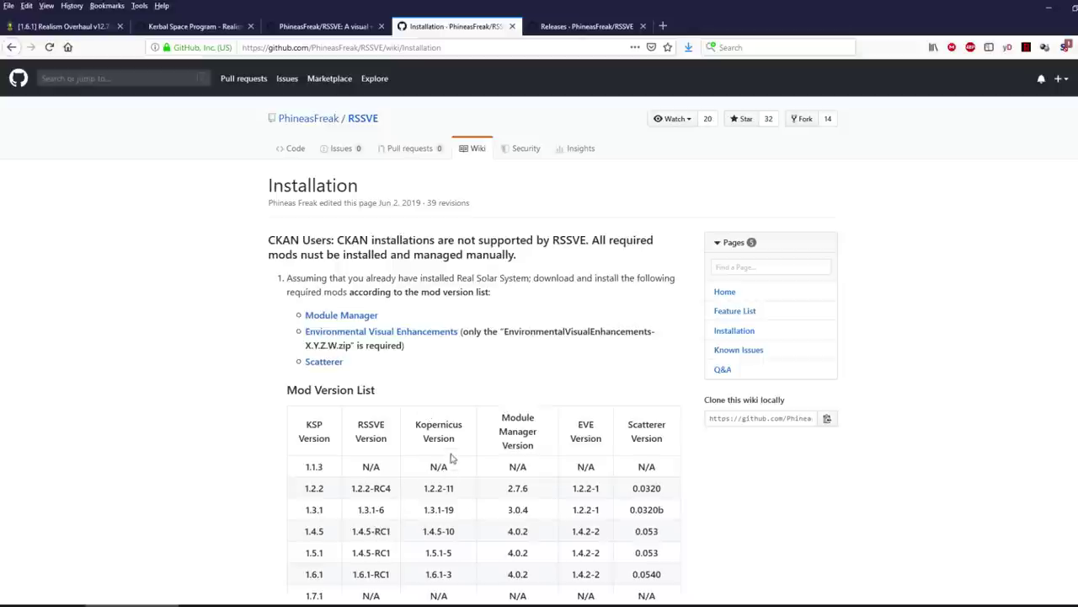
{"action": "left_click", "coordinate": [583, 27]}
{"action": "scroll", "coordinate": [544, 292], "scroll_direction": "down", "scroll_amount": 5}
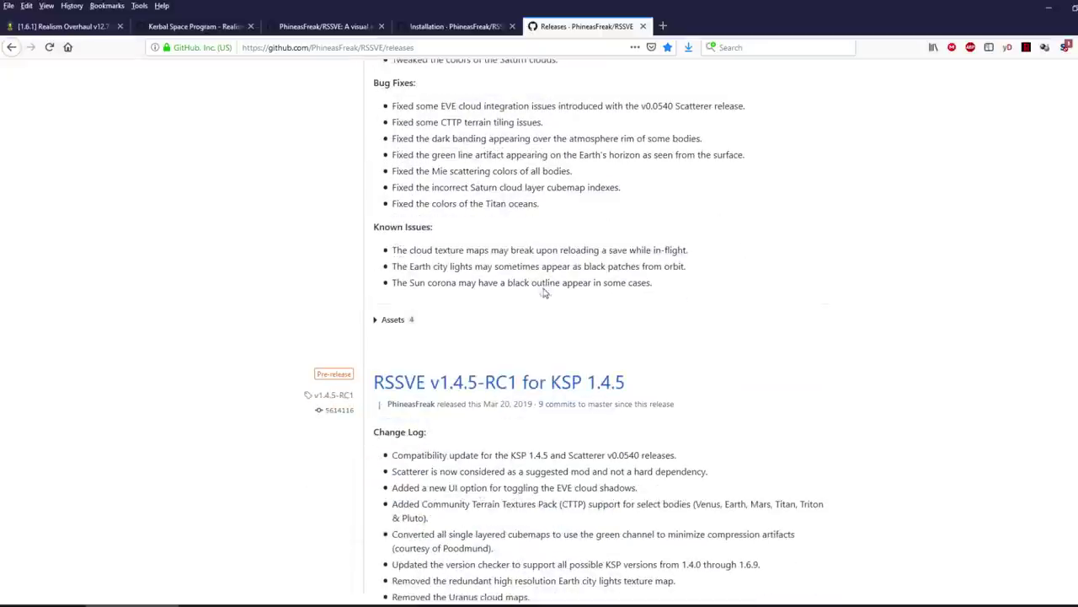
{"action": "scroll", "coordinate": [520, 303], "scroll_direction": "up", "scroll_amount": 3}
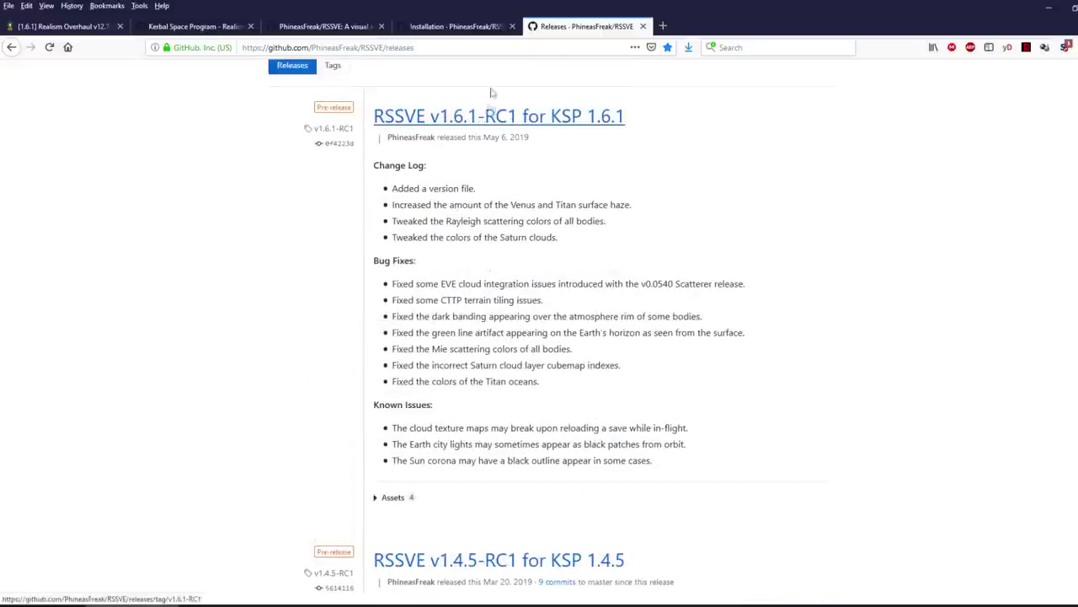
{"action": "left_click", "coordinate": [477, 27]}
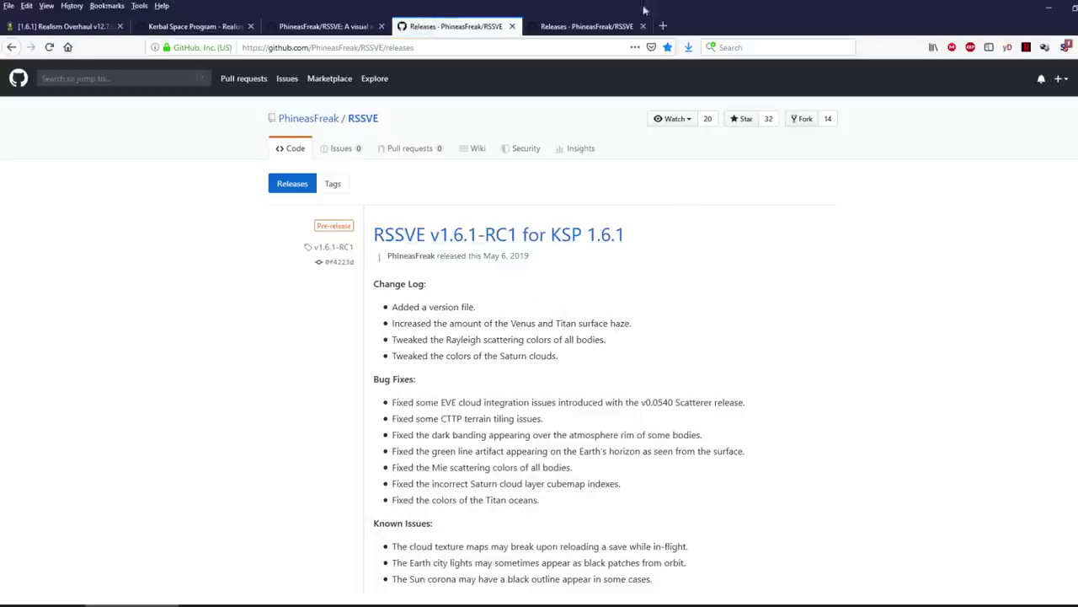
{"action": "left_click", "coordinate": [612, 28]}
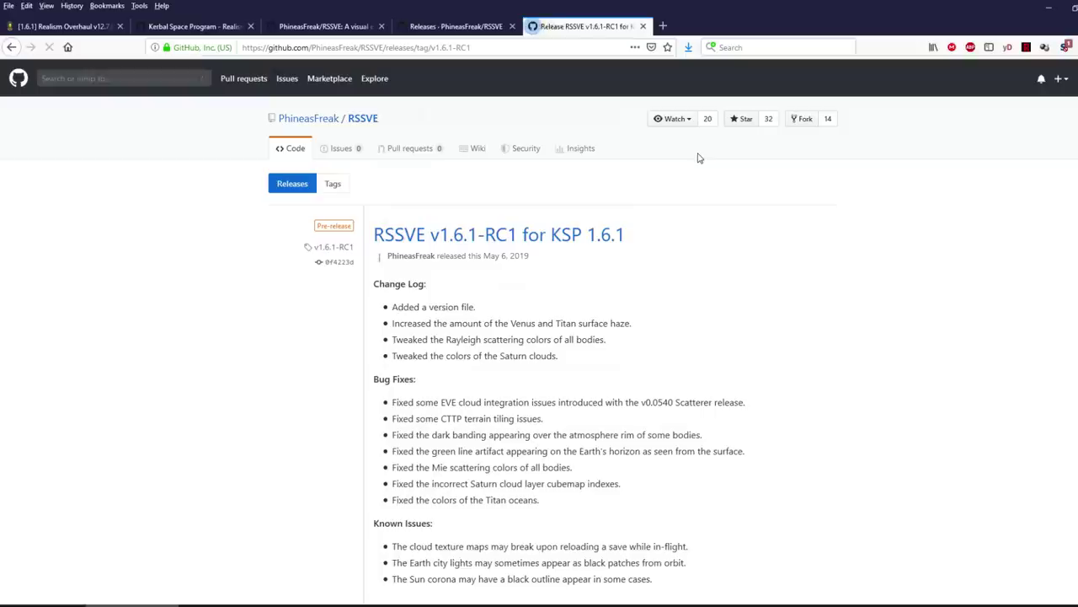
{"action": "scroll", "coordinate": [484, 338], "scroll_direction": "down", "scroll_amount": 5}
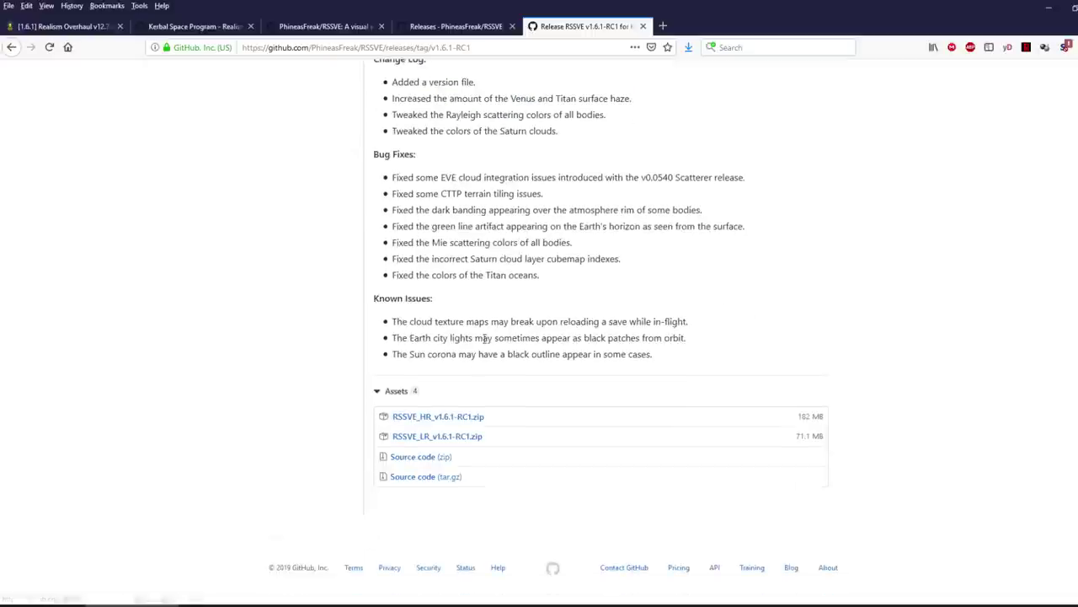
{"action": "left_click", "coordinate": [460, 415]}
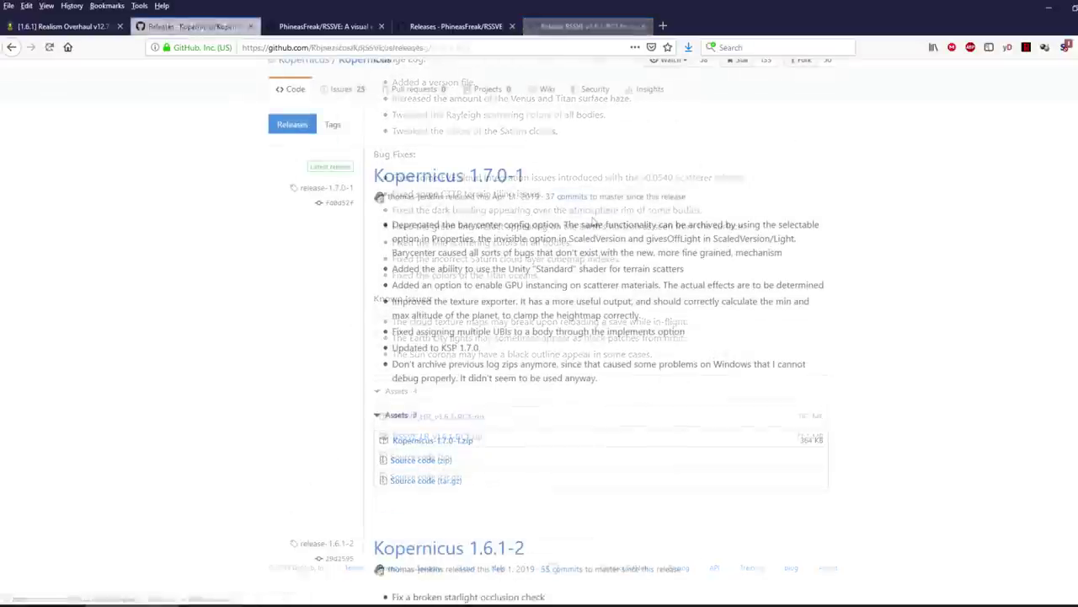
Step: Compare the Kopernicus version RSSVE's wiki lists for KSP 1.6.1 with the releases on the Kopernicus page
{"action": "scroll", "coordinate": [593, 221], "scroll_direction": "down", "scroll_amount": 1}
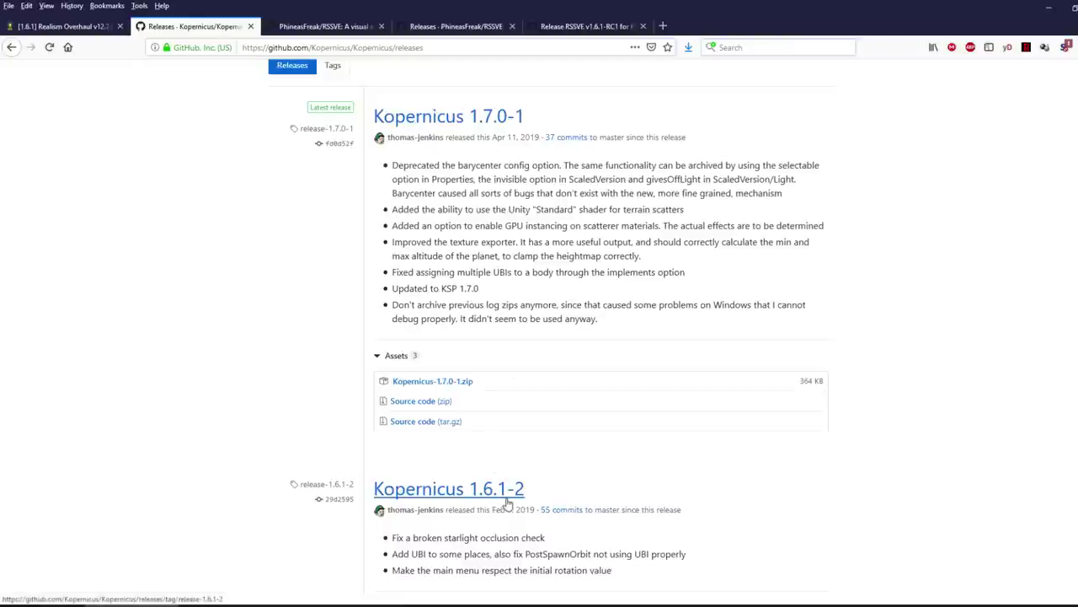
{"action": "left_click", "coordinate": [448, 26]}
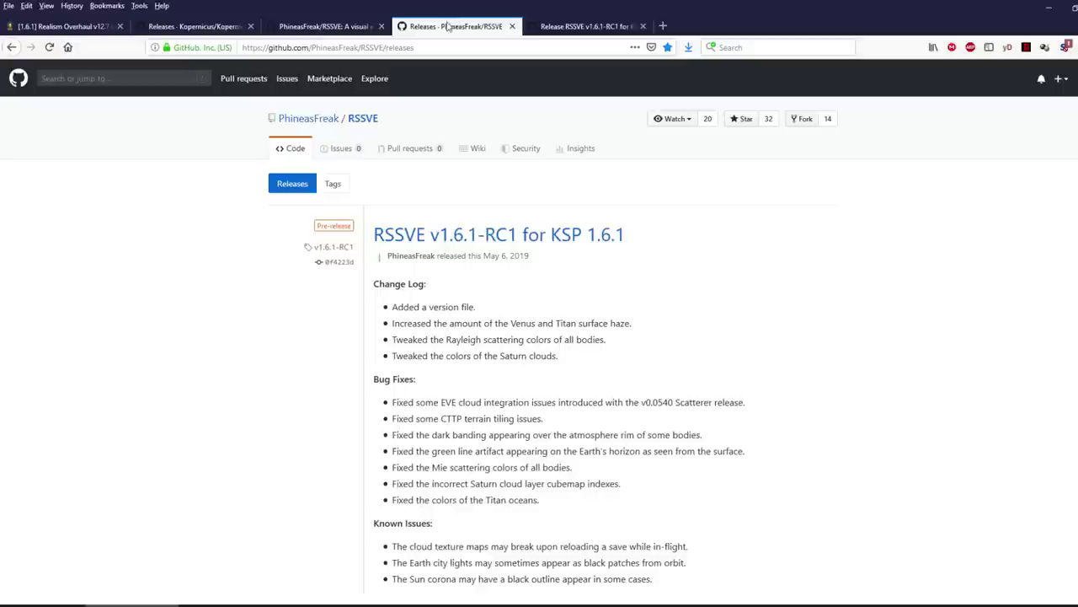
{"action": "left_click", "coordinate": [305, 27]}
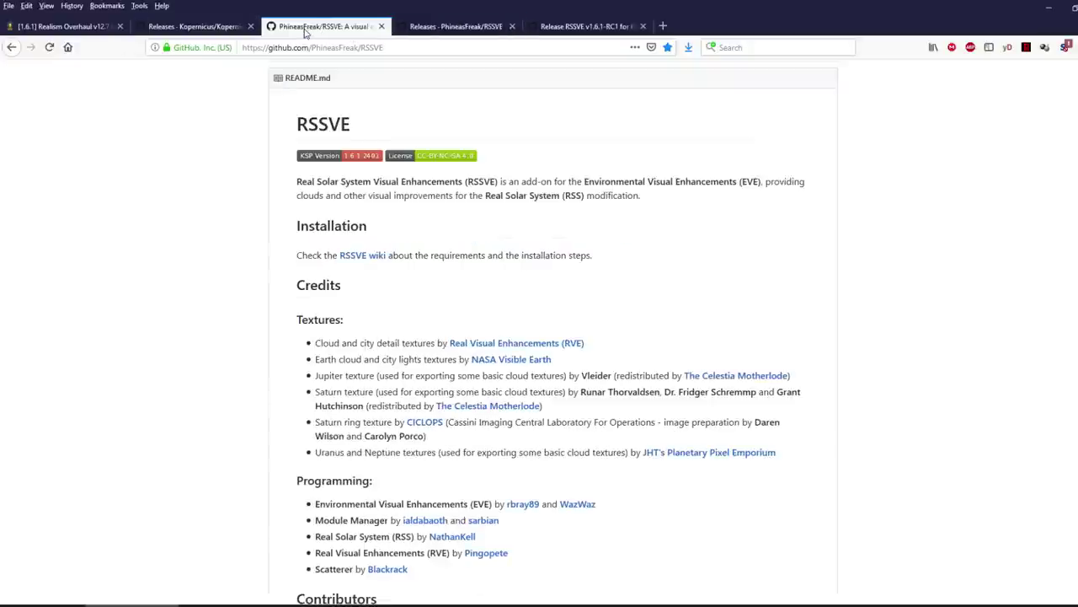
{"action": "right_click", "coordinate": [366, 261]}
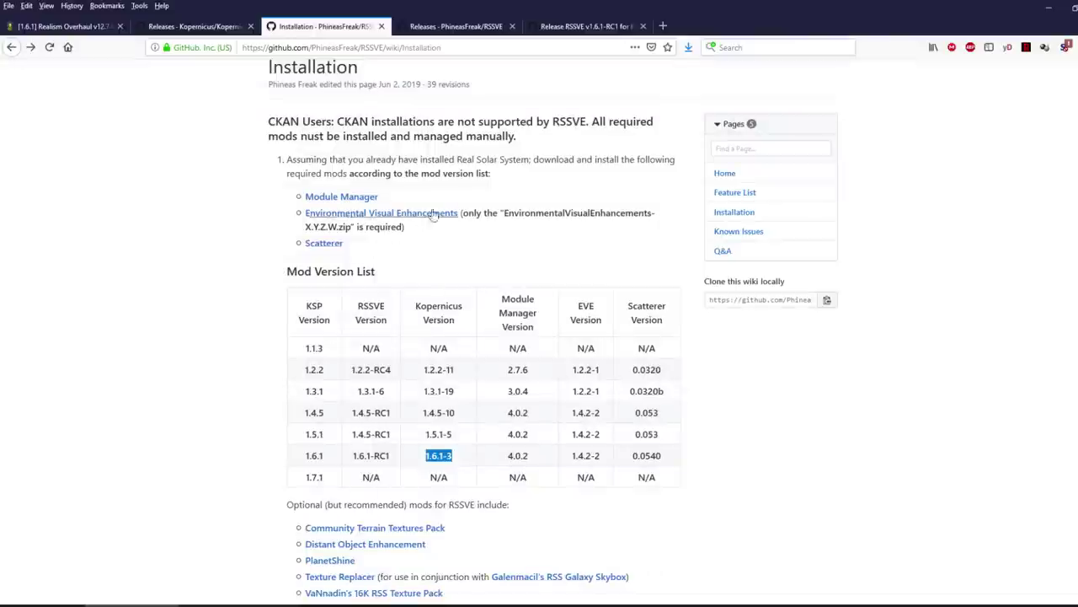
{"action": "scroll", "coordinate": [484, 425], "scroll_direction": "down", "scroll_amount": 5}
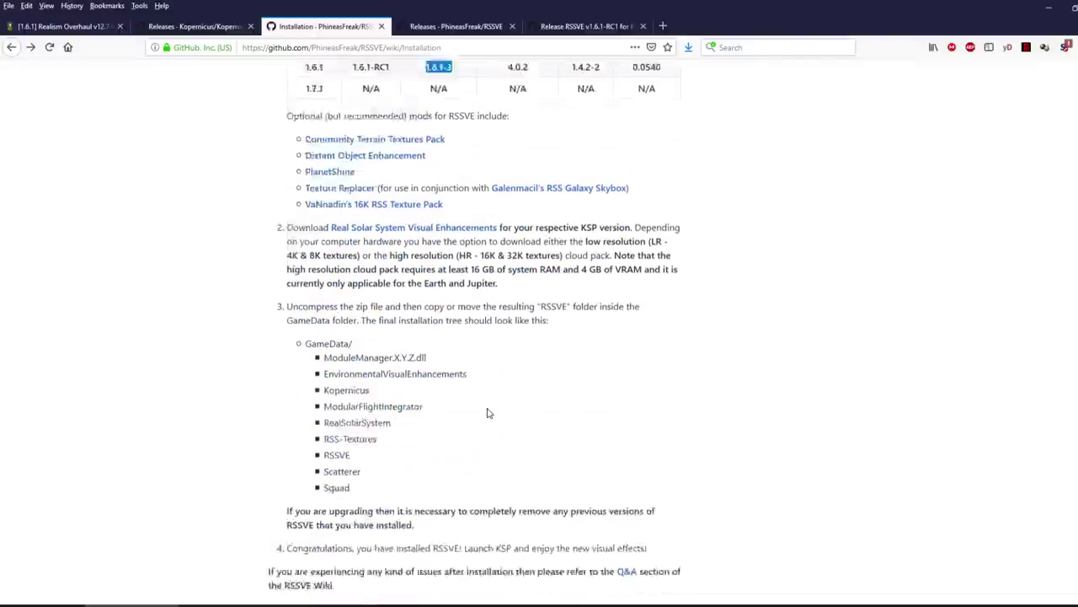
{"action": "scroll", "coordinate": [487, 410], "scroll_direction": "up", "scroll_amount": 6}
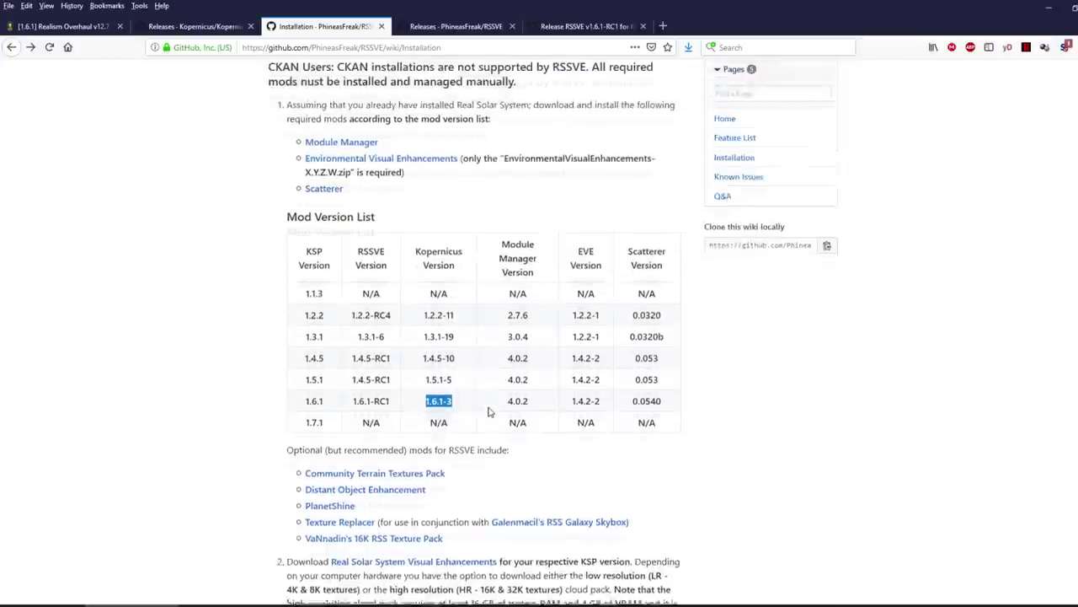
{"action": "left_click", "coordinate": [226, 30]}
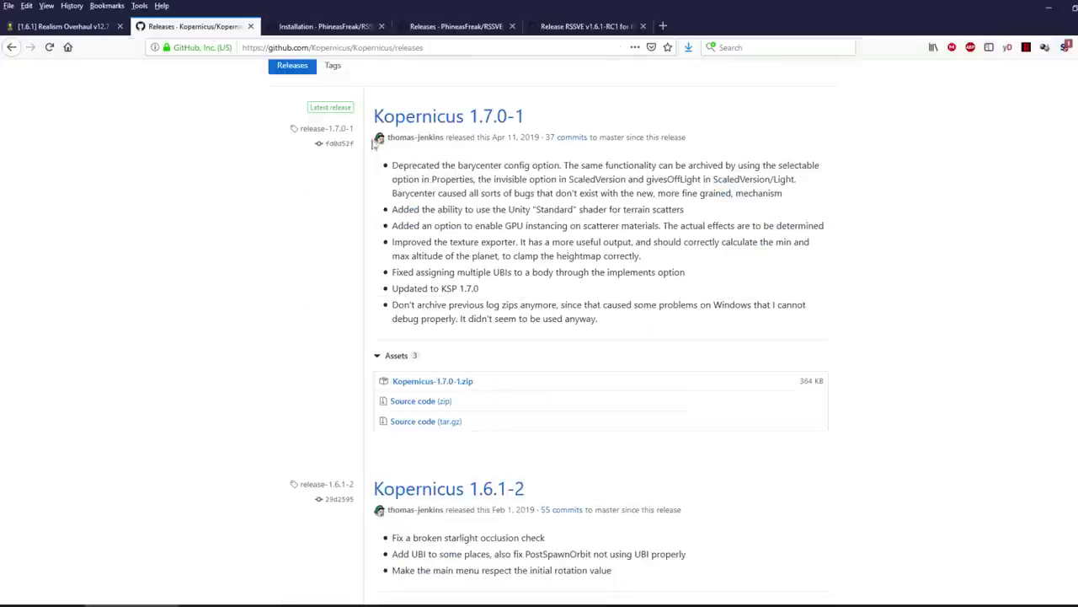
{"action": "scroll", "coordinate": [491, 174], "scroll_direction": "up", "scroll_amount": 1}
{"action": "scroll", "coordinate": [491, 174], "scroll_direction": "down", "scroll_amount": 3}
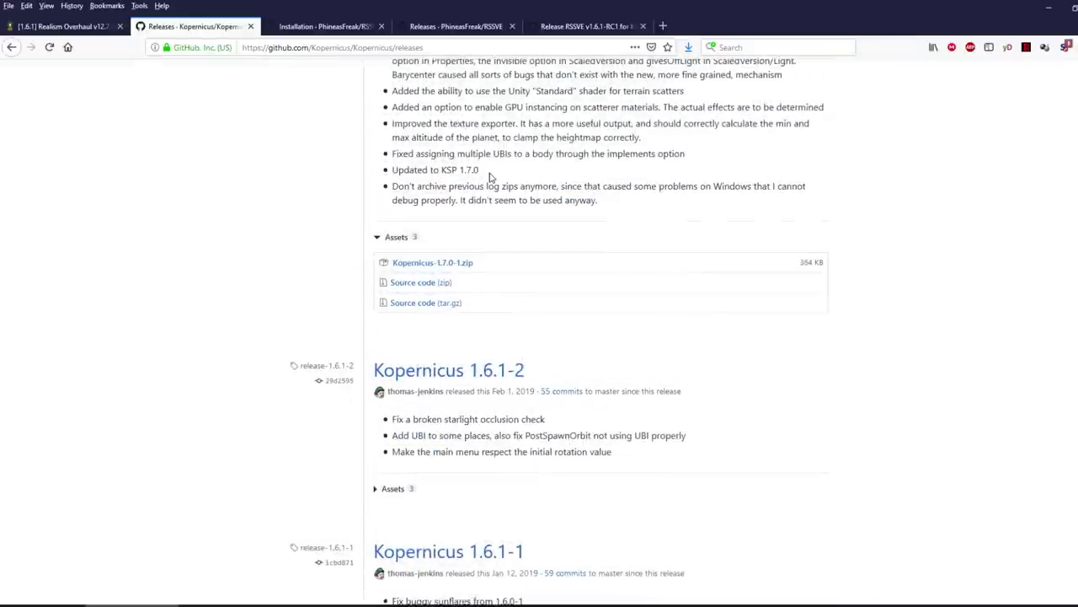
{"action": "scroll", "coordinate": [491, 174], "scroll_direction": "up", "scroll_amount": 1}
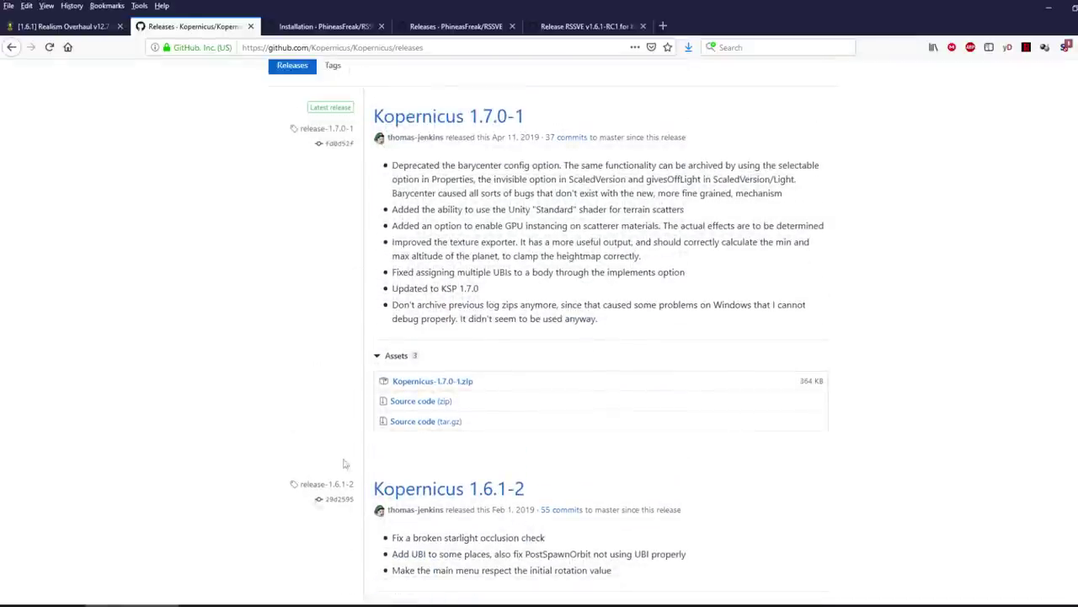
Step: Switch to the RSSVE_HR_v1.6.1-RC1.zip archive in WinRAR and extract its RSSVE folder into GameData
{"action": "key", "text": "alt+Tab"}
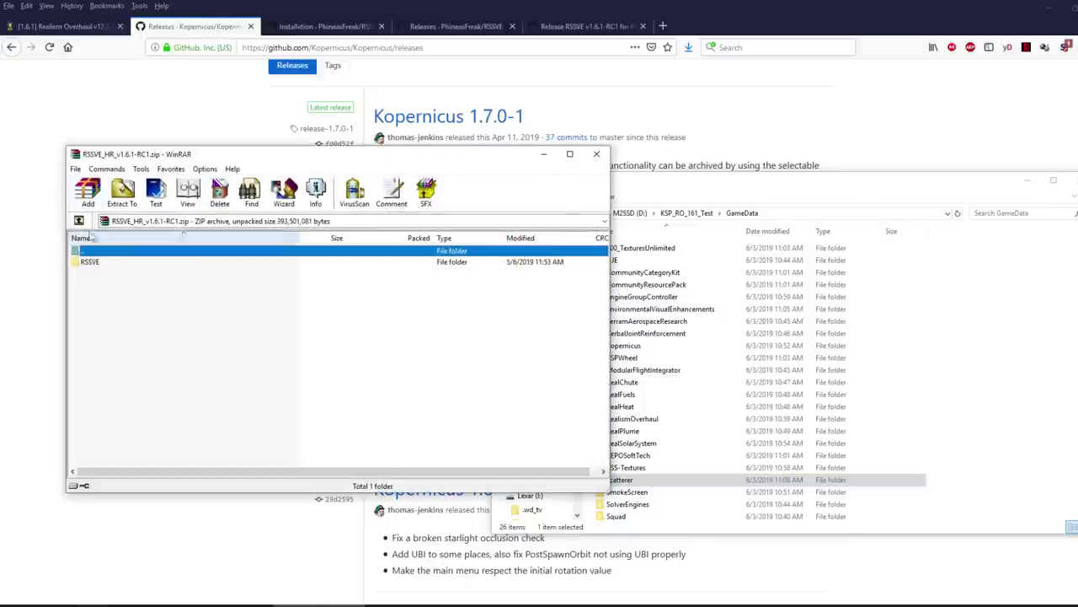
{"action": "double_click", "coordinate": [101, 263]}
{"action": "double_click", "coordinate": [96, 252]}
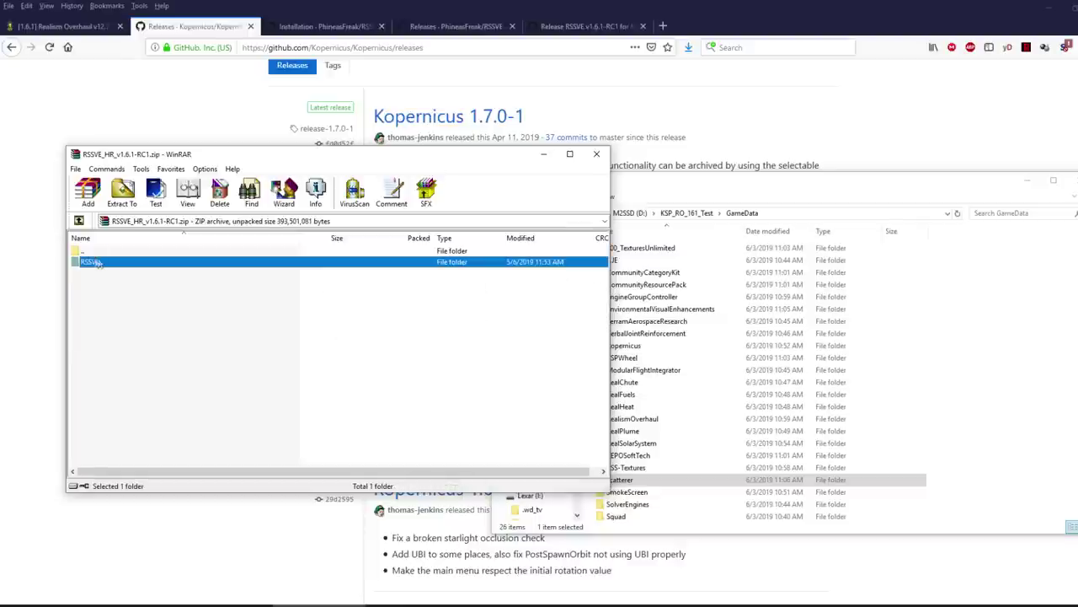
{"action": "left_click_drag", "start_coordinate": [219, 273], "coordinate": [1028, 397]}
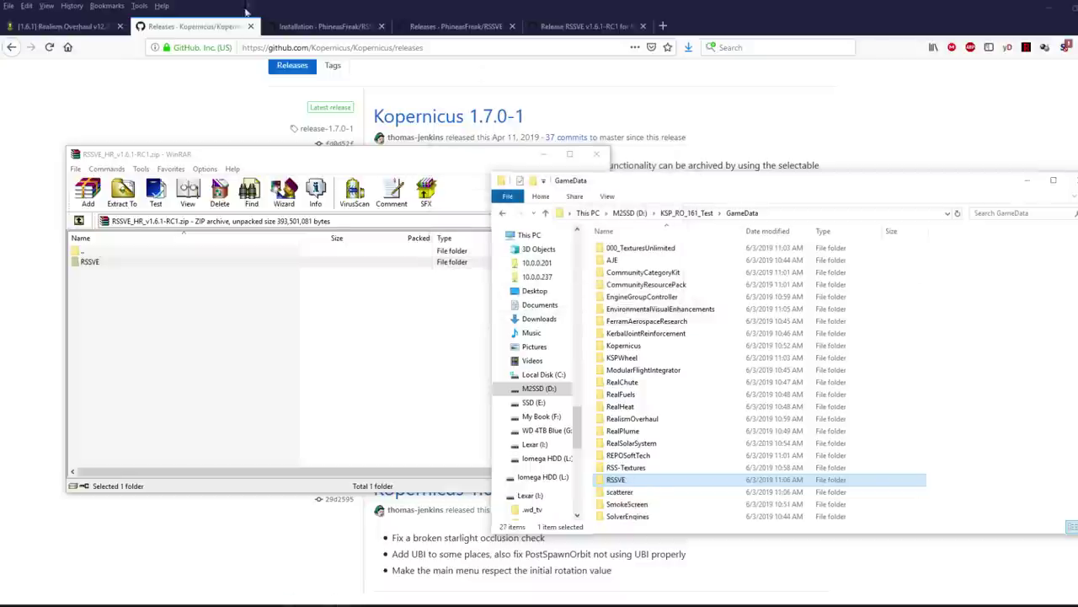
Step: Review the dependencies and recommended mods listed in the Realism Overhaul forum thread
{"action": "left_click", "coordinate": [64, 26]}
{"action": "scroll", "coordinate": [287, 234], "scroll_direction": "up", "scroll_amount": 2}
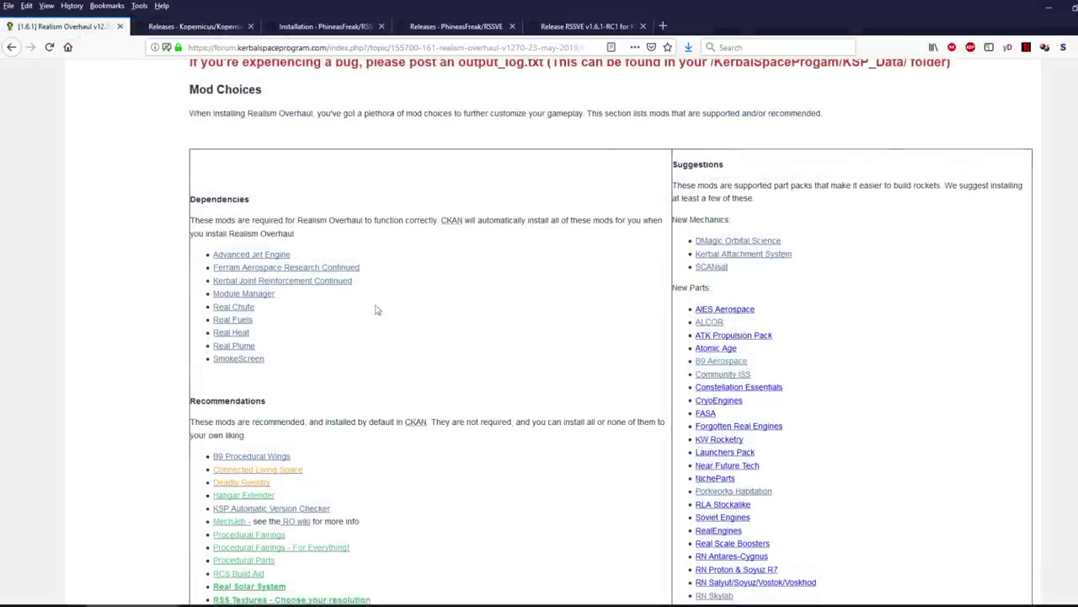
{"action": "scroll", "coordinate": [325, 344], "scroll_direction": "down", "scroll_amount": 3}
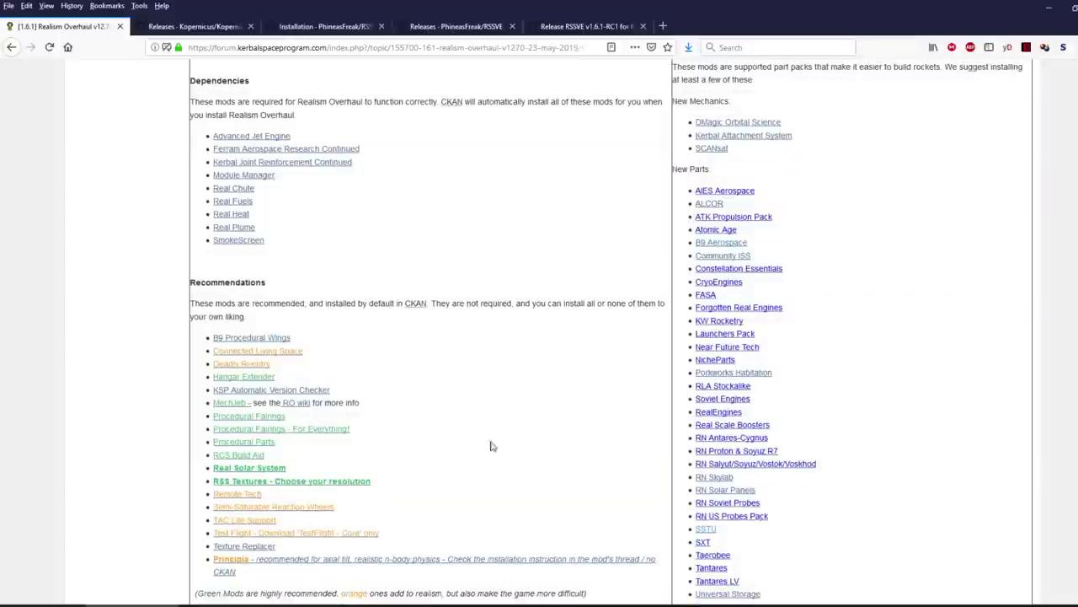
Step: Switch to File Explorer, go to the KSP_RO_161_Test folder and launch Kerbal Space Program
{"action": "key", "text": "alt+Tab"}
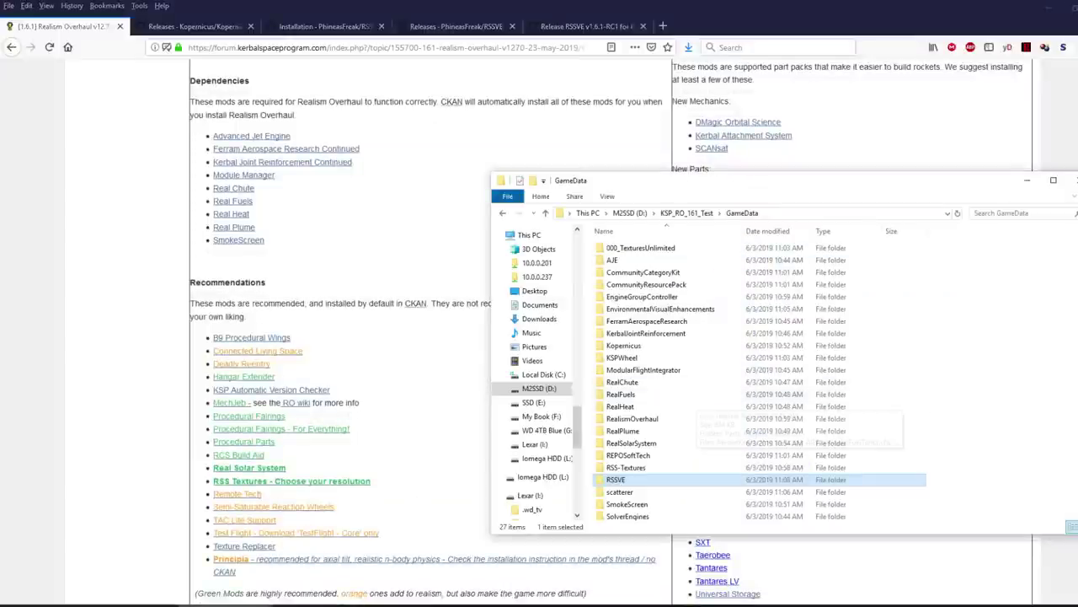
{"action": "left_click", "coordinate": [689, 214]}
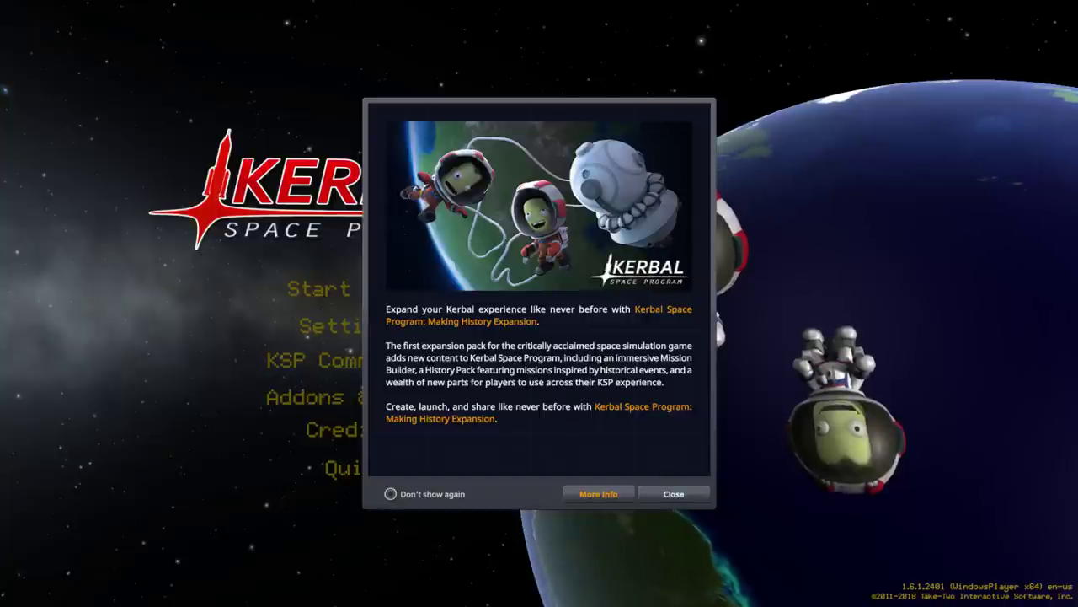
Step: Dismiss the Making History notice permanently, start a new Sandbox game named default at Normal difficulty, and close the Space Center welcome message
{"action": "left_click", "coordinate": [390, 493]}
{"action": "left_click", "coordinate": [673, 493]}
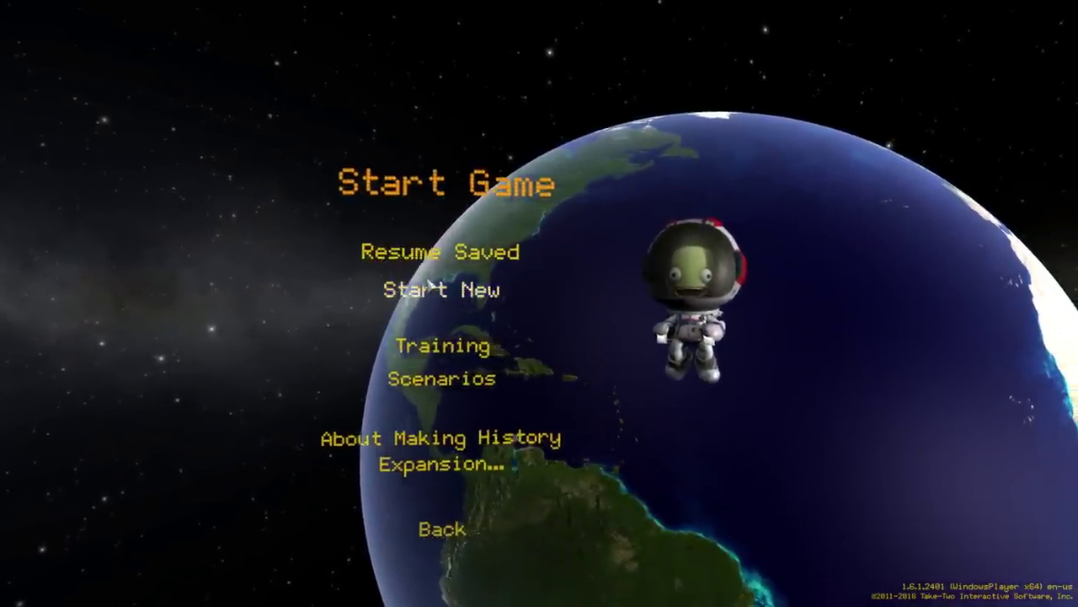
{"action": "left_click", "coordinate": [394, 286]}
{"action": "left_click", "coordinate": [527, 260]}
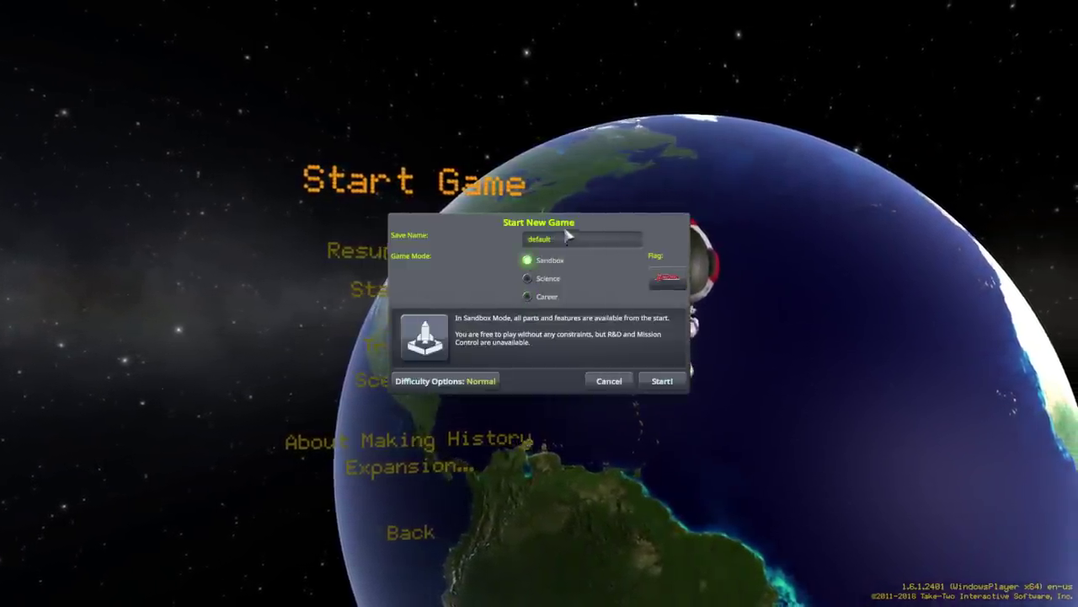
{"action": "left_click", "coordinate": [662, 381]}
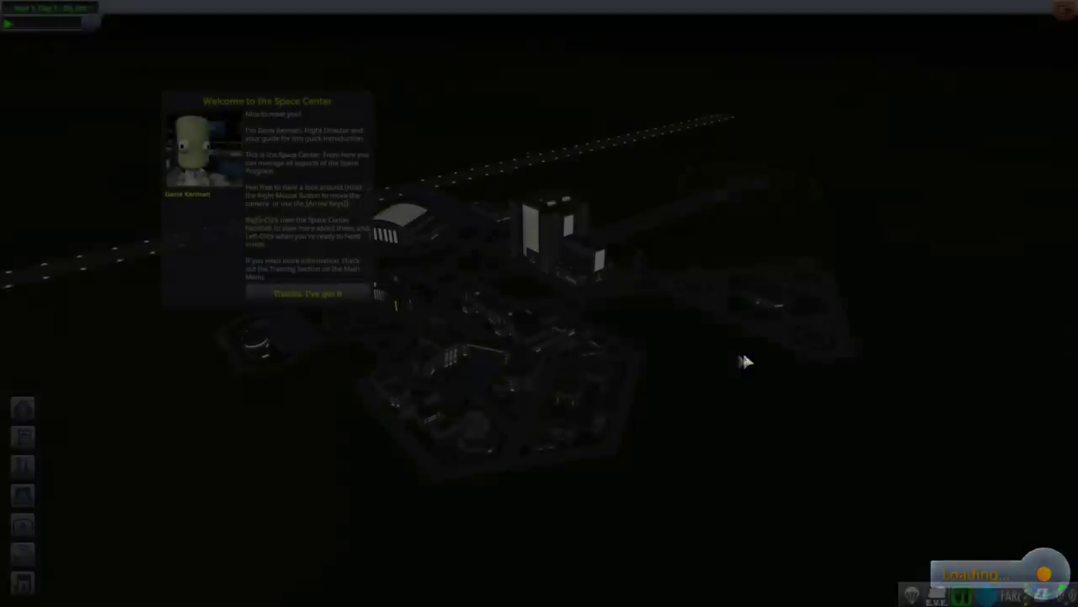
{"action": "left_click", "coordinate": [305, 297]}
Step: Time-warp the Space Center from night into daylight while viewing its facilities
{"action": "left_click_drag", "start_coordinate": [781, 463], "coordinate": [556, 343]}
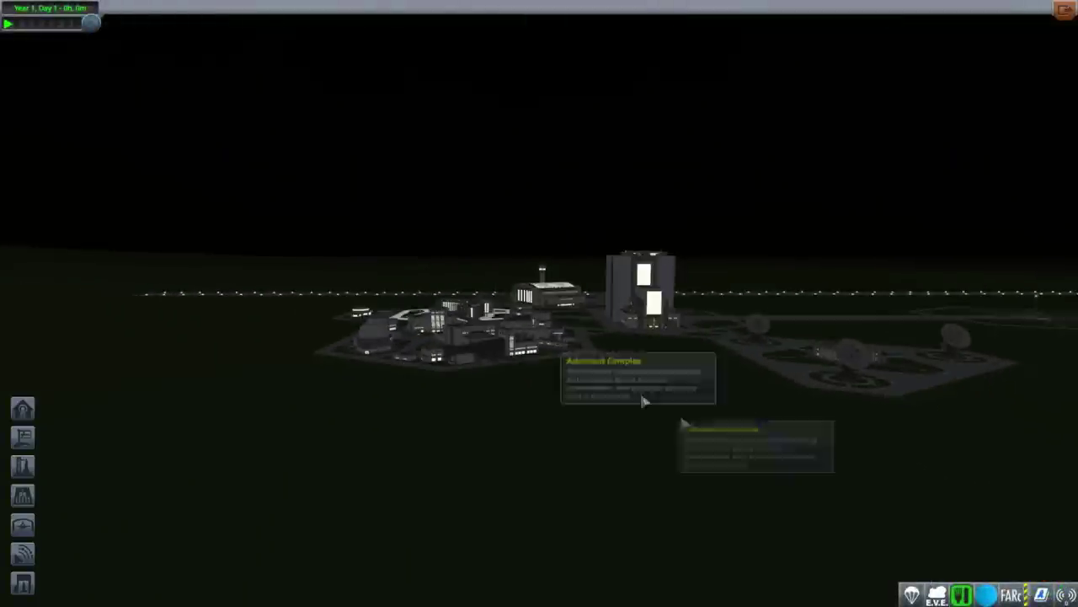
{"action": "key", "text": "period"}
{"action": "key", "text": "period"}
{"action": "key", "text": "period"}
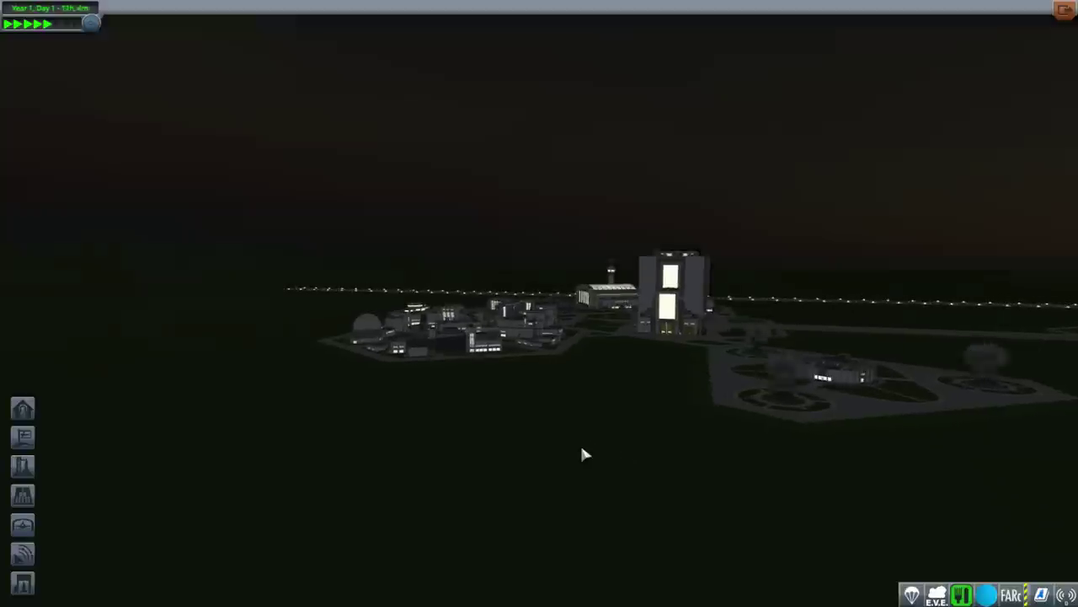
{"action": "key", "text": "comma"}
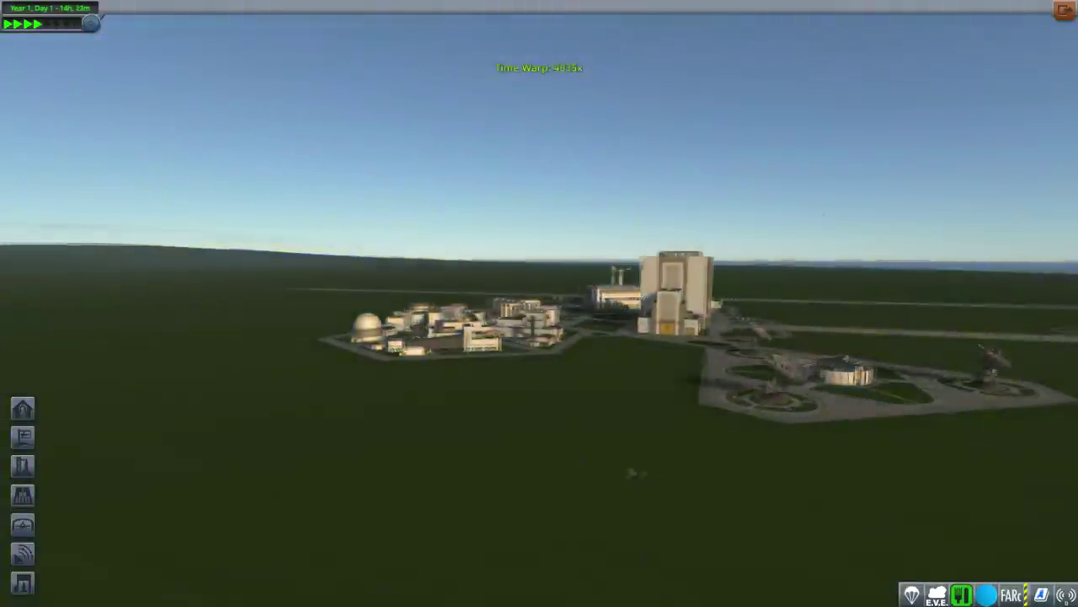
{"action": "left_click_drag", "start_coordinate": [632, 472], "coordinate": [486, 464]}
{"action": "key", "text": "period"}
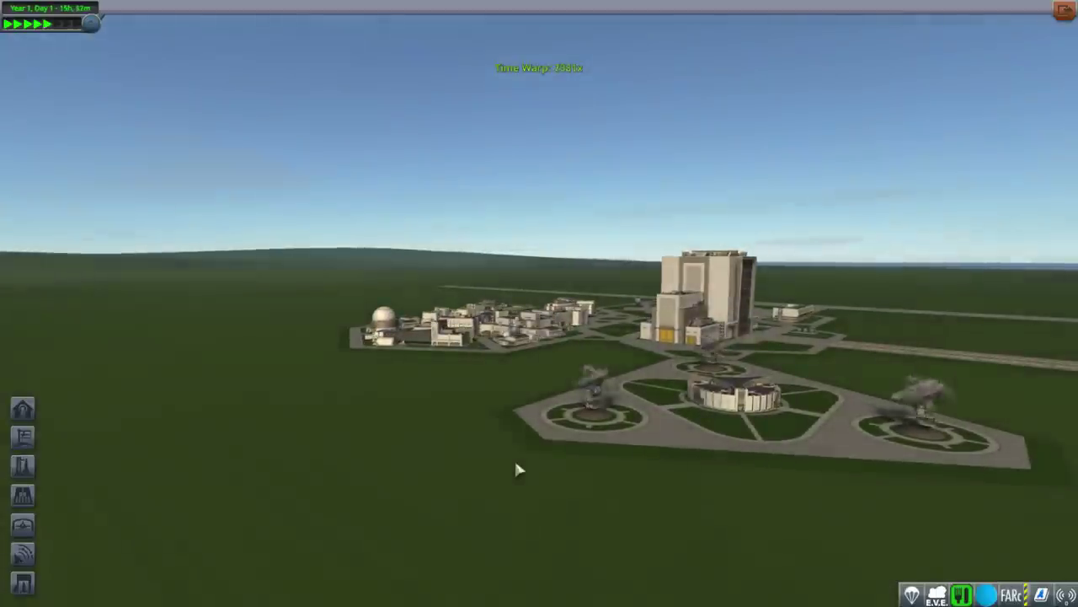
{"action": "key", "text": "comma"}
{"action": "left_click_drag", "start_coordinate": [516, 465], "coordinate": [387, 464]}
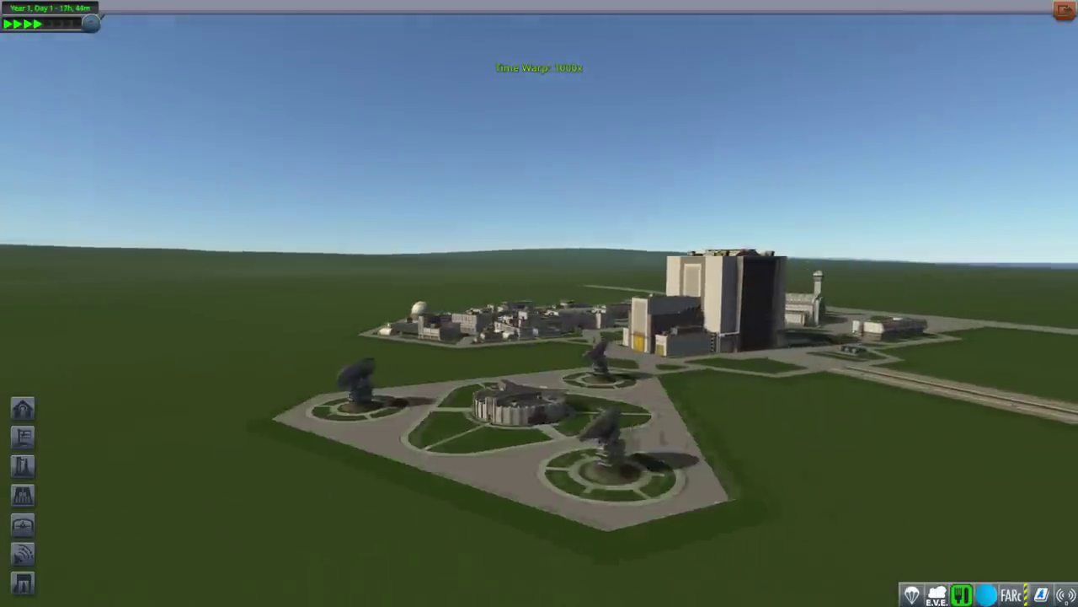
Step: Examine the Space Center's buildings, terrain and sky from several angles and distances in daylight
{"action": "left_click_drag", "start_coordinate": [640, 470], "coordinate": [687, 458]}
{"action": "left_click_drag", "start_coordinate": [739, 433], "coordinate": [684, 435]}
{"action": "right_click", "coordinate": [558, 408]}
{"action": "left_click", "coordinate": [818, 526]}
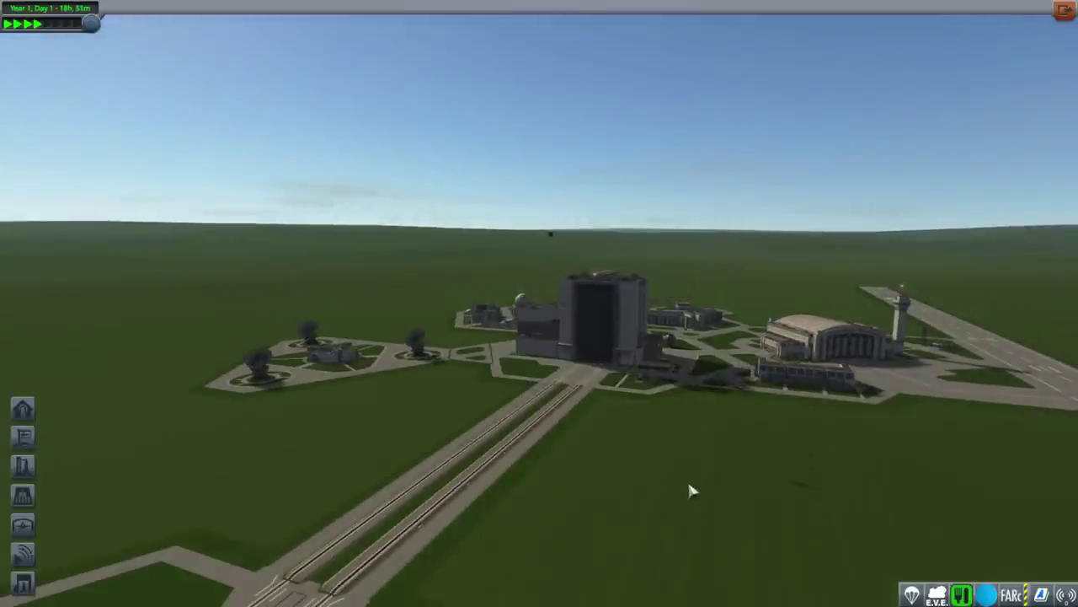
{"action": "left_click_drag", "start_coordinate": [689, 485], "coordinate": [705, 509]}
{"action": "scroll", "coordinate": [704, 507], "scroll_direction": "up", "scroll_amount": 2}
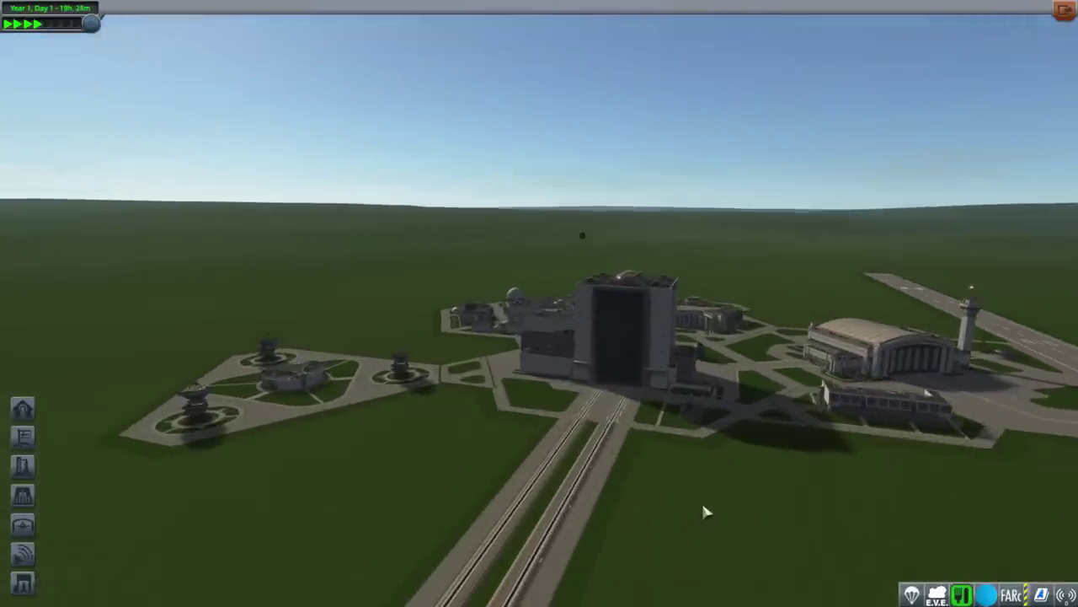
{"action": "scroll", "coordinate": [704, 506], "scroll_direction": "up", "scroll_amount": 4}
{"action": "scroll", "coordinate": [730, 515], "scroll_direction": "down", "scroll_amount": 2}
{"action": "left_click_drag", "start_coordinate": [733, 511], "coordinate": [715, 504]}
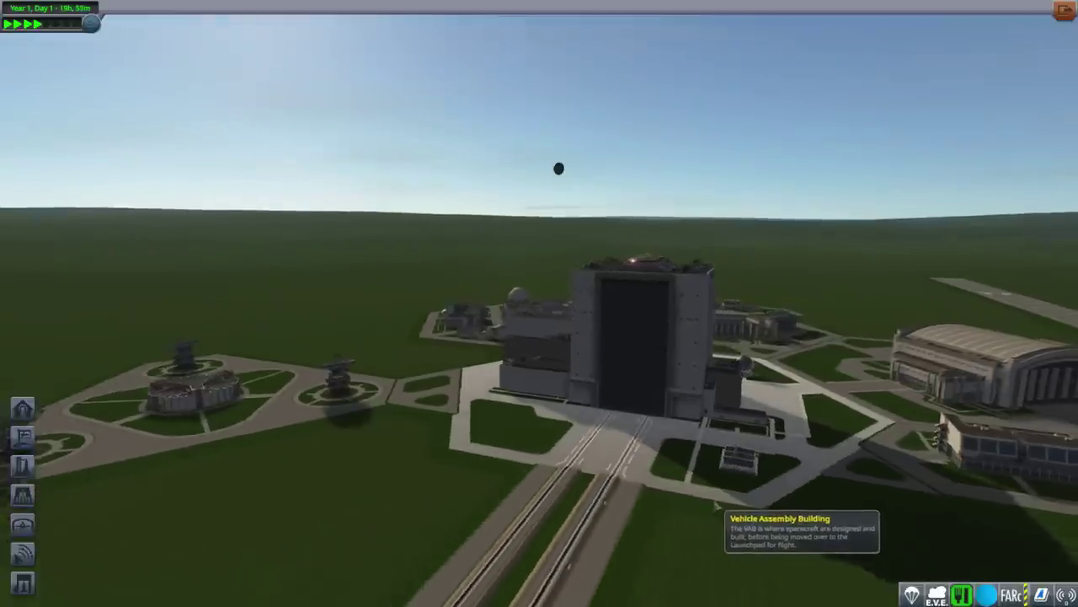
Step: View the Vehicle Assembly Building's facility information, close it, and survey the Space Center from above in the evening light
{"action": "left_click", "coordinate": [723, 508]}
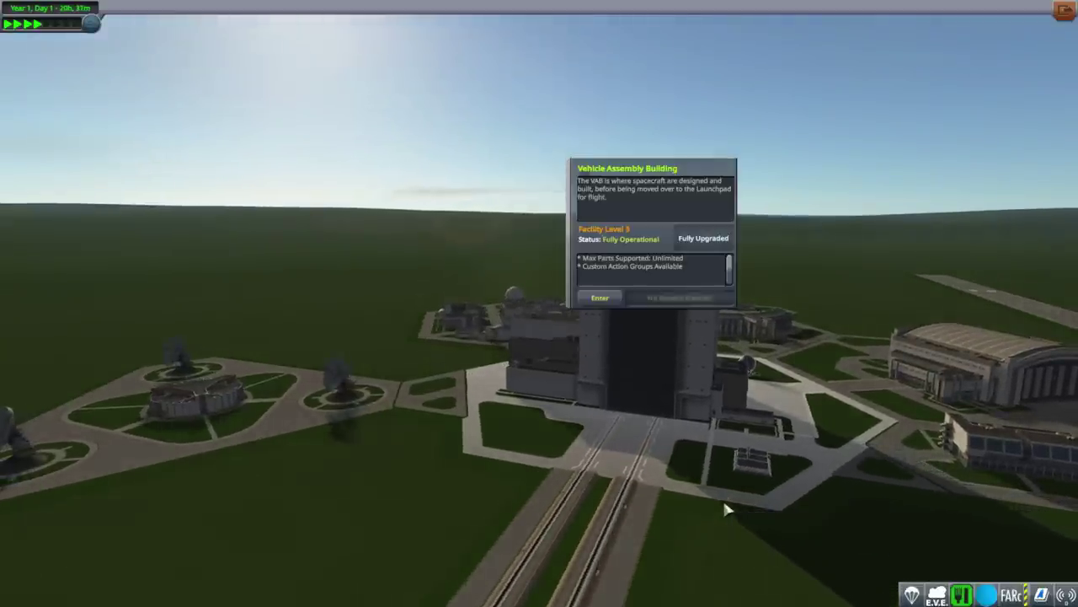
{"action": "left_click", "coordinate": [828, 179]}
{"action": "left_click_drag", "start_coordinate": [828, 179], "coordinate": [373, 291]}
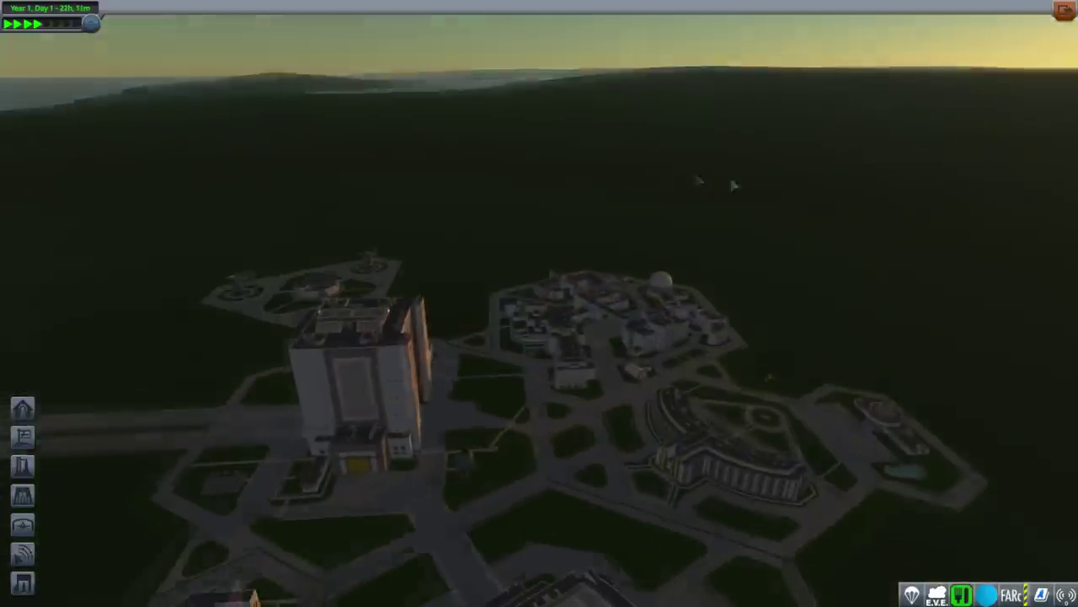
{"action": "left_click_drag", "start_coordinate": [733, 185], "coordinate": [370, 210]}
{"action": "scroll", "coordinate": [272, 431], "scroll_direction": "down", "scroll_amount": 4}
{"action": "left_click_drag", "start_coordinate": [372, 464], "coordinate": [804, 518]}
{"action": "left_click_drag", "start_coordinate": [597, 440], "coordinate": [736, 438]}
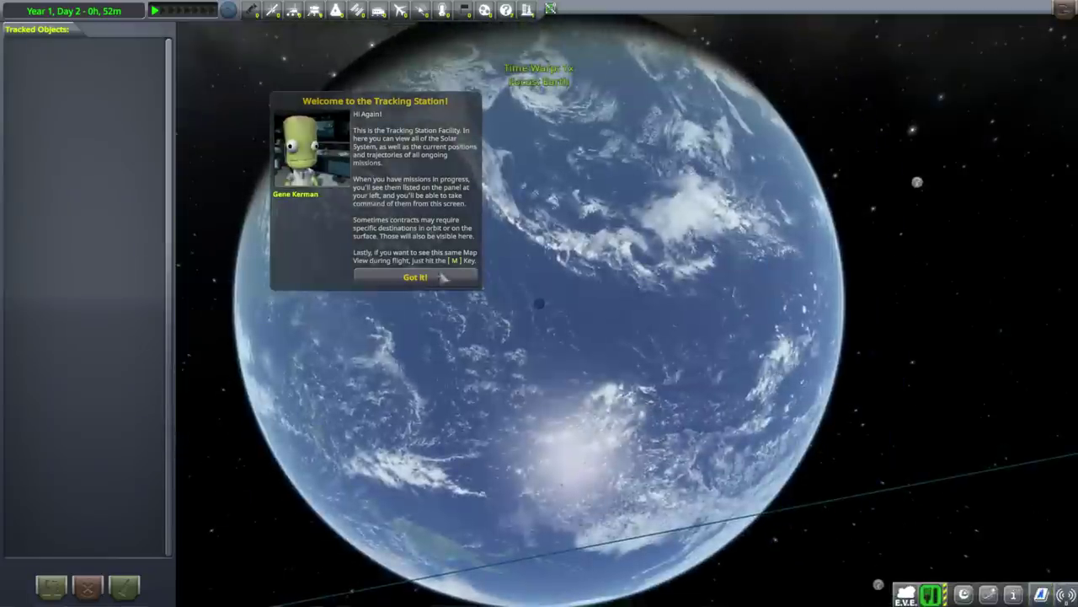
Step: Dismiss the Tracking Station welcome message and inspect Earth's clouds and atmosphere from close up and far out
{"action": "left_click", "coordinate": [430, 275]}
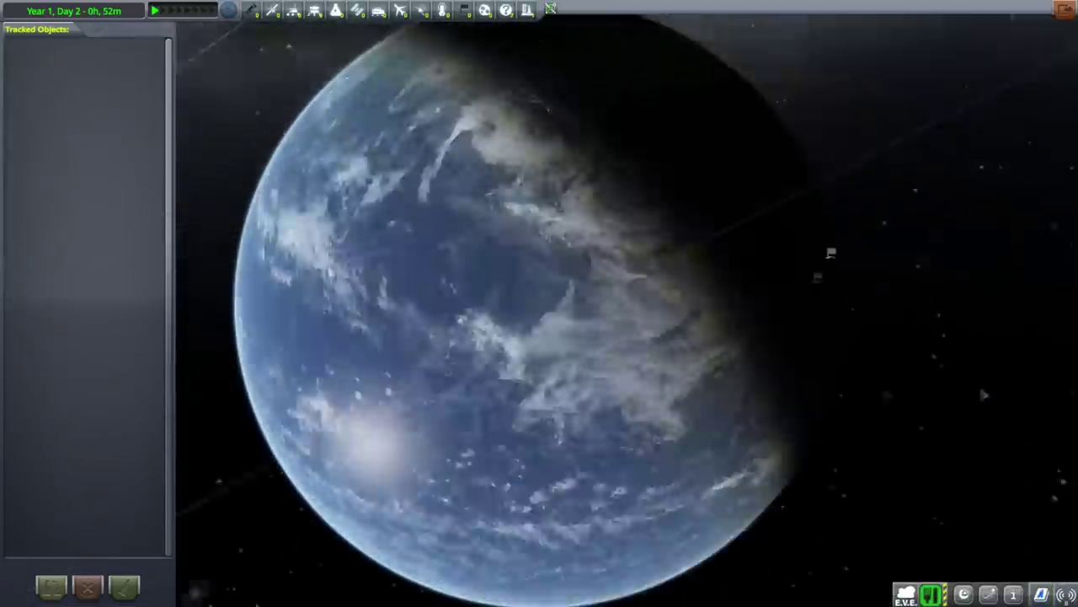
{"action": "left_click_drag", "start_coordinate": [983, 394], "coordinate": [673, 349]}
{"action": "scroll", "coordinate": [673, 349], "scroll_direction": "down", "scroll_amount": 5}
{"action": "scroll", "coordinate": [672, 349], "scroll_direction": "down", "scroll_amount": 10}
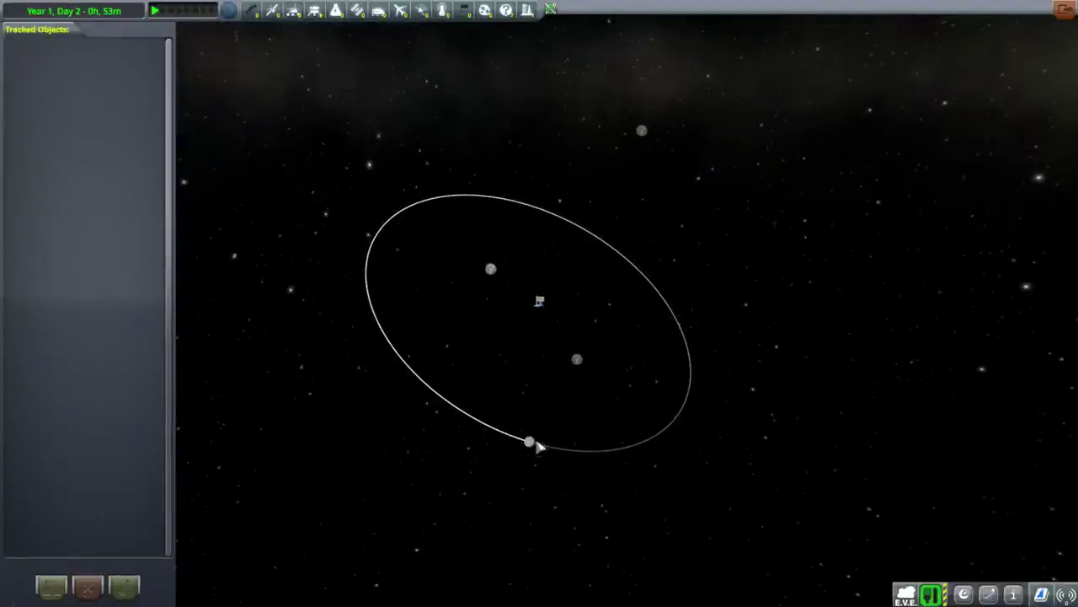
Step: Focus the Tracking Station view on the Moon and examine its surface and its orbit around Earth
{"action": "double_click", "coordinate": [540, 444]}
{"action": "scroll", "coordinate": [615, 421], "scroll_direction": "up", "scroll_amount": 10}
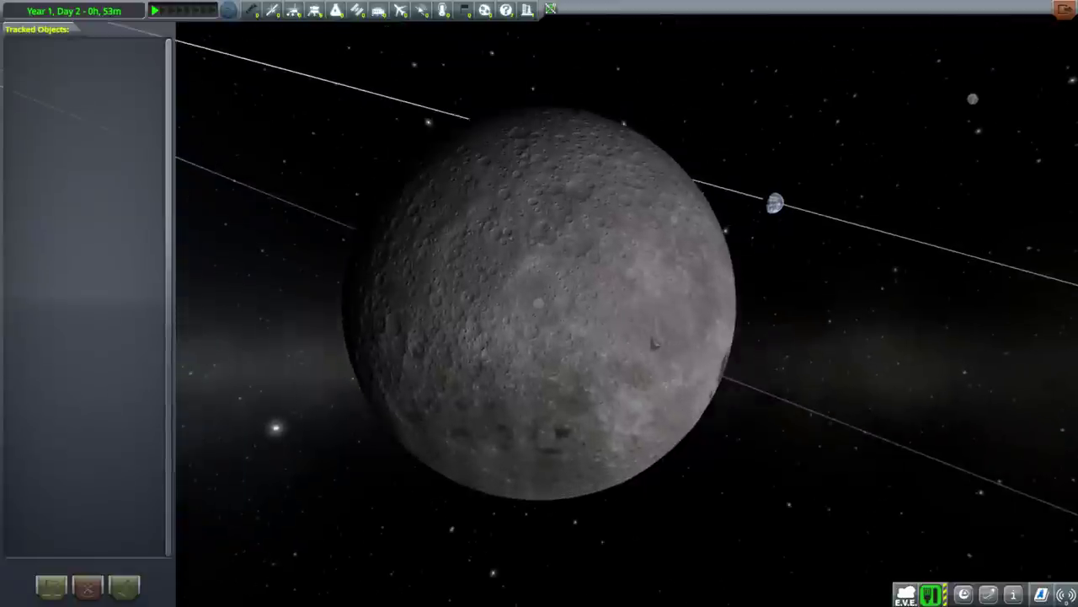
{"action": "left_click_drag", "start_coordinate": [655, 343], "coordinate": [664, 392]}
{"action": "scroll", "coordinate": [670, 361], "scroll_direction": "down", "scroll_amount": 10}
{"action": "scroll", "coordinate": [686, 388], "scroll_direction": "down", "scroll_amount": 8}
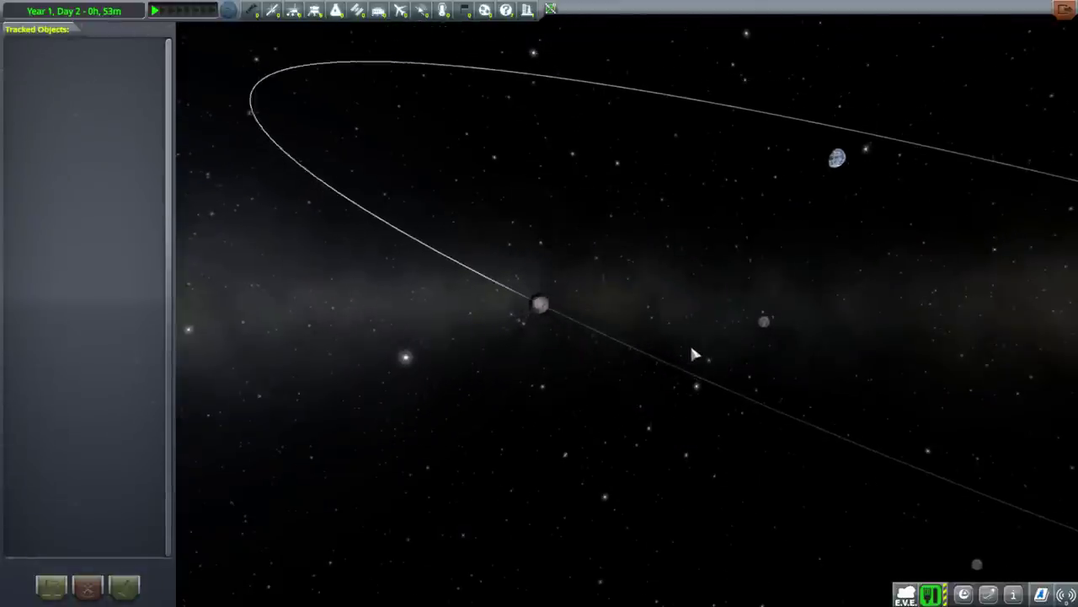
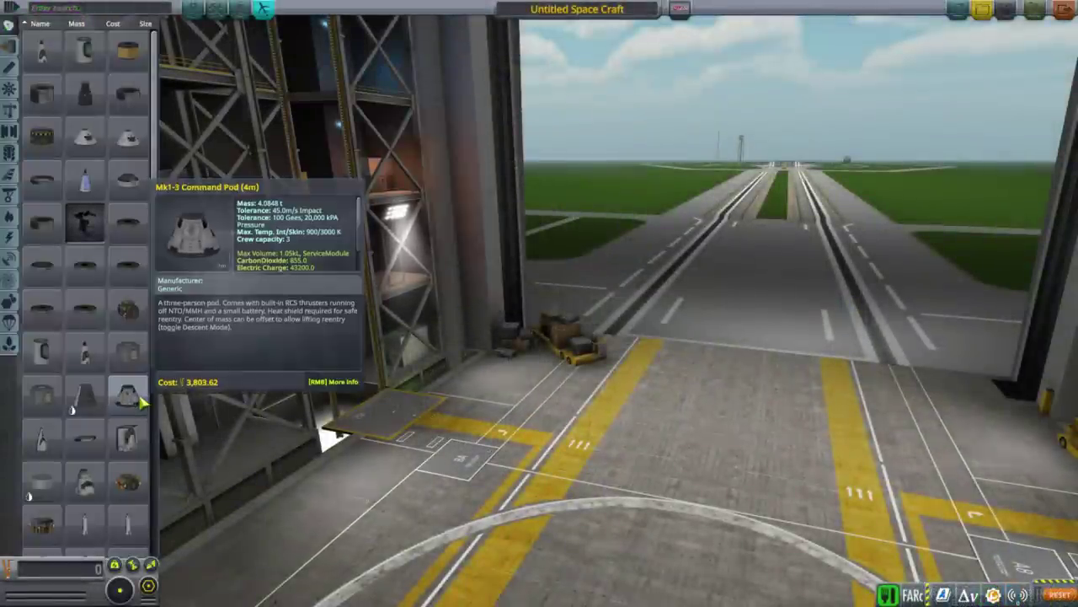
Step: Review the extended details of the Mk1-3, Soyuz 7K-OK, SSTU and Orion crew parts in the Vehicle Assembly Building
{"action": "right_click", "coordinate": [143, 403]}
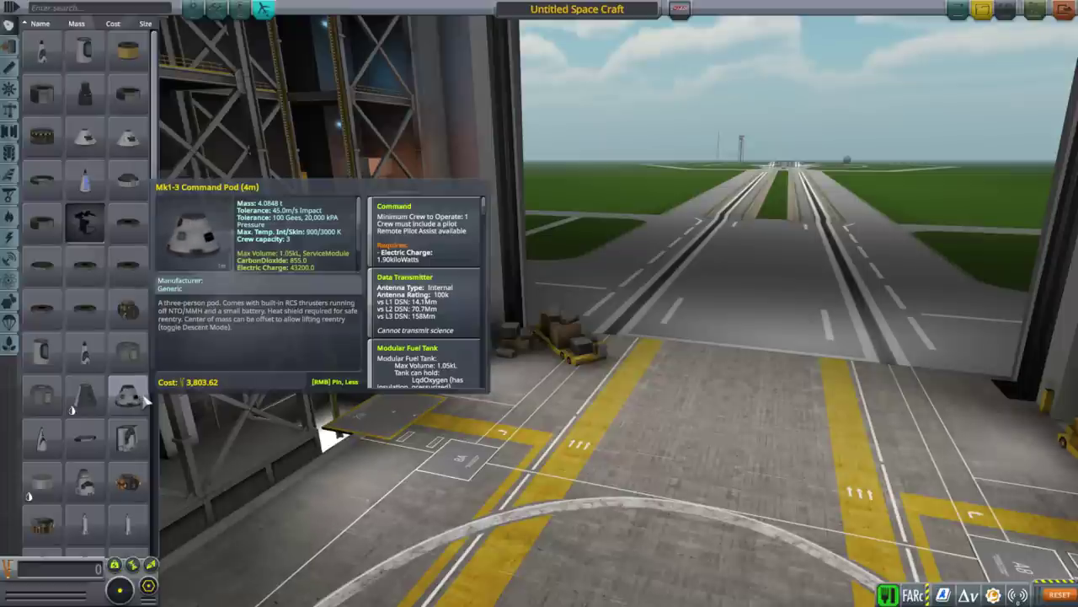
{"action": "scroll", "coordinate": [141, 466], "scroll_direction": "down", "scroll_amount": 6}
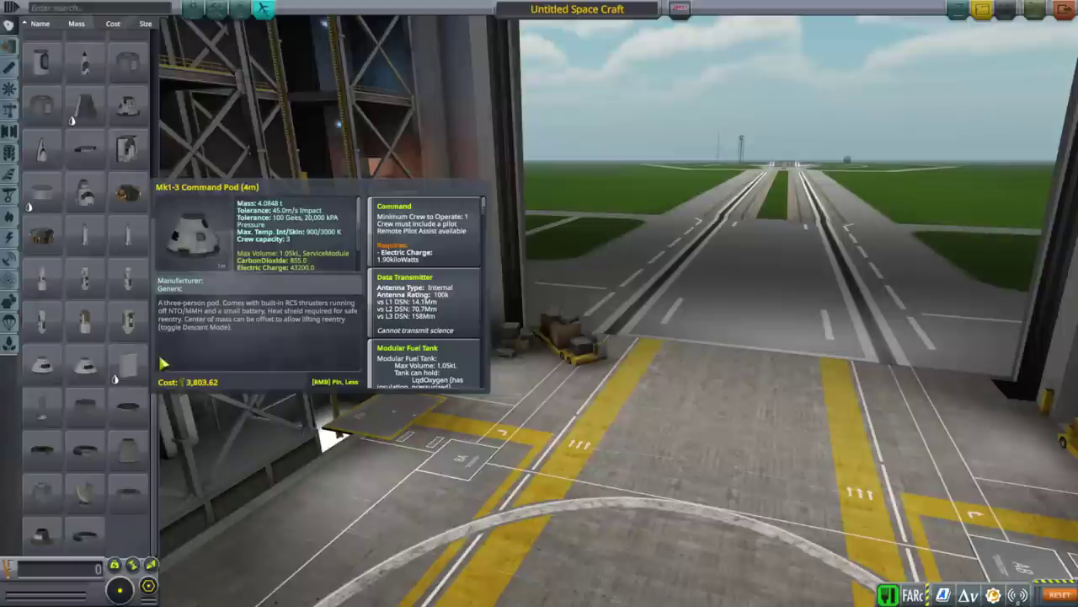
{"action": "mouse_move", "coordinate": [141, 466]}
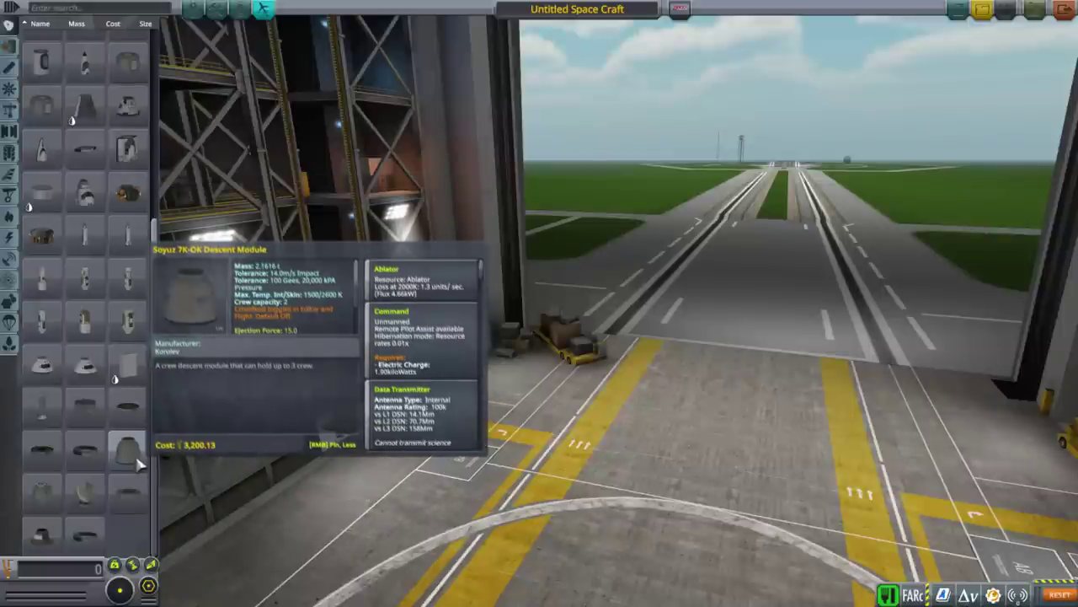
{"action": "mouse_move", "coordinate": [116, 425]}
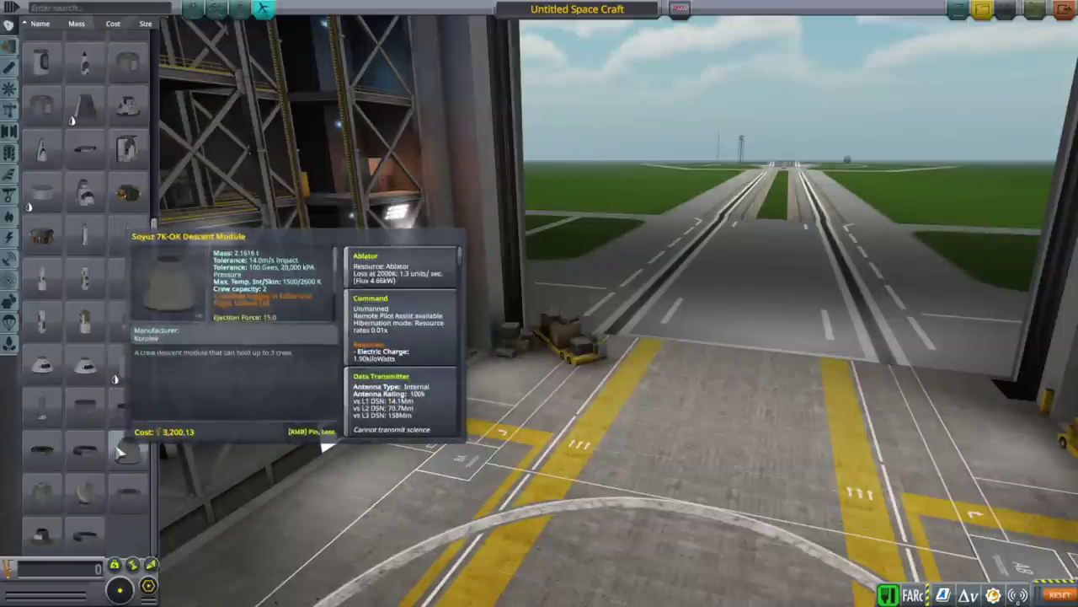
{"action": "scroll", "coordinate": [131, 287], "scroll_direction": "up", "scroll_amount": 2}
{"action": "mouse_move", "coordinate": [130, 286]}
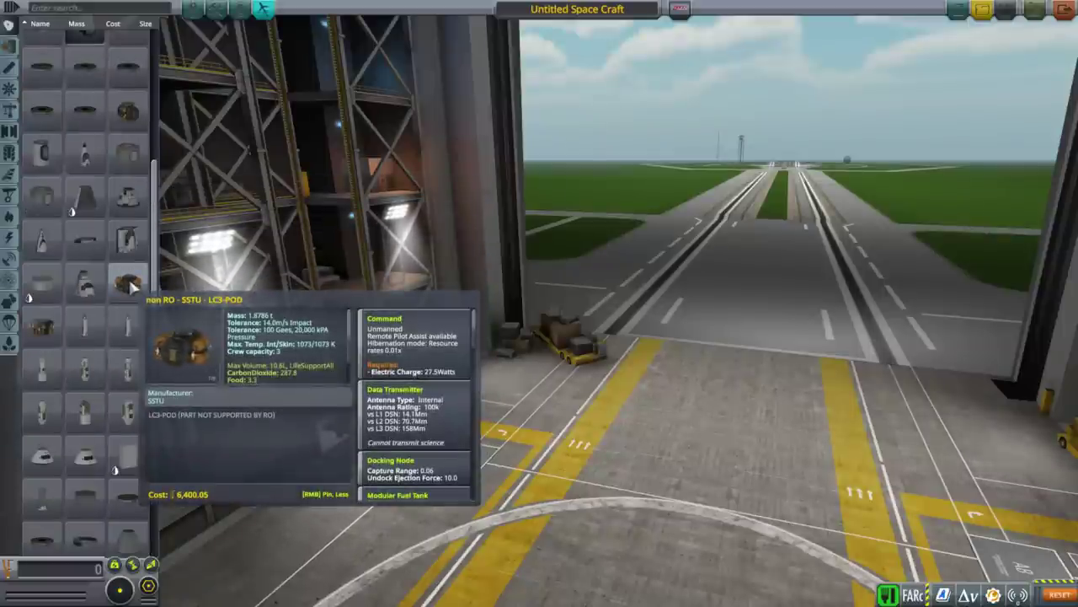
{"action": "mouse_move", "coordinate": [84, 331]}
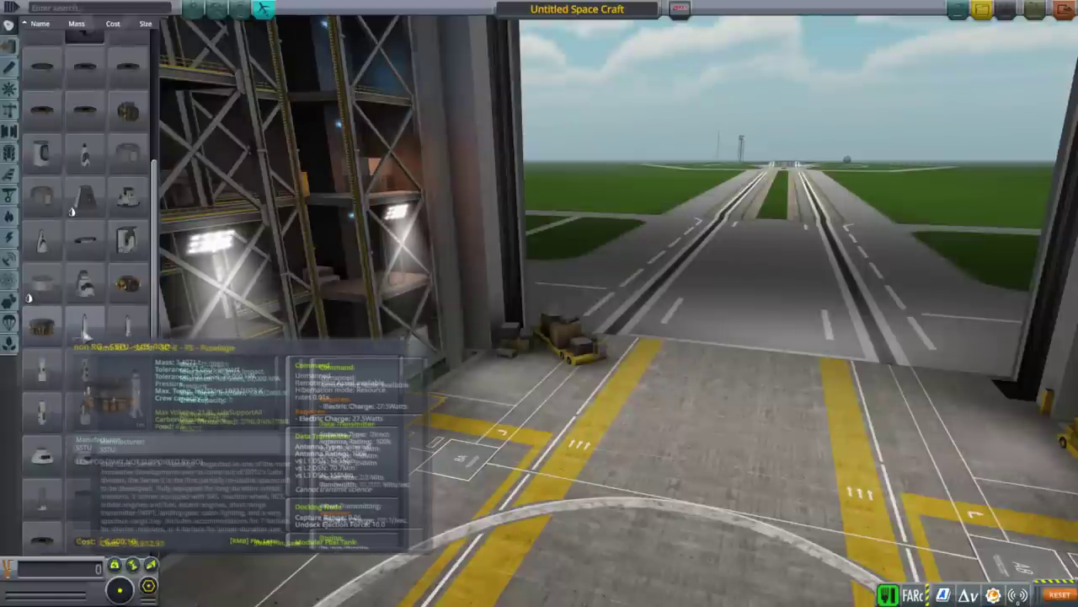
{"action": "mouse_move", "coordinate": [52, 389]}
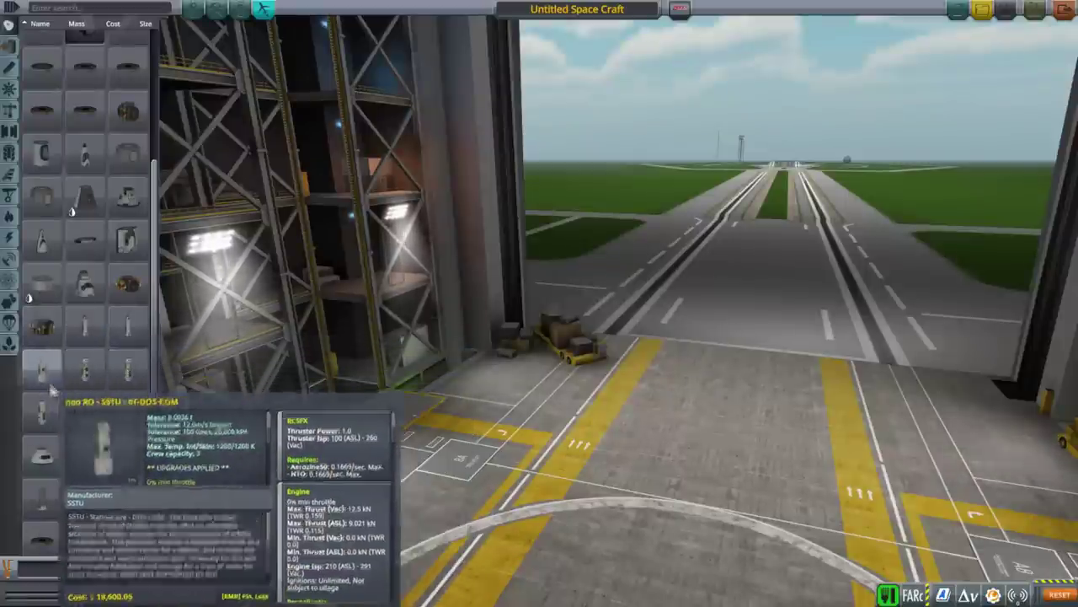
{"action": "mouse_move", "coordinate": [84, 455]}
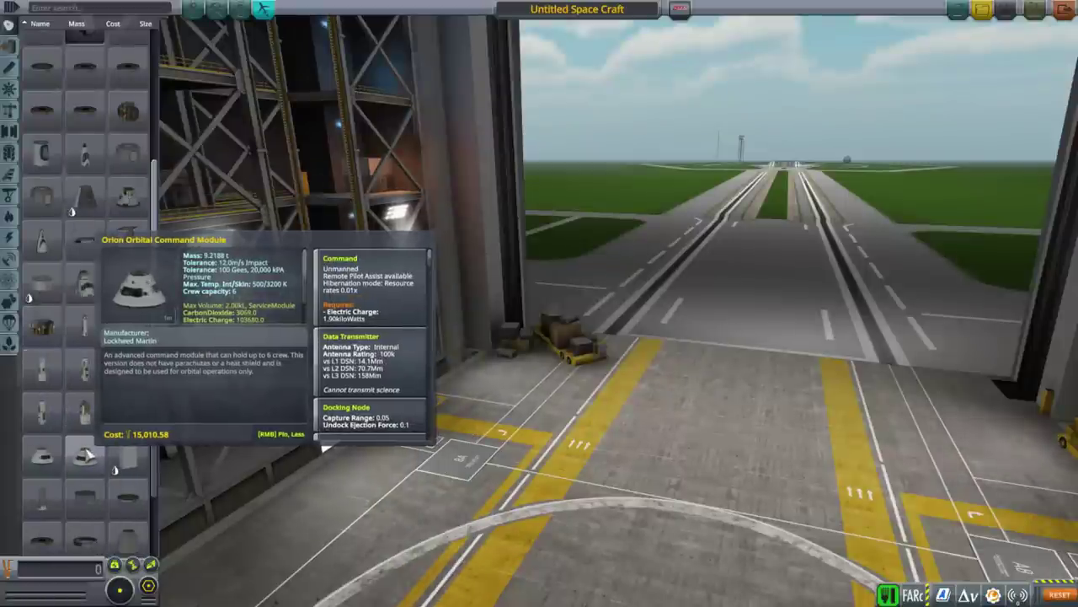
Step: Compare the Apollo Command Module variants with the cockpit, station and Saturn IB/V Instrument Unit parts
{"action": "scroll", "coordinate": [84, 455], "scroll_direction": "up", "scroll_amount": 5}
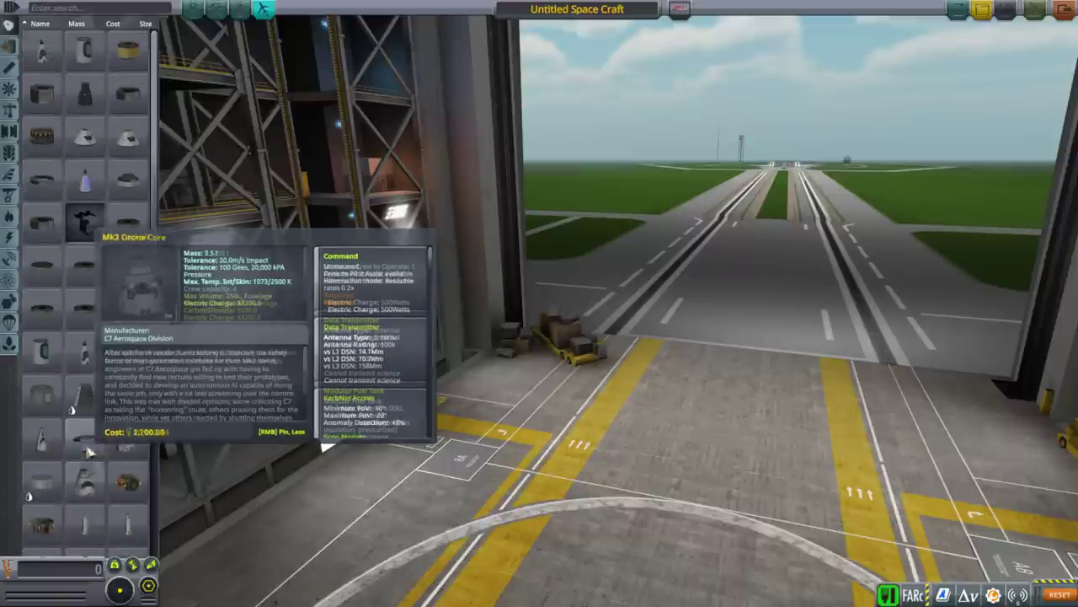
{"action": "mouse_move", "coordinate": [132, 144]}
{"action": "mouse_move", "coordinate": [94, 146]}
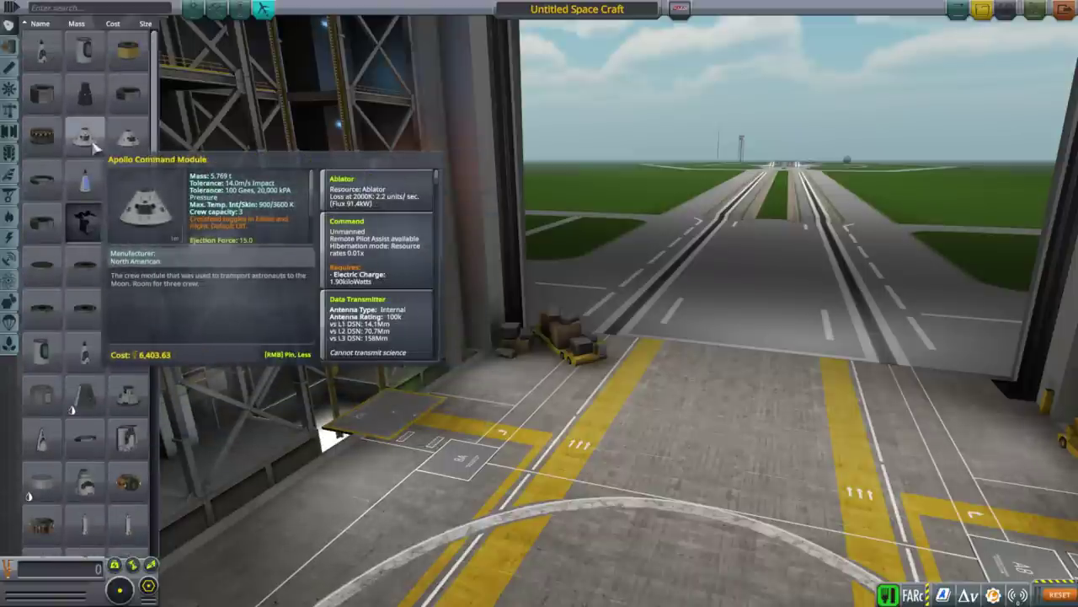
{"action": "scroll", "coordinate": [137, 361], "scroll_direction": "down", "scroll_amount": 2}
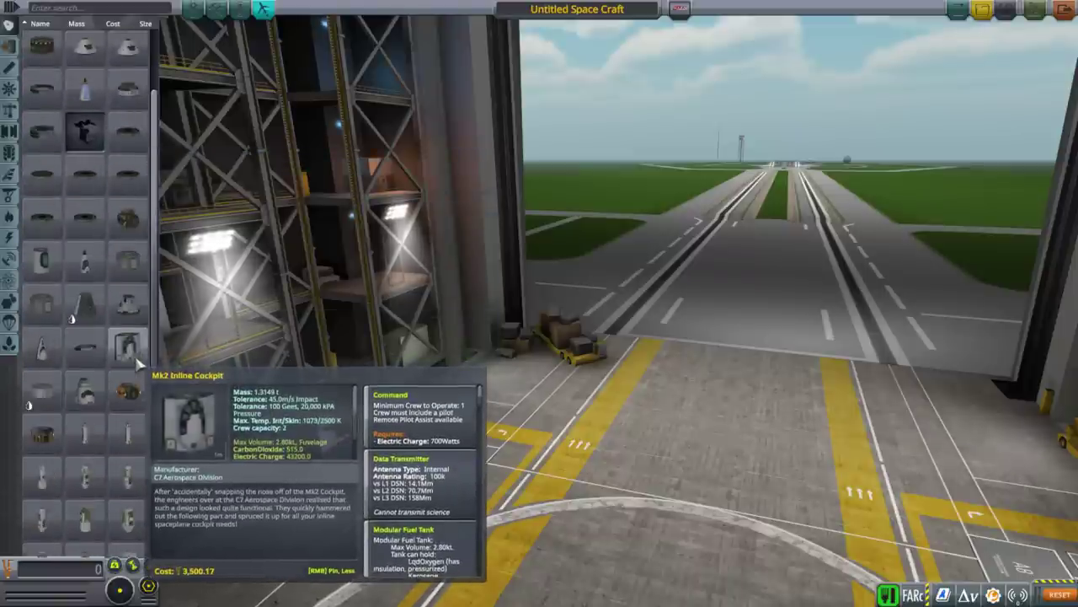
{"action": "scroll", "coordinate": [138, 361], "scroll_direction": "down", "scroll_amount": 2}
{"action": "scroll", "coordinate": [139, 370], "scroll_direction": "down", "scroll_amount": 2}
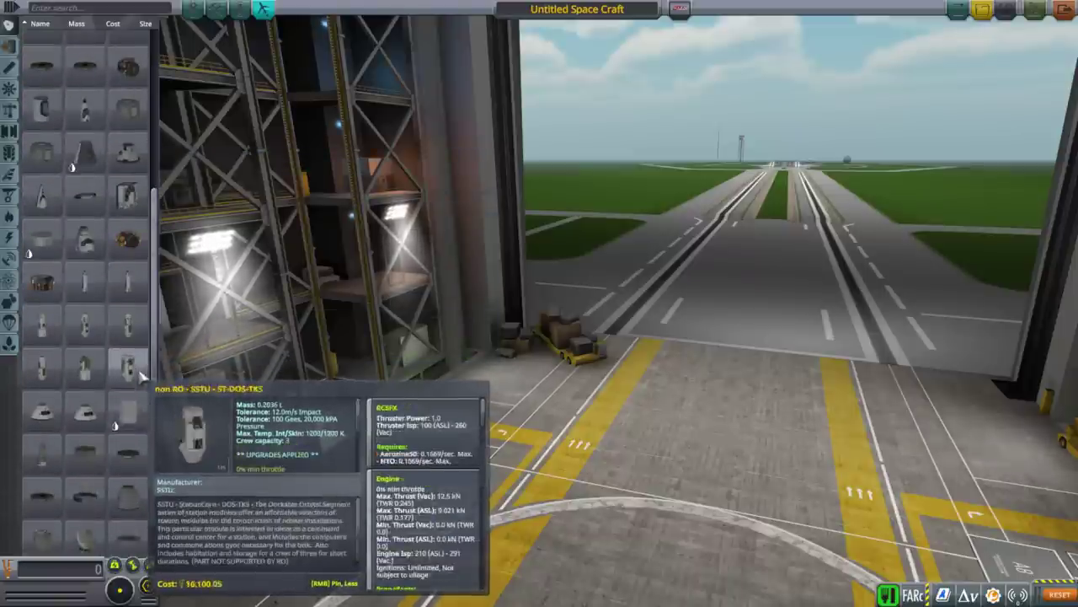
{"action": "mouse_move", "coordinate": [95, 499]}
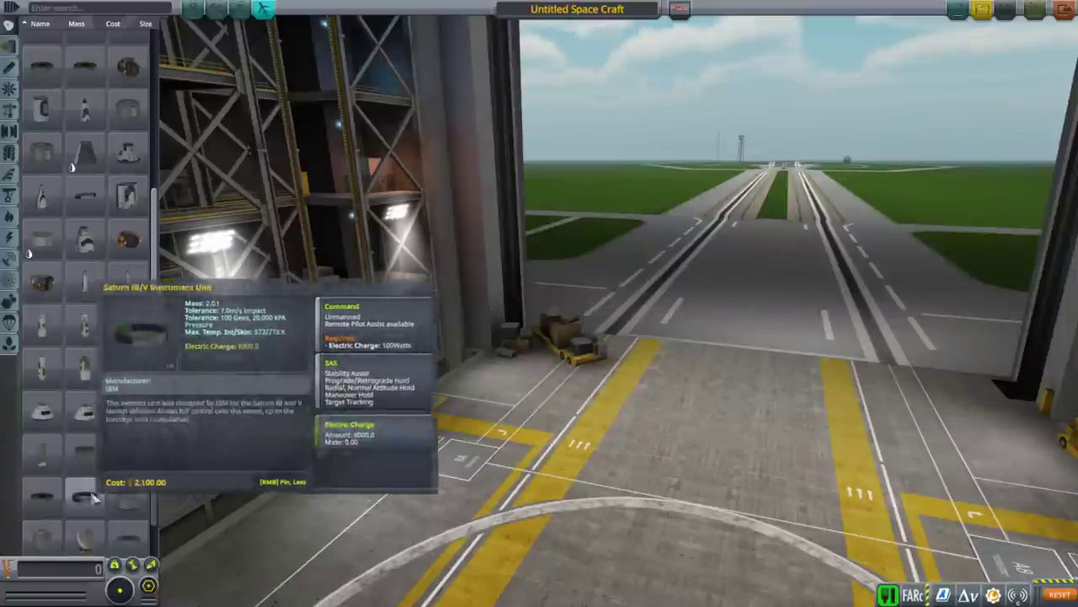
{"action": "scroll", "coordinate": [104, 385], "scroll_direction": "up", "scroll_amount": 6}
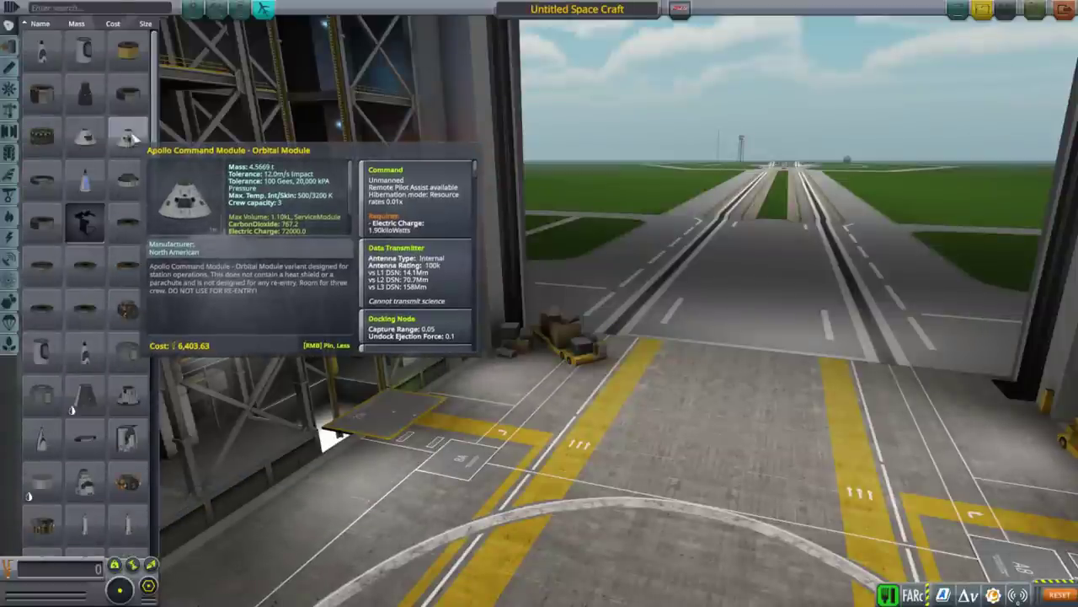
Step: Place the Apollo Command Module - Orbital Module as the root part, reposition it higher in the hangar, and show the fuel tank parts
{"action": "left_click", "coordinate": [132, 137]}
{"action": "left_click_drag", "start_coordinate": [590, 362], "coordinate": [693, 260]}
{"action": "left_click", "coordinate": [680, 263]}
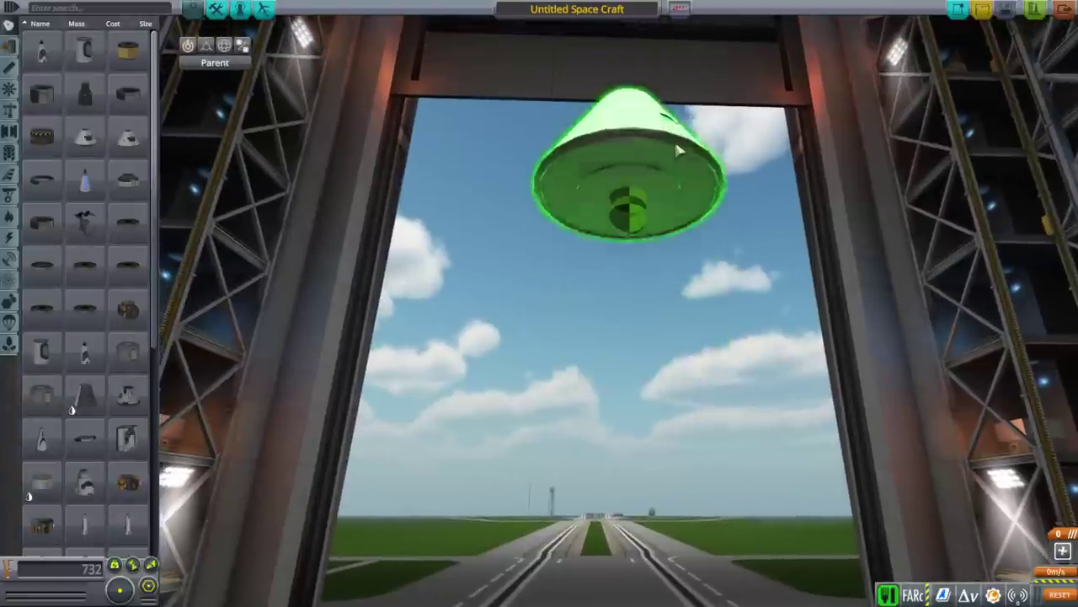
{"action": "left_click", "coordinate": [678, 150]}
{"action": "left_click", "coordinate": [8, 46]}
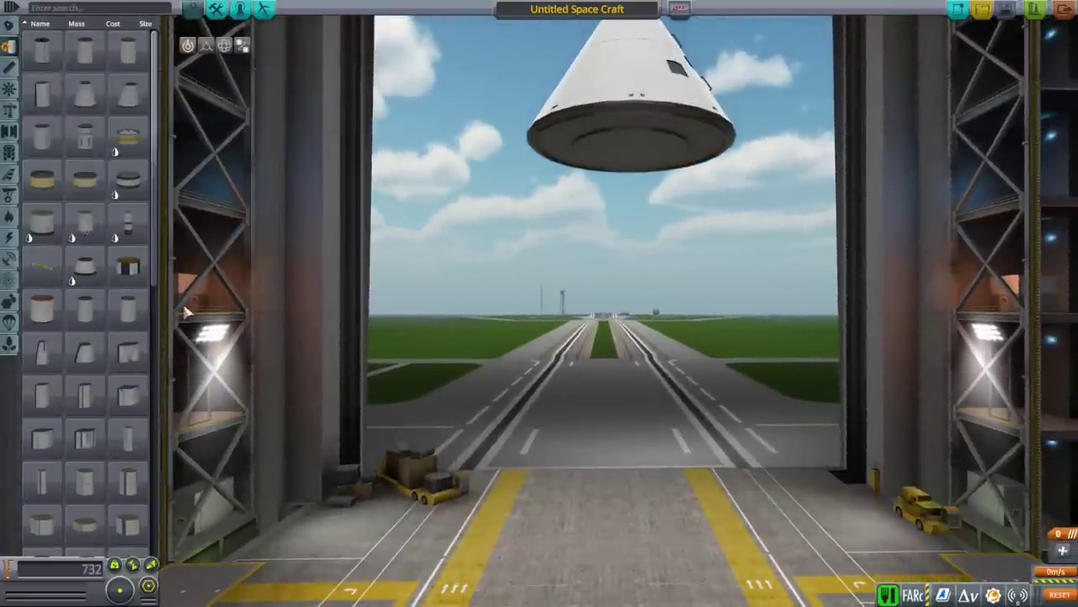
Step: Attach an SSTU MFT-L Lander Tank to the underside of the Apollo Command Module
{"action": "scroll", "coordinate": [127, 379], "scroll_direction": "down", "scroll_amount": 10}
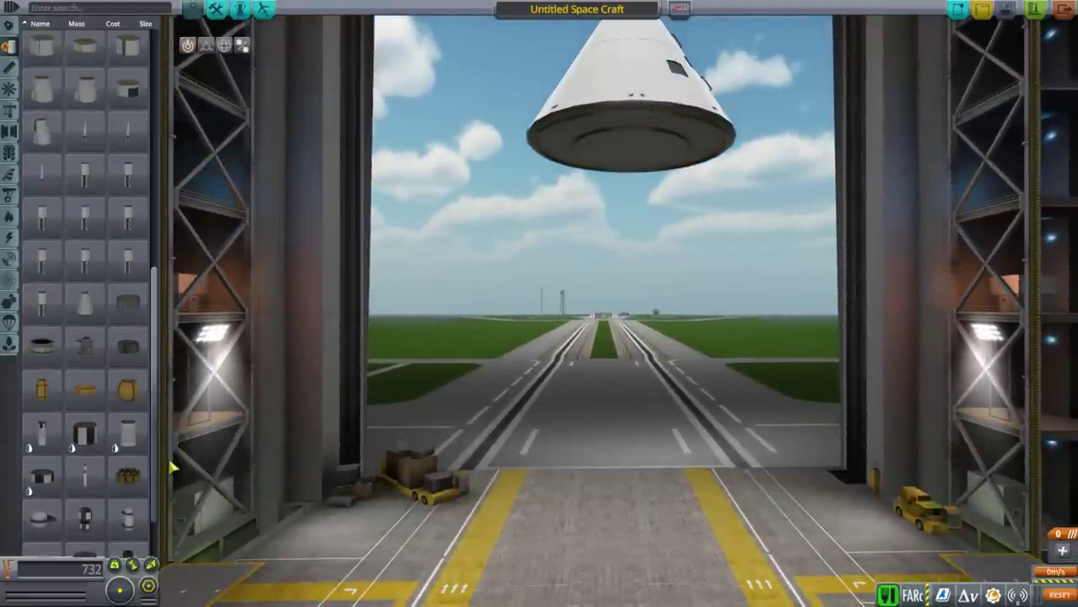
{"action": "left_click", "coordinate": [128, 476]}
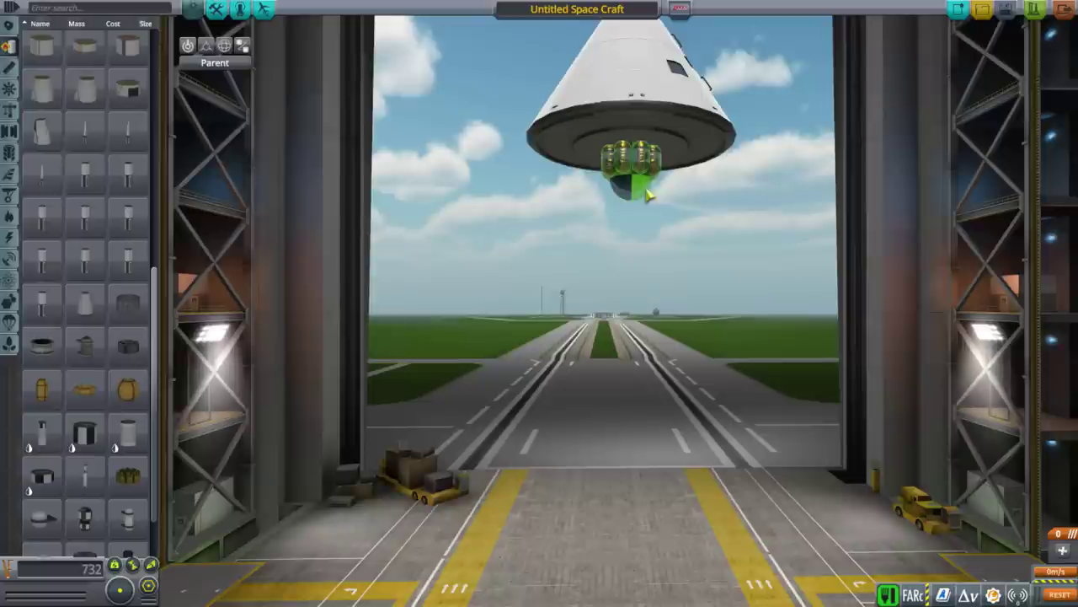
{"action": "left_click", "coordinate": [647, 185]}
Step: Increase the lander tank's diameter to 4.2
{"action": "right_click", "coordinate": [628, 165]}
{"action": "left_click", "coordinate": [561, 111]}
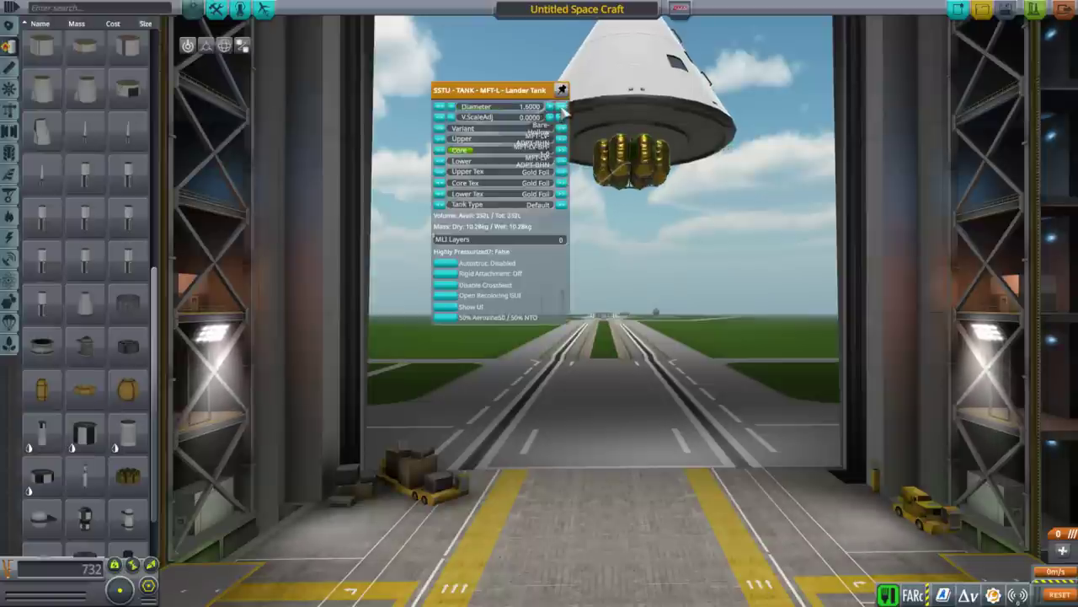
{"action": "left_click", "coordinate": [561, 111]}
{"action": "left_click", "coordinate": [561, 110]}
{"action": "left_click", "coordinate": [561, 111]}
{"action": "left_click", "coordinate": [561, 107]}
{"action": "left_click", "coordinate": [561, 108]}
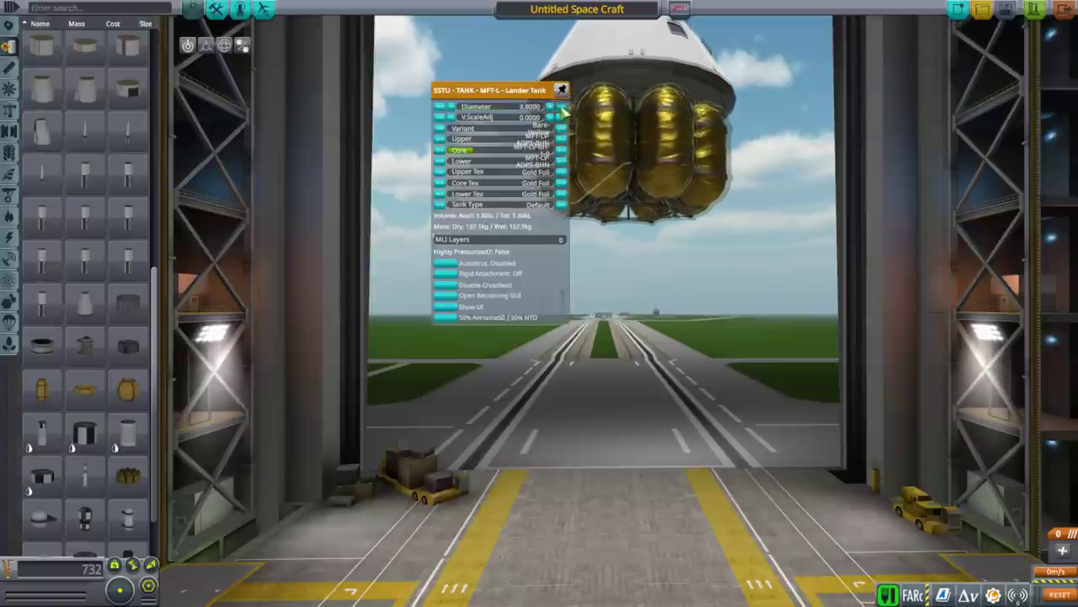
{"action": "left_click", "coordinate": [561, 108]}
{"action": "left_click", "coordinate": [561, 108]}
{"action": "left_click_drag", "start_coordinate": [878, 241], "coordinate": [864, 286]}
Step: Recolor the main color of the lander tank's upper, core and lower sections with the Blue Paint preset
{"action": "left_click", "coordinate": [445, 295]}
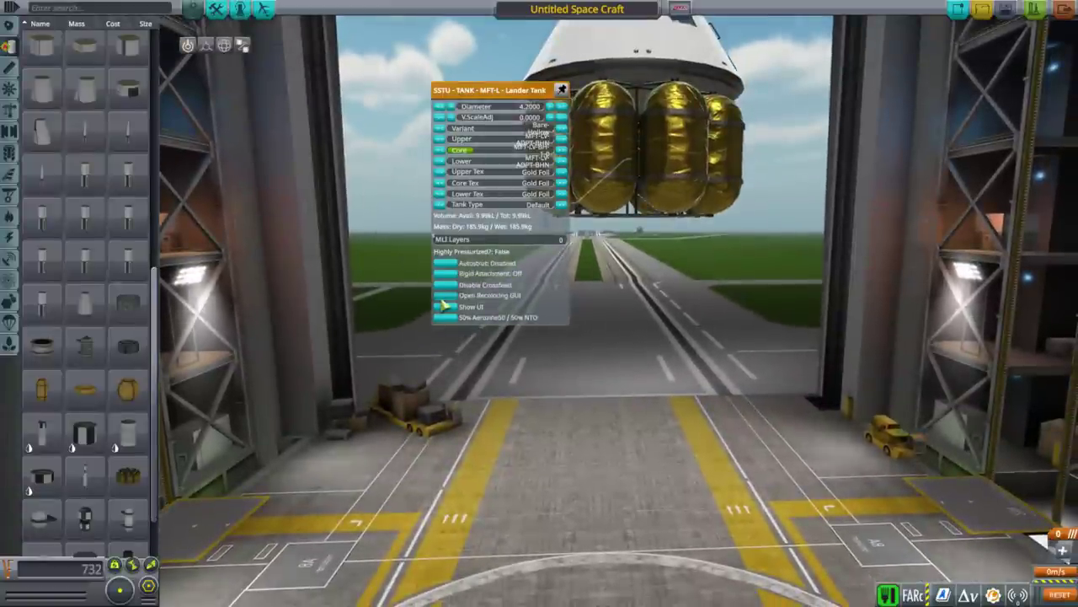
{"action": "scroll", "coordinate": [631, 453], "scroll_direction": "up", "scroll_amount": 2}
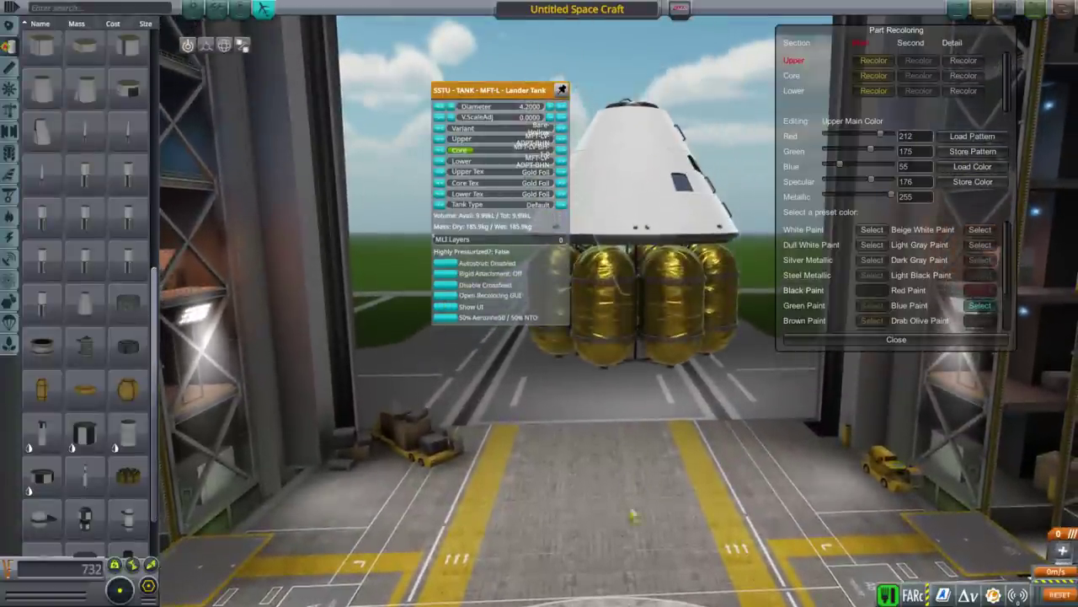
{"action": "left_click_drag", "start_coordinate": [883, 138], "coordinate": [864, 137]}
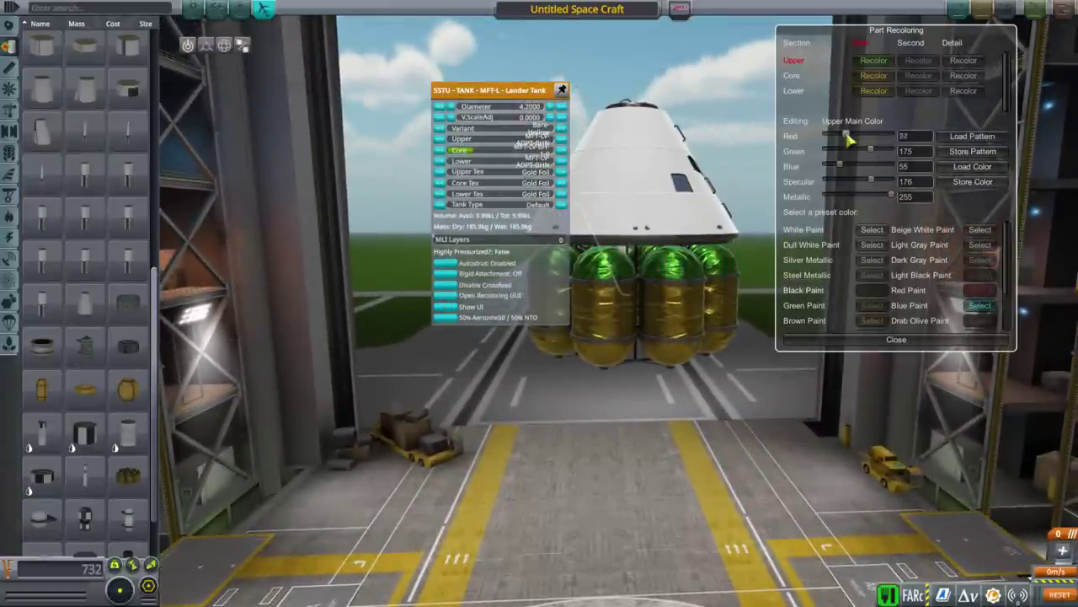
{"action": "left_click", "coordinate": [876, 76]}
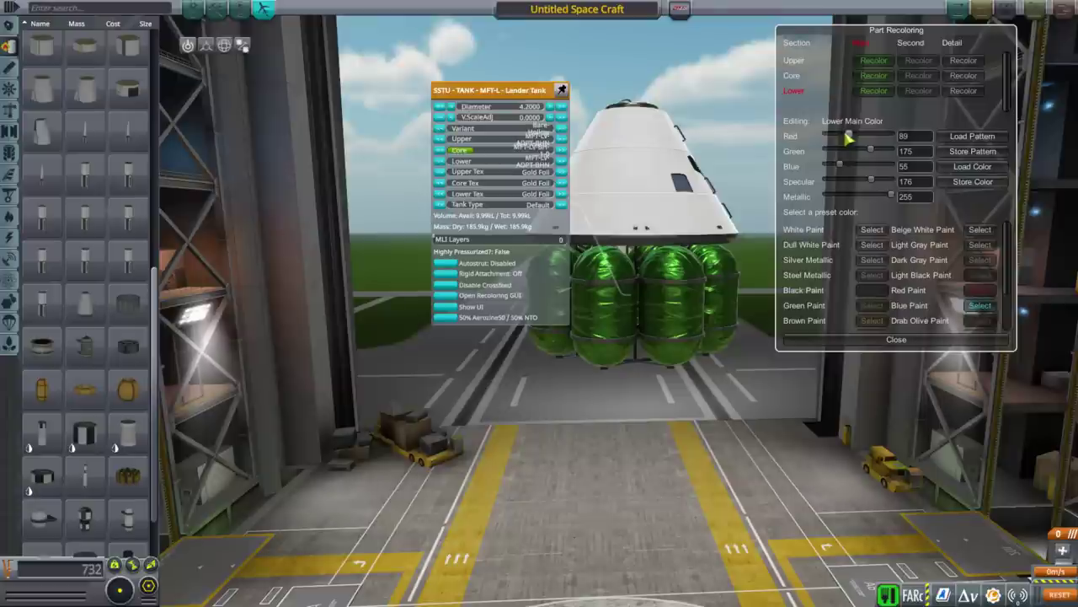
{"action": "left_click", "coordinate": [872, 290]}
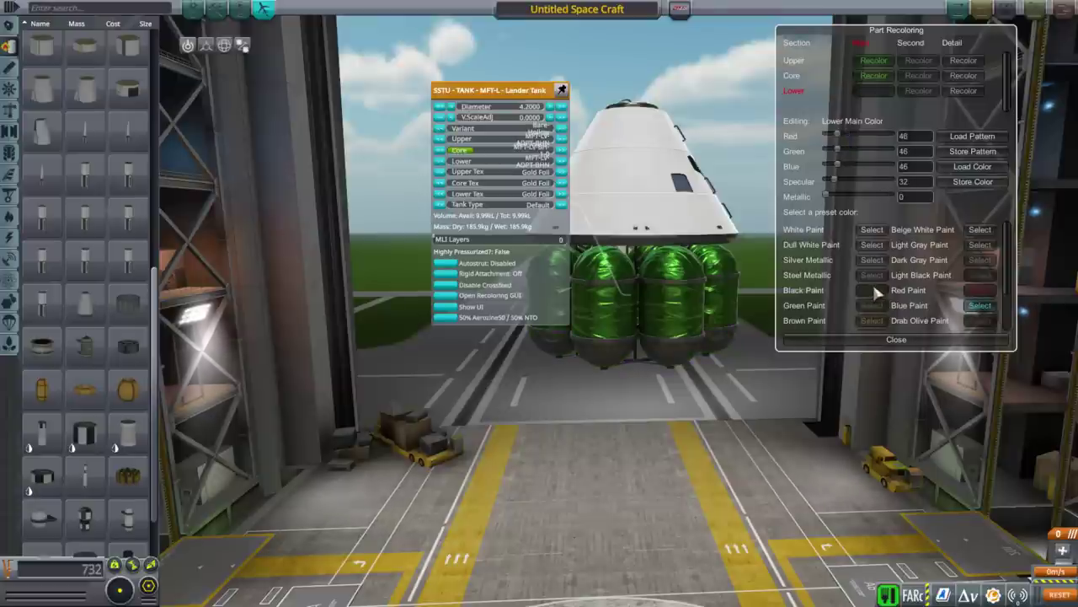
{"action": "left_click", "coordinate": [980, 305]}
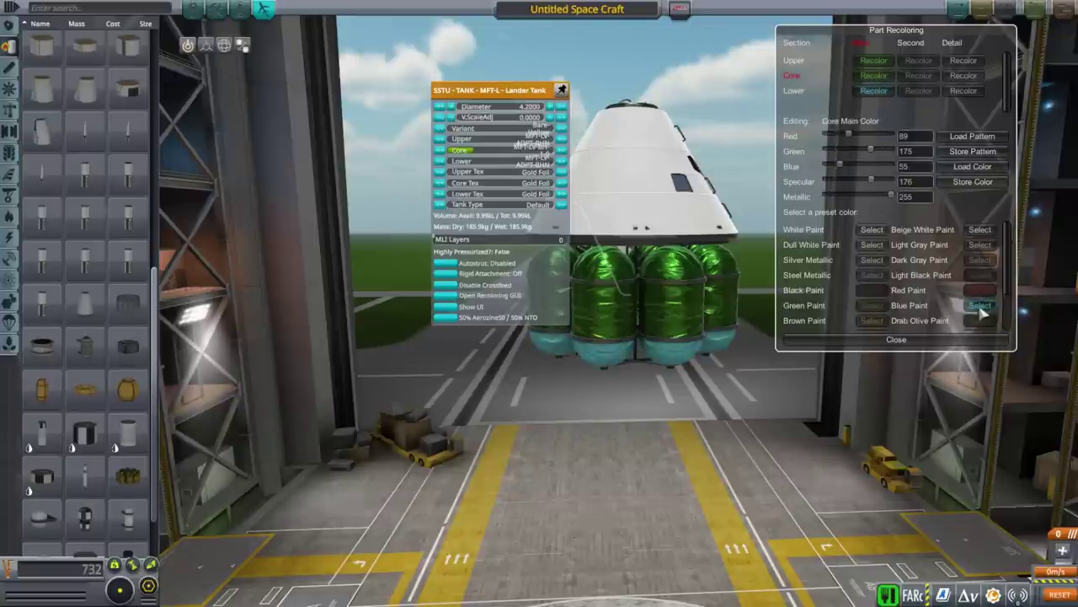
{"action": "left_click", "coordinate": [981, 306]}
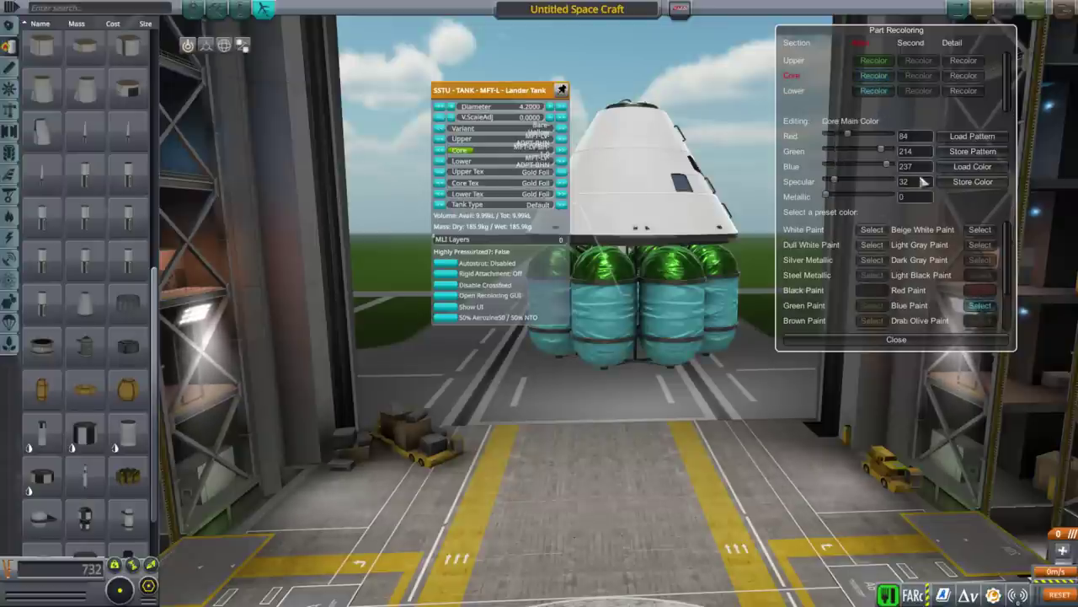
{"action": "left_click", "coordinate": [981, 306]}
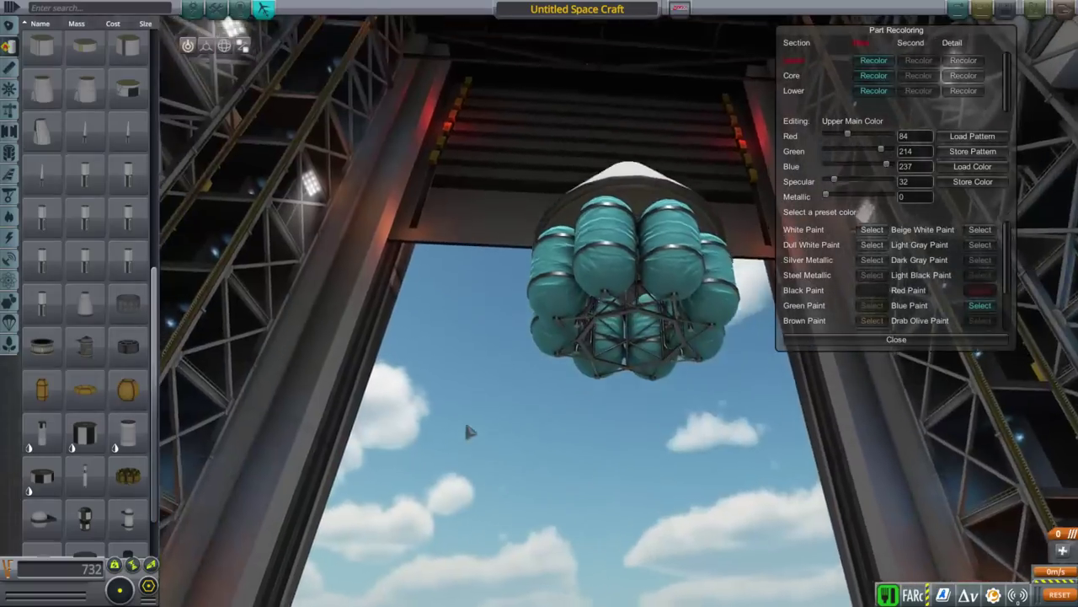
Step: Attach an AJ10-190 engine beneath the lander tank and switch its mount to Mount-Skeletal-S with the SSTU-Mount-B texture
{"action": "left_click_drag", "start_coordinate": [466, 426], "coordinate": [493, 487]}
{"action": "scroll", "coordinate": [72, 95], "scroll_direction": "up", "scroll_amount": 5}
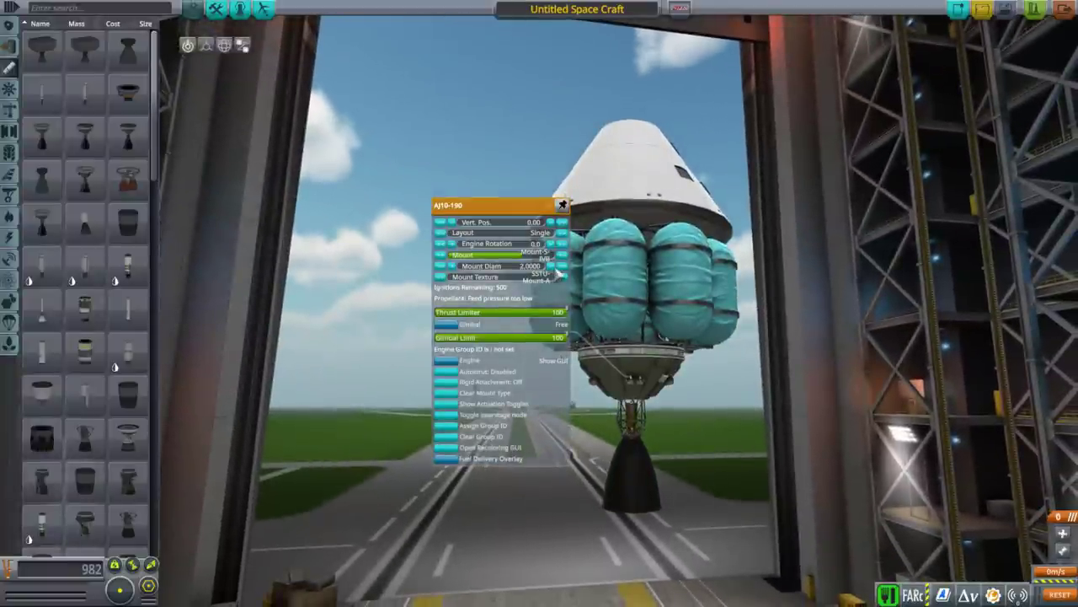
{"action": "left_click", "coordinate": [563, 278]}
{"action": "left_click", "coordinate": [562, 279]}
{"action": "left_click", "coordinate": [562, 279]}
{"action": "left_click", "coordinate": [562, 255]}
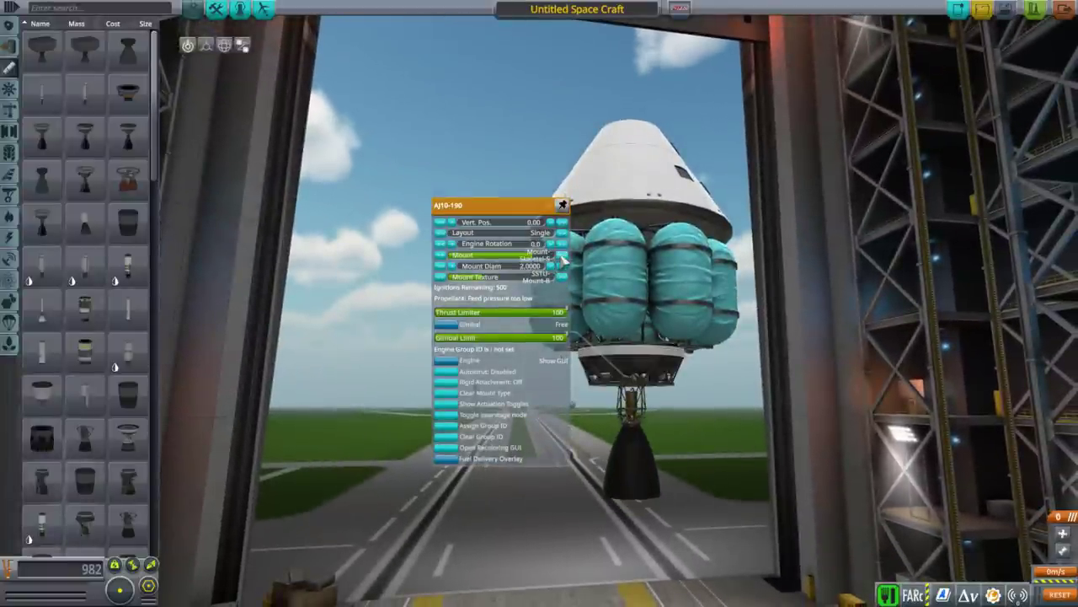
Step: Offset the AJ10-190 engine upward so its mount sits inside the lander tank's base
{"action": "left_click_drag", "start_coordinate": [730, 369], "coordinate": [635, 384]}
{"action": "key", "text": "2"}
{"action": "left_click", "coordinate": [640, 439]}
{"action": "key", "text": "1"}
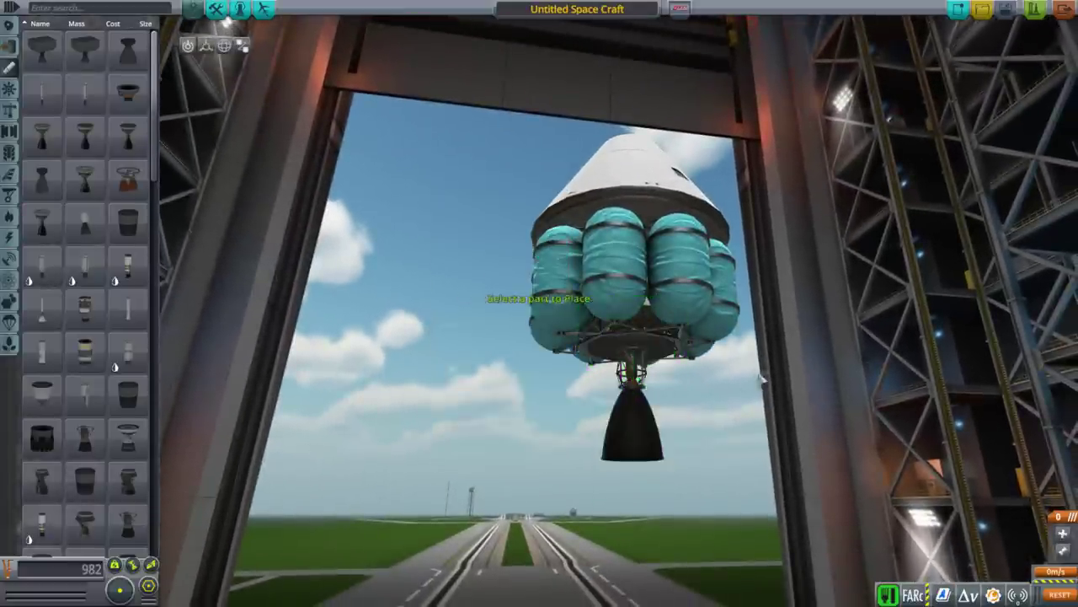
{"action": "left_click_drag", "start_coordinate": [760, 380], "coordinate": [755, 409]}
Step: Fill the lander tank with the 49.43% MMH / 50.57% MON3 mixture detected for the engine
{"action": "right_click", "coordinate": [636, 264]}
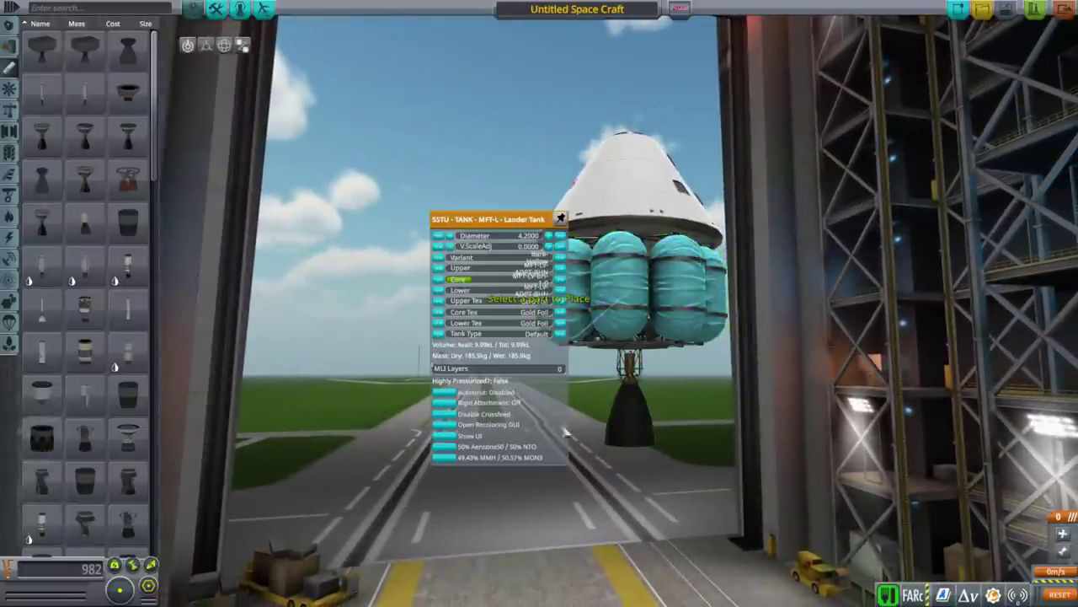
{"action": "left_click_drag", "start_coordinate": [746, 419], "coordinate": [727, 450]}
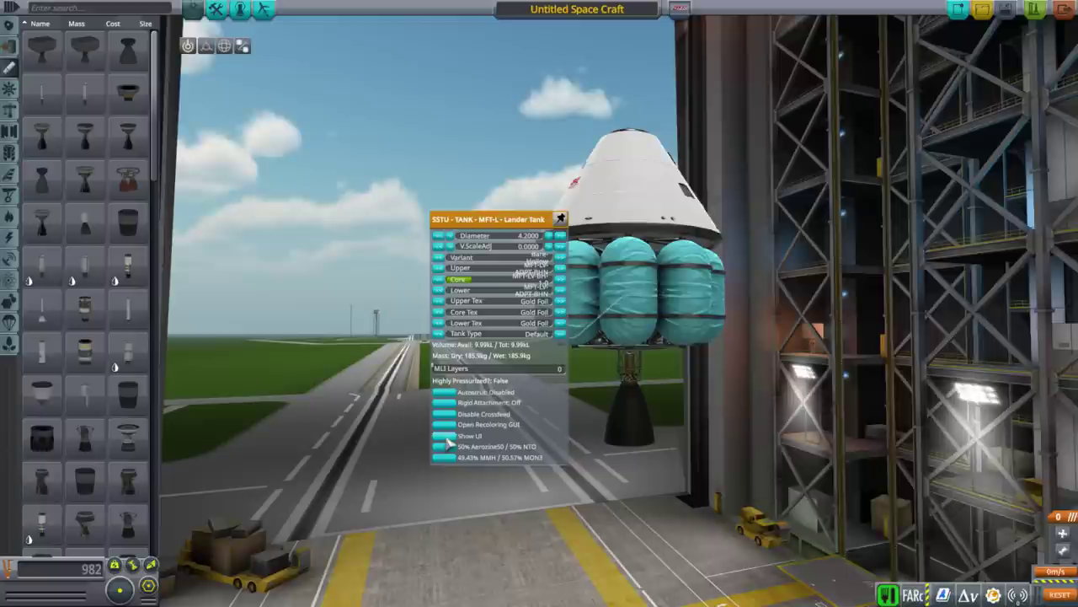
{"action": "left_click", "coordinate": [459, 435]}
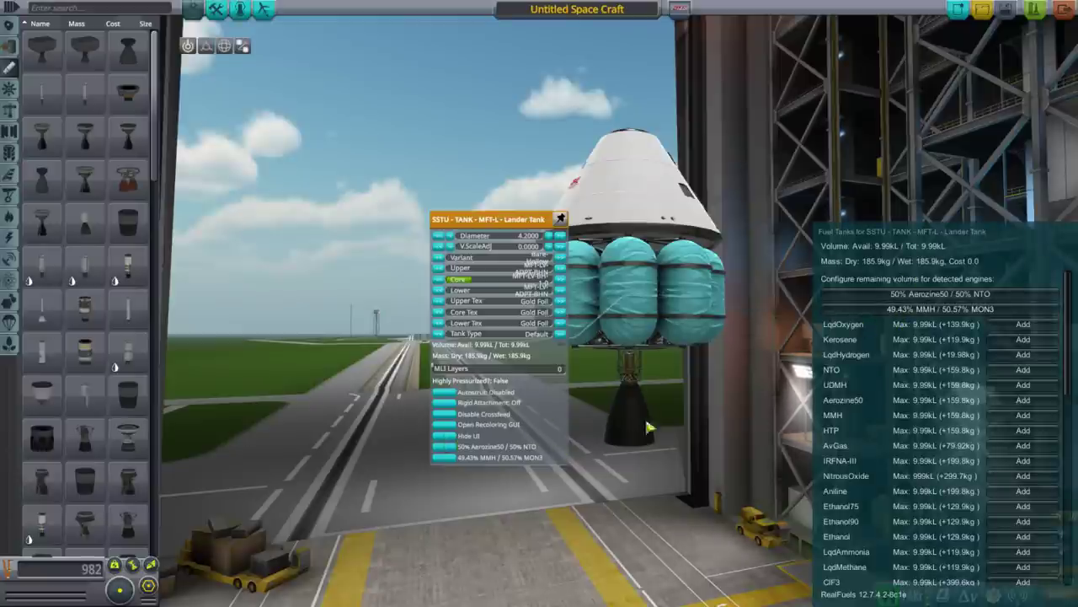
{"action": "left_click", "coordinate": [898, 309]}
{"action": "left_click", "coordinate": [707, 418]}
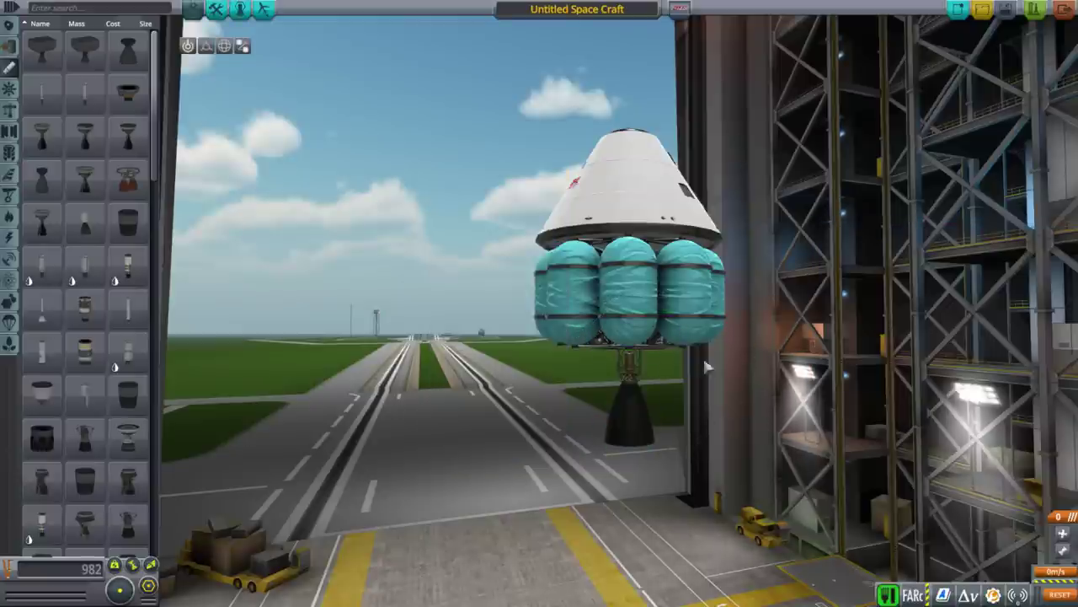
Step: Check the resources of the lander tank and command module, and the craft's figures in the Life Support Build Aid
{"action": "right_click", "coordinate": [641, 279]}
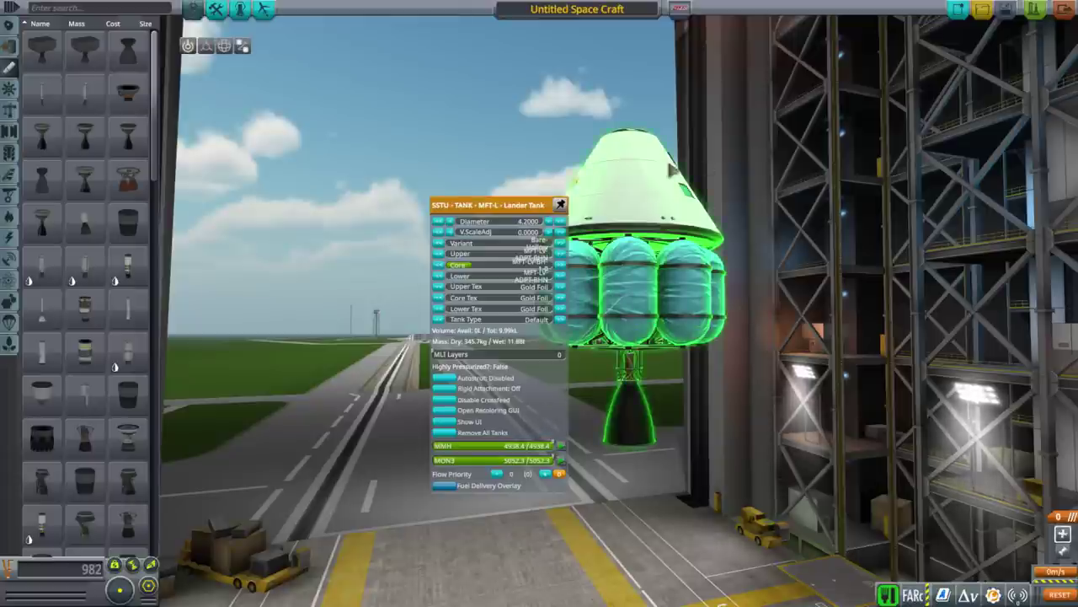
{"action": "right_click", "coordinate": [679, 163]}
{"action": "left_click_drag", "start_coordinate": [810, 340], "coordinate": [784, 338]}
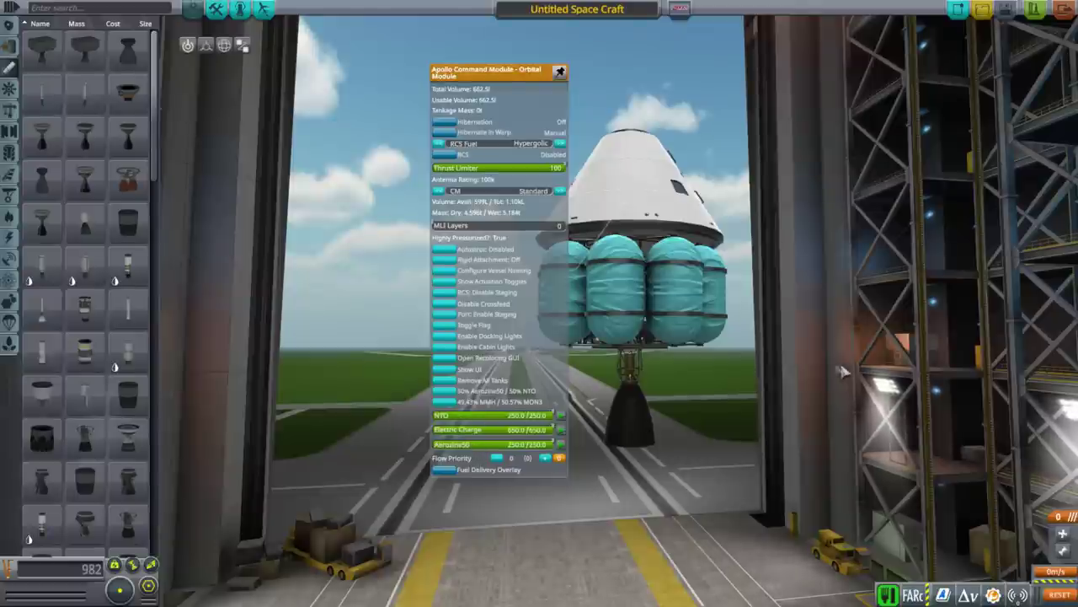
{"action": "left_click", "coordinate": [800, 358]}
{"action": "left_click_drag", "start_coordinate": [799, 358], "coordinate": [809, 313]}
{"action": "scroll", "coordinate": [758, 377], "scroll_direction": "up", "scroll_amount": 2}
{"action": "scroll", "coordinate": [792, 297], "scroll_direction": "down", "scroll_amount": 3}
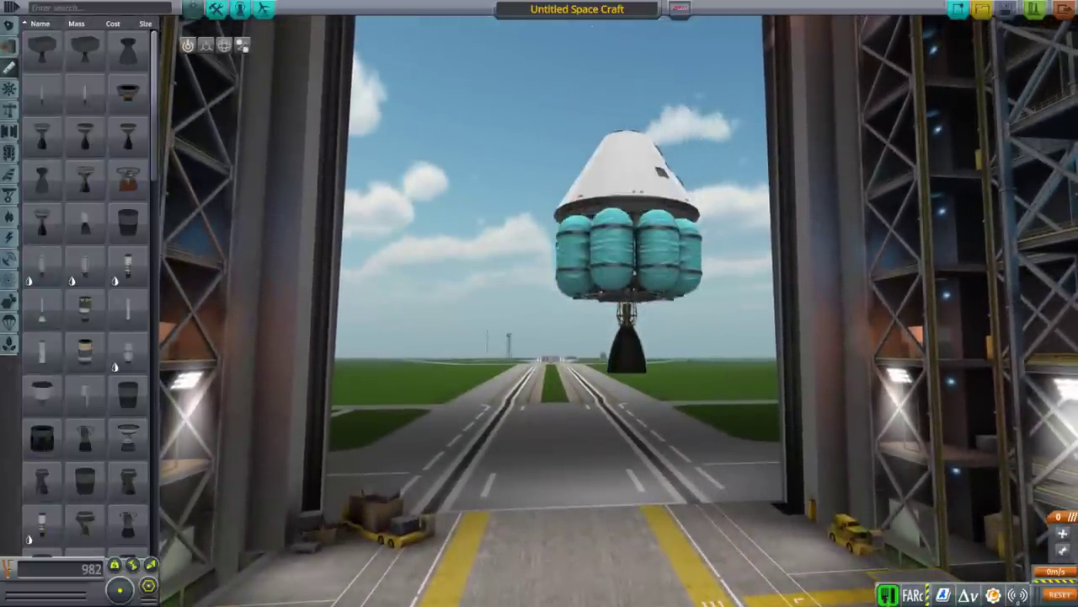
{"action": "left_click", "coordinate": [889, 595]}
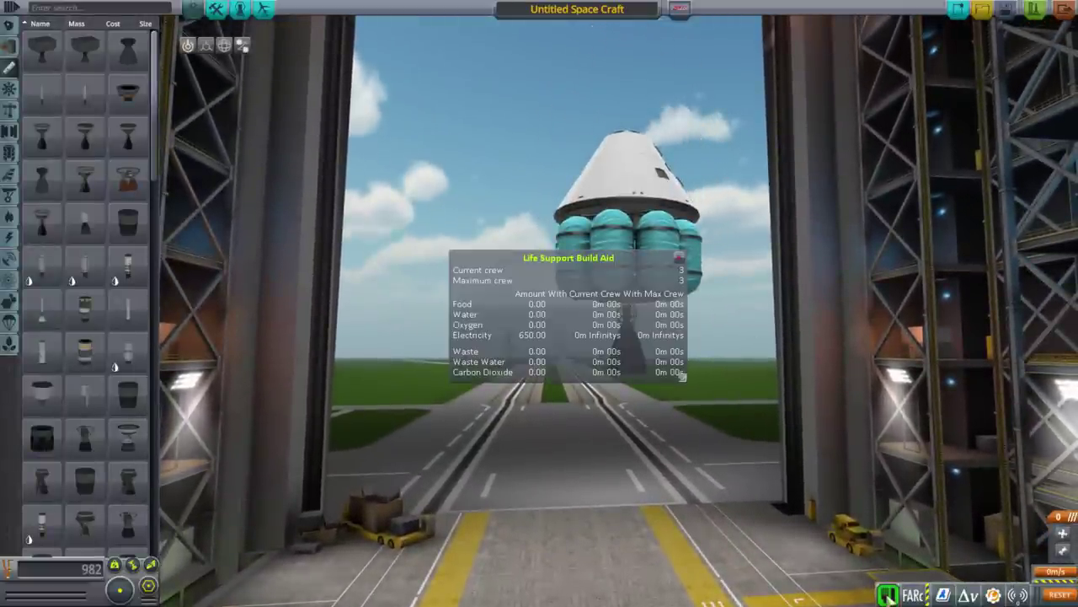
{"action": "left_click", "coordinate": [888, 597]}
Step: Show the command module's fuel tank configuration beside the Life Support Build Aid, arranged so both are readable
{"action": "right_click", "coordinate": [630, 172]}
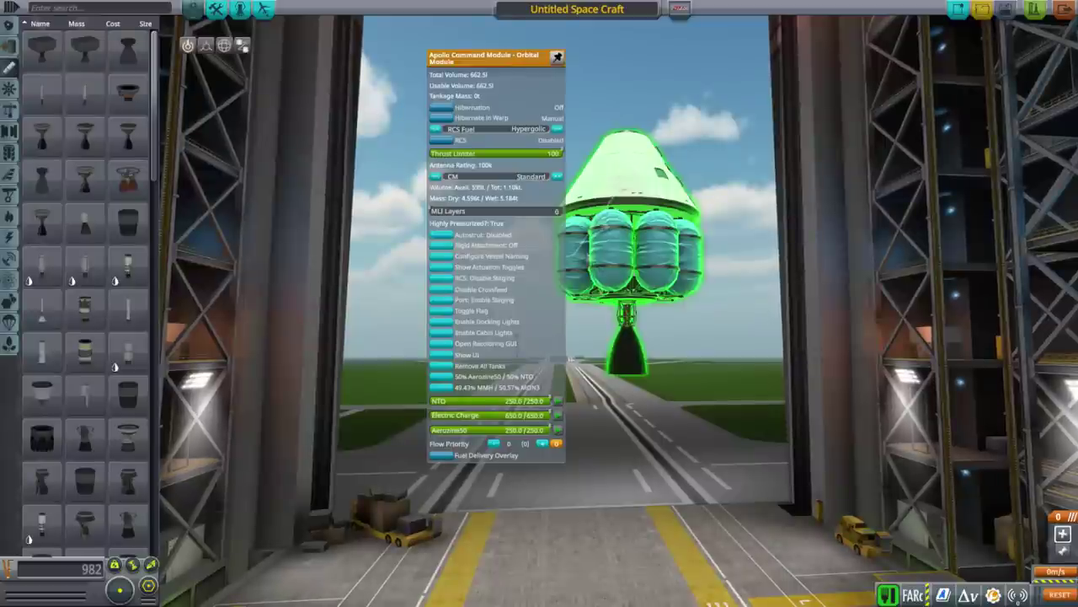
{"action": "left_click", "coordinate": [444, 356]}
{"action": "scroll", "coordinate": [933, 390], "scroll_direction": "down", "scroll_amount": 10}
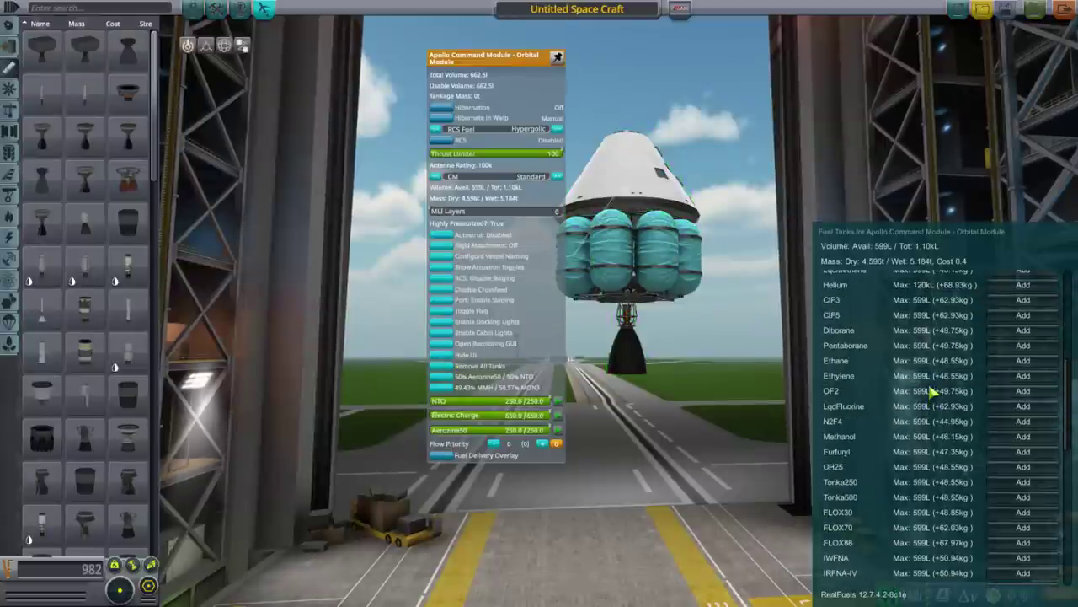
{"action": "left_click_drag", "start_coordinate": [931, 253], "coordinate": [888, 85]}
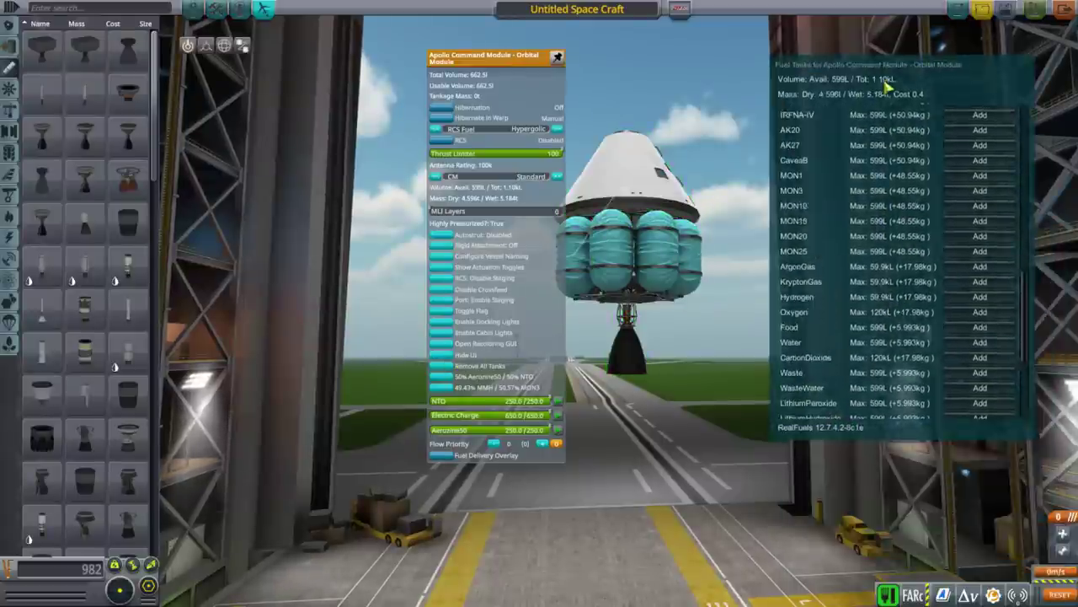
{"action": "left_click", "coordinate": [887, 595]}
{"action": "left_click_drag", "start_coordinate": [642, 305], "coordinate": [379, 273]}
{"action": "left_click_drag", "start_coordinate": [665, 425], "coordinate": [685, 438]}
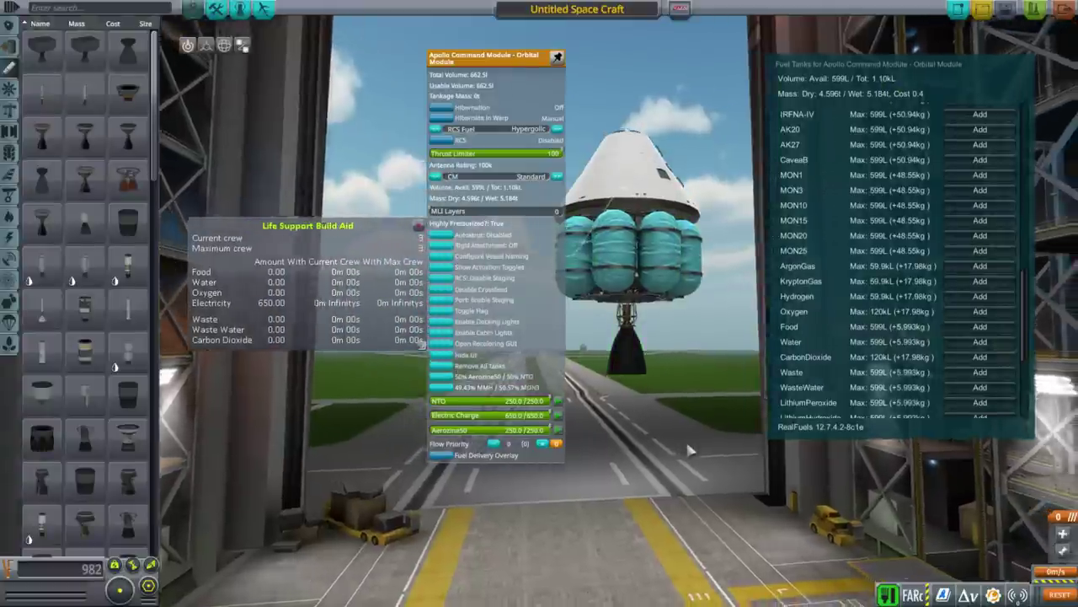
Step: Add 200 units of food and 160 units of water to the command module's tanks
{"action": "scroll", "coordinate": [880, 345], "scroll_direction": "down", "scroll_amount": 3}
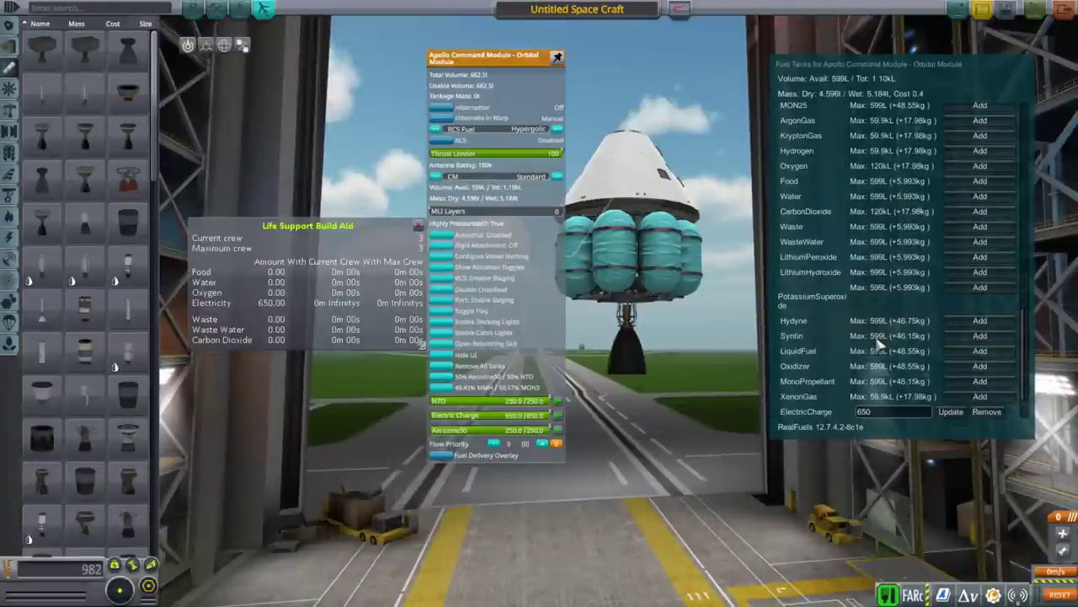
{"action": "left_click", "coordinate": [973, 218]}
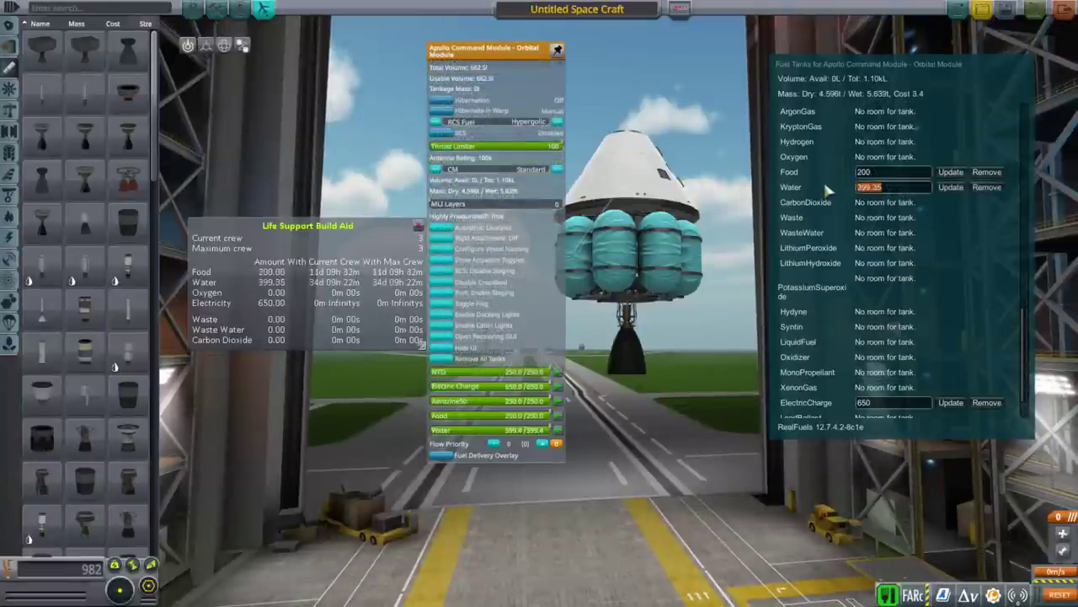
{"action": "type", "text": "160"}
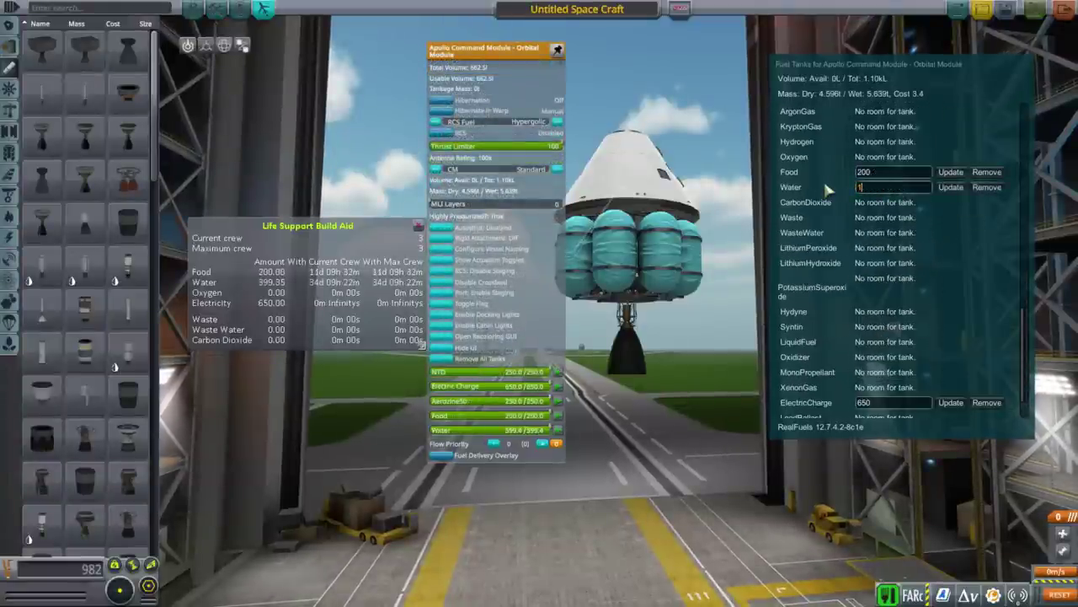
{"action": "left_click", "coordinate": [952, 189]}
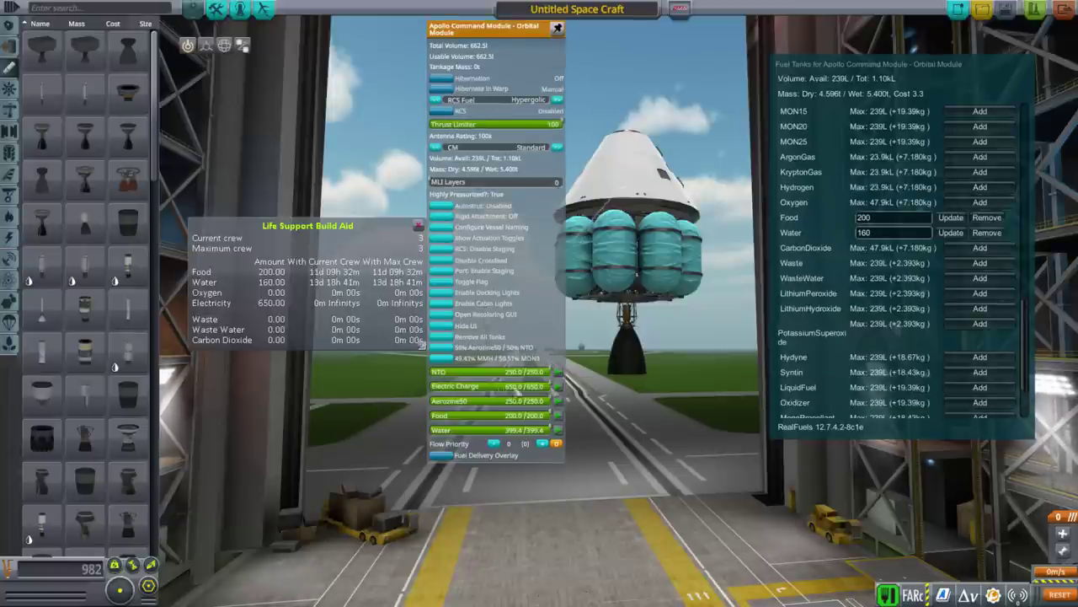
Step: Set the command module's ElectricCharge to 40000 and add 20000 units of oxygen
{"action": "scroll", "coordinate": [908, 307], "scroll_direction": "down", "scroll_amount": 3}
{"action": "left_click_drag", "start_coordinate": [866, 353], "coordinate": [832, 347]}
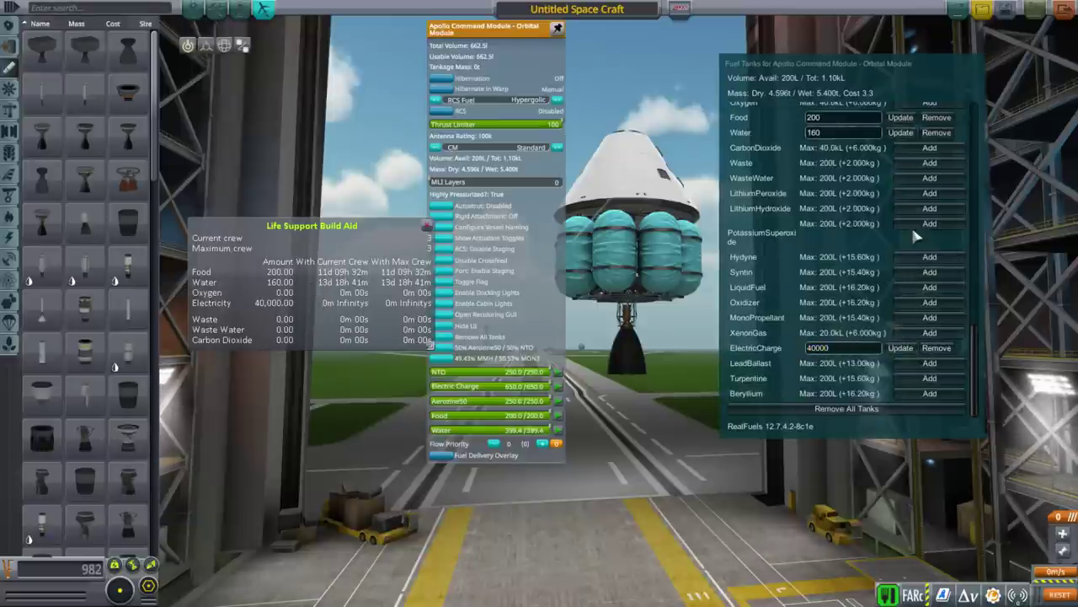
{"action": "scroll", "coordinate": [915, 236], "scroll_direction": "up", "scroll_amount": 2}
{"action": "left_click", "coordinate": [911, 177]}
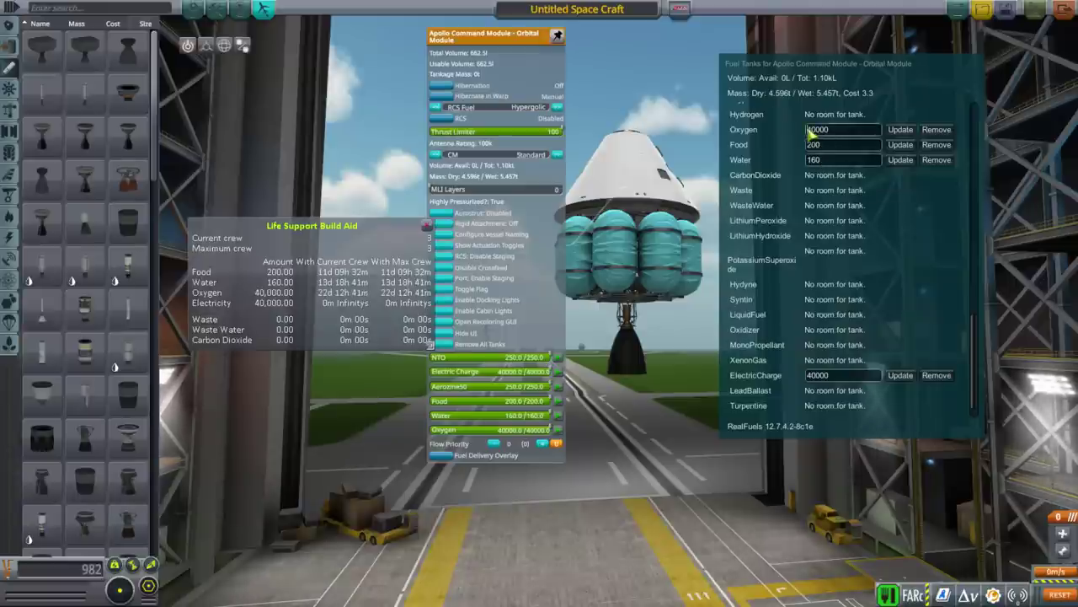
{"action": "left_click", "coordinate": [910, 145]}
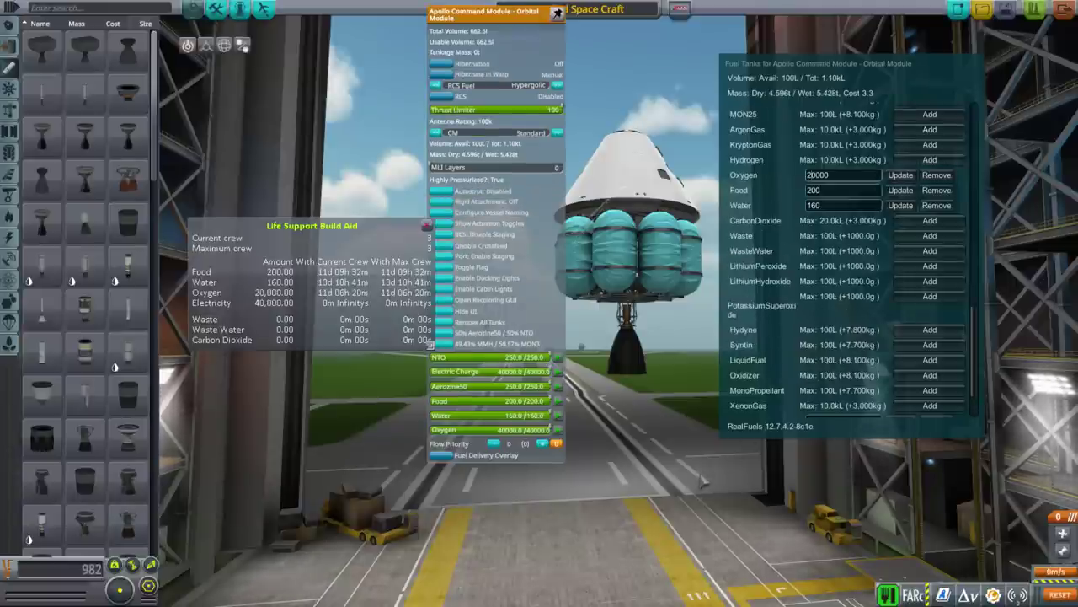
{"action": "left_click_drag", "start_coordinate": [700, 476], "coordinate": [758, 489]}
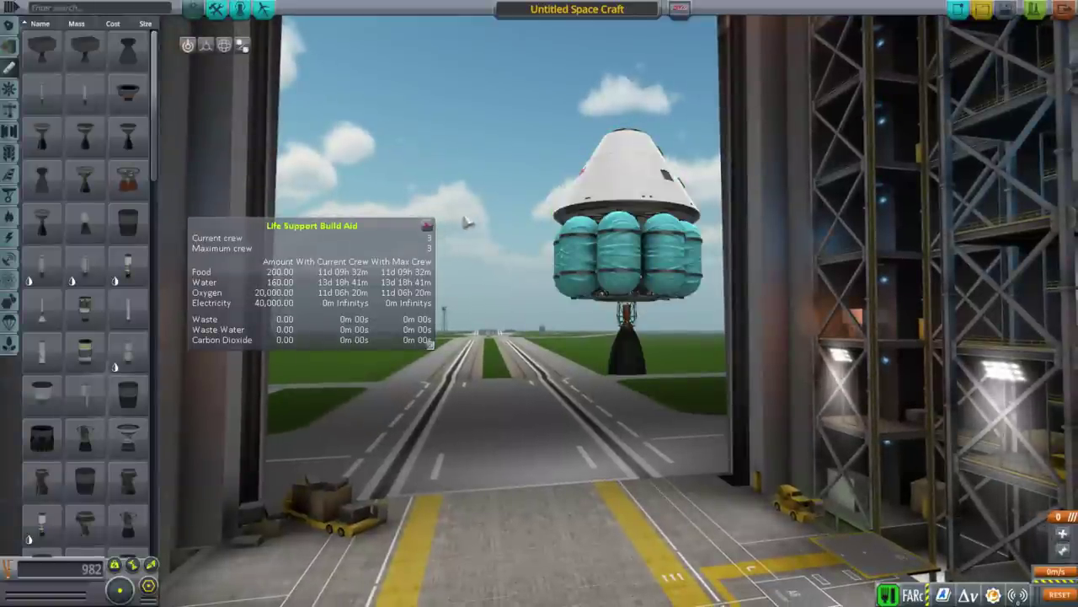
Step: Close the Life Support Build Aid and check the stage's performance figures and the AJ10-190 engine's settings
{"action": "left_click", "coordinate": [427, 226]}
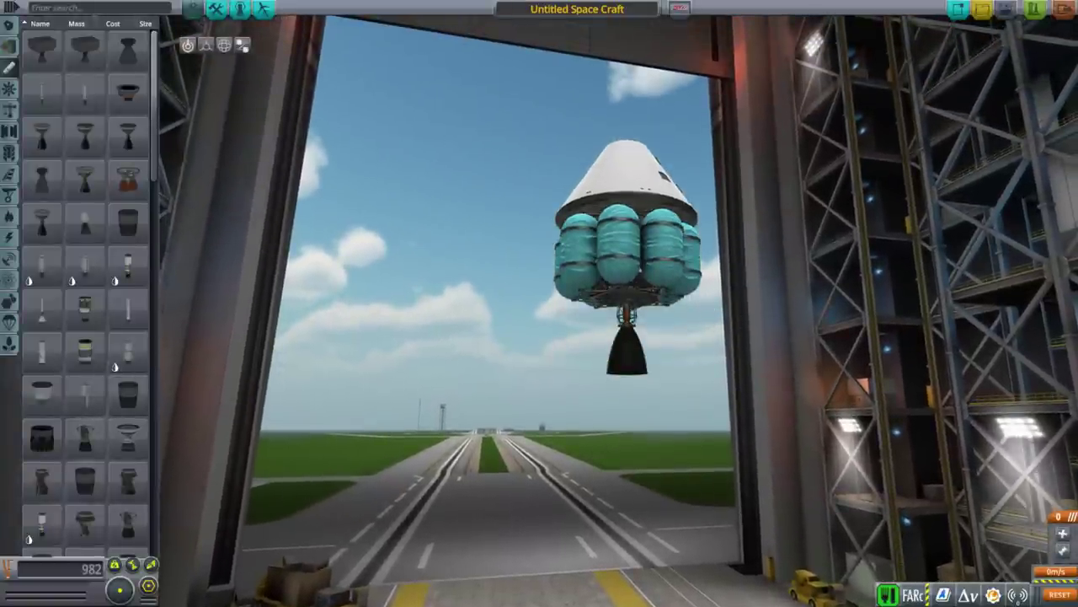
{"action": "left_click_drag", "start_coordinate": [885, 205], "coordinate": [876, 219]}
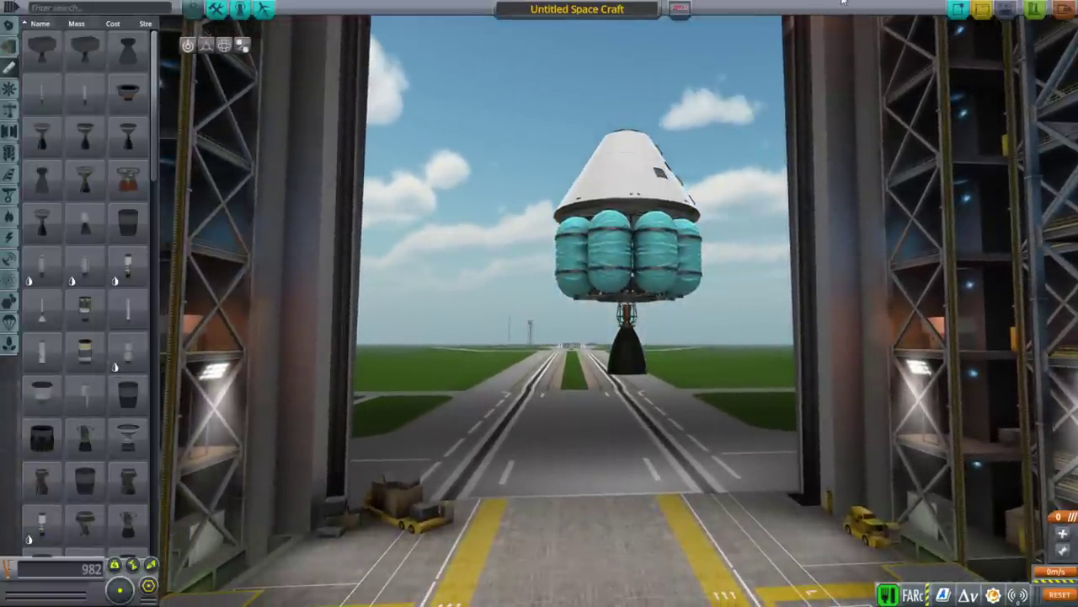
{"action": "left_click", "coordinate": [1063, 521]}
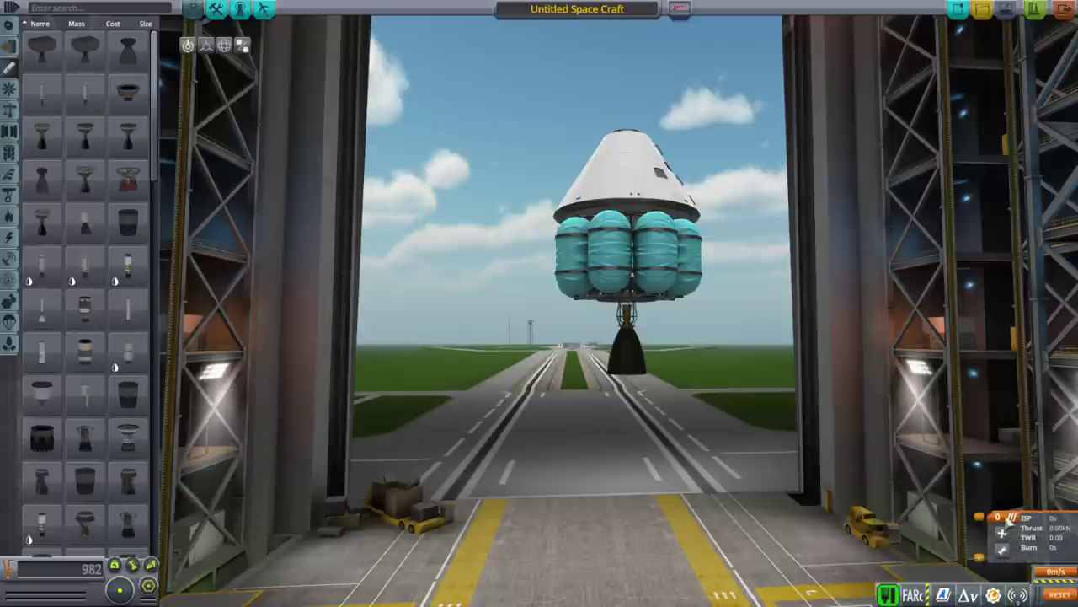
{"action": "right_click", "coordinate": [623, 318]}
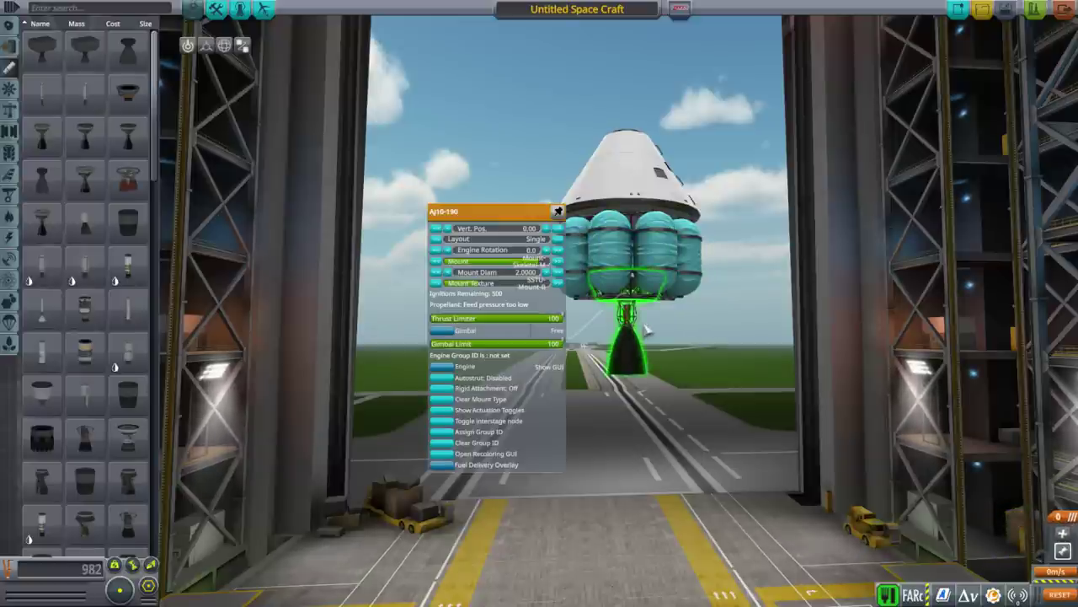
{"action": "left_click", "coordinate": [732, 335]}
{"action": "left_click_drag", "start_coordinate": [780, 266], "coordinate": [779, 346]}
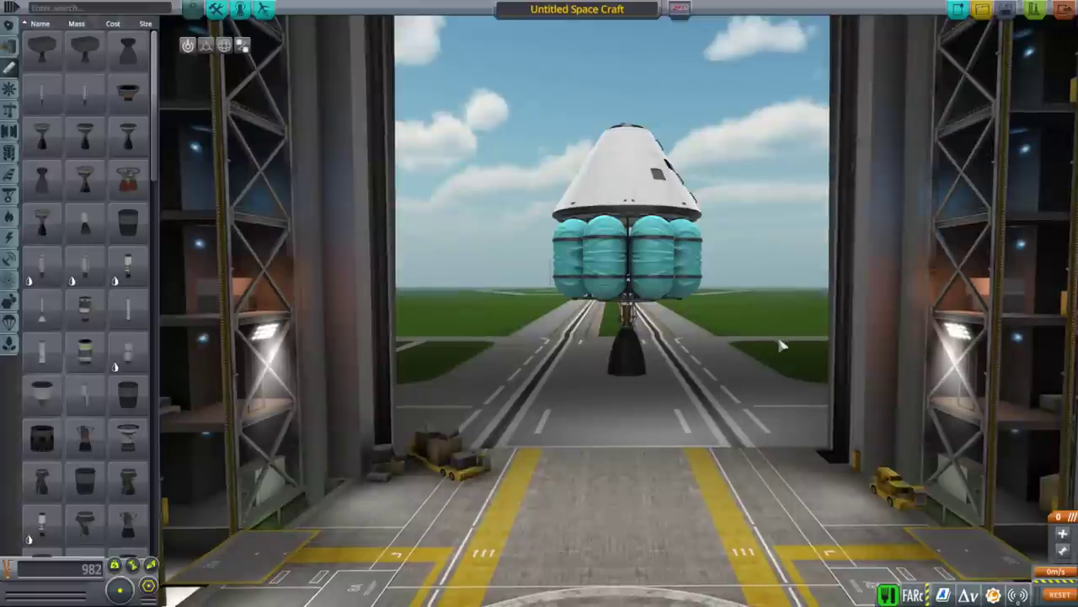
Step: Attach two launch clamps on opposite sides of the lander tank and four RCS quads around it
{"action": "left_click", "coordinate": [9, 111]}
{"action": "mouse_move", "coordinate": [130, 175]}
{"action": "left_click", "coordinate": [88, 352]}
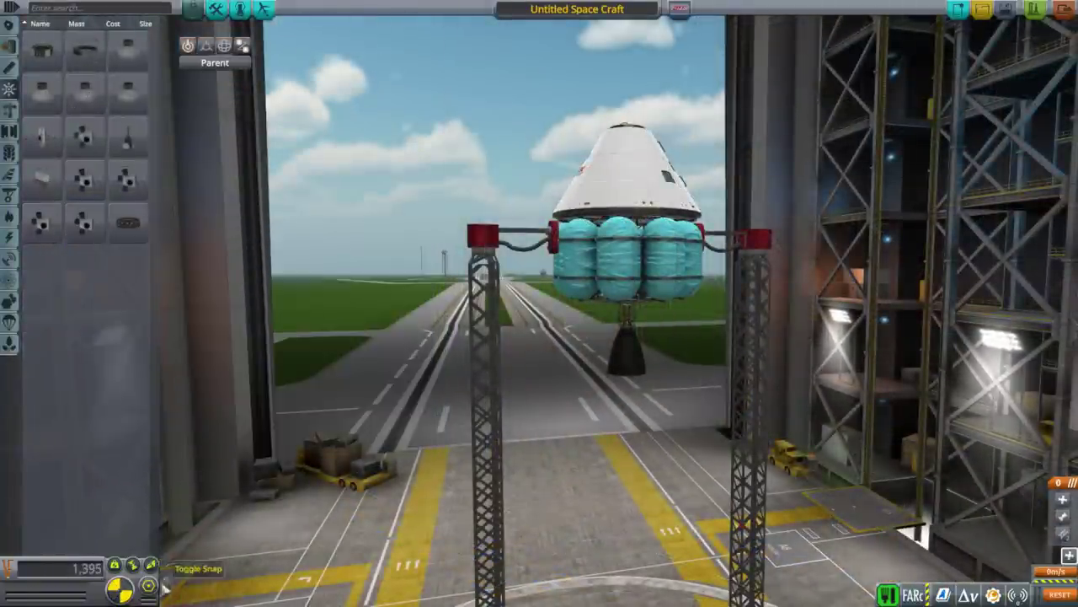
Step: Switch the RCS quads' engine configuration to MMH+MON3, checking it against the propellants in the lander tank
{"action": "right_click", "coordinate": [559, 238]}
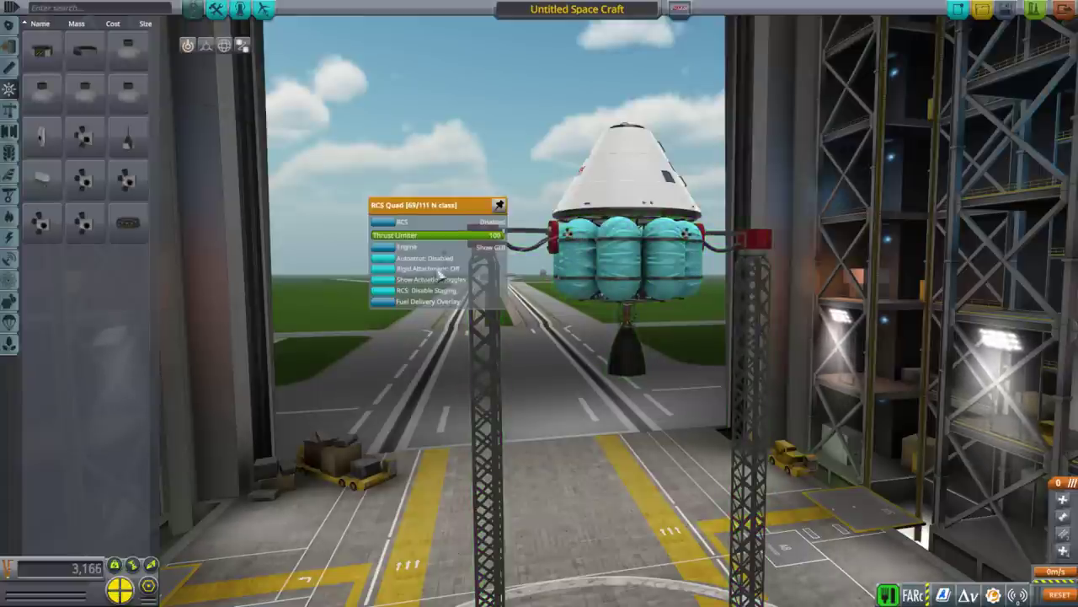
{"action": "left_click", "coordinate": [392, 249]}
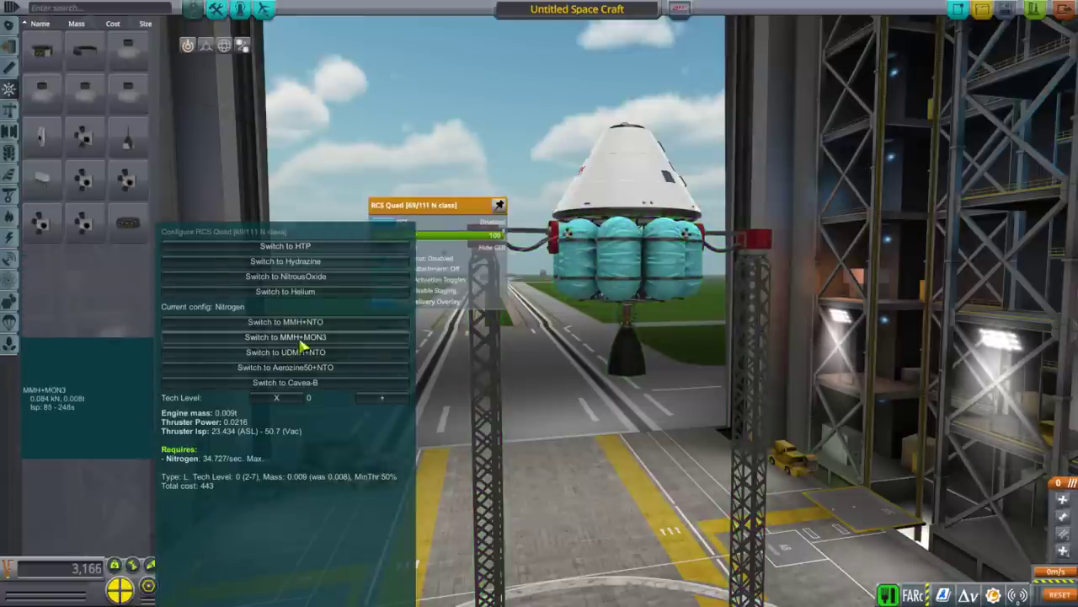
{"action": "right_click", "coordinate": [597, 271]}
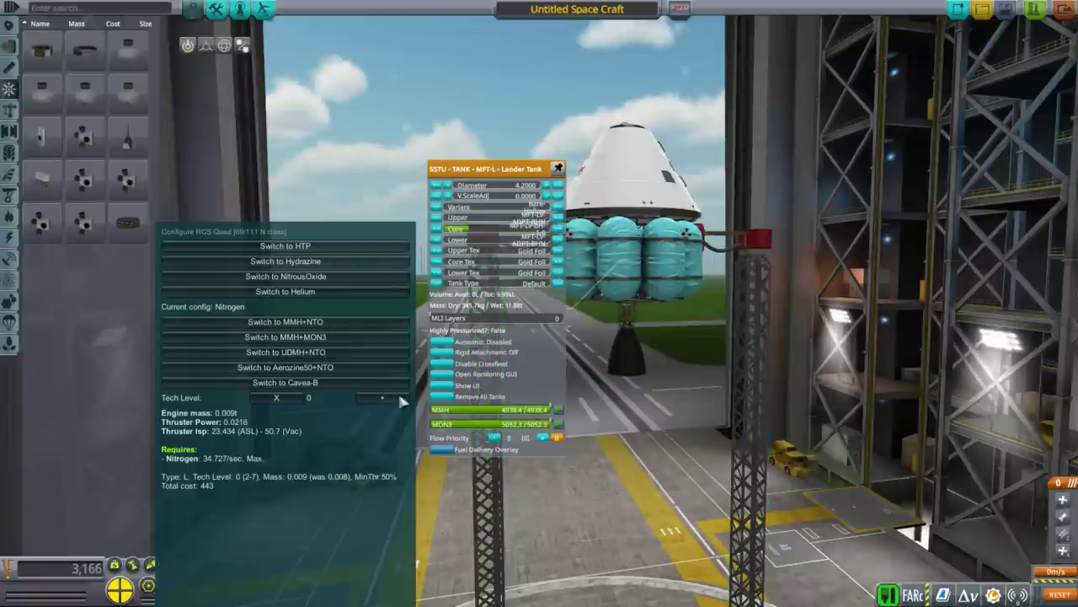
{"action": "left_click", "coordinate": [284, 336]}
Step: Raise the RCS quads' tech level to 7 and close their engine configuration
{"action": "left_click", "coordinate": [377, 399]}
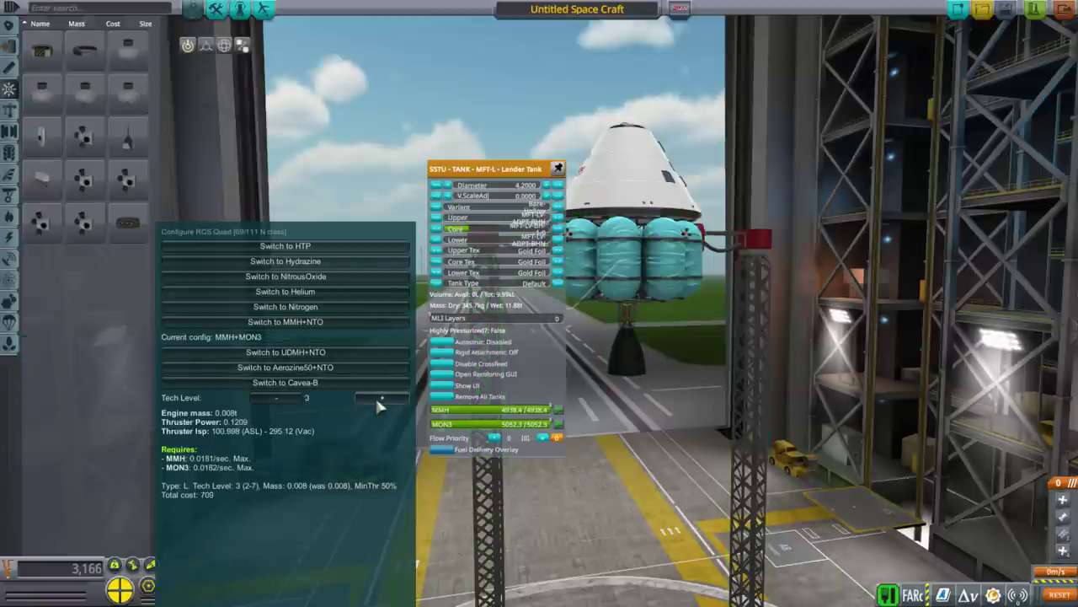
{"action": "left_click", "coordinate": [377, 399]}
{"action": "left_click", "coordinate": [377, 398]}
{"action": "left_click", "coordinate": [376, 398]}
{"action": "left_click", "coordinate": [377, 398]}
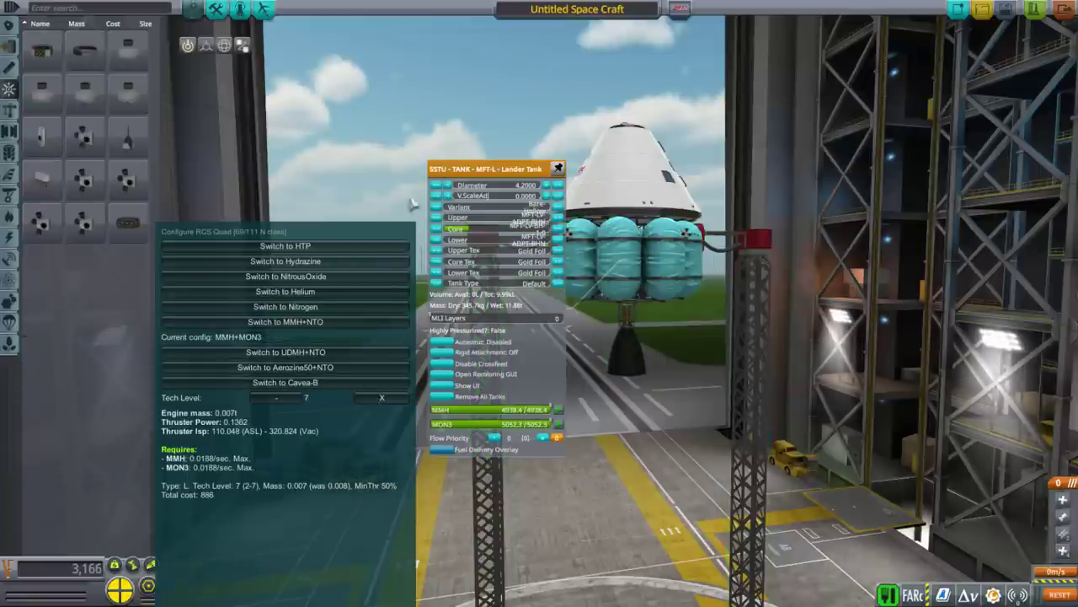
{"action": "left_click", "coordinate": [363, 67]}
{"action": "left_click_drag", "start_coordinate": [551, 257], "coordinate": [572, 241]}
{"action": "right_click", "coordinate": [573, 241]}
{"action": "left_click_drag", "start_coordinate": [479, 280], "coordinate": [566, 219]}
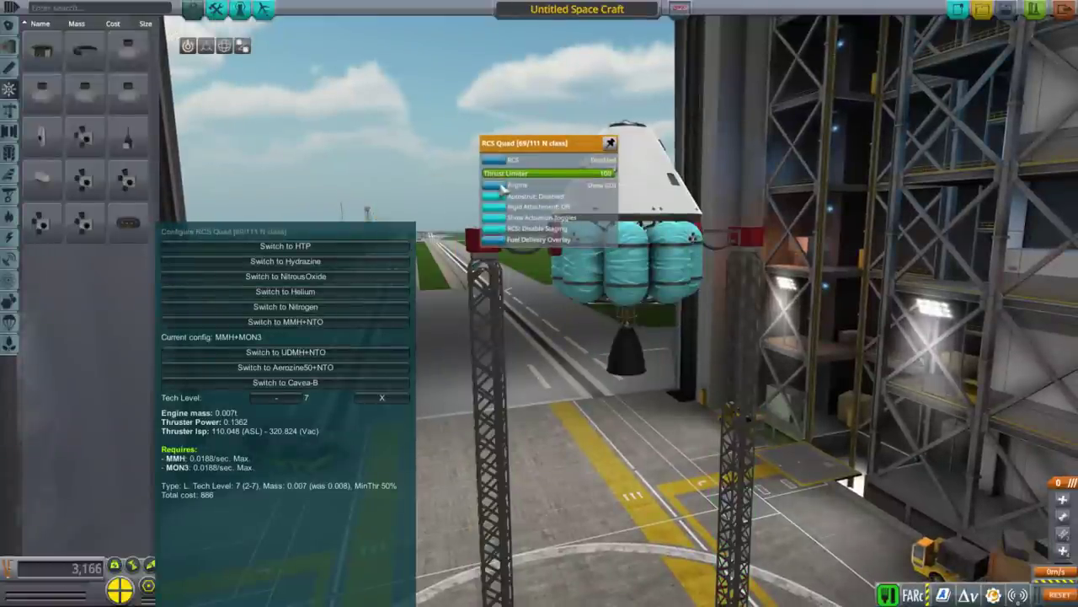
{"action": "left_click", "coordinate": [497, 185]}
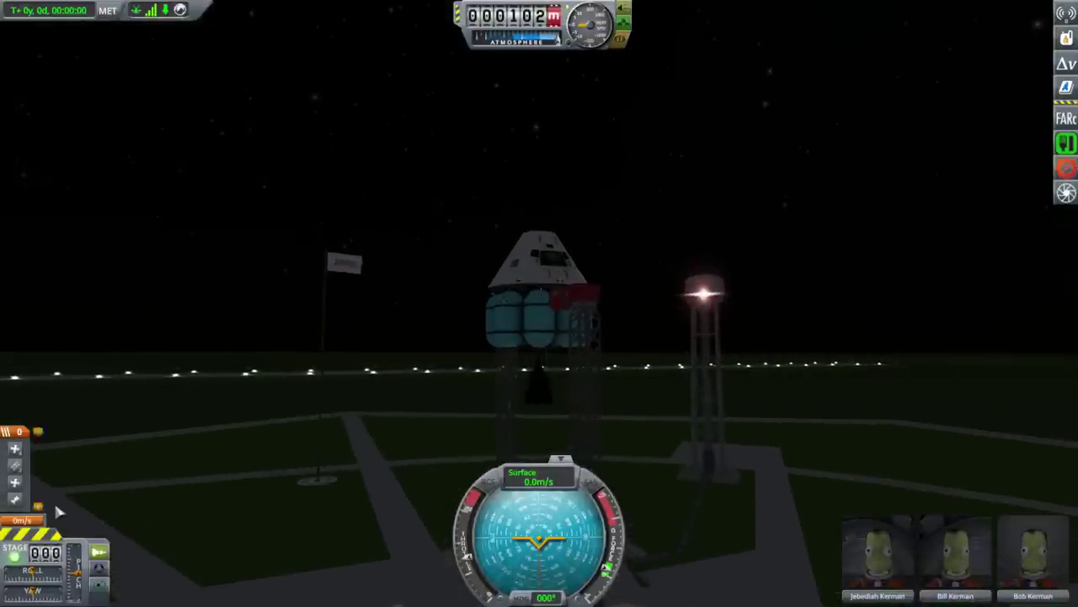
Step: On the launch pad, put the engine in its own stage and check the AJ10-190's status against the craft's resources
{"action": "left_click_drag", "start_coordinate": [17, 474], "coordinate": [15, 504]}
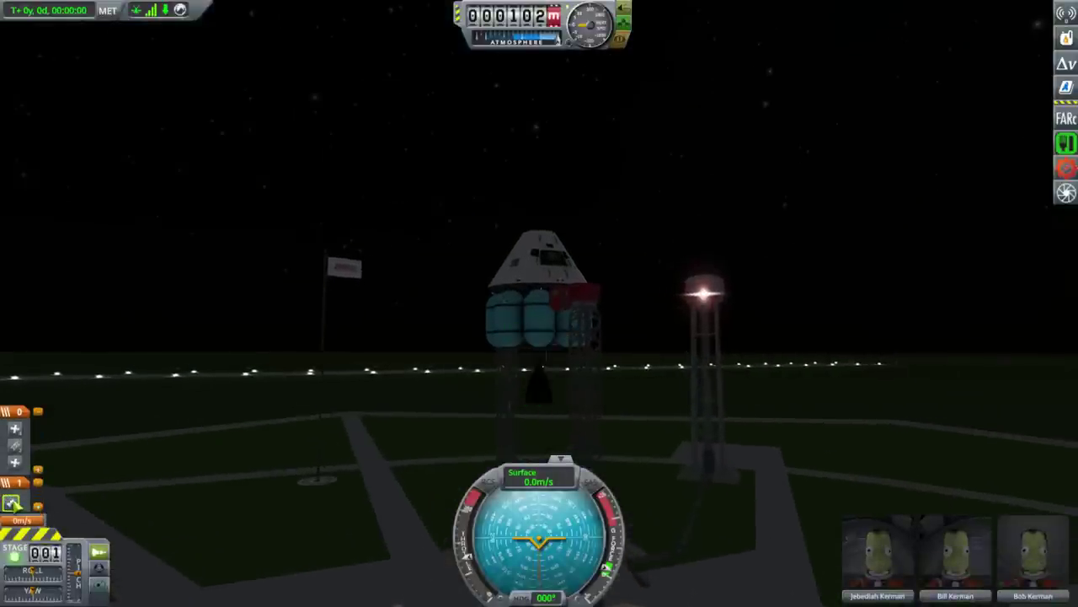
{"action": "right_click", "coordinate": [547, 371]}
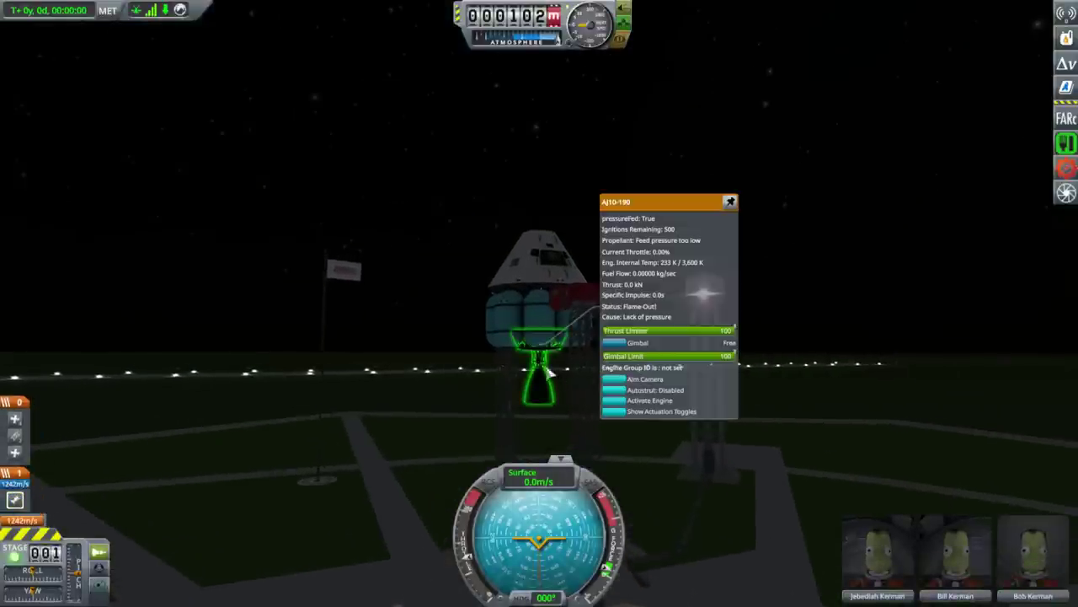
{"action": "left_click", "coordinate": [1066, 38]}
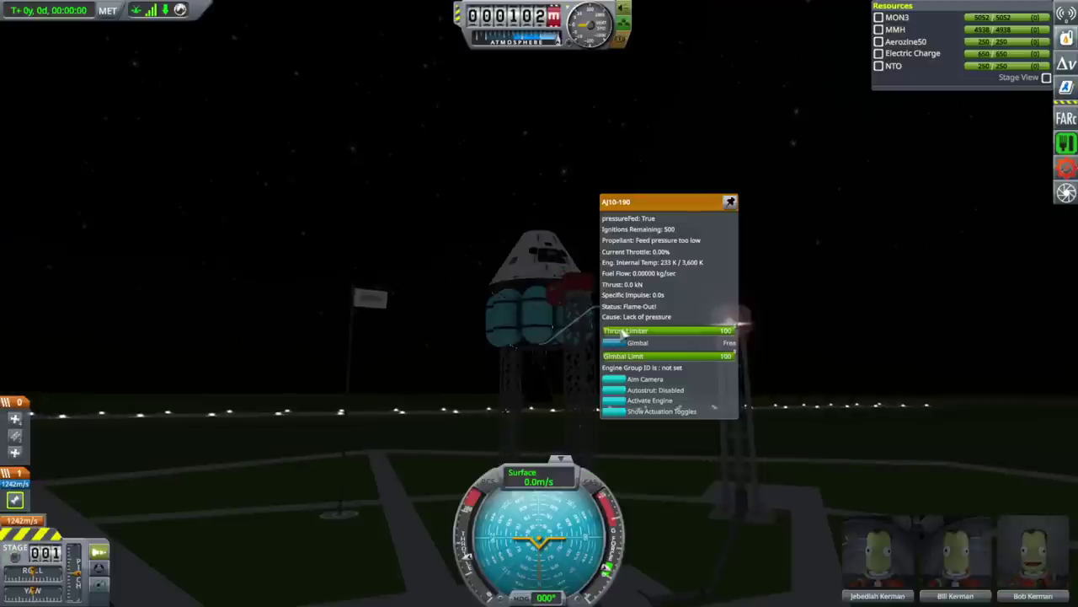
{"action": "left_click_drag", "start_coordinate": [877, 296], "coordinate": [848, 325]}
{"action": "key", "text": "Escape"}
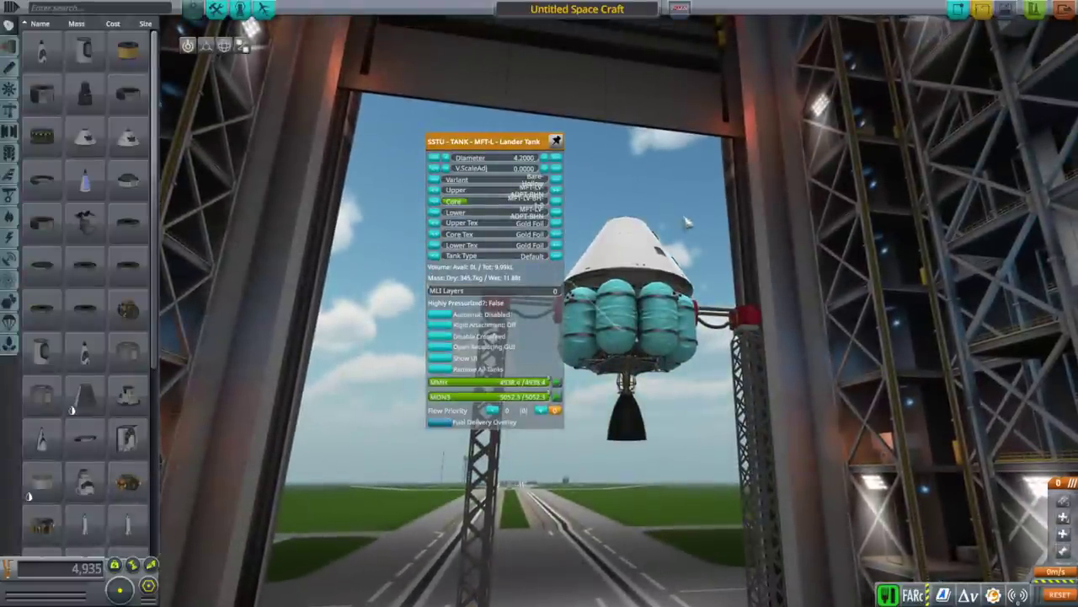
Step: Change the lander tank's type to ServiceModule and fill it with the 49.43% MMH / 50.57% MON3 mix
{"action": "left_click", "coordinate": [555, 256]}
{"action": "left_click", "coordinate": [556, 287]}
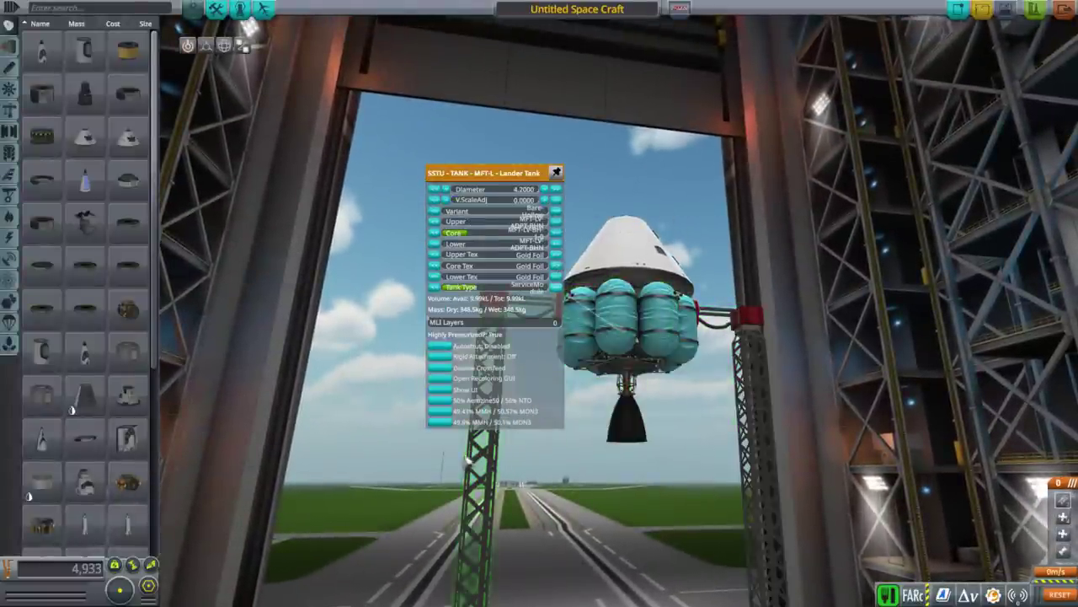
{"action": "left_click", "coordinate": [446, 419]}
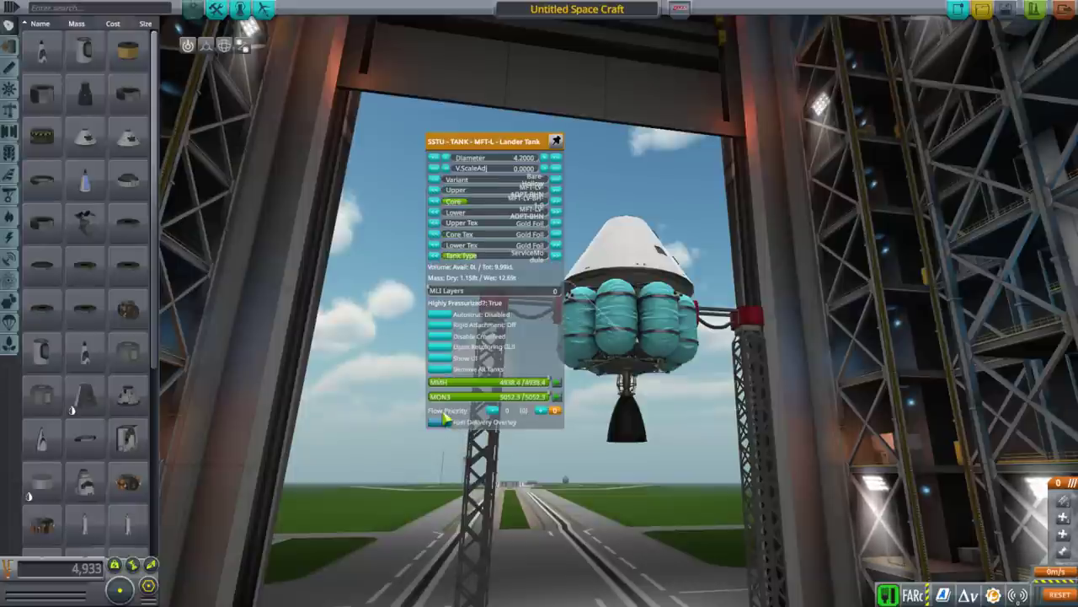
Step: Check the lander tank's pressurization and the AJ10-190 engine's propellant status in the editor
{"action": "right_click", "coordinate": [648, 488]}
{"action": "right_click", "coordinate": [614, 329]}
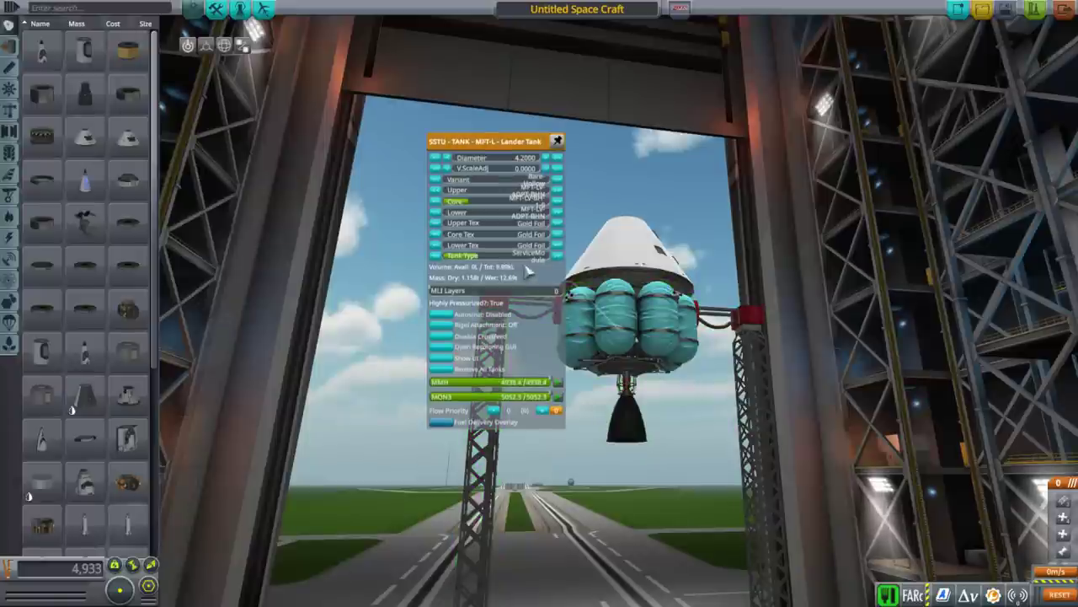
{"action": "left_click_drag", "start_coordinate": [817, 192], "coordinate": [808, 178]}
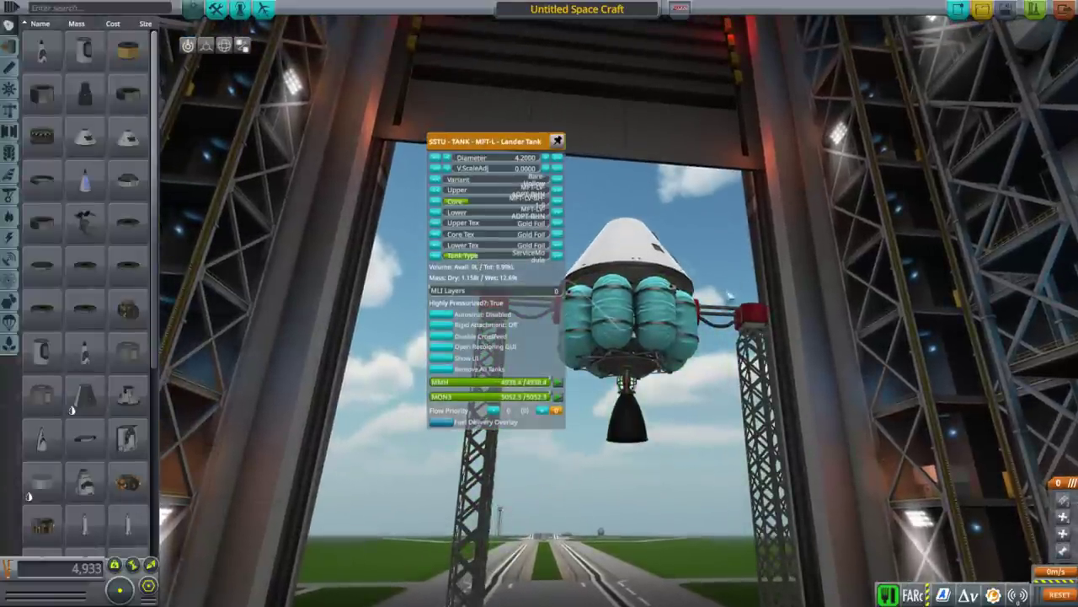
{"action": "right_click", "coordinate": [626, 414]}
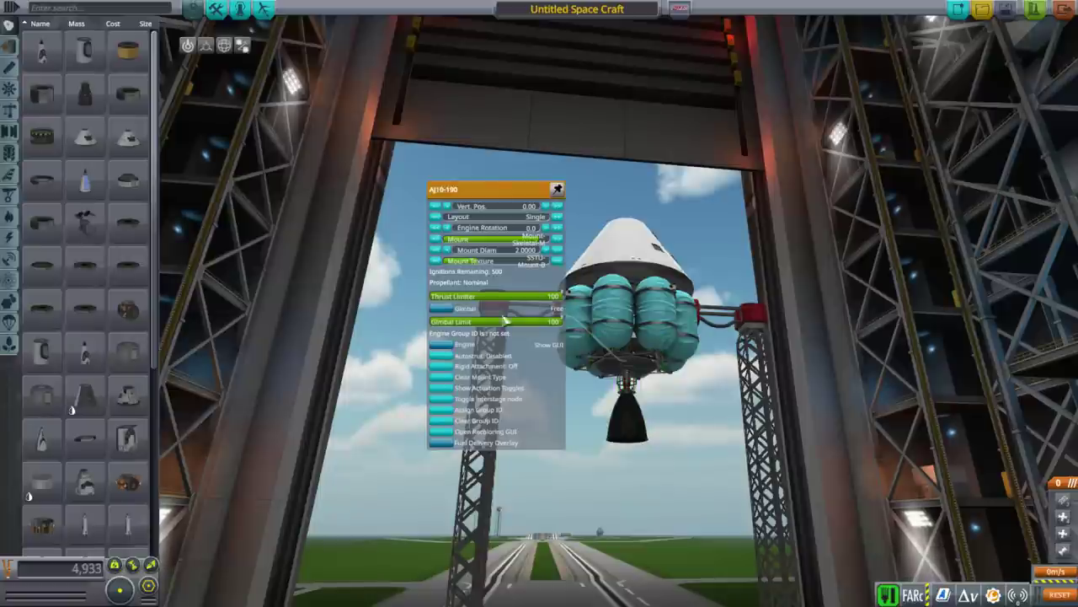
Step: Try the Cryogenic tank type, return to ServiceModule while checking the engine's feed pressure, and refill the tank with MMH and MON3
{"action": "right_click", "coordinate": [627, 337]}
{"action": "left_click", "coordinate": [434, 256]}
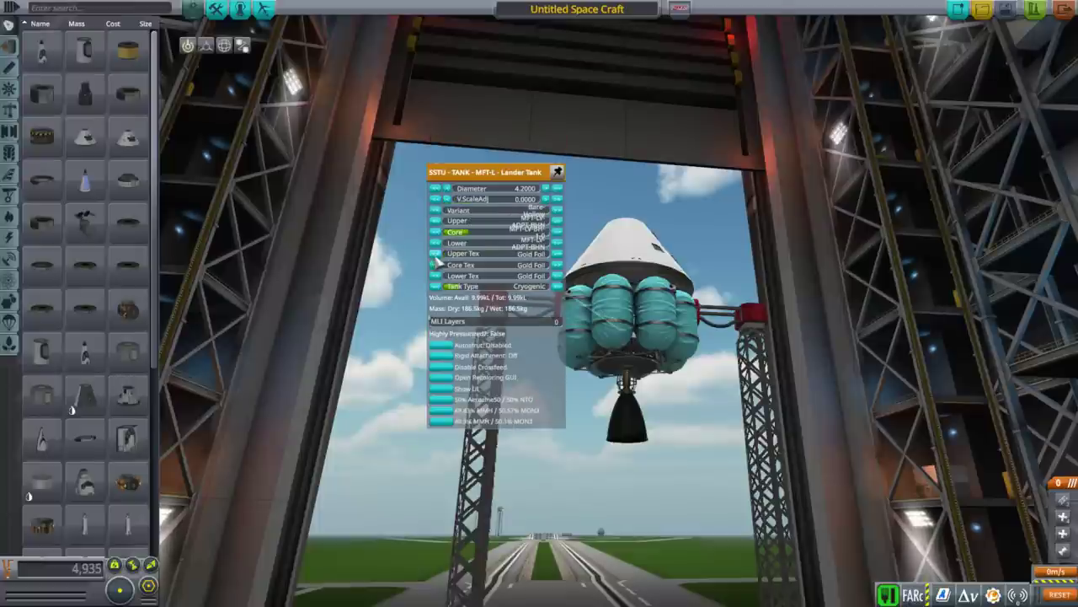
{"action": "right_click", "coordinate": [614, 384]}
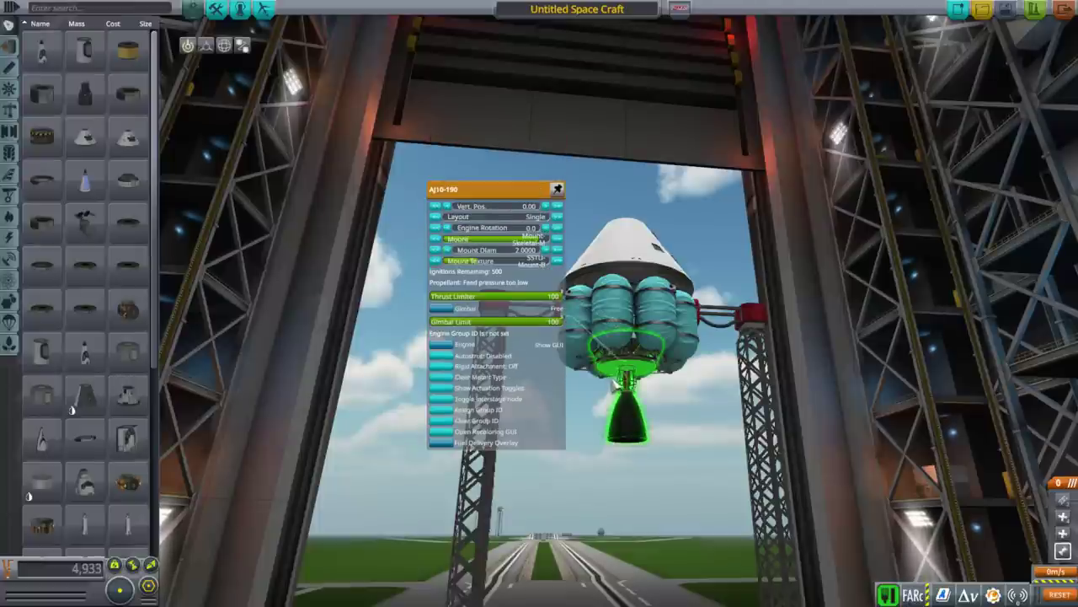
{"action": "right_click", "coordinate": [611, 358]}
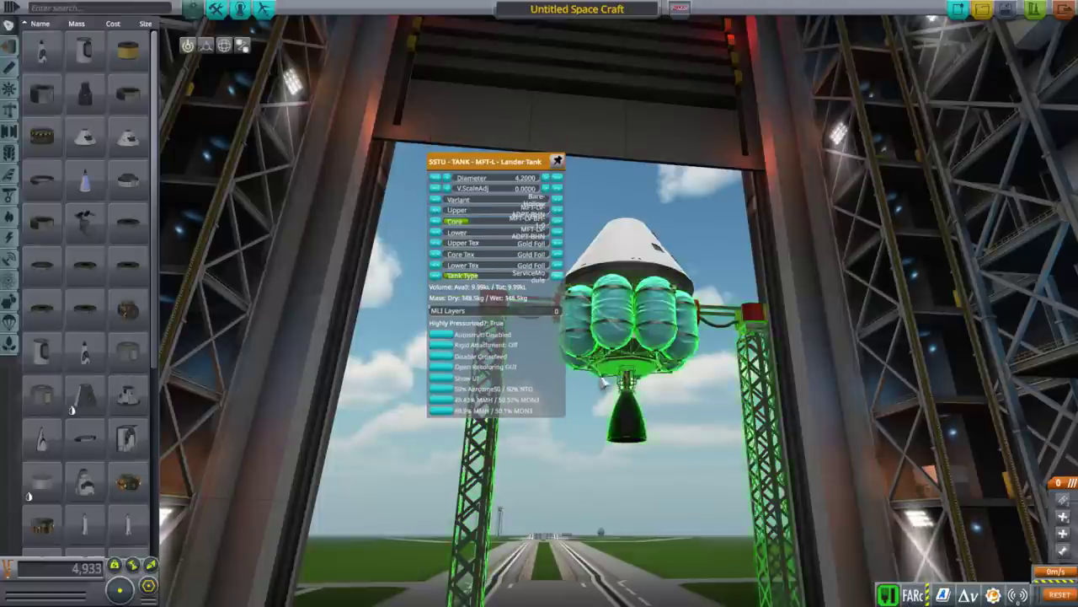
{"action": "right_click", "coordinate": [625, 389]}
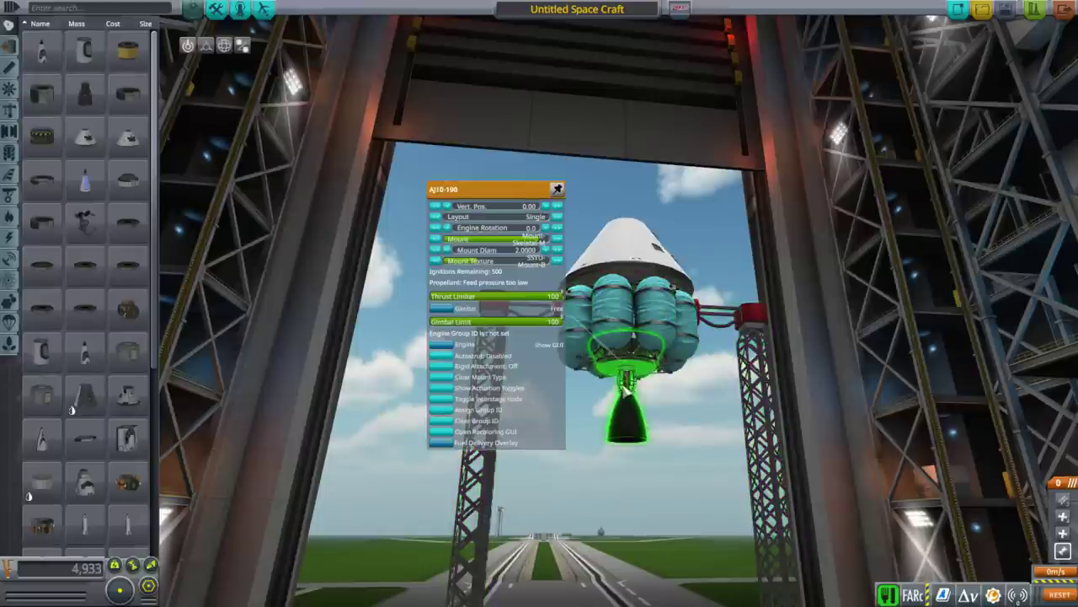
{"action": "right_click", "coordinate": [641, 338]}
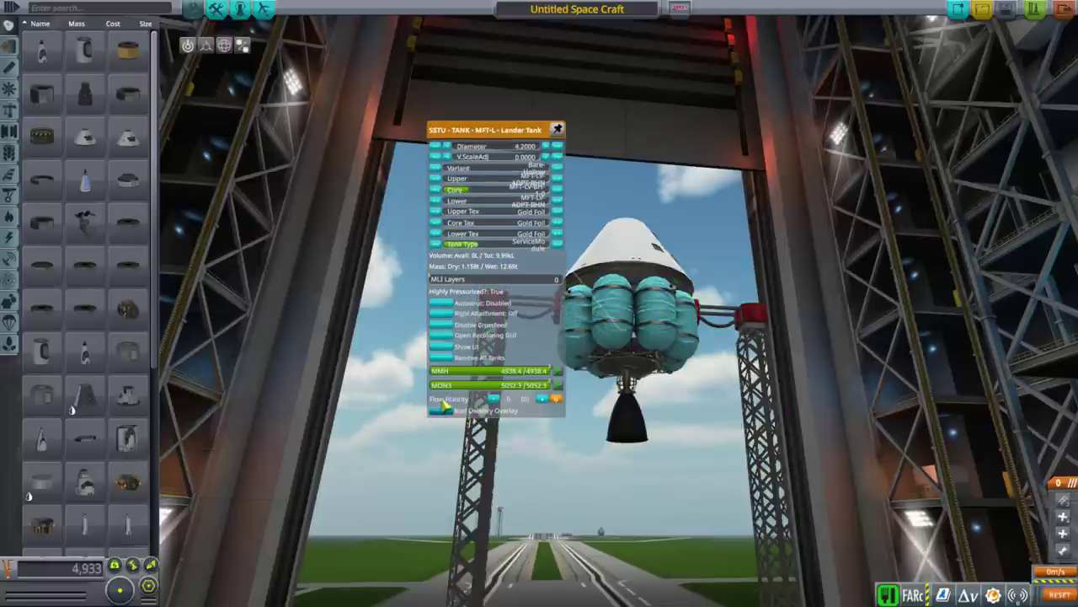
Step: Launch the craft to the pad and move its engine into a separate first stage
{"action": "left_click_drag", "start_coordinate": [845, 200], "coordinate": [789, 304]}
{"action": "right_click", "coordinate": [657, 332]}
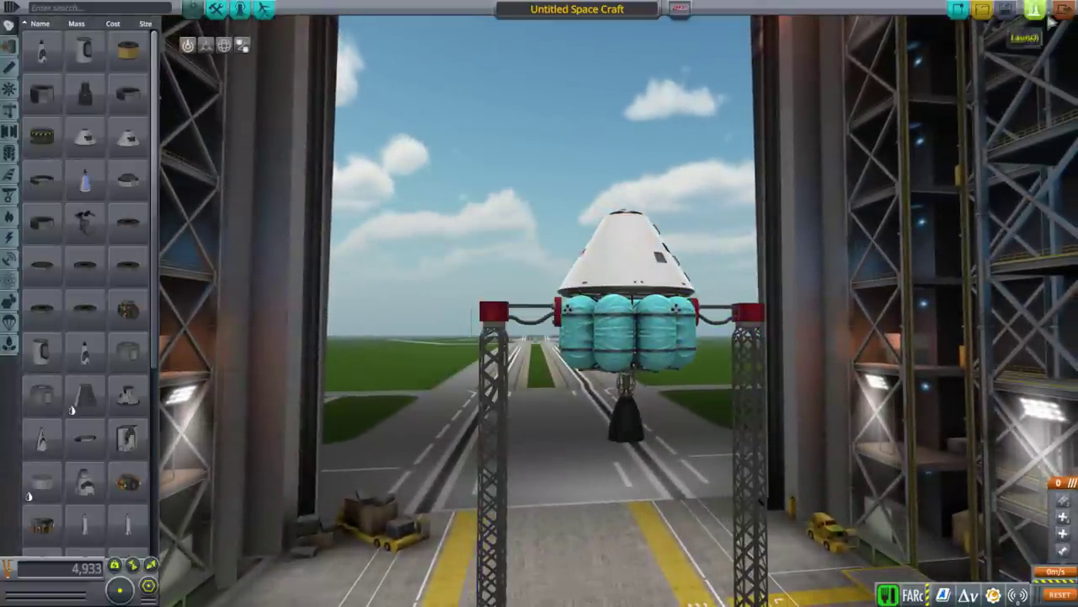
{"action": "left_click", "coordinate": [1035, 11]}
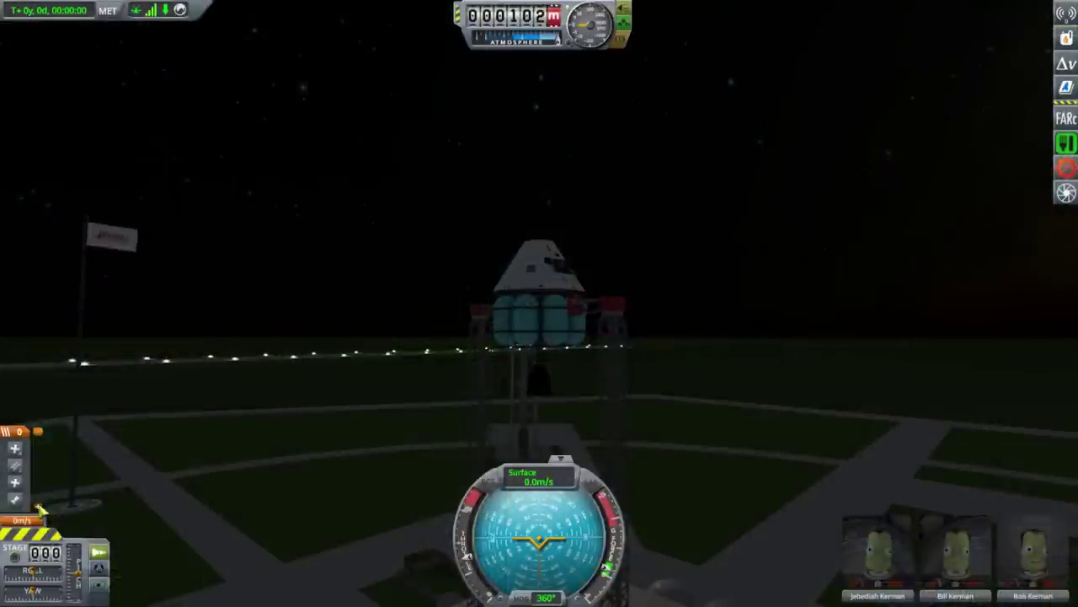
{"action": "left_click_drag", "start_coordinate": [14, 474], "coordinate": [12, 496]}
{"action": "left_click_drag", "start_coordinate": [234, 411], "coordinate": [188, 383]}
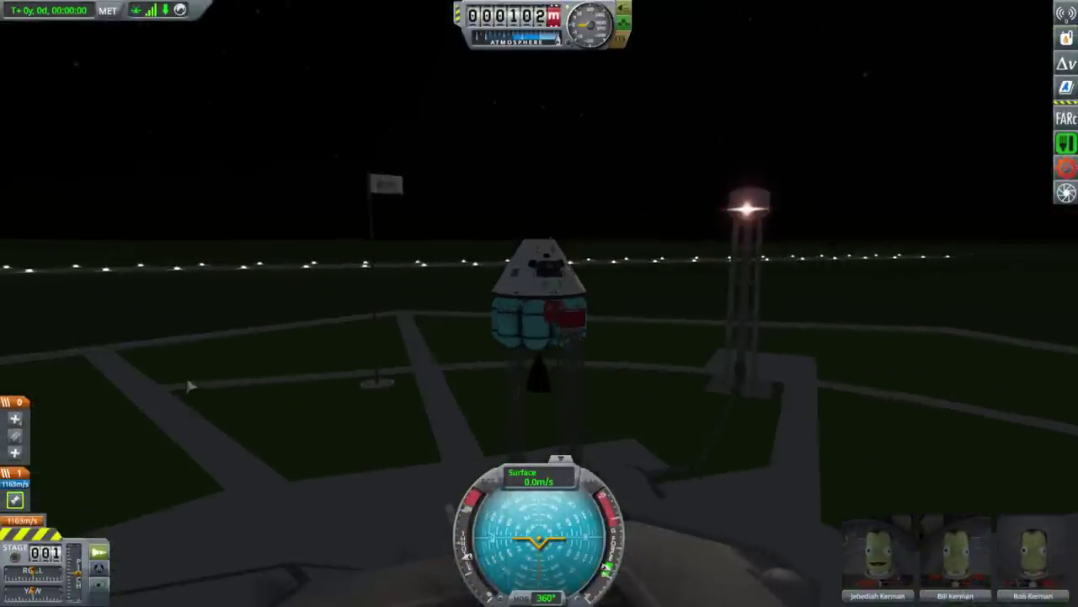
Step: Show the craft's resource list on the launch pad and inspect the tanks and engine up close
{"action": "left_click_drag", "start_coordinate": [313, 234], "coordinate": [353, 223]}
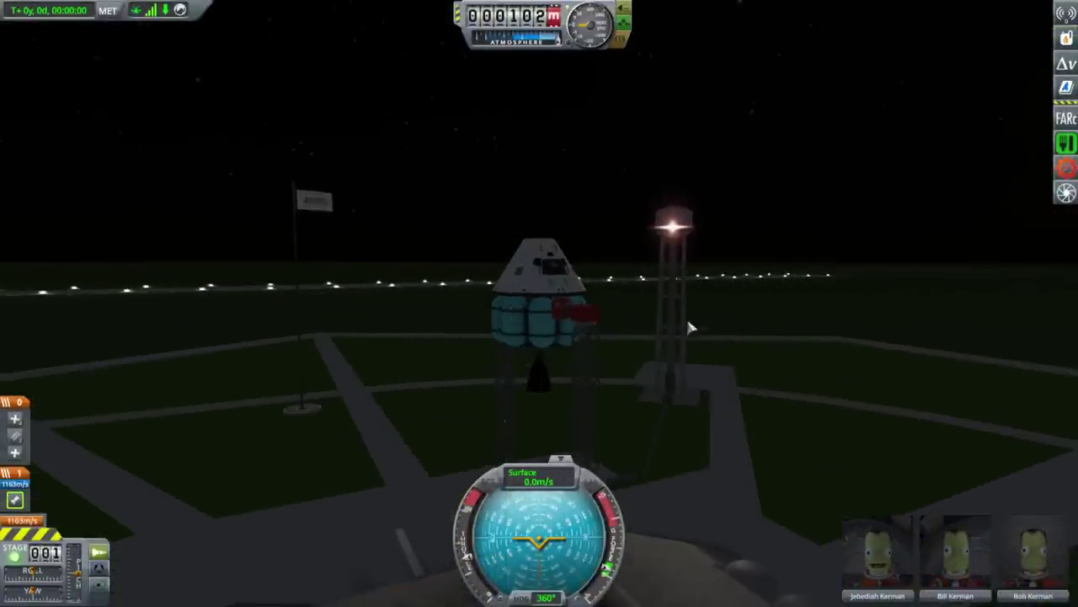
{"action": "left_click_drag", "start_coordinate": [688, 322], "coordinate": [793, 320]}
{"action": "left_click", "coordinate": [1063, 39]}
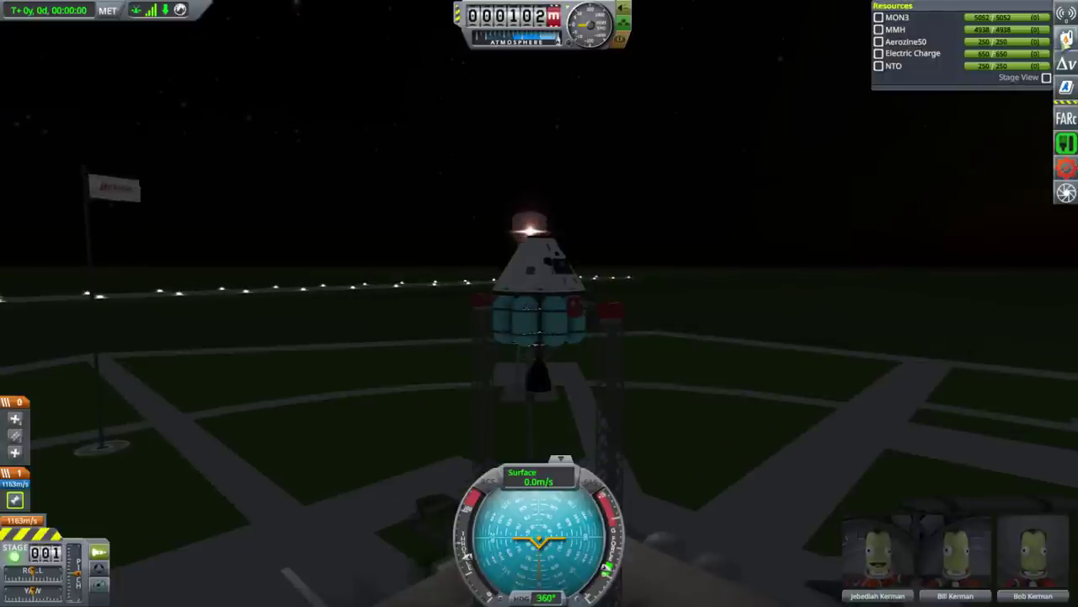
{"action": "left_click_drag", "start_coordinate": [763, 362], "coordinate": [809, 401]}
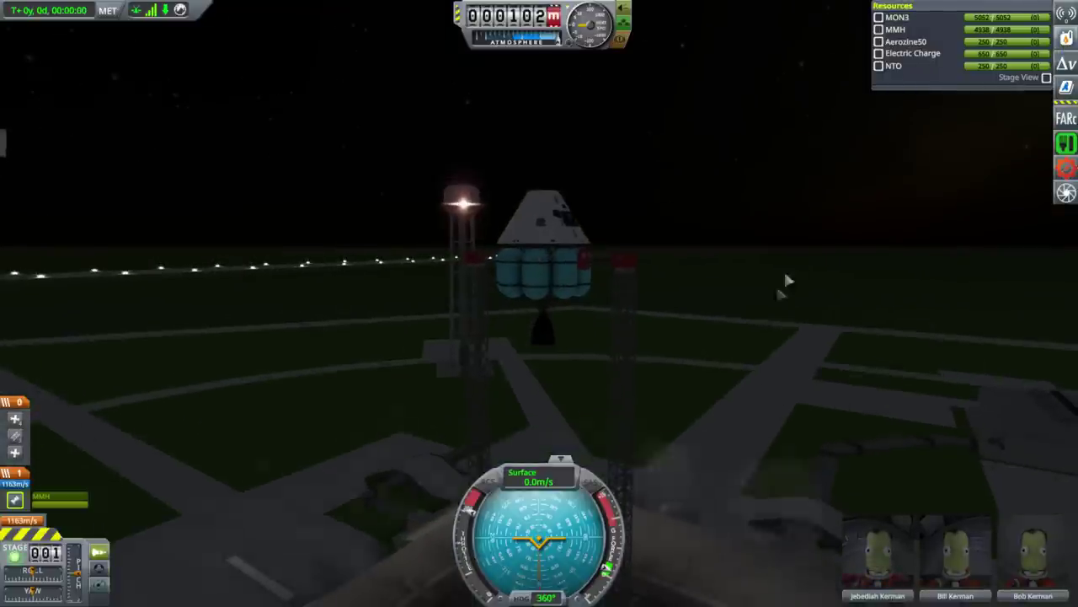
{"action": "left_click_drag", "start_coordinate": [753, 322], "coordinate": [811, 252]}
{"action": "scroll", "coordinate": [762, 310], "scroll_direction": "up", "scroll_amount": 3}
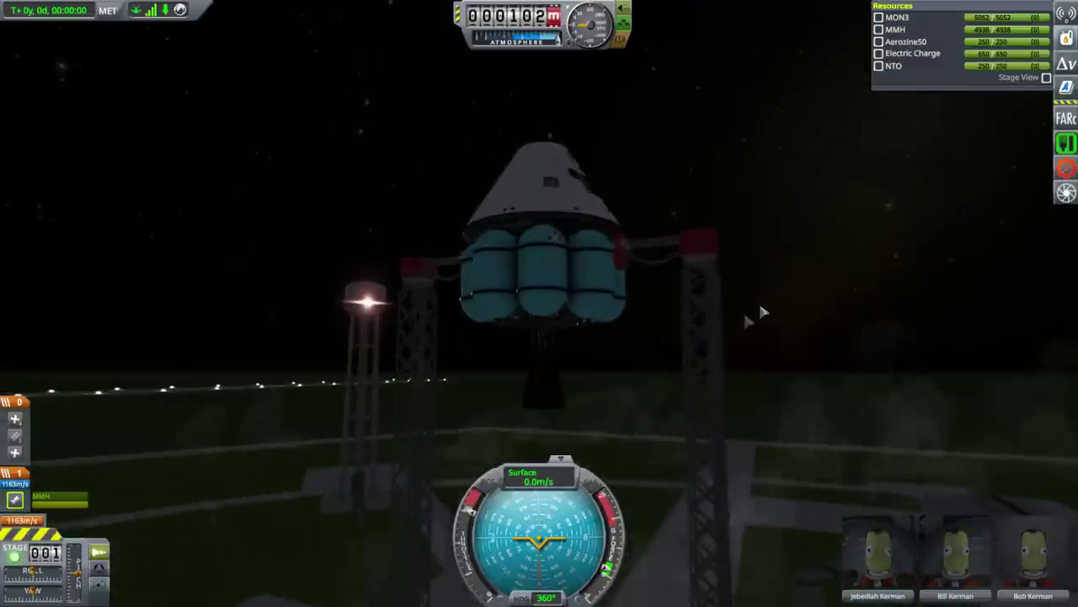
{"action": "right_click", "coordinate": [544, 362]}
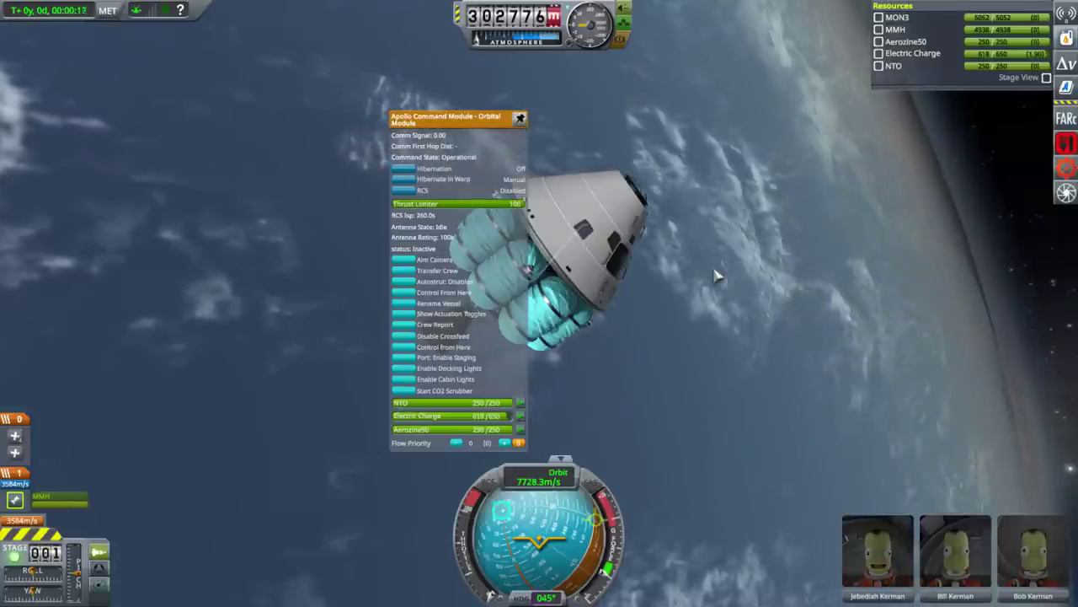
Step: Activate the engine stage in orbit, turn on stability assist, and rotate the Apollo craft to a new heading
{"action": "left_click", "coordinate": [720, 283]}
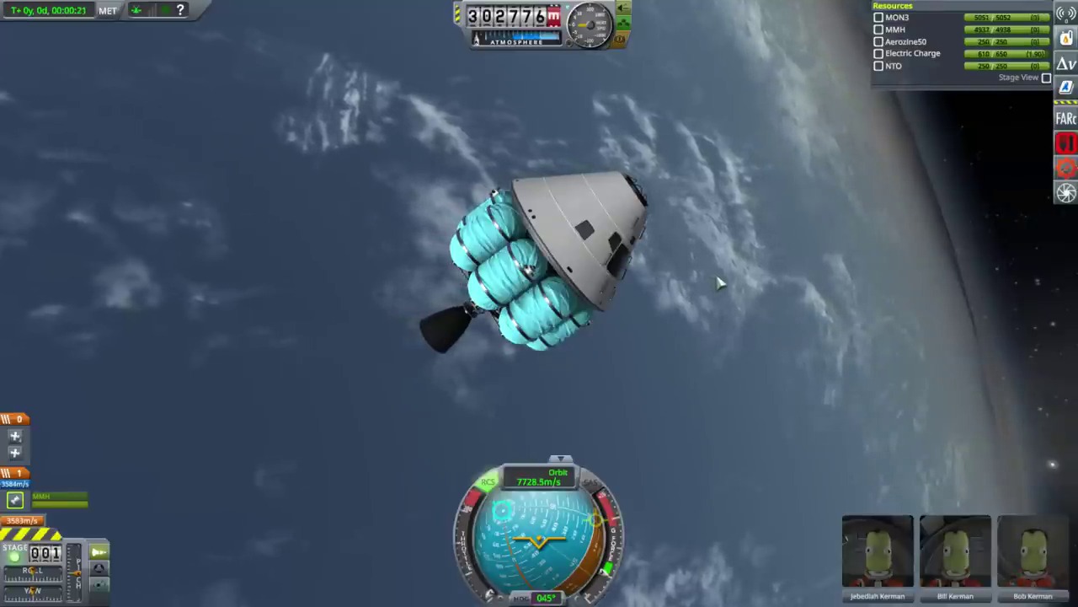
{"action": "key", "text": "space"}
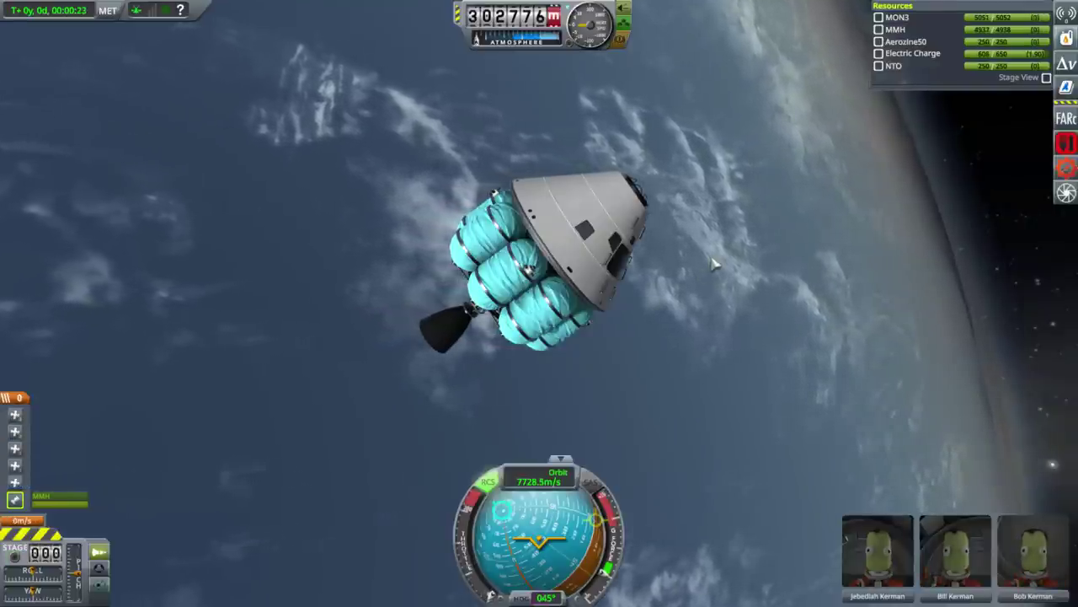
{"action": "key", "text": "t"}
{"action": "key", "text": "d"}
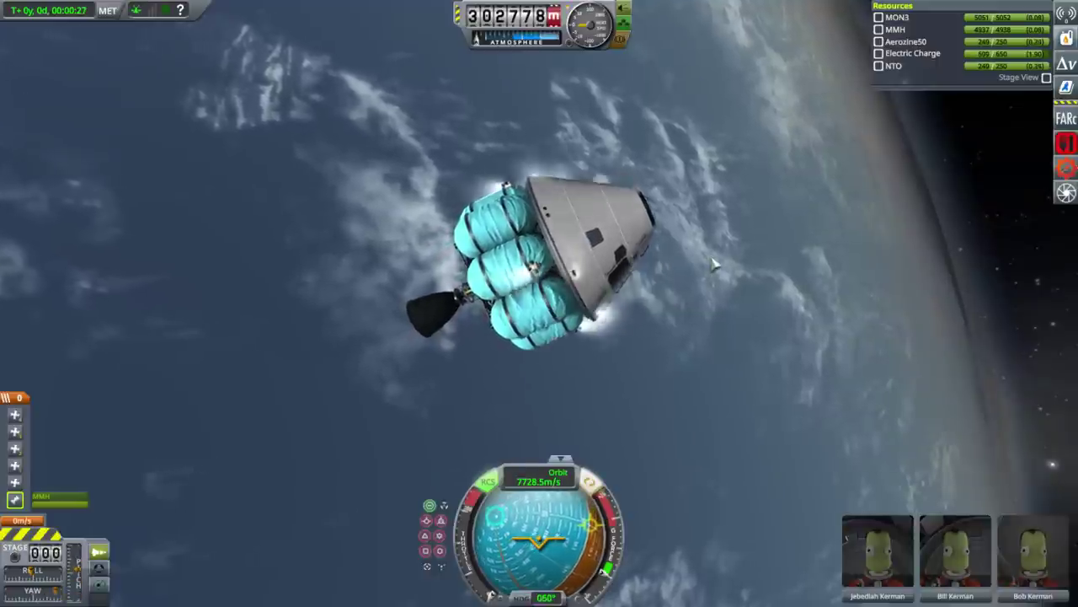
{"action": "key", "text": "s"}
{"action": "key", "text": "d"}
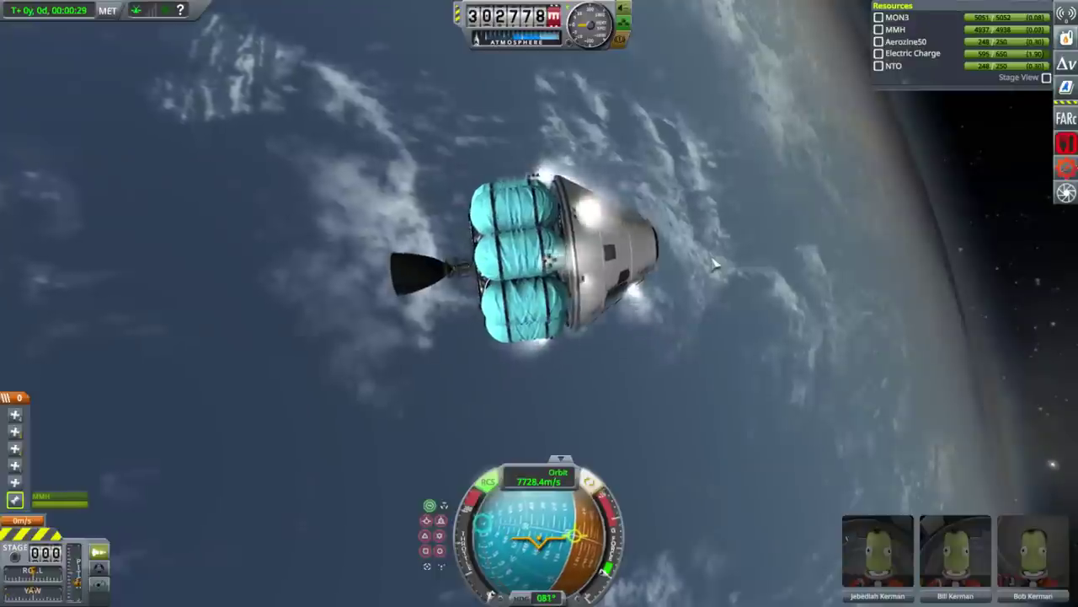
{"action": "key", "text": "a"}
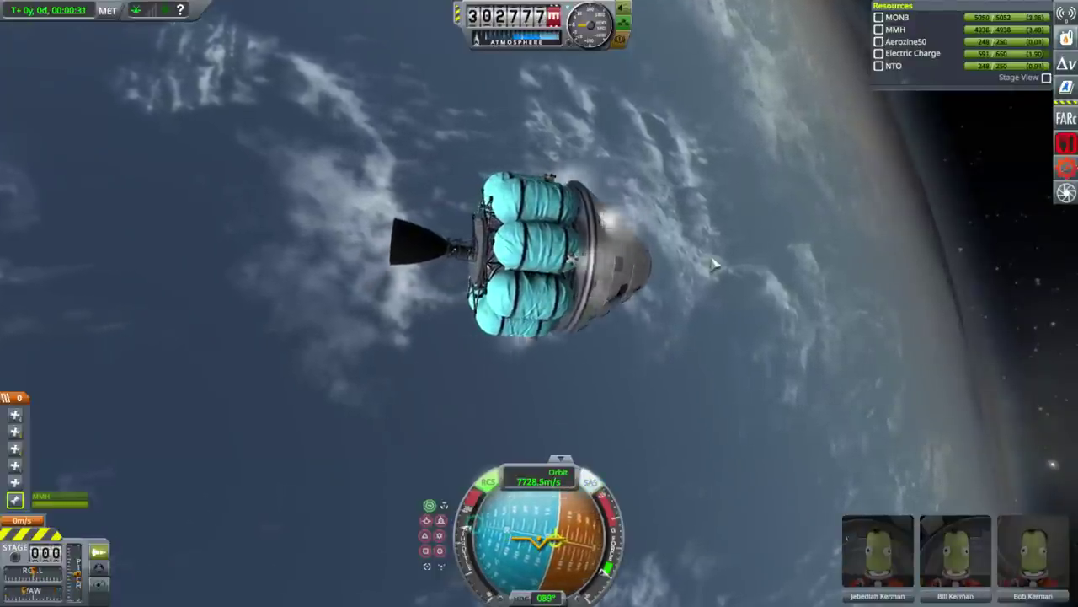
Step: Check the firing AJ10-190 engine's status and view the craft from other angles
{"action": "right_click", "coordinate": [425, 245]}
{"action": "left_click_drag", "start_coordinate": [411, 408], "coordinate": [275, 447]}
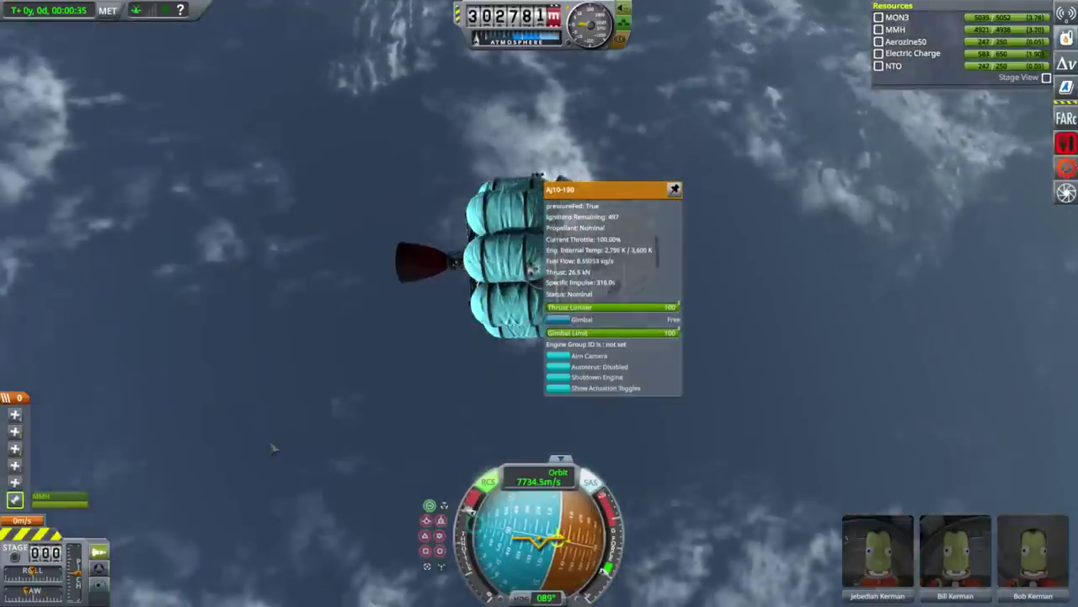
{"action": "left_click_drag", "start_coordinate": [342, 421], "coordinate": [180, 366]}
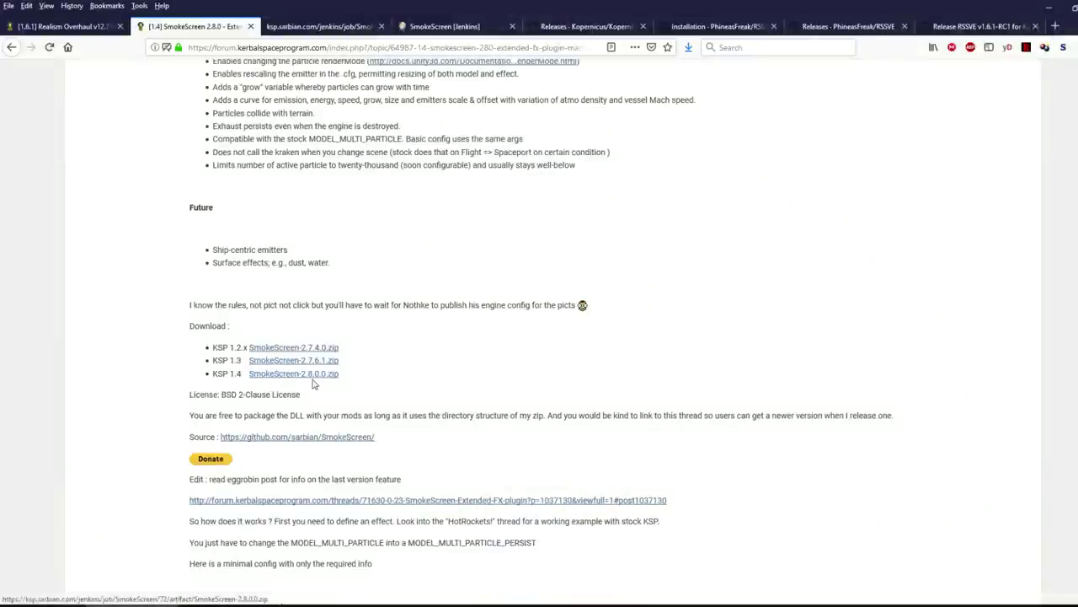
Step: Switch to the browser, review the dependencies in the Realism Overhaul thread, and return to the SmokeScreen thread
{"action": "left_click", "coordinate": [63, 27]}
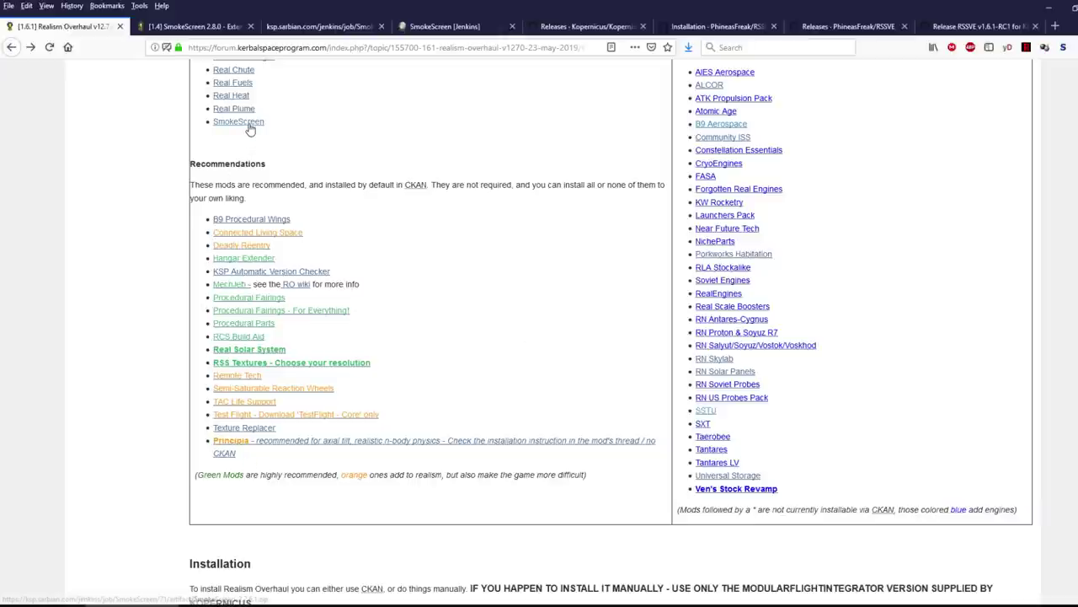
{"action": "scroll", "coordinate": [249, 128], "scroll_direction": "up", "scroll_amount": 3}
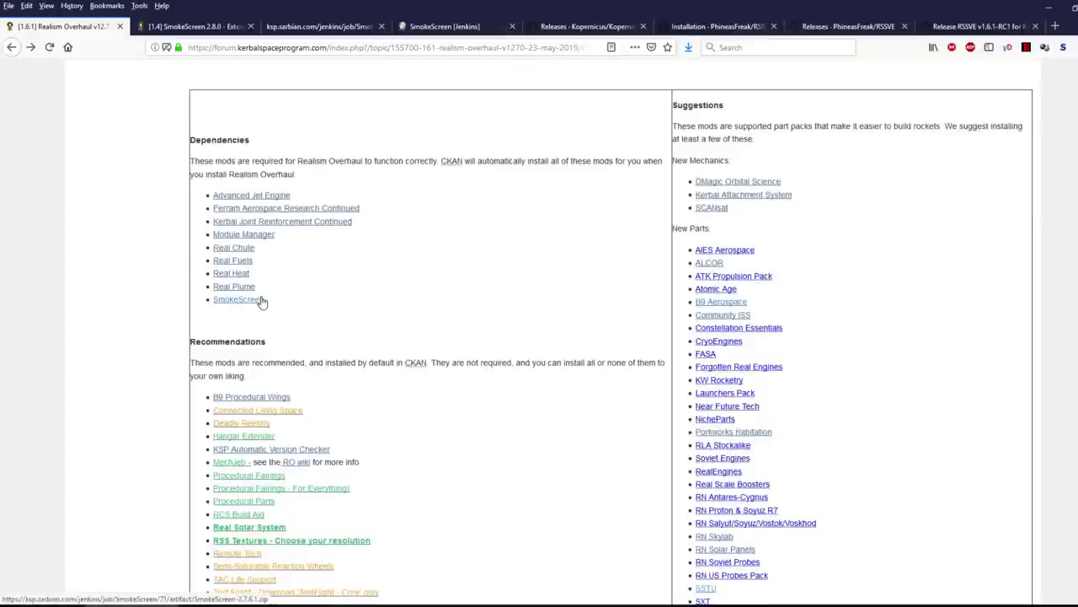
{"action": "left_click", "coordinate": [215, 28]}
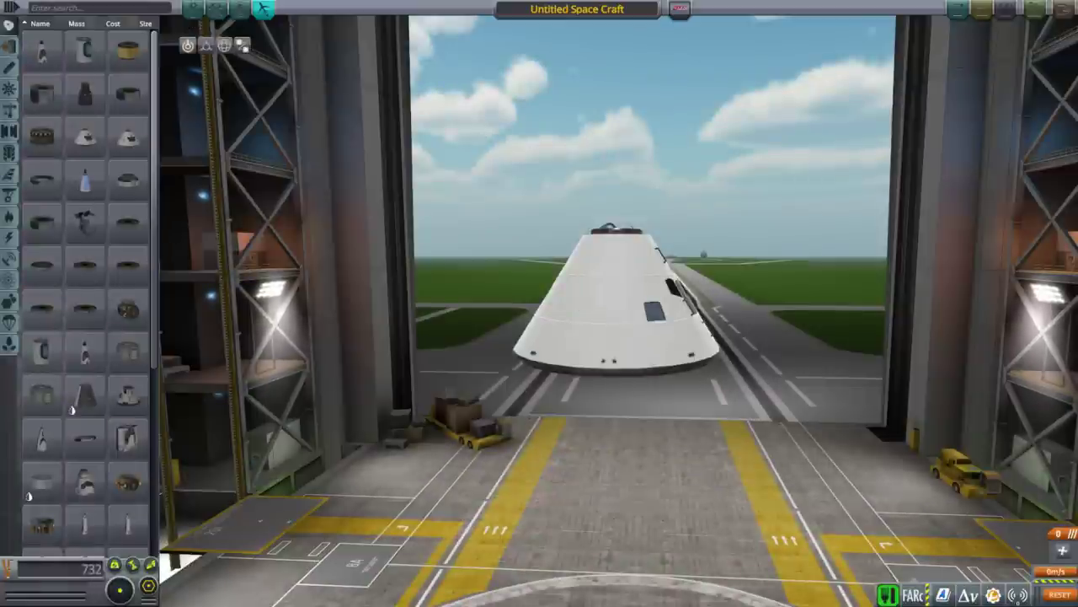
Step: Check the placed Apollo command module's resources in the vehicle editor and discard the part
{"action": "right_click", "coordinate": [556, 354]}
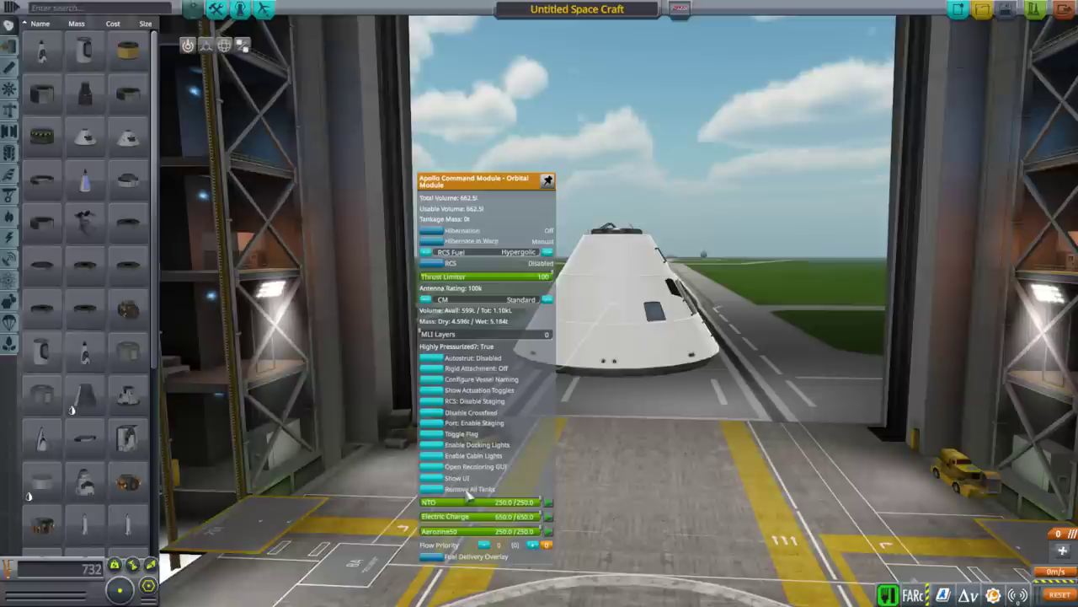
{"action": "left_click", "coordinate": [655, 358]}
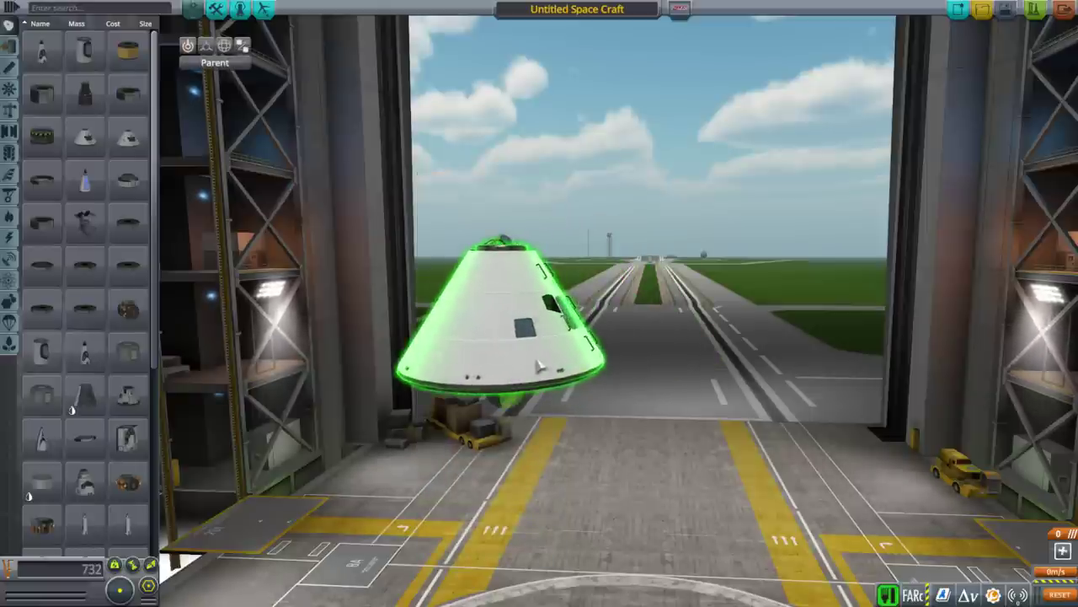
{"action": "left_click", "coordinate": [85, 223]}
Step: Read the catalog description of the Apollo Command Module - Orbital Module through its full list of included resources
{"action": "left_click_drag", "start_coordinate": [154, 256], "coordinate": [158, 278]}
{"action": "mouse_move", "coordinate": [126, 103]}
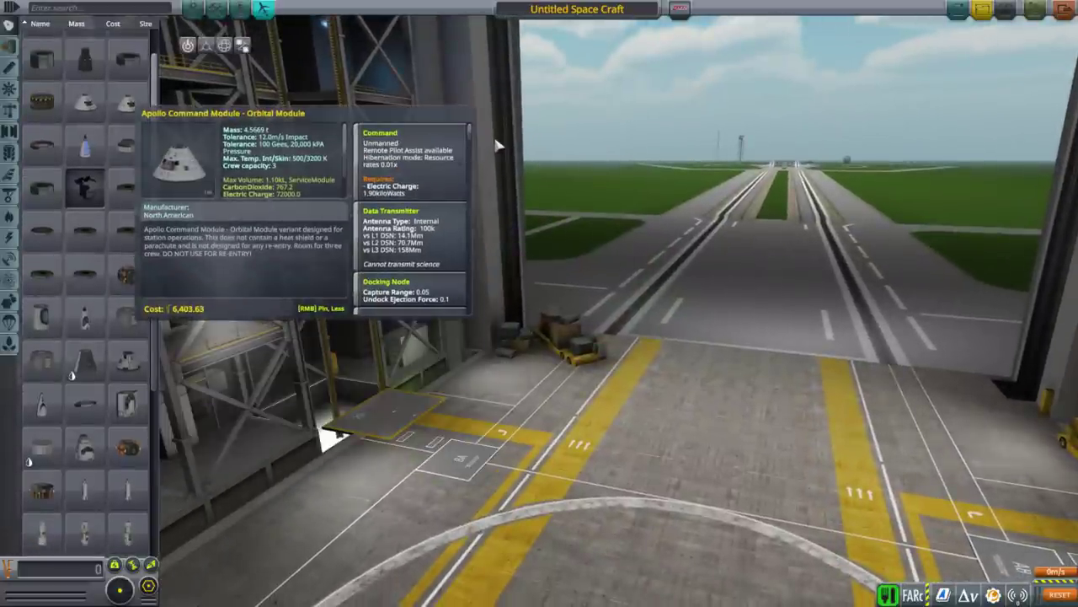
{"action": "left_click_drag", "start_coordinate": [472, 142], "coordinate": [478, 288]}
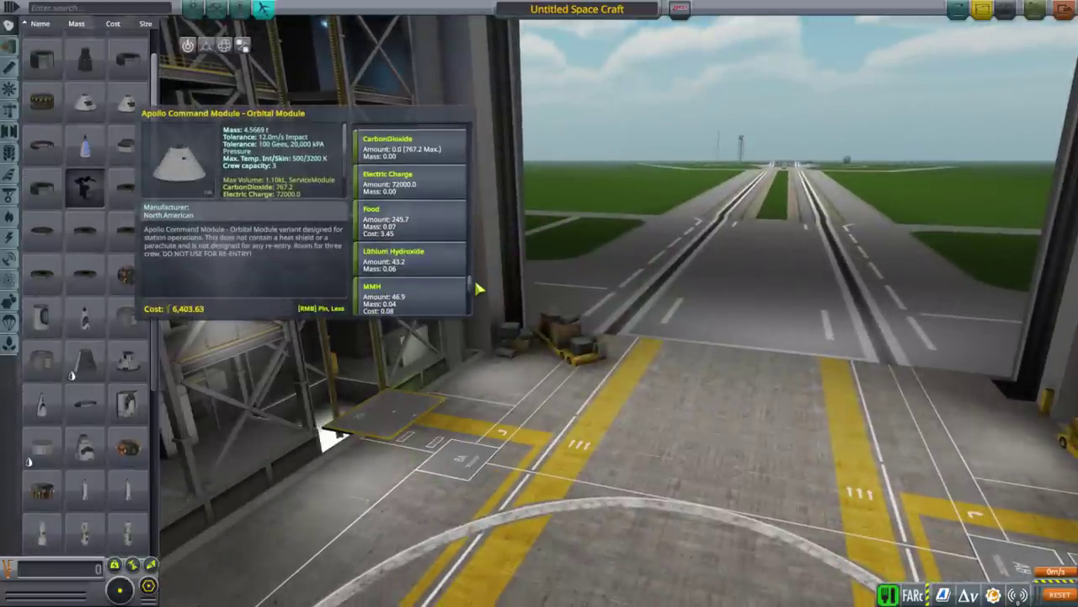
{"action": "scroll", "coordinate": [403, 274], "scroll_direction": "up", "scroll_amount": 1}
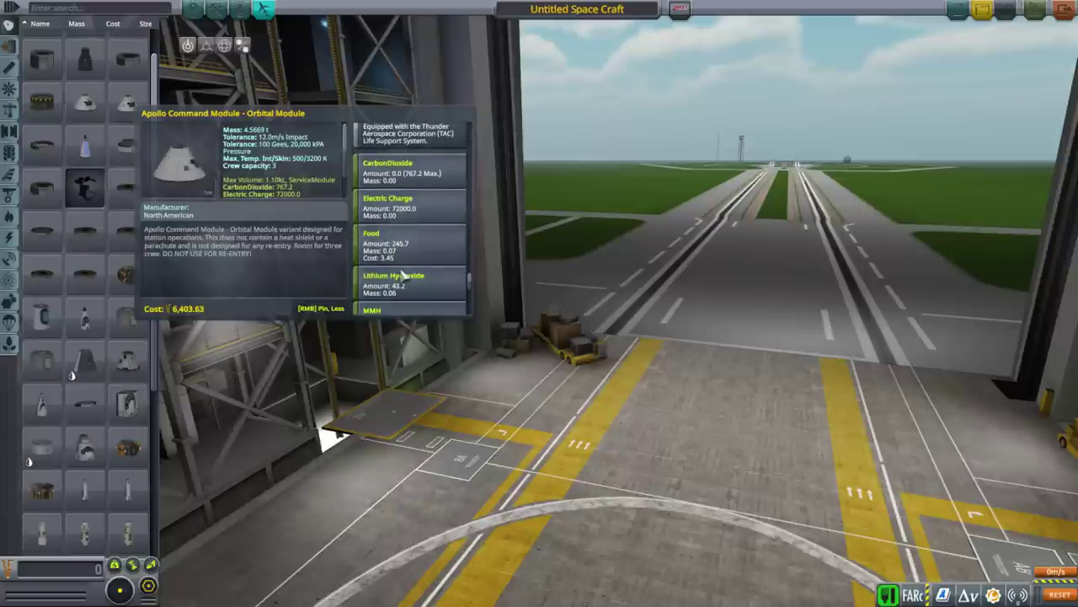
{"action": "scroll", "coordinate": [403, 275], "scroll_direction": "up", "scroll_amount": 4}
{"action": "scroll", "coordinate": [409, 272], "scroll_direction": "down", "scroll_amount": 5}
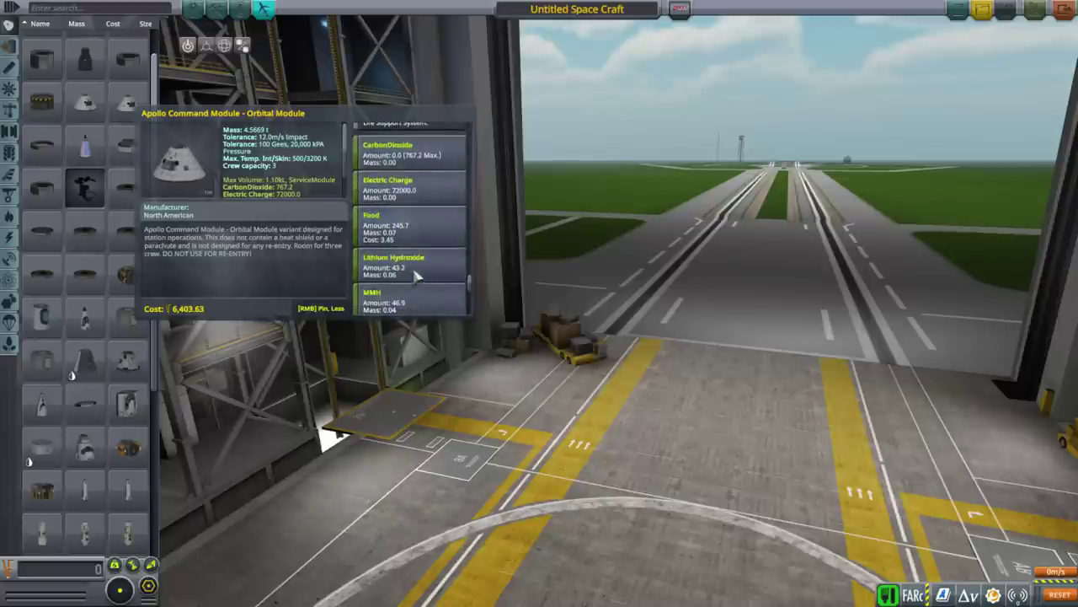
{"action": "scroll", "coordinate": [414, 276], "scroll_direction": "down", "scroll_amount": 6}
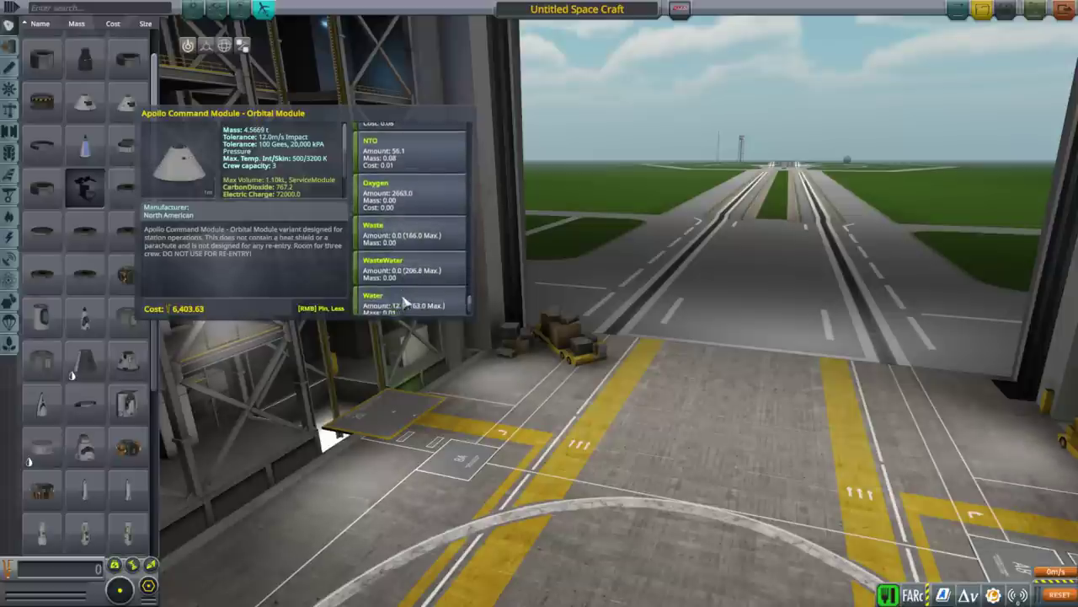
{"action": "scroll", "coordinate": [404, 301], "scroll_direction": "down", "scroll_amount": 1}
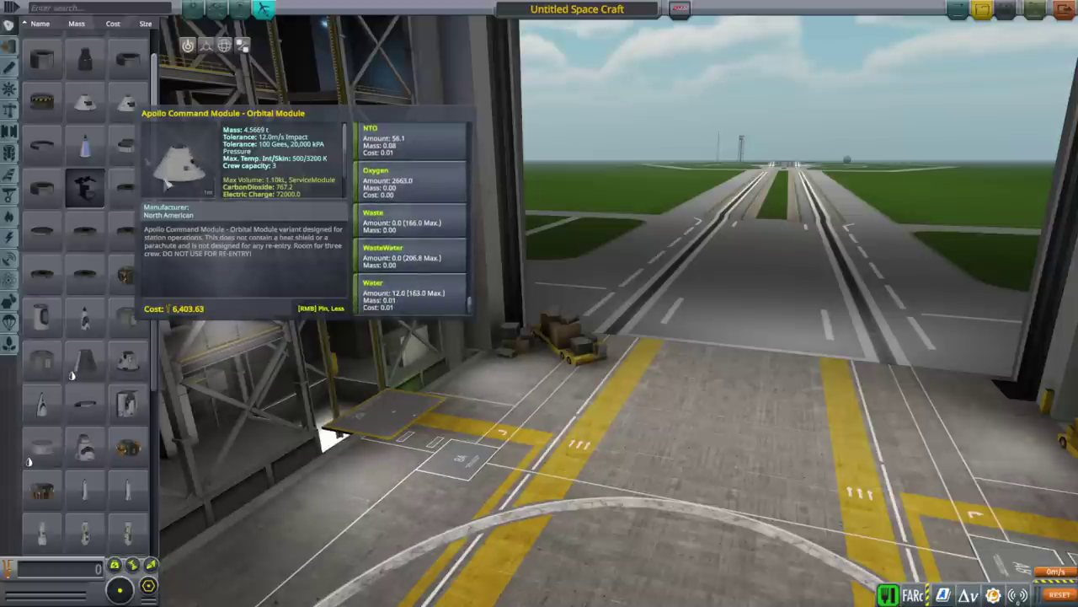
Step: Place the Apollo orbital module again to compare its actual resources with the description, and delete it
{"action": "left_click", "coordinate": [126, 104]}
{"action": "right_click", "coordinate": [573, 366]}
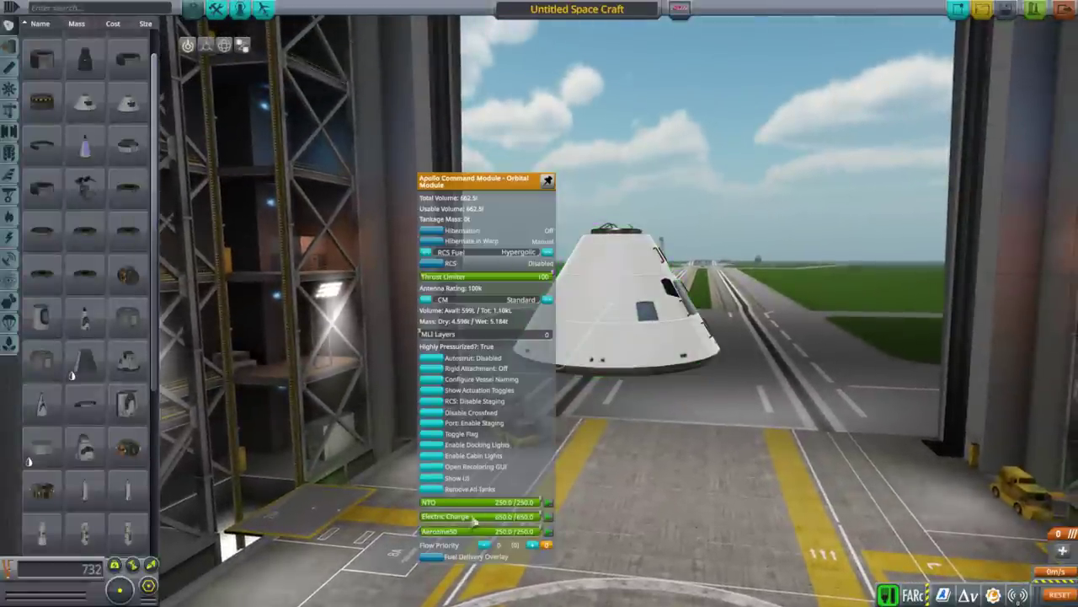
{"action": "left_click", "coordinate": [621, 357]}
{"action": "key", "text": "Delete"}
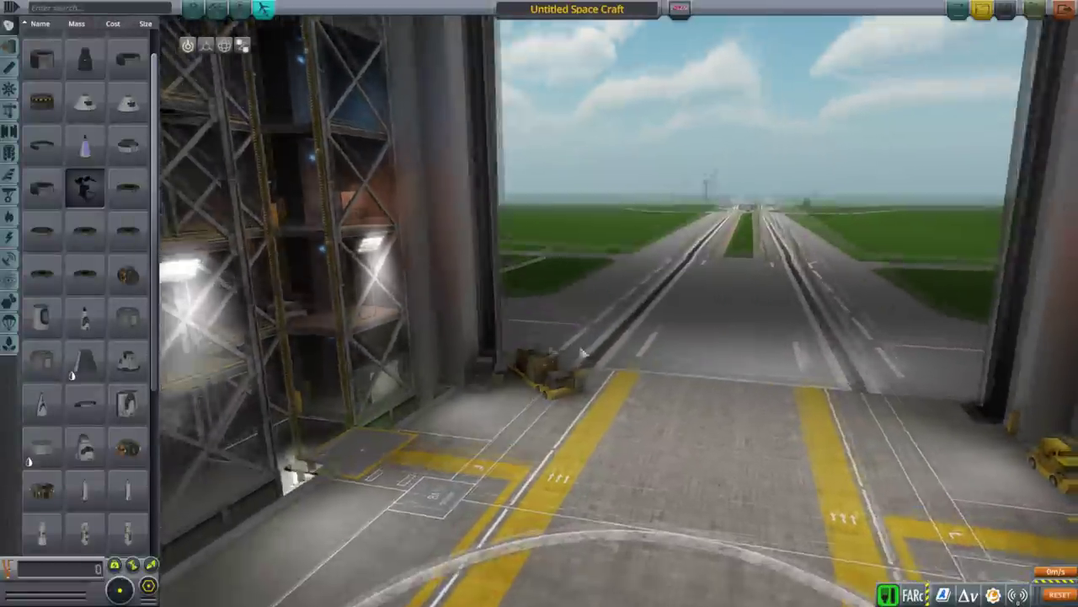
Step: Place the Mk1-3 Command Pod (4m), check its life-support and propellant resources, and pick the pod up
{"action": "left_click", "coordinate": [127, 361]}
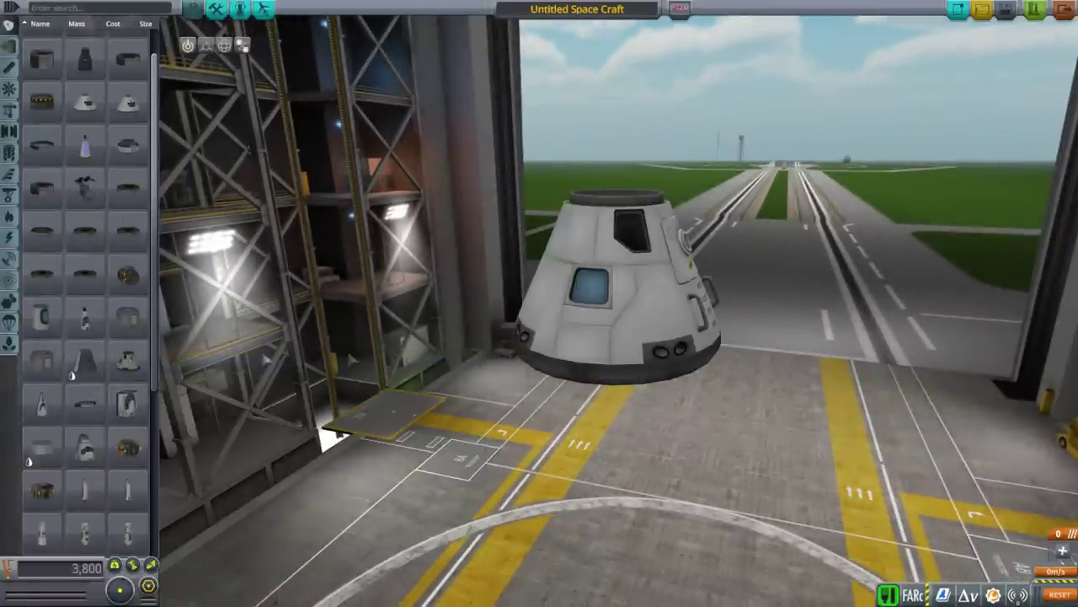
{"action": "left_click_drag", "start_coordinate": [353, 359], "coordinate": [715, 275]}
{"action": "right_click", "coordinate": [640, 312]}
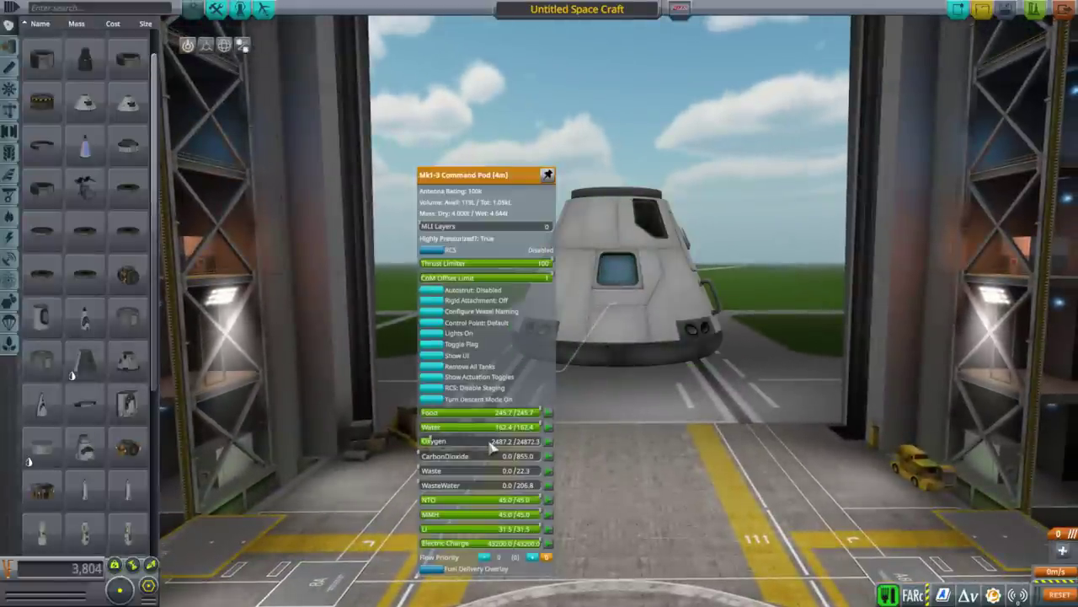
{"action": "left_click", "coordinate": [657, 342]}
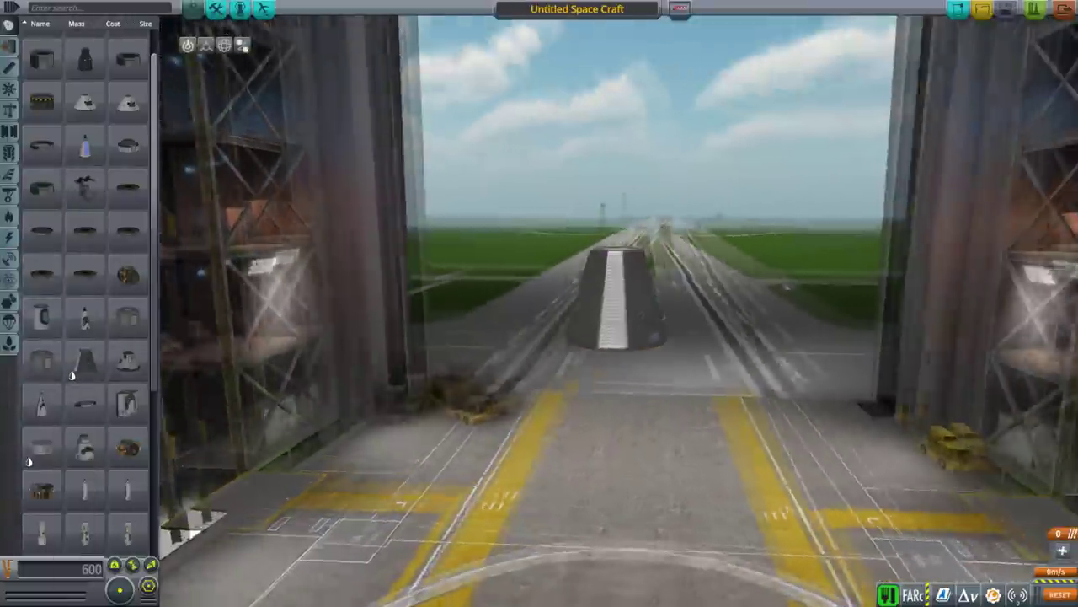
Step: Inspect the dark conical cockpit in the editor and delete it
{"action": "right_click", "coordinate": [636, 327]}
{"action": "left_click", "coordinate": [636, 325]}
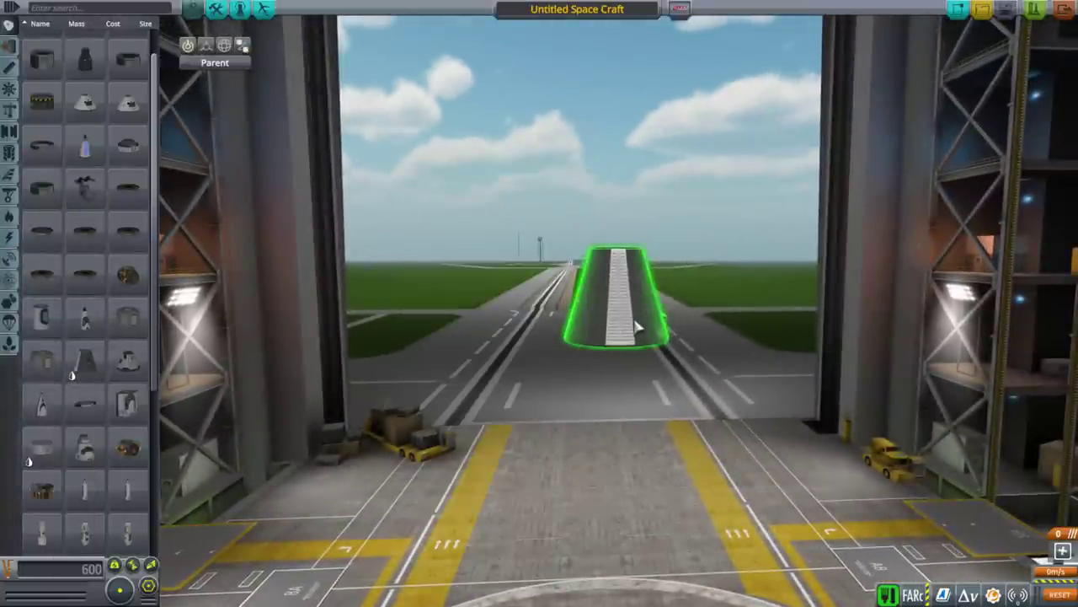
{"action": "key", "text": "Delete"}
Step: Place the non RO - SSTU - LC3-POD and compare its actual resources with those in its catalog description
{"action": "left_click_drag", "start_coordinate": [154, 190], "coordinate": [167, 276]}
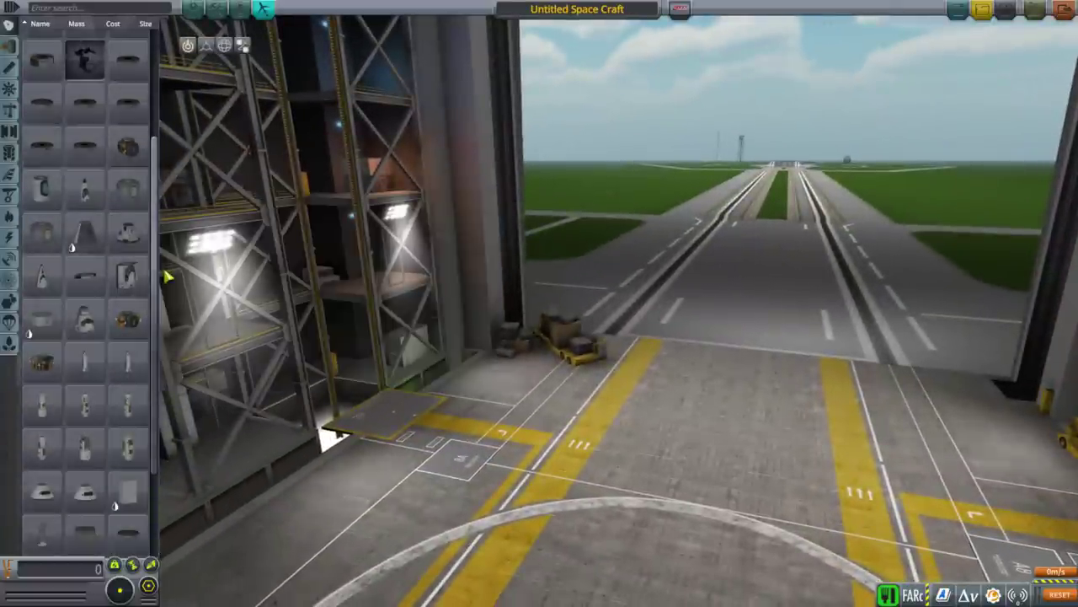
{"action": "mouse_move", "coordinate": [145, 321]}
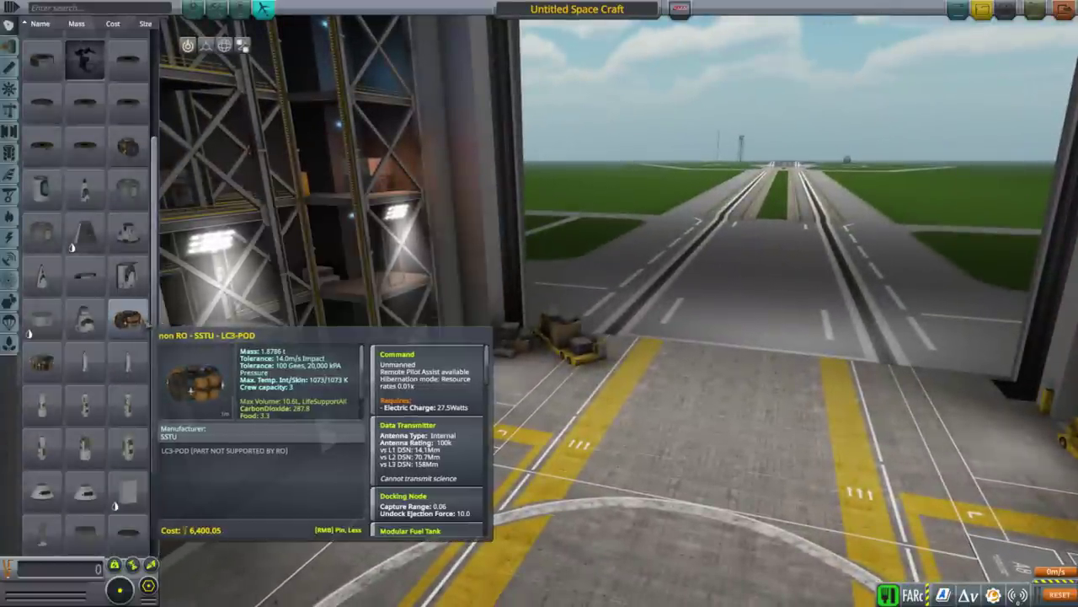
{"action": "left_click", "coordinate": [137, 320]}
{"action": "right_click", "coordinate": [621, 308]}
{"action": "left_click_drag", "start_coordinate": [730, 339], "coordinate": [652, 412]}
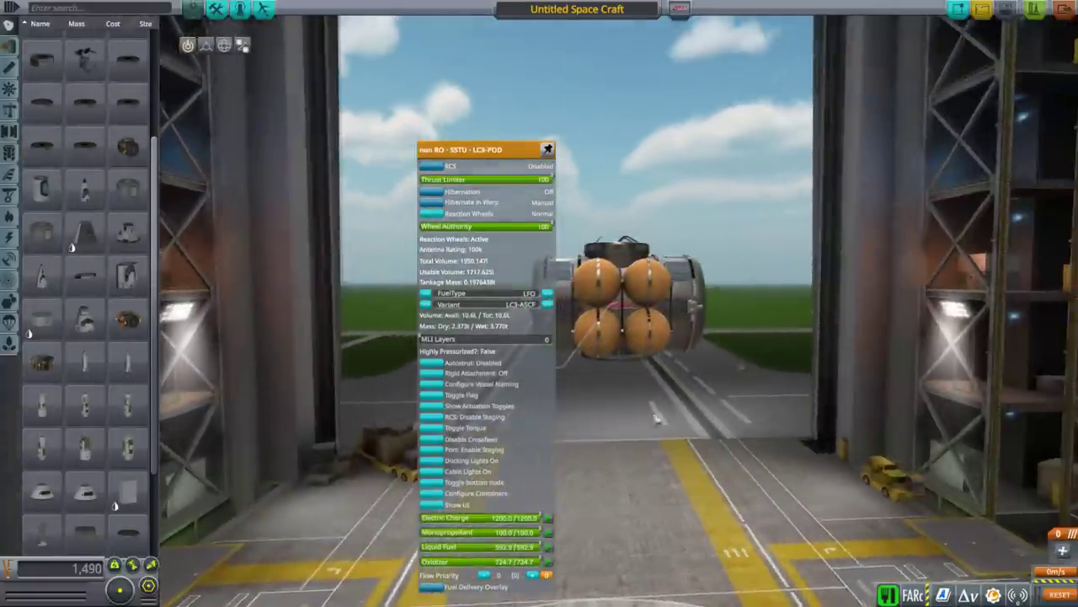
{"action": "mouse_move", "coordinate": [130, 325]}
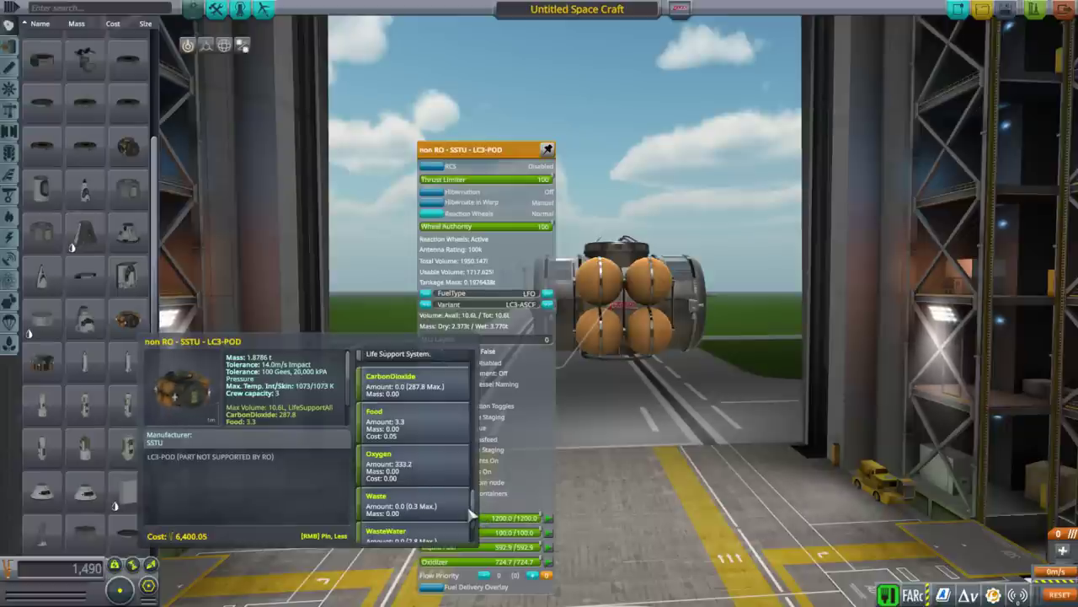
{"action": "mouse_move", "coordinate": [476, 524]}
{"action": "left_mouse_down"}
{"action": "mouse_move", "coordinate": [478, 475]}
{"action": "mouse_move", "coordinate": [479, 522]}
{"action": "left_mouse_up"}
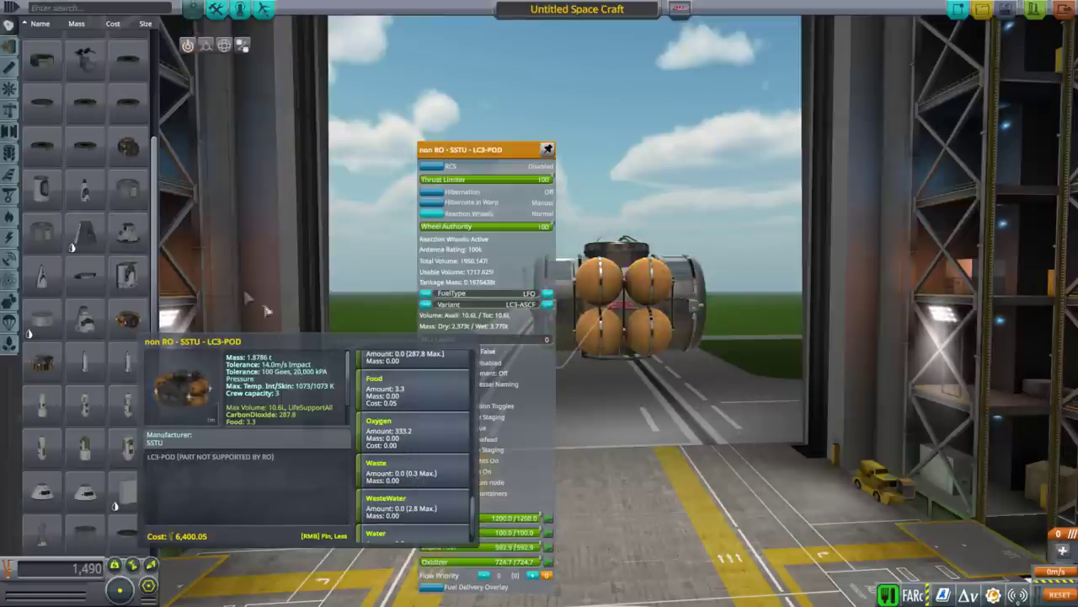
Step: Ignite the lander can craft's engine on the launch pad and cut the throttle
{"action": "mouse_move", "coordinate": [130, 379]}
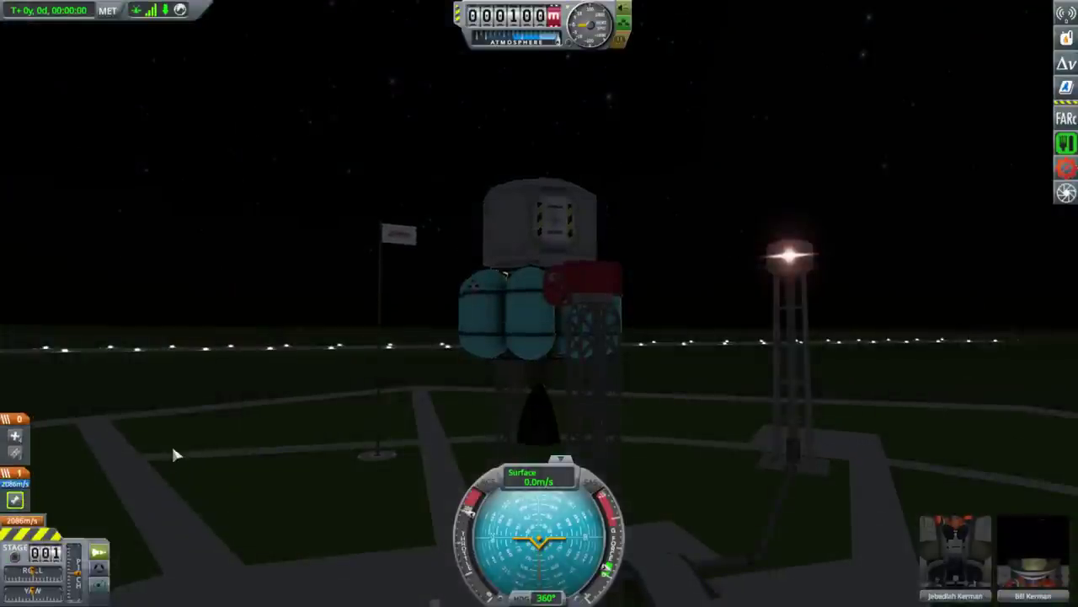
{"action": "key", "text": "space"}
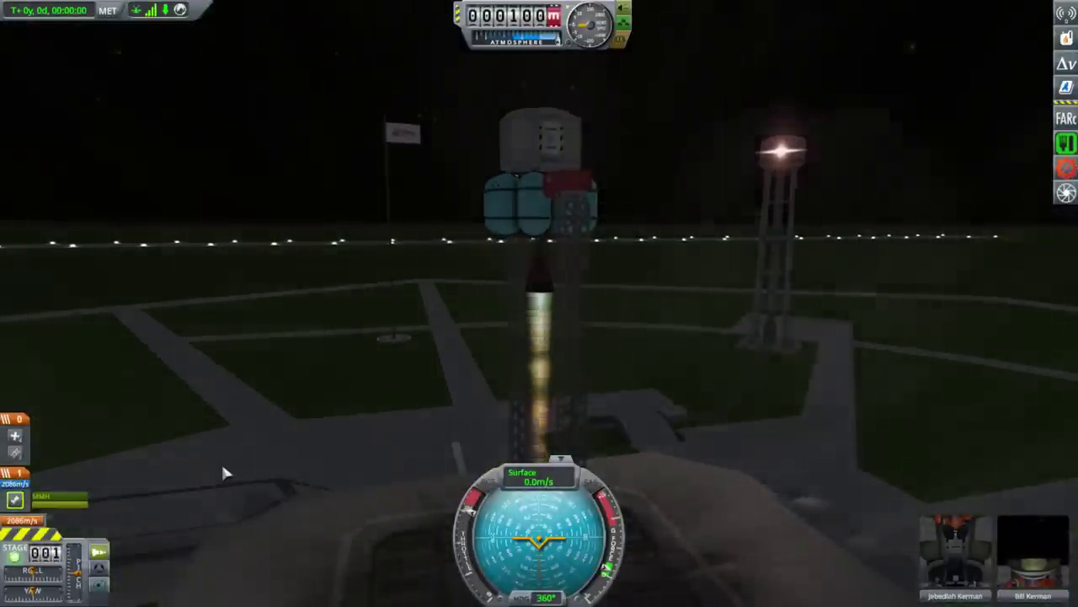
{"action": "key", "text": "x"}
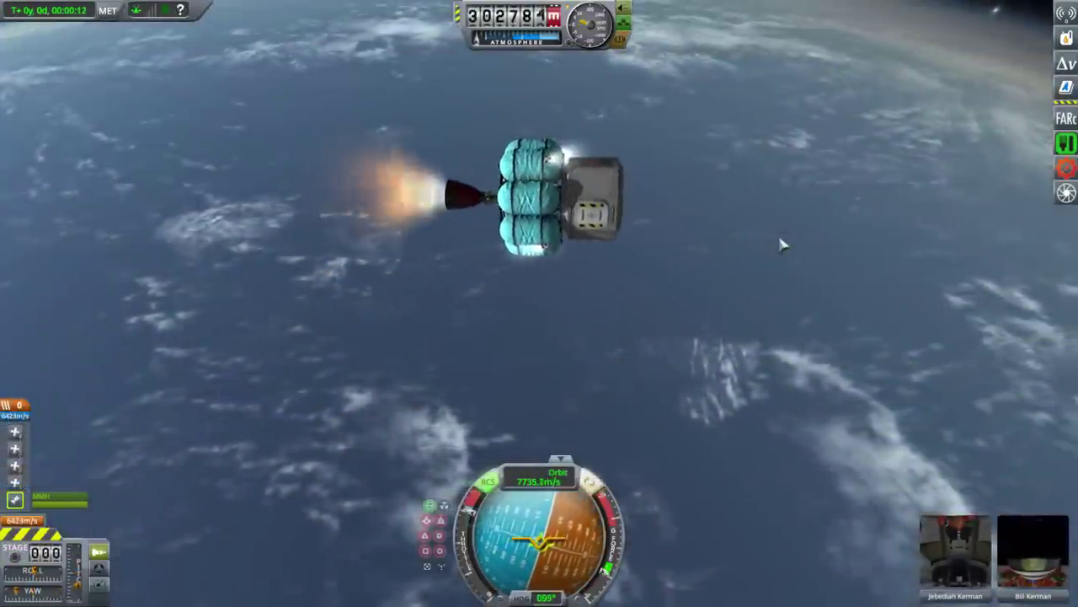
Step: View the firing lander craft up close in orbit and check the Mk1 Lander Can Advanced's life-support resources
{"action": "scroll", "coordinate": [784, 245], "scroll_direction": "up", "scroll_amount": 3}
{"action": "mouse_move", "coordinate": [590, 253]}
{"action": "left_mouse_down"}
{"action": "mouse_move", "coordinate": [835, 403]}
{"action": "mouse_move", "coordinate": [877, 379]}
{"action": "mouse_move", "coordinate": [831, 298]}
{"action": "mouse_move", "coordinate": [791, 300]}
{"action": "left_mouse_up"}
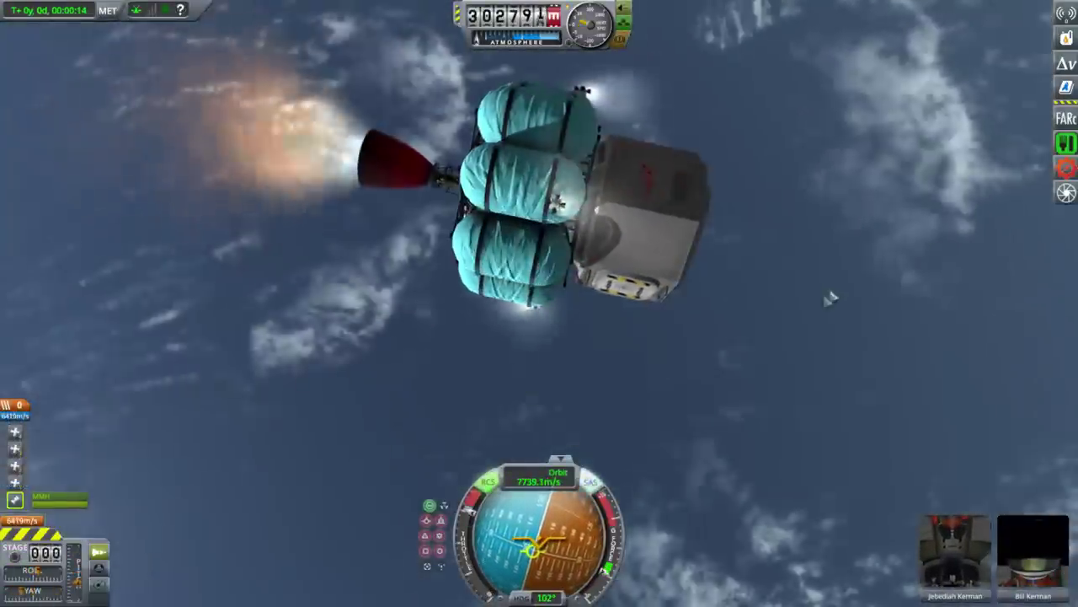
{"action": "mouse_move", "coordinate": [1066, 63]}
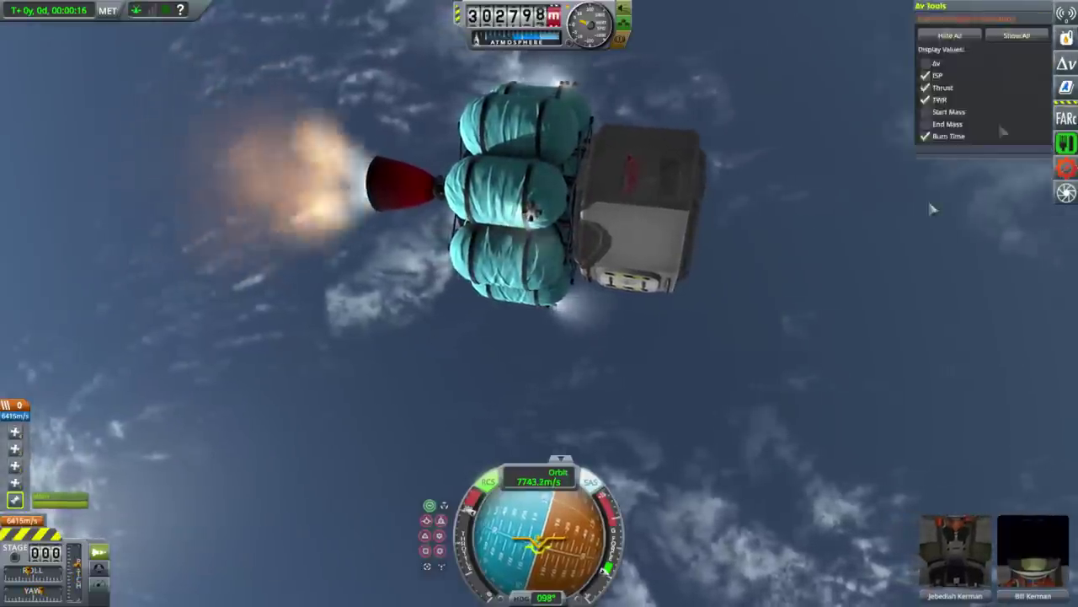
{"action": "right_click", "coordinate": [628, 227]}
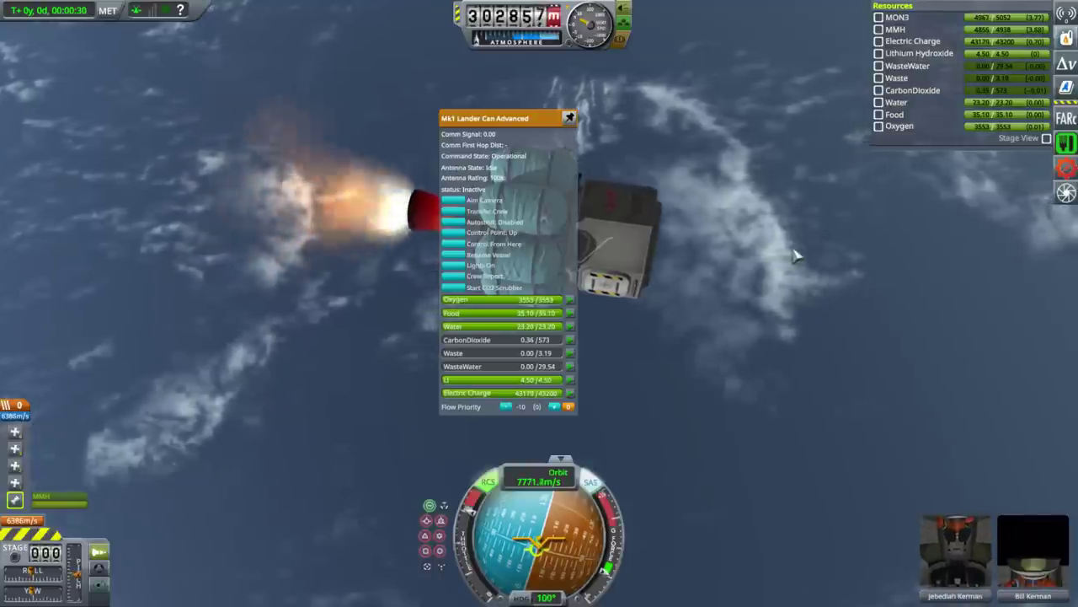
Step: Examine the firing lander craft and its exhaust plume from several angles and distances in orbit
{"action": "left_click_drag", "start_coordinate": [792, 250], "coordinate": [702, 317]}
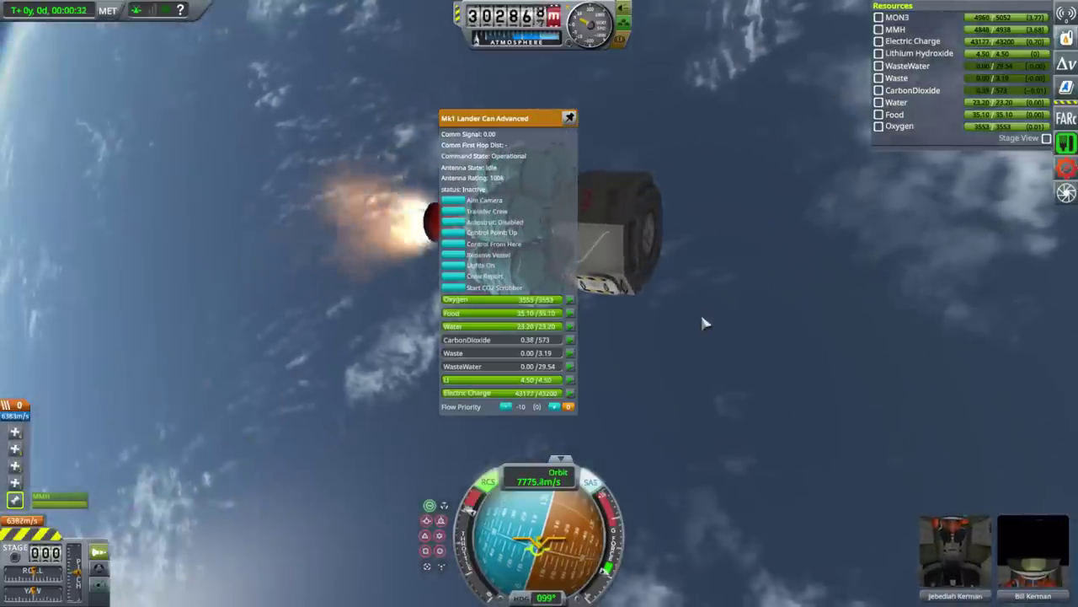
{"action": "left_click", "coordinate": [719, 277]}
{"action": "left_click_drag", "start_coordinate": [719, 277], "coordinate": [653, 322]}
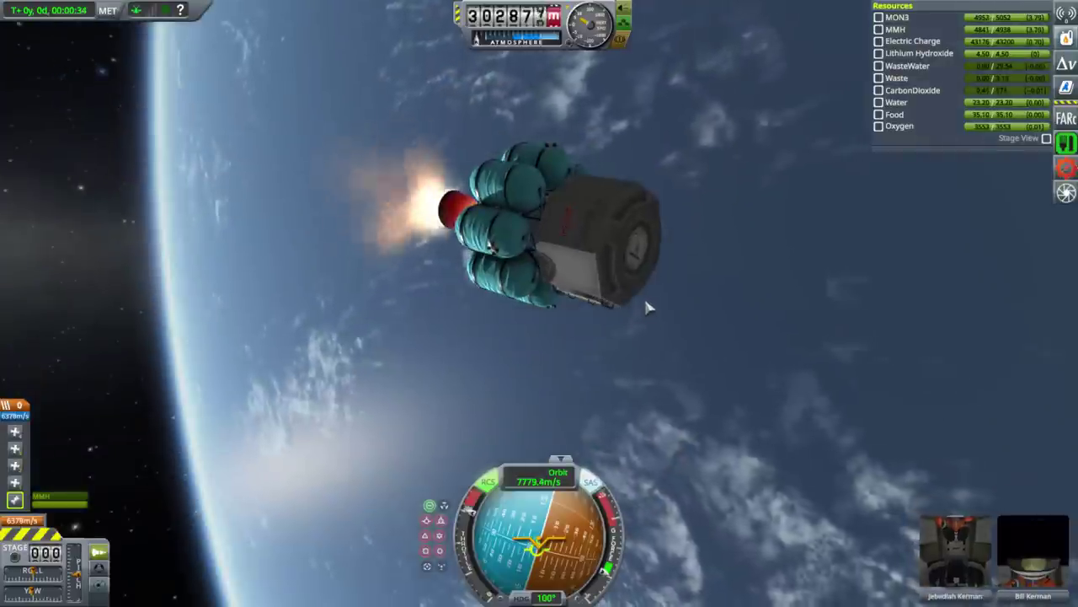
{"action": "right_click", "coordinate": [646, 305]}
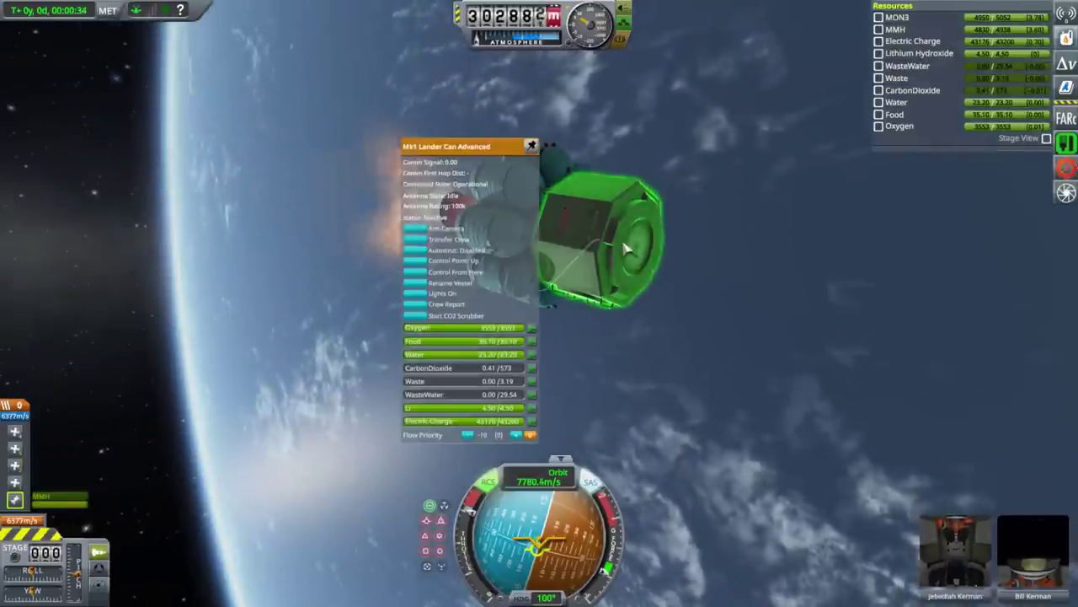
{"action": "left_click_drag", "start_coordinate": [774, 340], "coordinate": [800, 287]}
{"action": "left_click", "coordinate": [765, 327]}
{"action": "scroll", "coordinate": [765, 327], "scroll_direction": "up", "scroll_amount": 3}
{"action": "left_click_drag", "start_coordinate": [765, 326], "coordinate": [779, 309]}
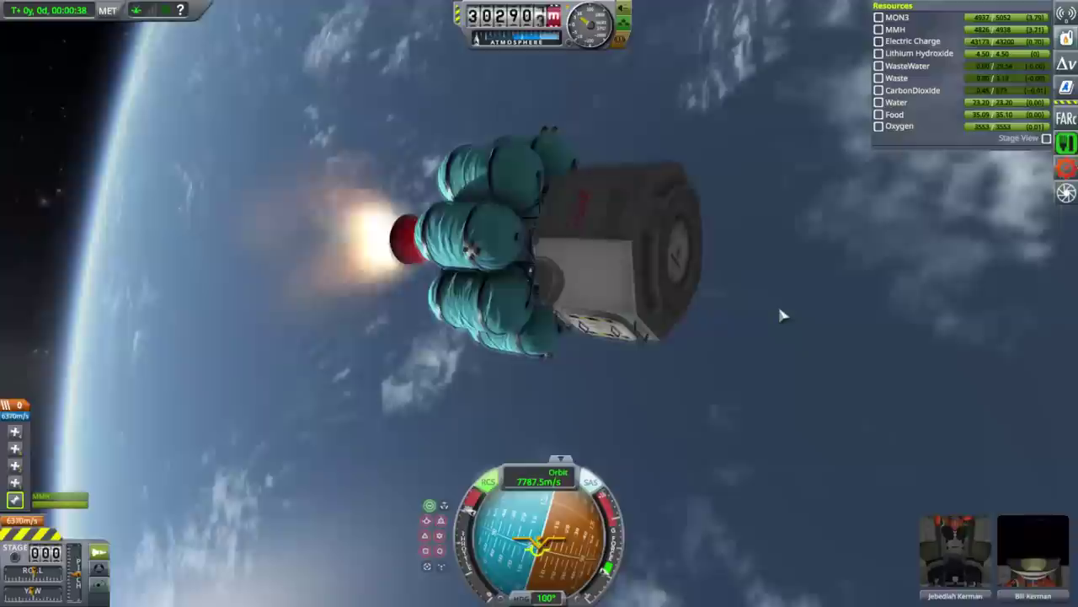
{"action": "scroll", "coordinate": [786, 314], "scroll_direction": "down", "scroll_amount": 2}
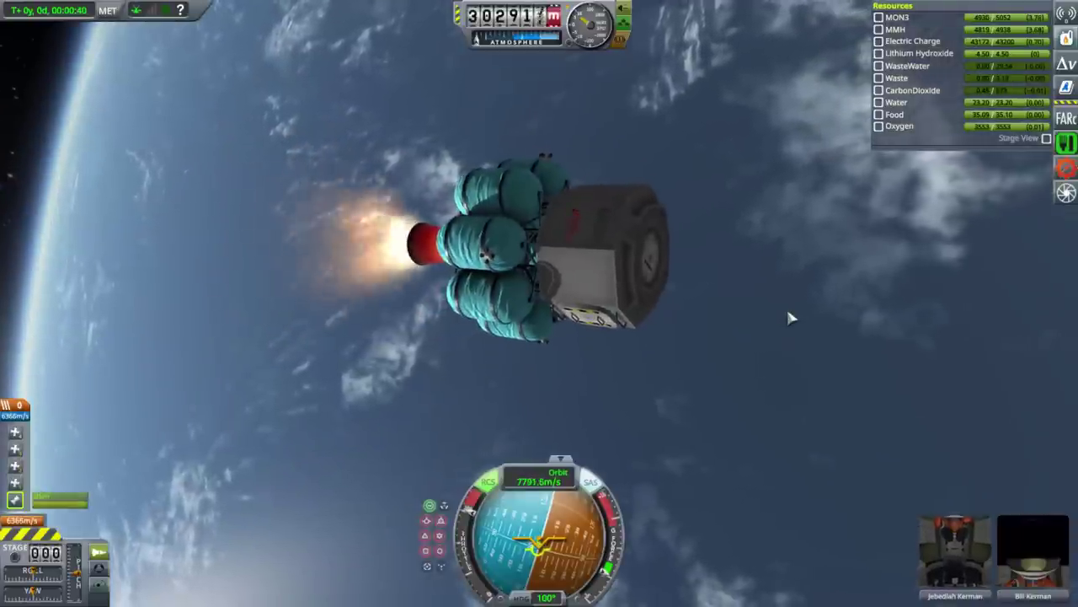
{"action": "mouse_move", "coordinate": [787, 313]}
{"action": "left_mouse_down"}
{"action": "mouse_move", "coordinate": [723, 329]}
{"action": "mouse_move", "coordinate": [796, 344]}
{"action": "mouse_move", "coordinate": [761, 358]}
{"action": "mouse_move", "coordinate": [772, 378]}
{"action": "left_mouse_up"}
{"action": "scroll", "coordinate": [763, 310], "scroll_direction": "down", "scroll_amount": 2}
{"action": "mouse_move", "coordinate": [764, 308]}
{"action": "left_mouse_down"}
{"action": "mouse_move", "coordinate": [756, 343]}
{"action": "mouse_move", "coordinate": [761, 307]}
{"action": "mouse_move", "coordinate": [775, 316]}
{"action": "mouse_move", "coordinate": [782, 281]}
{"action": "mouse_move", "coordinate": [633, 274]}
{"action": "left_mouse_up"}
Step: Check the AJ10-190 engine's running data and the propellants held in the SSTU MFT-L Lander Tank
{"action": "right_click", "coordinate": [481, 272]}
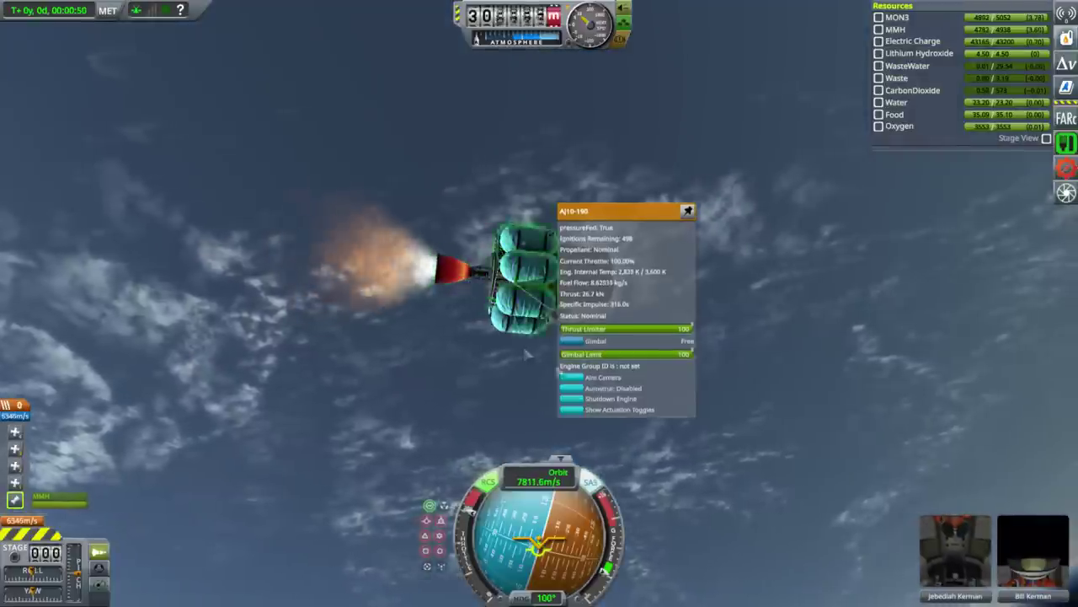
{"action": "scroll", "coordinate": [753, 393], "scroll_direction": "up", "scroll_amount": 2}
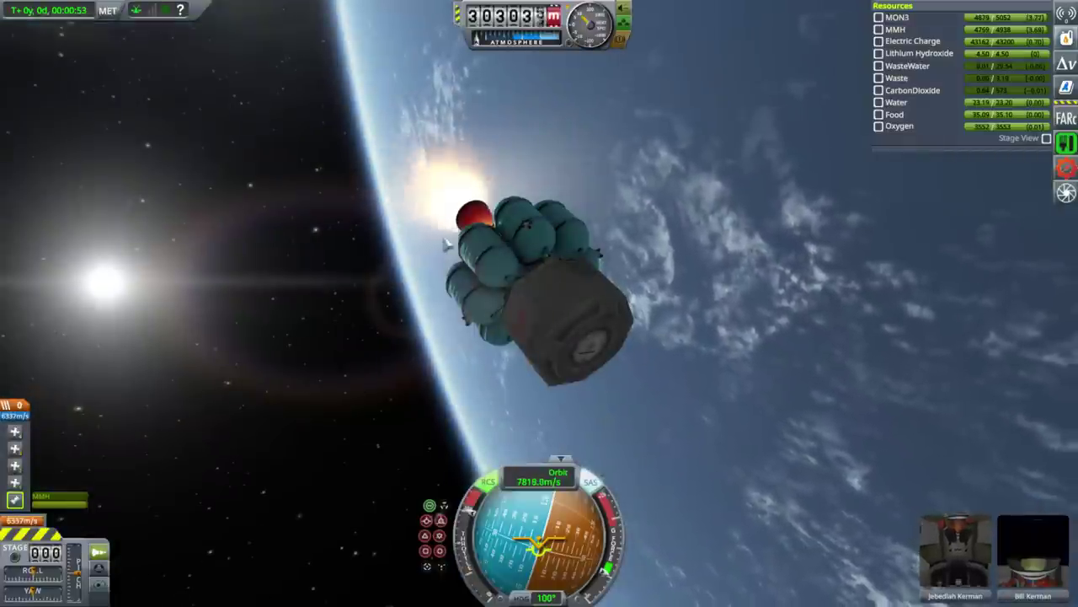
{"action": "right_click", "coordinate": [485, 253]}
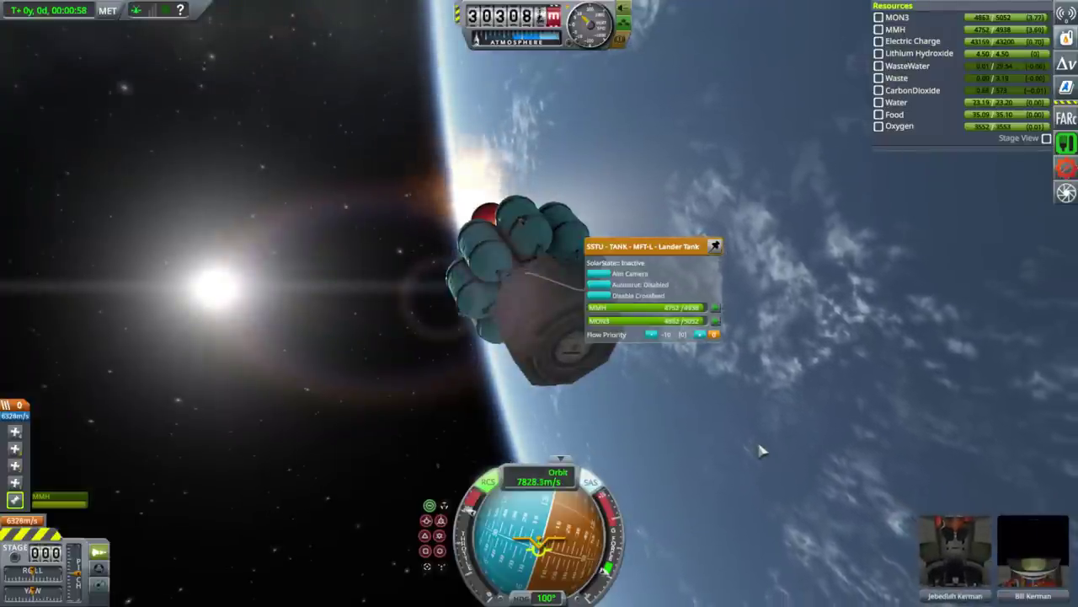
{"action": "right_click", "coordinate": [563, 367]}
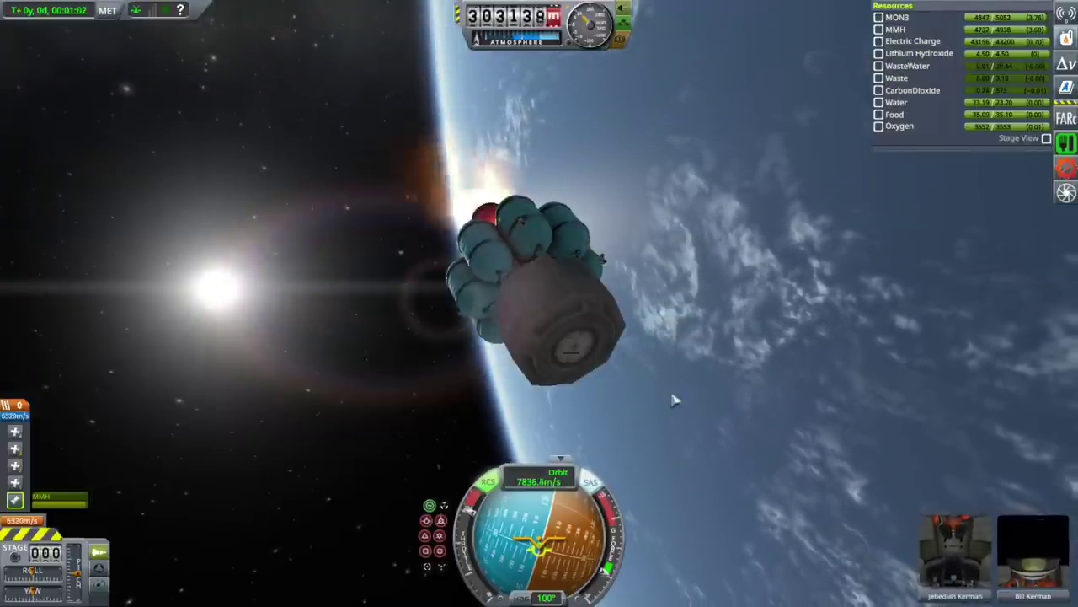
{"action": "left_click_drag", "start_coordinate": [672, 395], "coordinate": [729, 325]}
{"action": "left_click_drag", "start_coordinate": [582, 304], "coordinate": [524, 287]}
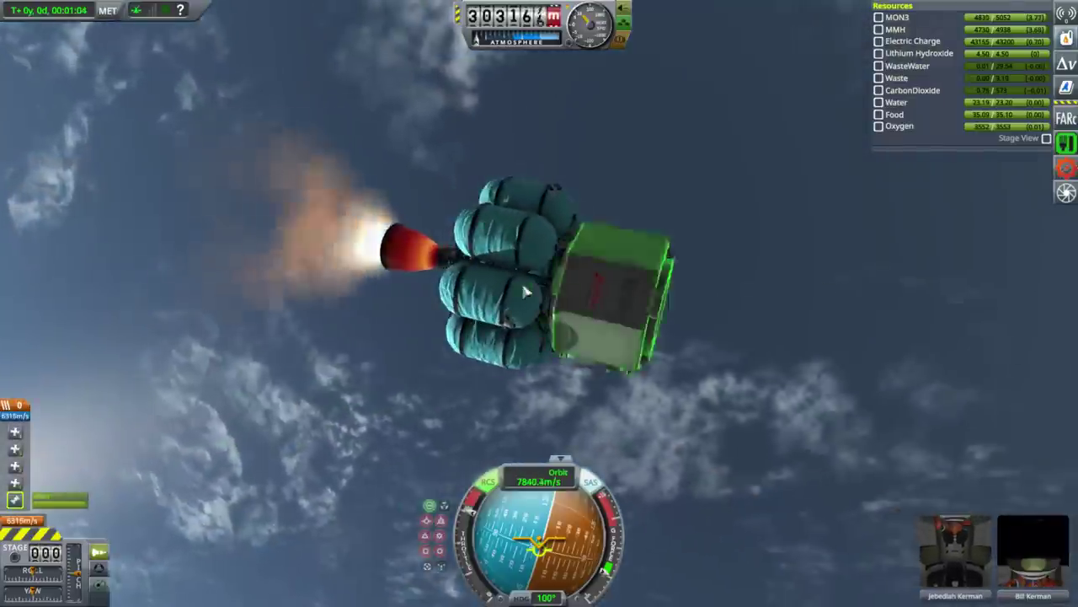
{"action": "right_click", "coordinate": [524, 291]}
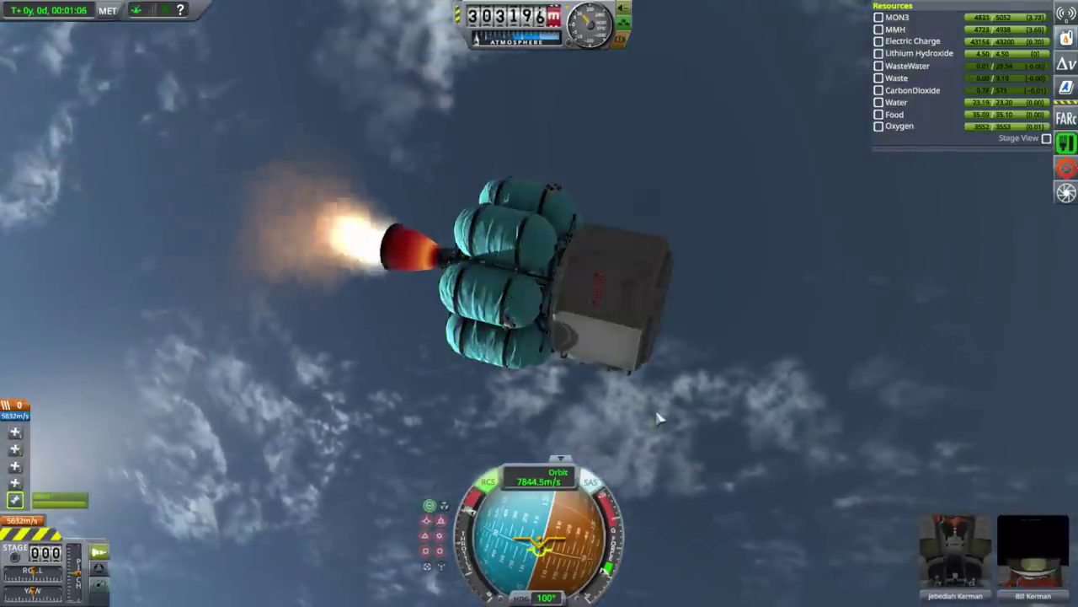
Step: Leave the flight for an empty editor, look through the debug console's log and move the console aside
{"action": "key", "text": "Escape"}
{"action": "left_click", "coordinate": [509, 307]}
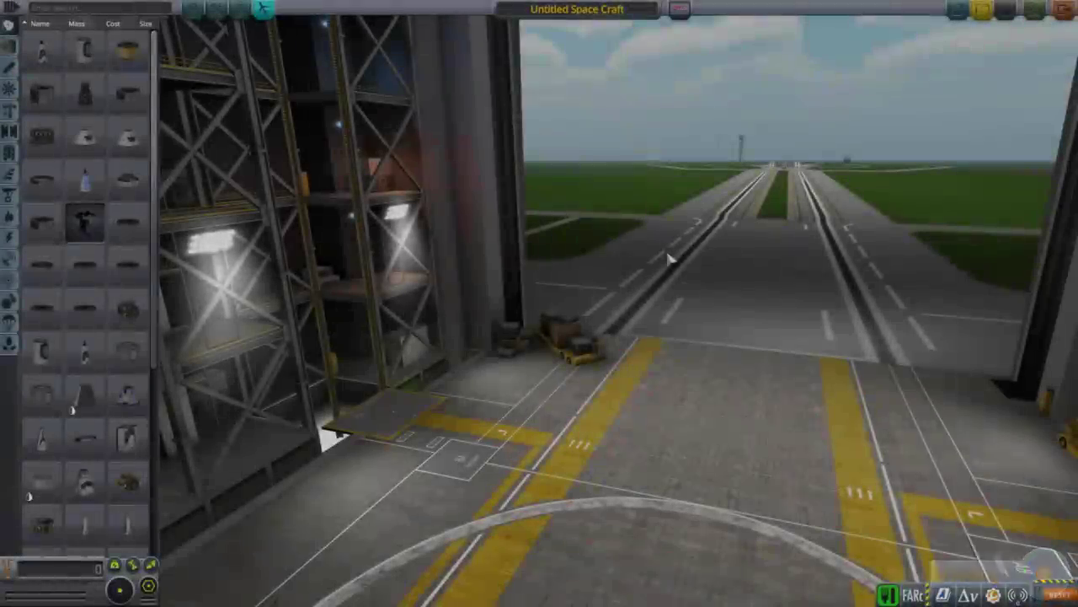
{"action": "key", "text": "alt+F12"}
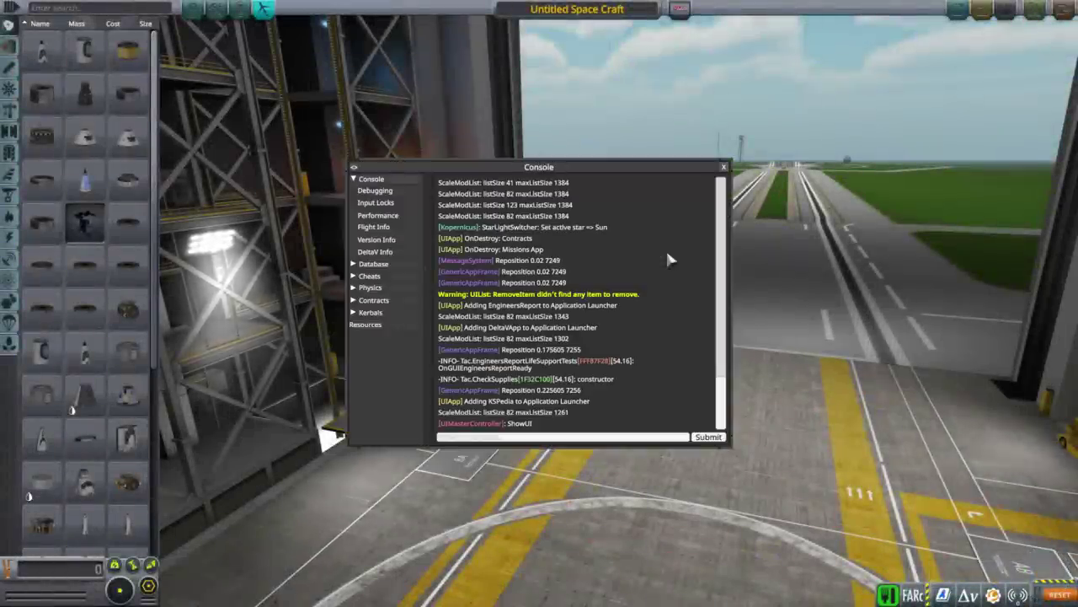
{"action": "left_click_drag", "start_coordinate": [726, 367], "coordinate": [722, 267]}
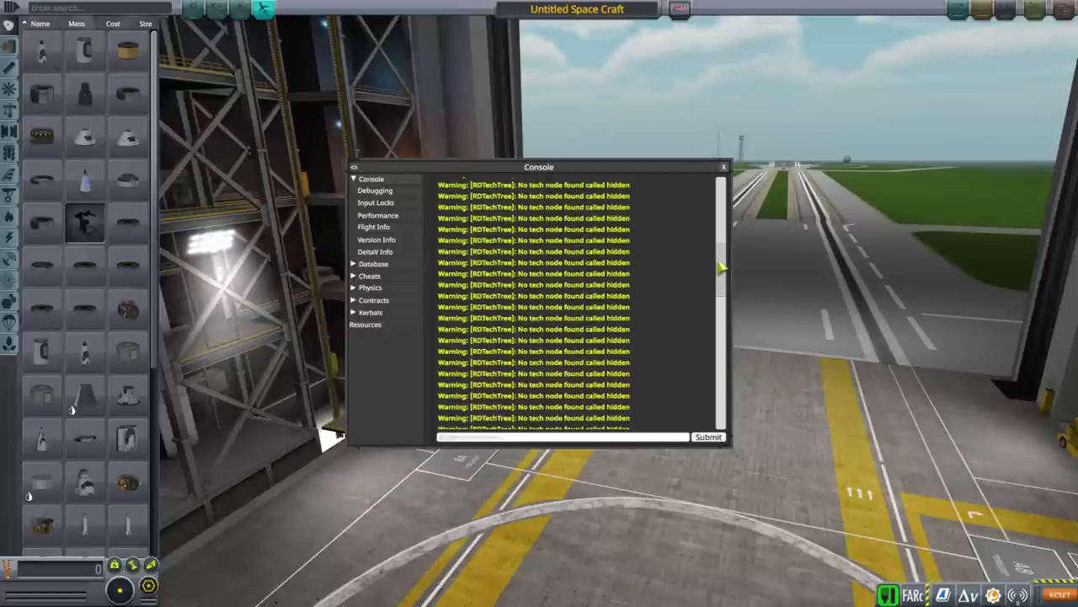
{"action": "left_click_drag", "start_coordinate": [722, 267], "coordinate": [720, 407]}
{"action": "left_click_drag", "start_coordinate": [583, 167], "coordinate": [902, 106]}
Step: Place an SSTU pod, swap it for the lander can and inspect that part with the console open
{"action": "left_click", "coordinate": [130, 145]}
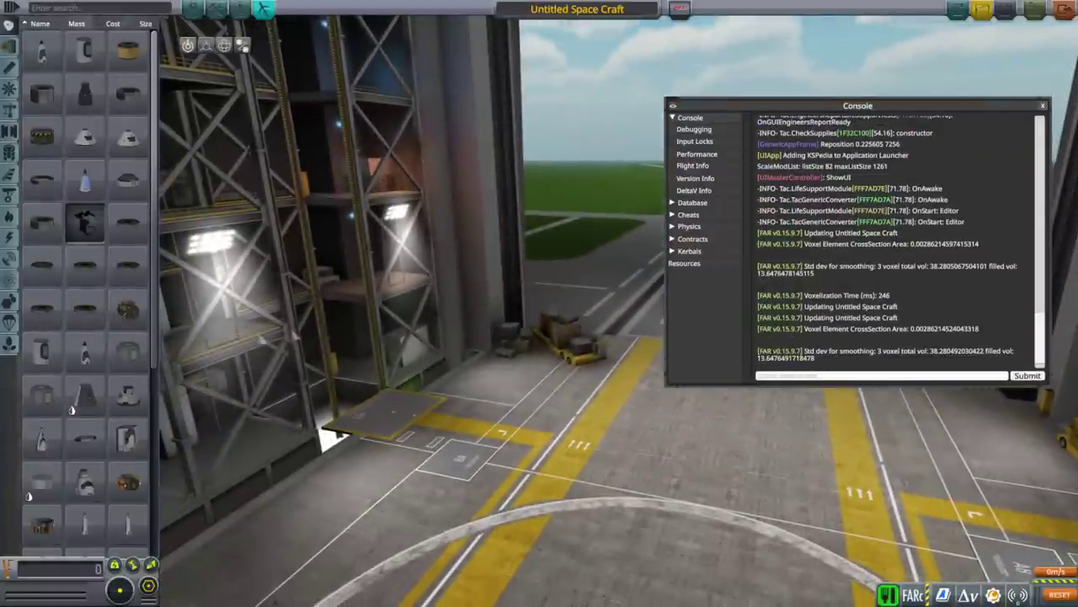
{"action": "mouse_move", "coordinate": [142, 358]}
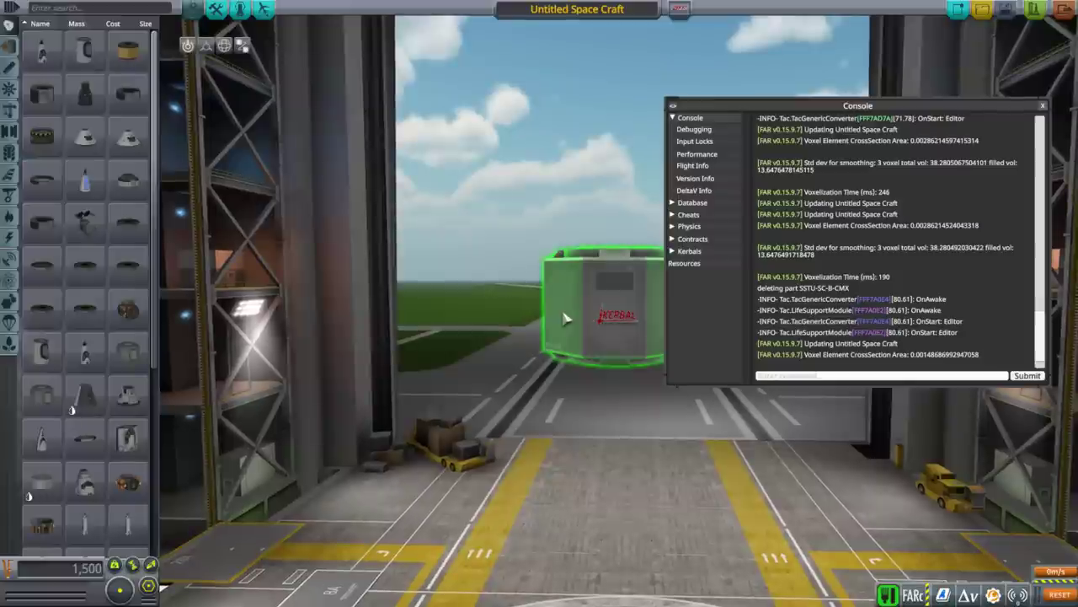
{"action": "right_click", "coordinate": [619, 328]}
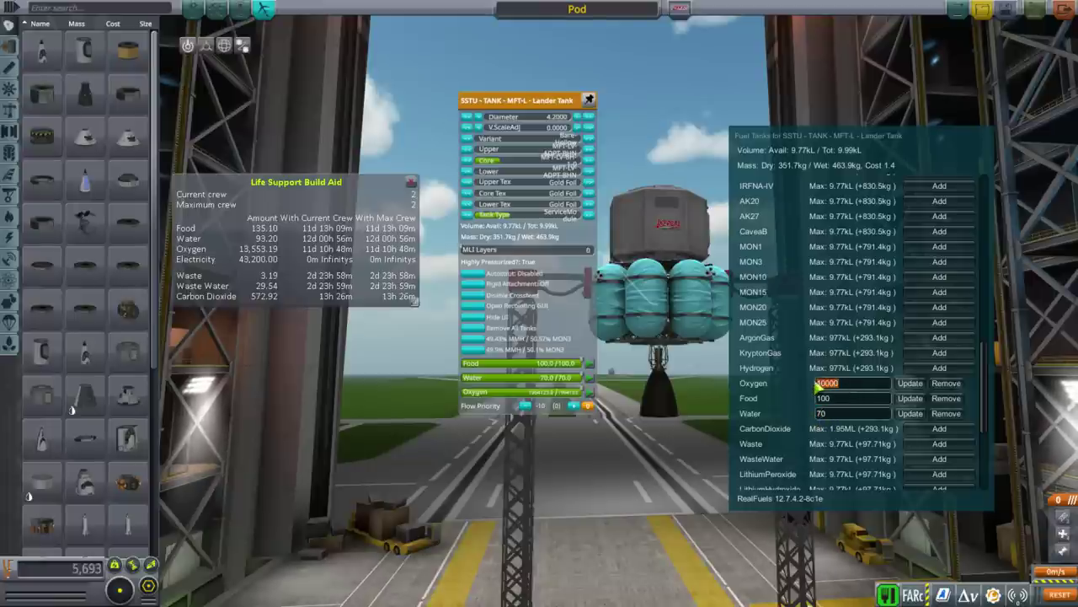
Step: Try adding a CarbonDioxide tank to the Lander Tank's contents and remove it
{"action": "scroll", "coordinate": [829, 405], "scroll_direction": "down", "scroll_amount": 5}
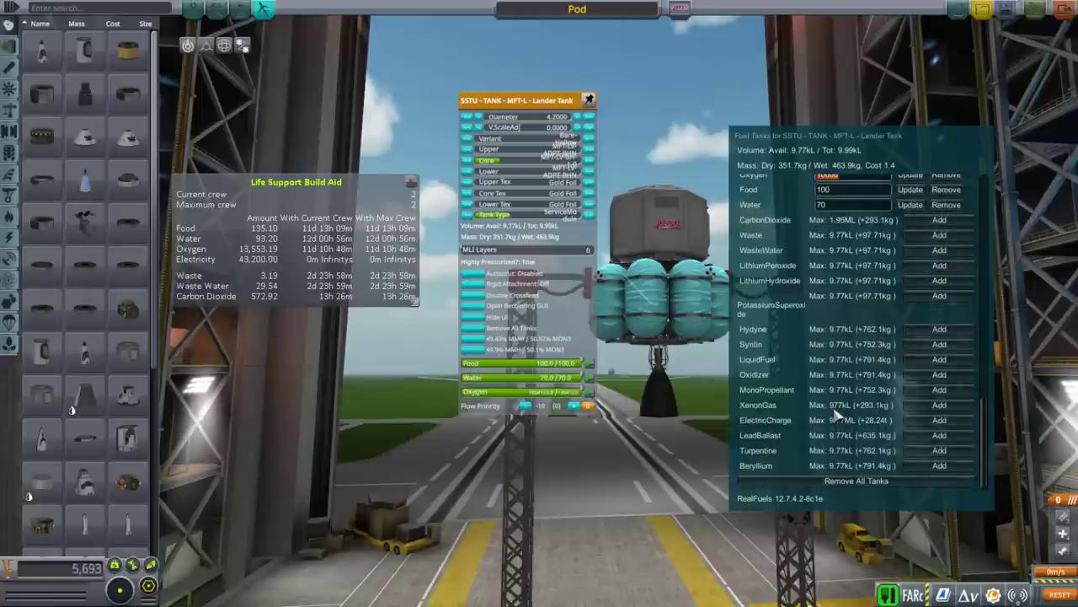
{"action": "scroll", "coordinate": [837, 410], "scroll_direction": "up", "scroll_amount": 2}
{"action": "left_click", "coordinate": [940, 292]}
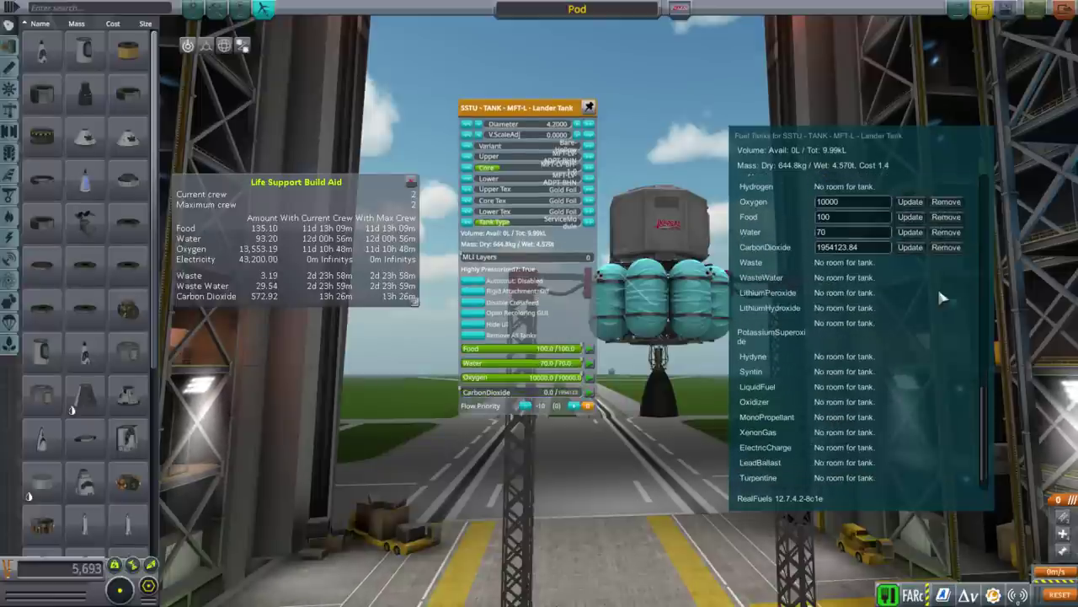
{"action": "left_click", "coordinate": [947, 248]}
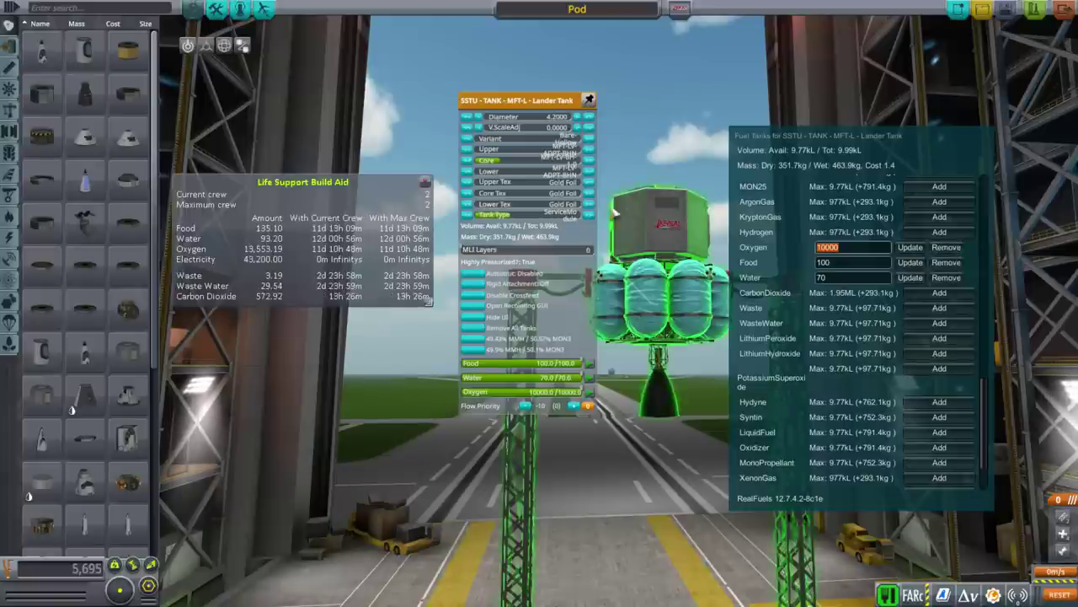
Step: Check the Mk1 Lander Can Advanced's resources, then fill the Lander Tank with the 49.43% MMH / 50.57% MON3 mix and launch the craft
{"action": "right_click", "coordinate": [638, 244]}
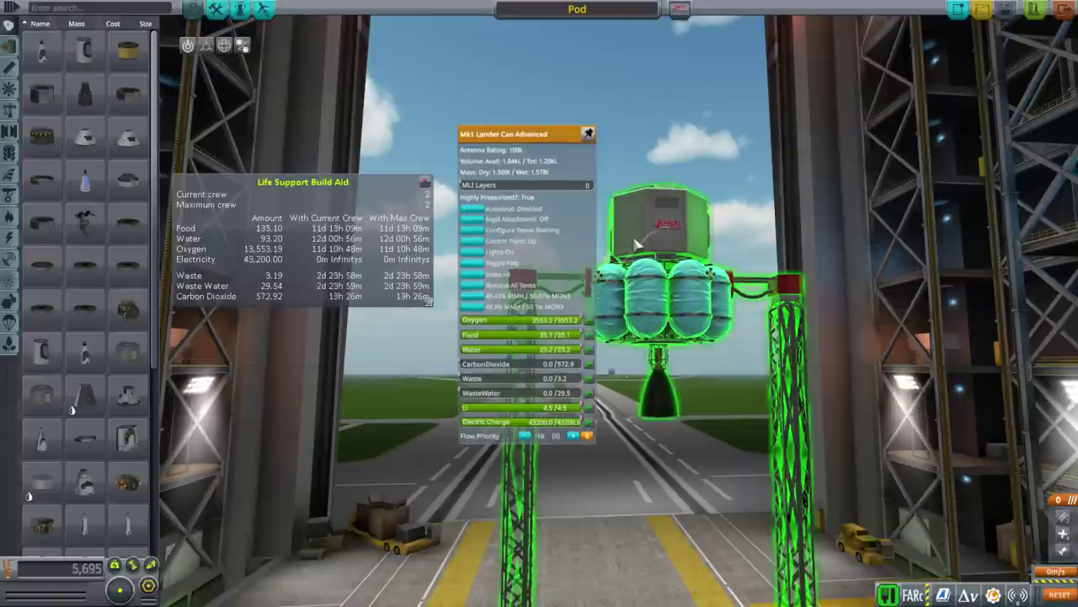
{"action": "right_click", "coordinate": [649, 311]}
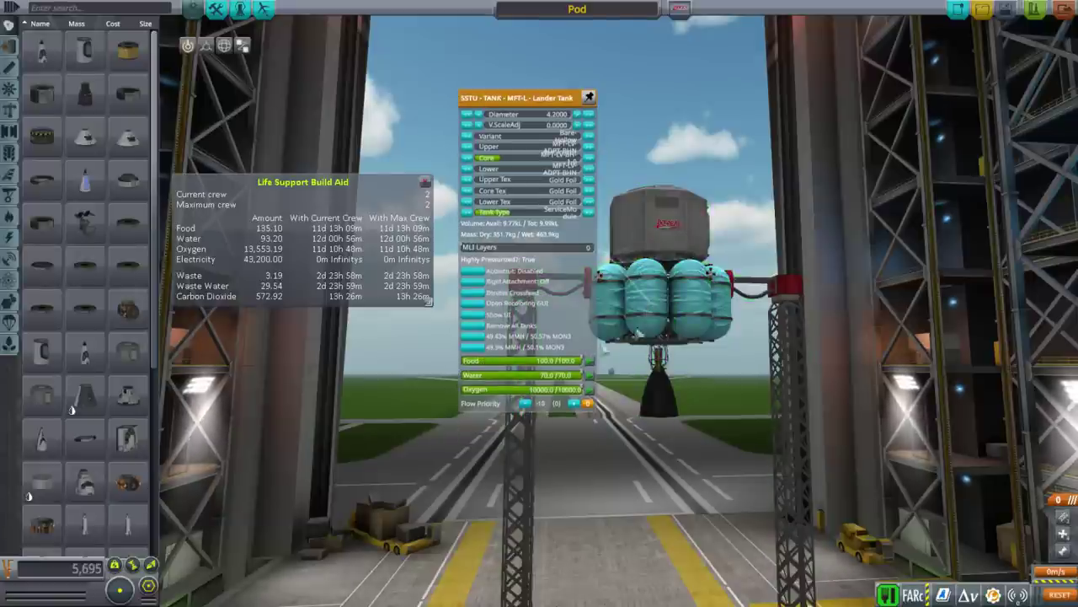
{"action": "left_click", "coordinate": [473, 335]}
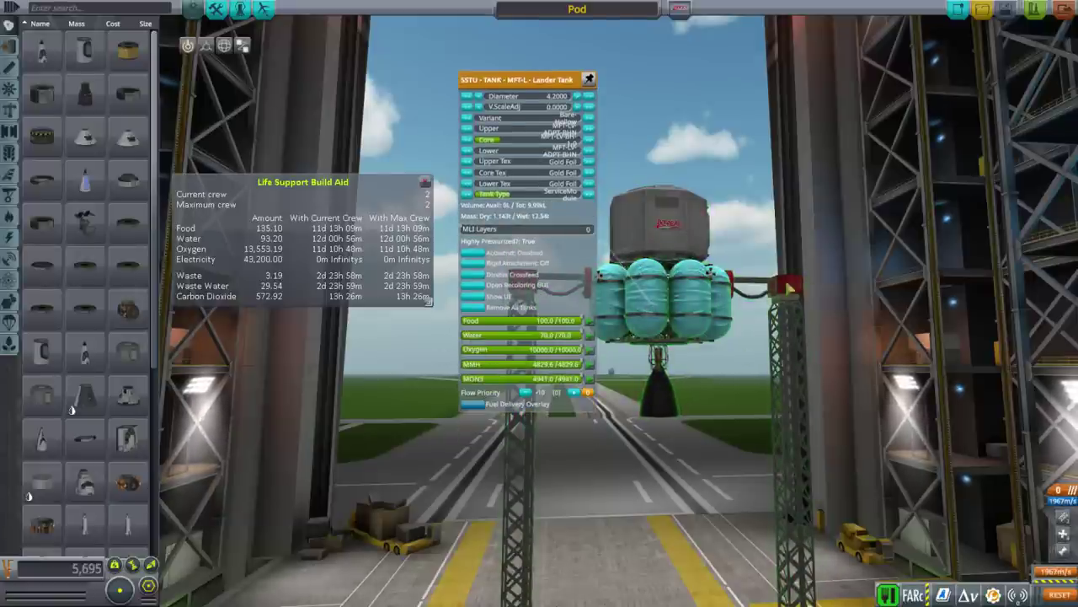
{"action": "left_click", "coordinate": [472, 150]}
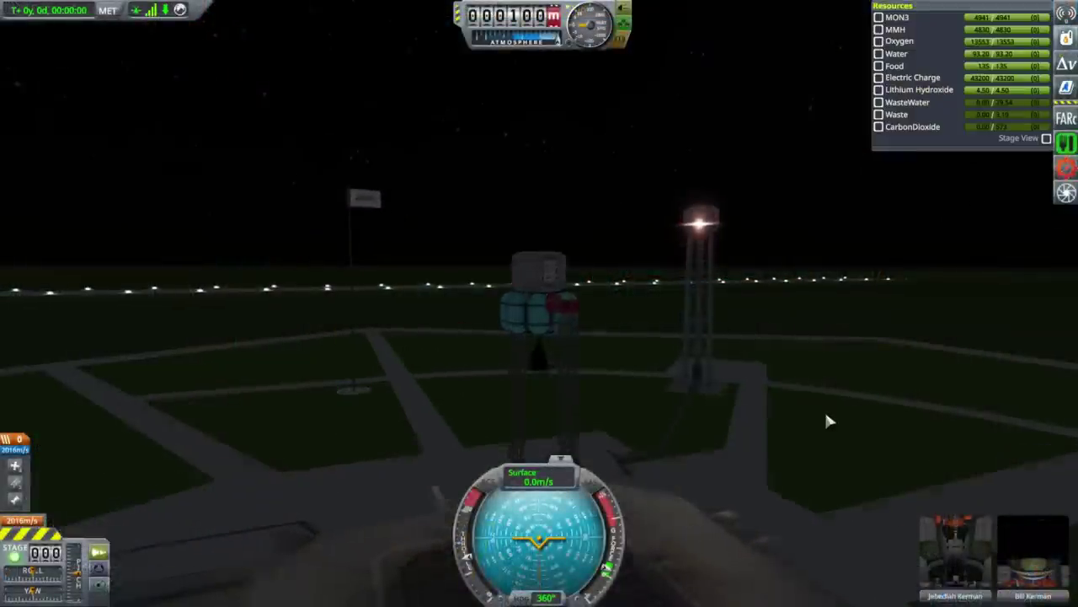
Step: Check the Lander Tank's resources, the AJ10-190 engine's status and the lander can on the launch pad
{"action": "scroll", "coordinate": [823, 409], "scroll_direction": "up", "scroll_amount": 3}
{"action": "right_click", "coordinate": [548, 336]}
{"action": "left_click_drag", "start_coordinate": [641, 325], "coordinate": [758, 344]}
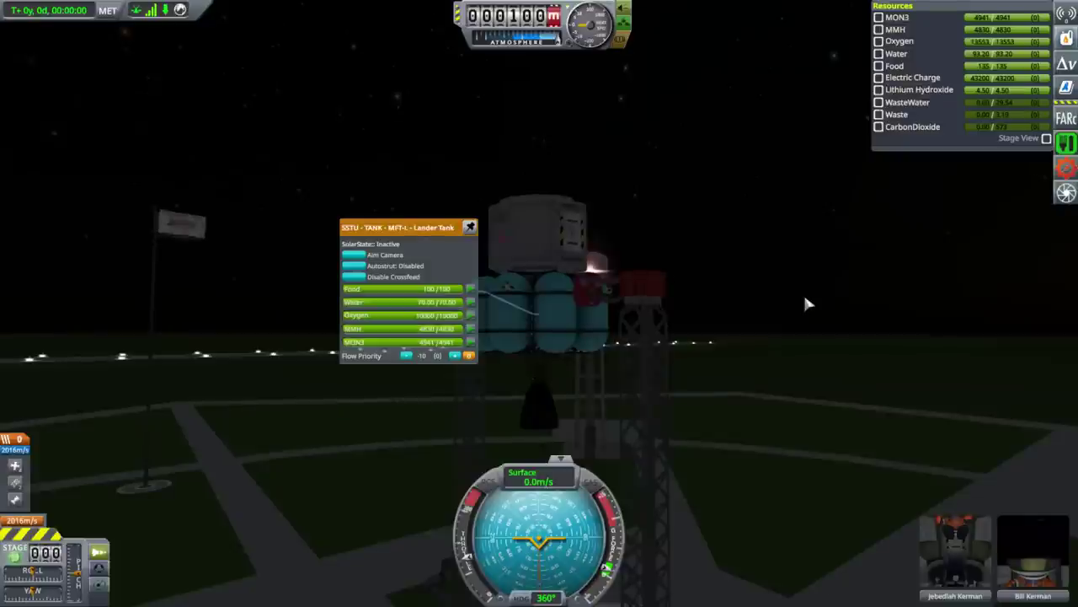
{"action": "right_click", "coordinate": [590, 331]}
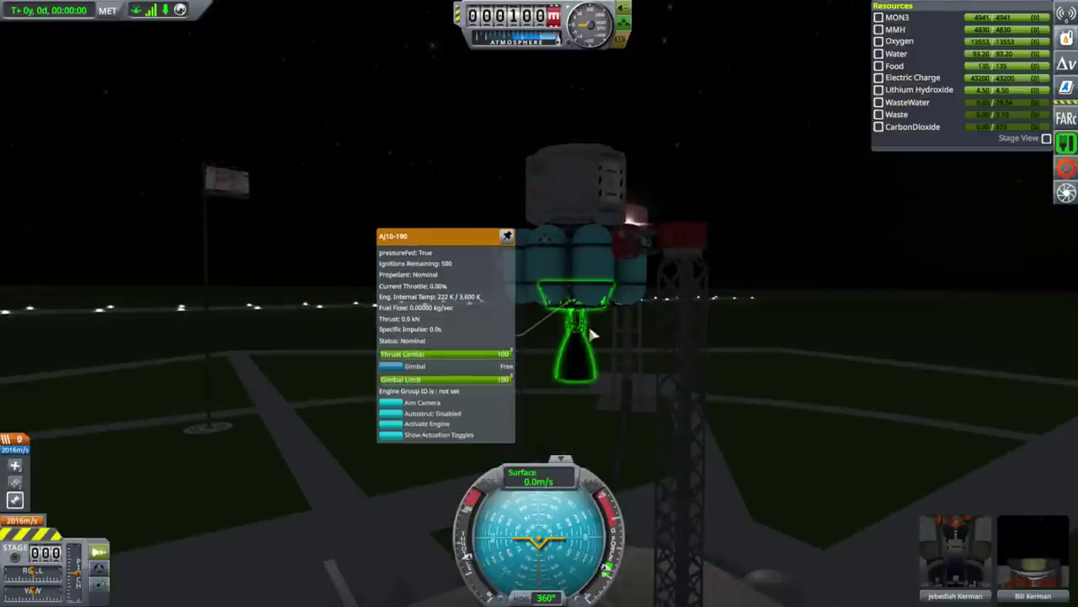
{"action": "right_click", "coordinate": [573, 181]}
{"action": "left_click", "coordinate": [848, 236]}
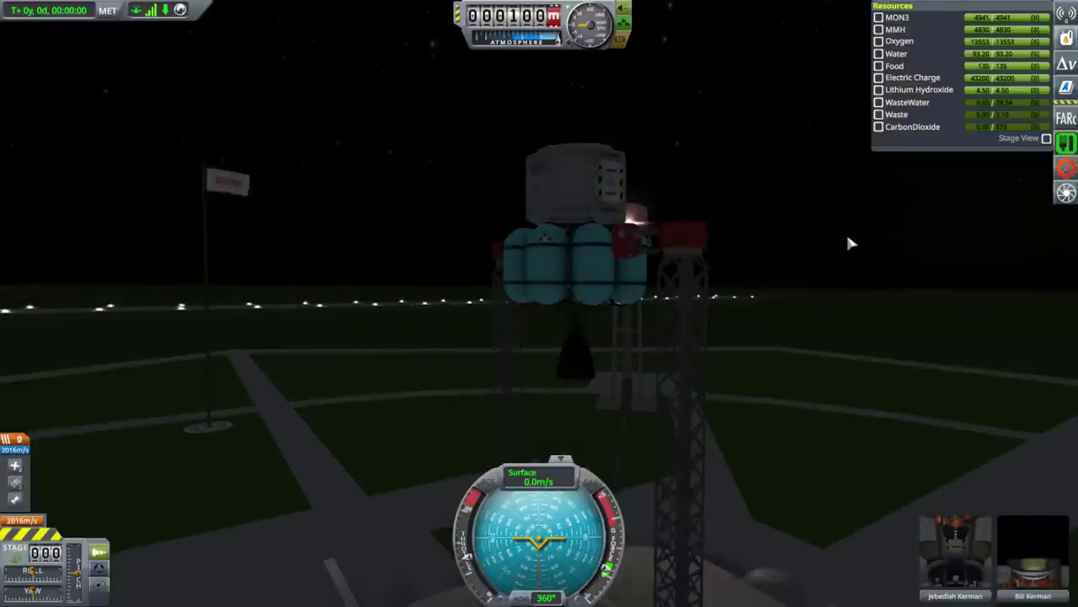
{"action": "left_click_drag", "start_coordinate": [847, 235], "coordinate": [939, 332]}
{"action": "scroll", "coordinate": [790, 279], "scroll_direction": "down", "scroll_amount": 3}
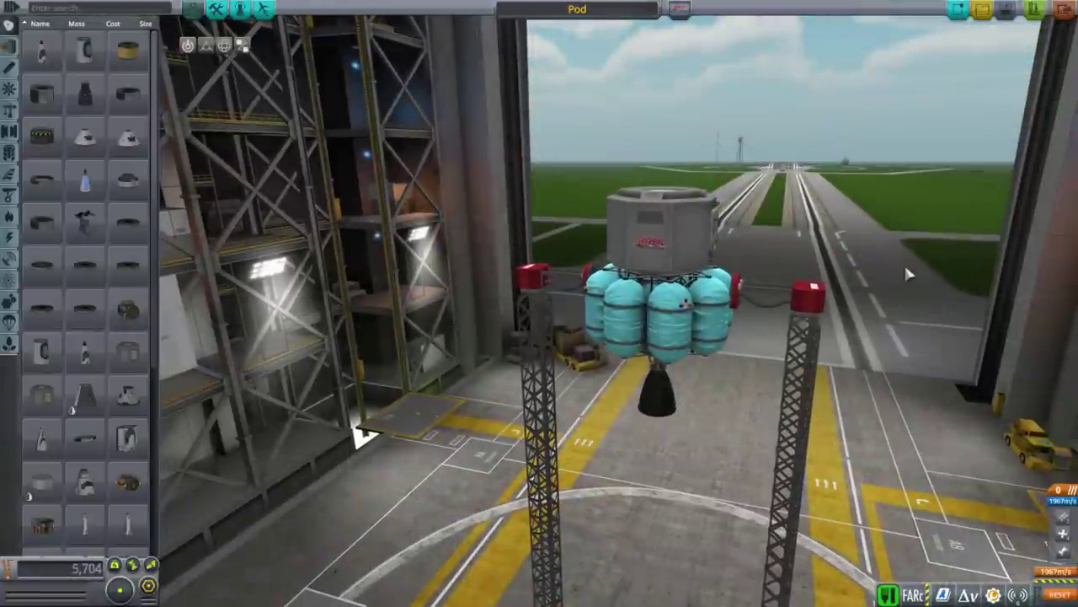
Step: Look over the Pod craft in the editor and launch it again
{"action": "left_click_drag", "start_coordinate": [476, 452], "coordinate": [970, 275]}
{"action": "scroll", "coordinate": [952, 232], "scroll_direction": "down", "scroll_amount": 2}
{"action": "left_click_drag", "start_coordinate": [932, 195], "coordinate": [913, 364]}
{"action": "scroll", "coordinate": [979, 265], "scroll_direction": "up", "scroll_amount": 1}
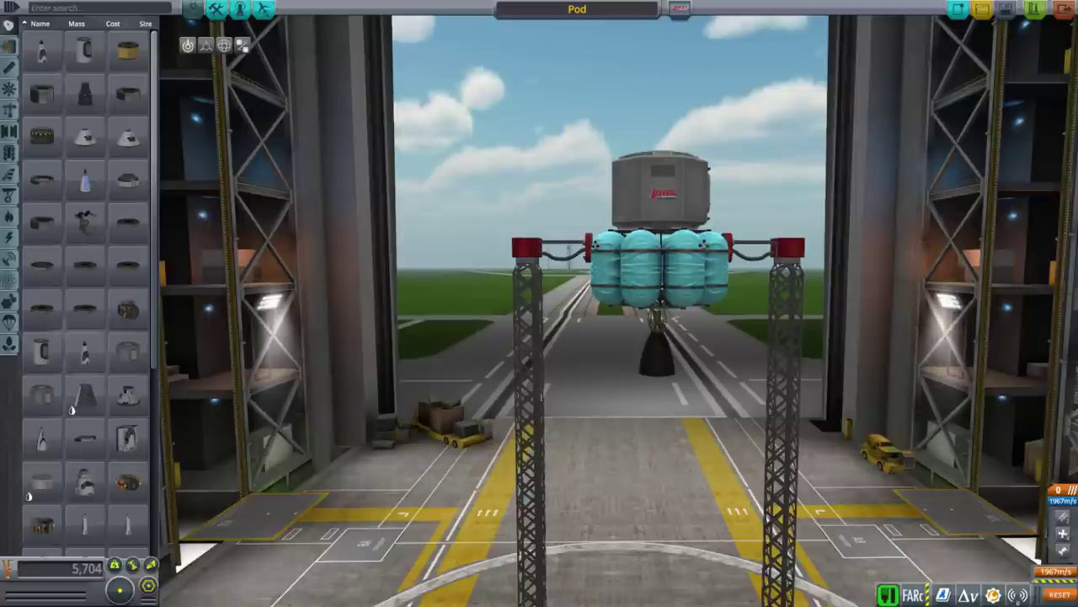
{"action": "left_click", "coordinate": [1034, 10]}
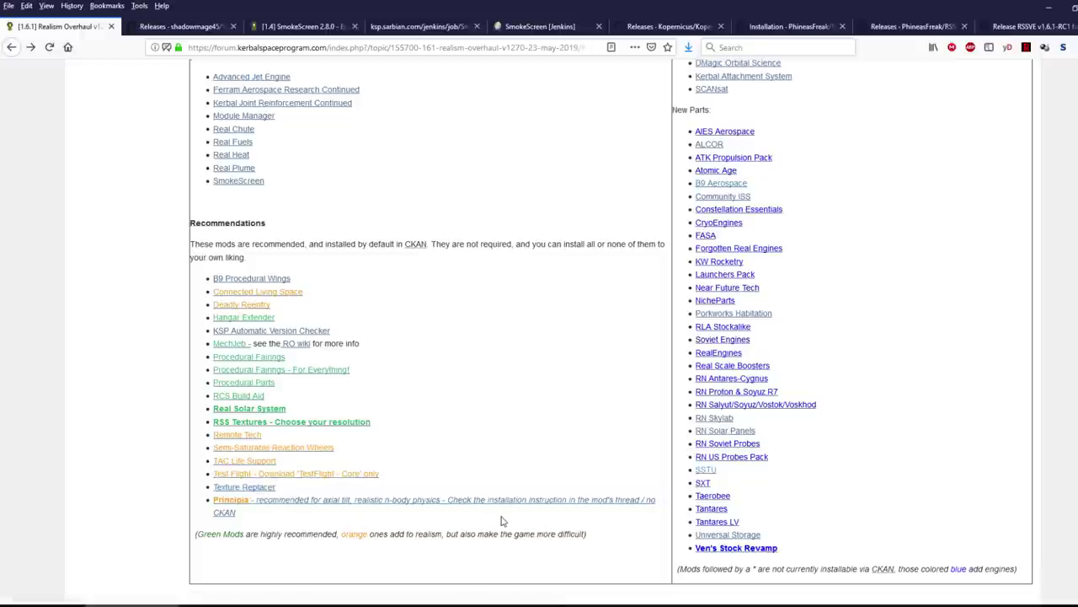
Step: In the web browser, review the Realism Overhaul thread's dependencies, recommendations and supported part packs
{"action": "scroll", "coordinate": [501, 520], "scroll_direction": "up", "scroll_amount": 3}
{"action": "scroll", "coordinate": [500, 520], "scroll_direction": "up", "scroll_amount": 3}
{"action": "scroll", "coordinate": [859, 375], "scroll_direction": "down", "scroll_amount": 4}
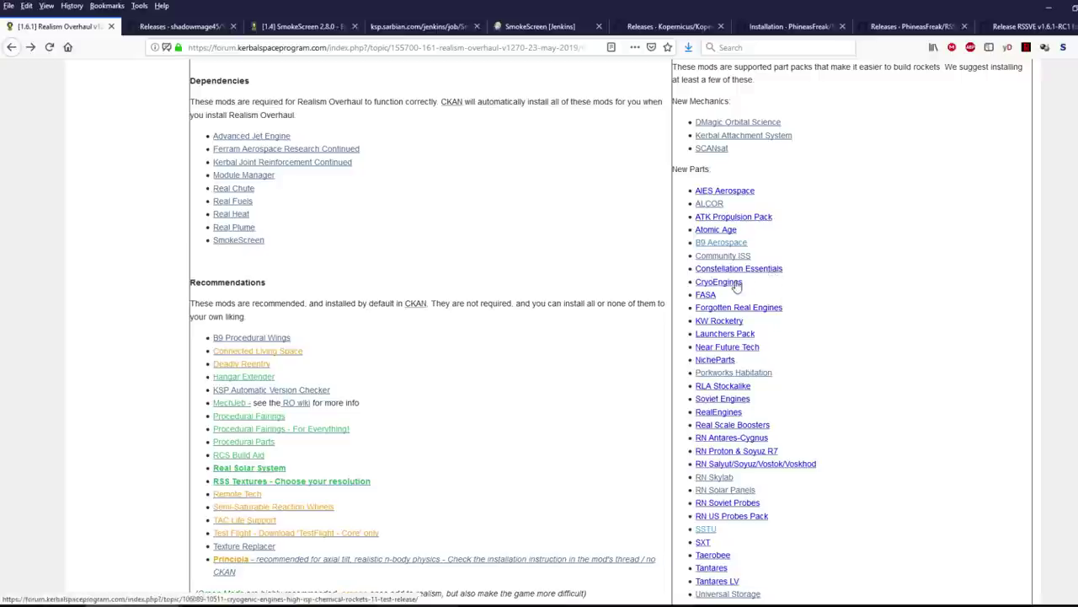
{"action": "scroll", "coordinate": [737, 286], "scroll_direction": "down", "scroll_amount": 1}
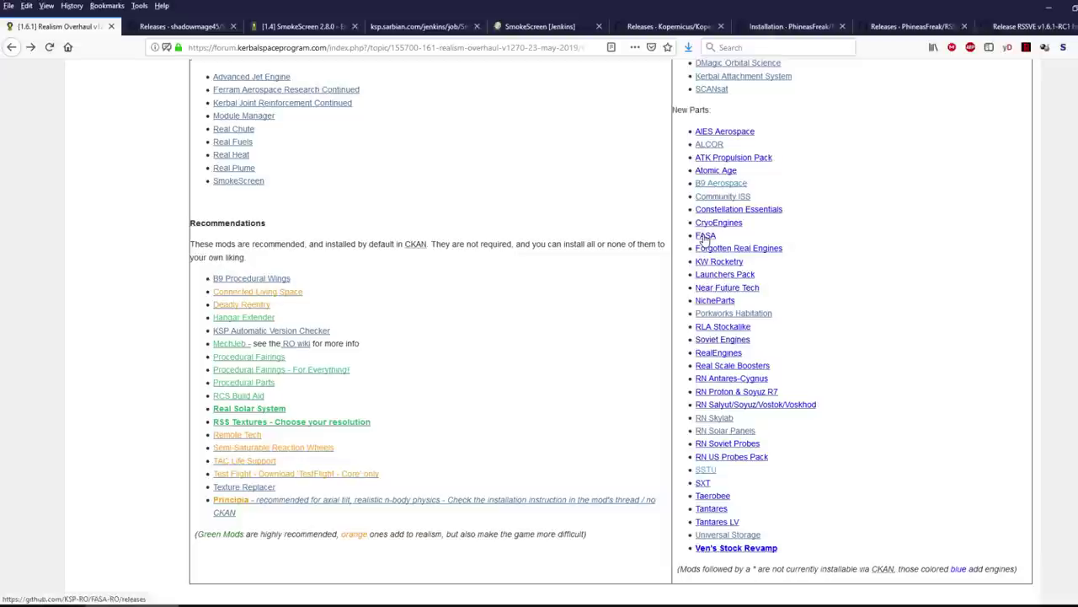
Step: Open the Forgotten Real Engines forum thread in a new tab and look over its engine overview and download section
{"action": "right_click", "coordinate": [782, 259]}
{"action": "left_click", "coordinate": [834, 271]}
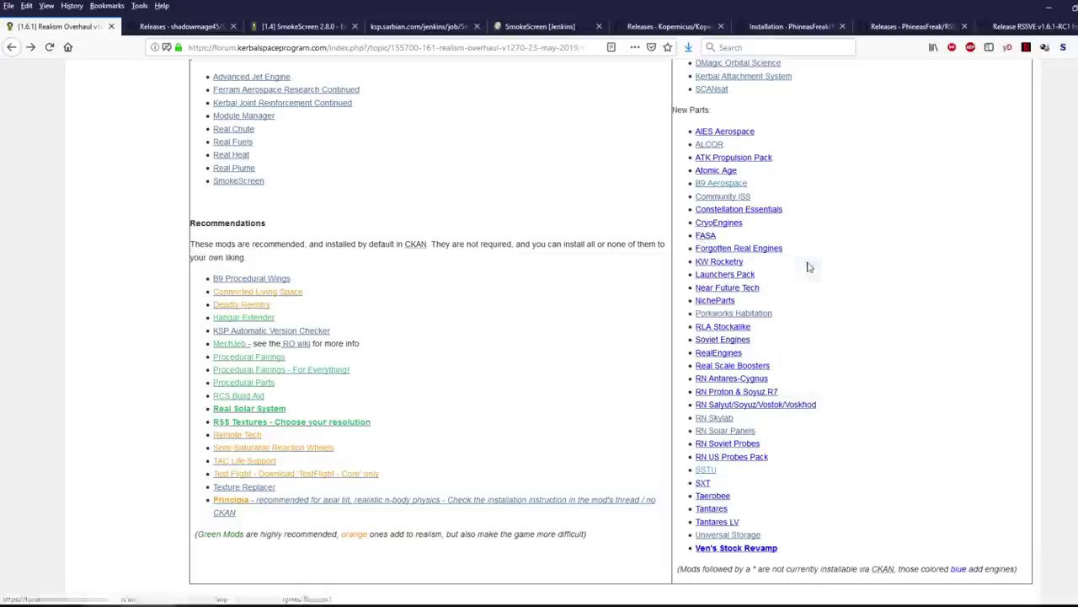
{"action": "left_click", "coordinate": [162, 26]}
{"action": "left_click", "coordinate": [71, 26]}
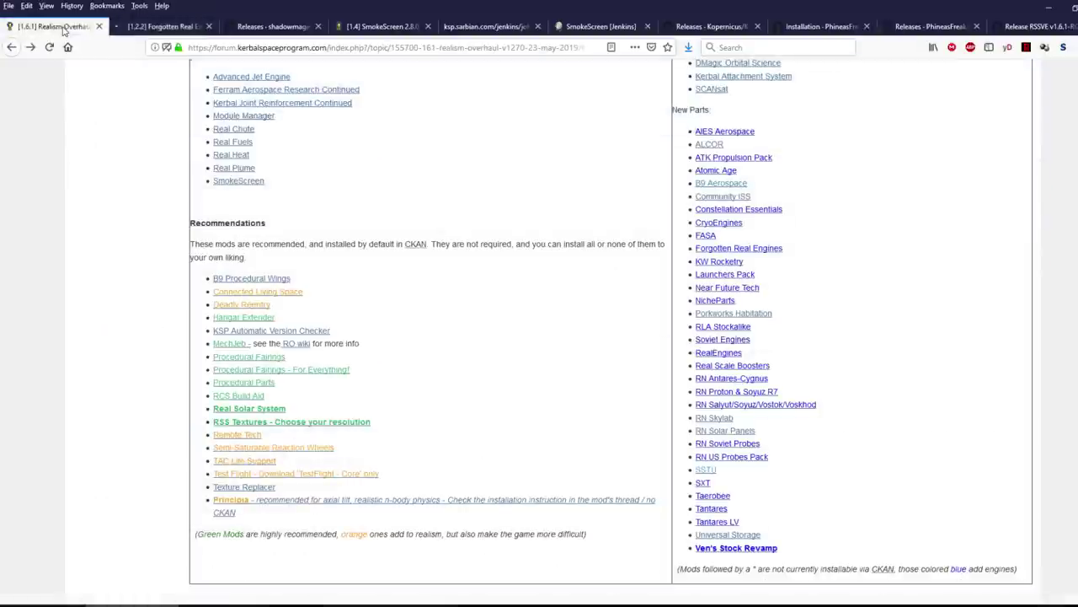
{"action": "left_click", "coordinate": [162, 26]}
{"action": "scroll", "coordinate": [487, 304], "scroll_direction": "down", "scroll_amount": 3}
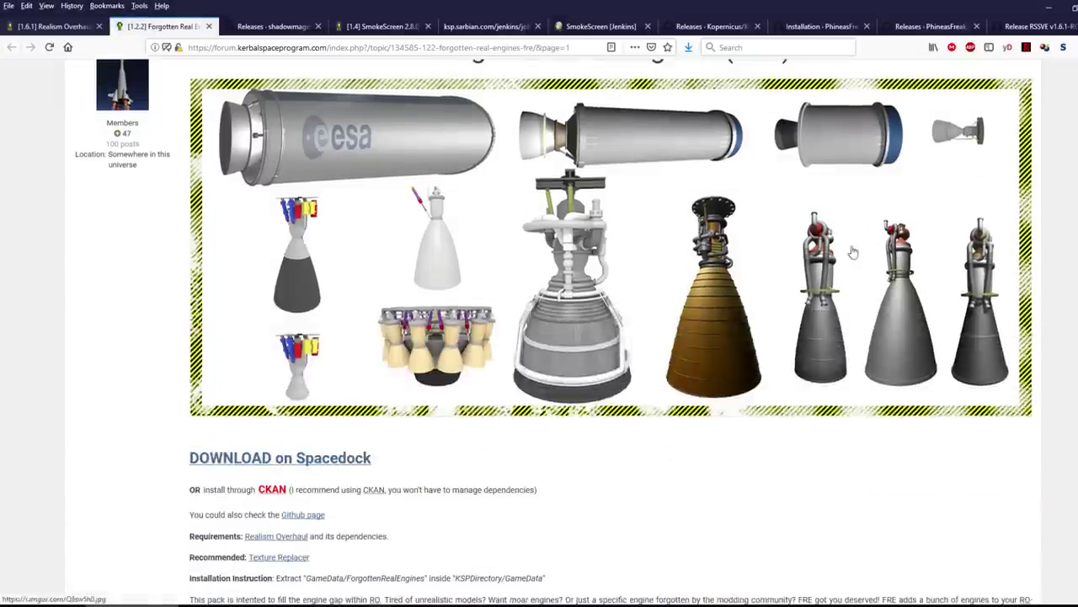
Step: Examine the Forgotten Real Engines post's requirements and its list of currently included engines, including the Rutherford and Viking entries
{"action": "scroll", "coordinate": [842, 278], "scroll_direction": "down", "scroll_amount": 1}
{"action": "scroll", "coordinate": [617, 367], "scroll_direction": "down", "scroll_amount": 3}
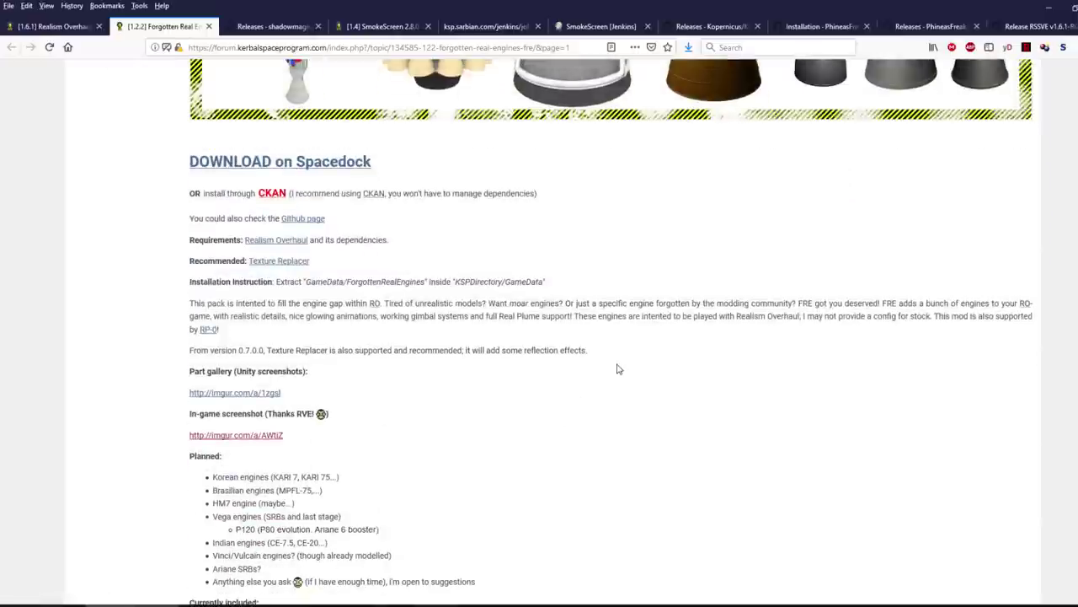
{"action": "scroll", "coordinate": [496, 351], "scroll_direction": "down", "scroll_amount": 3}
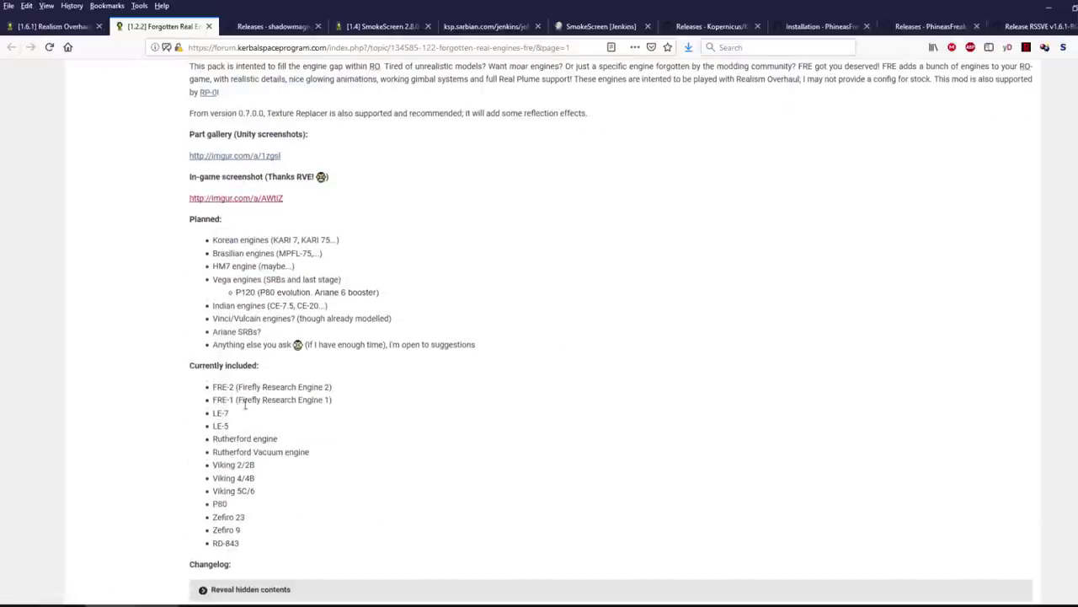
{"action": "scroll", "coordinate": [249, 461], "scroll_direction": "down", "scroll_amount": 1}
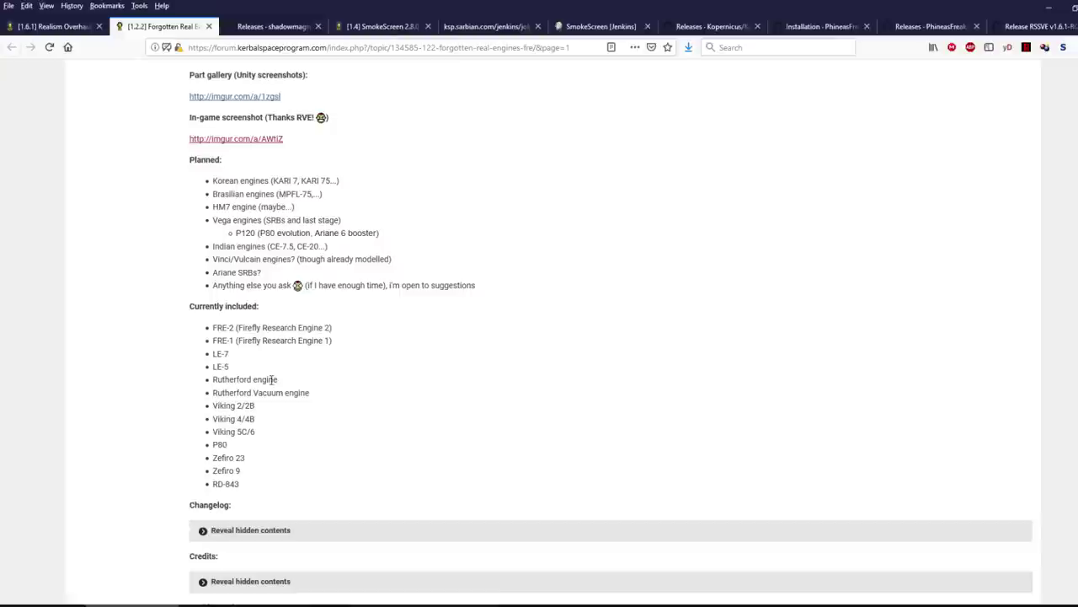
{"action": "left_click_drag", "start_coordinate": [312, 392], "coordinate": [216, 379]}
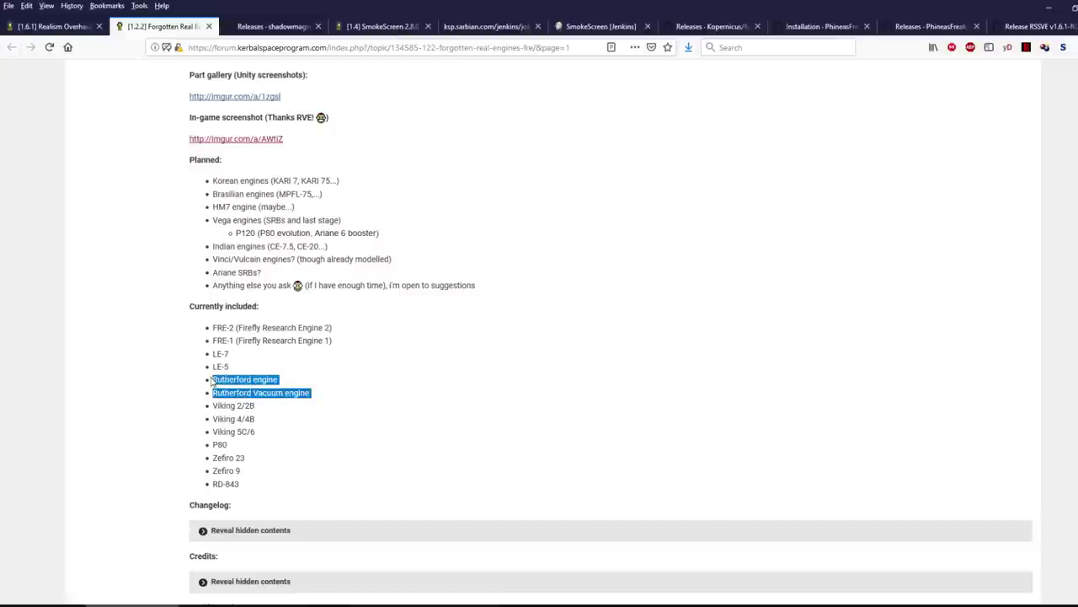
{"action": "left_click", "coordinate": [411, 411]}
{"action": "scroll", "coordinate": [411, 410], "scroll_direction": "down", "scroll_amount": 1}
{"action": "scroll", "coordinate": [410, 411], "scroll_direction": "down", "scroll_amount": 2}
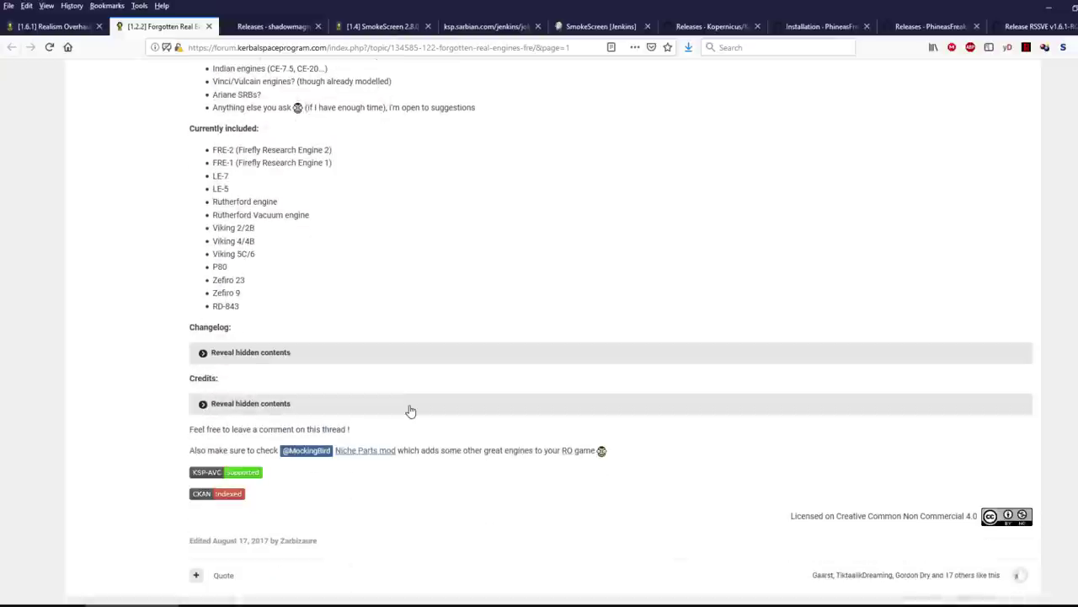
{"action": "scroll", "coordinate": [410, 411], "scroll_direction": "up", "scroll_amount": 1}
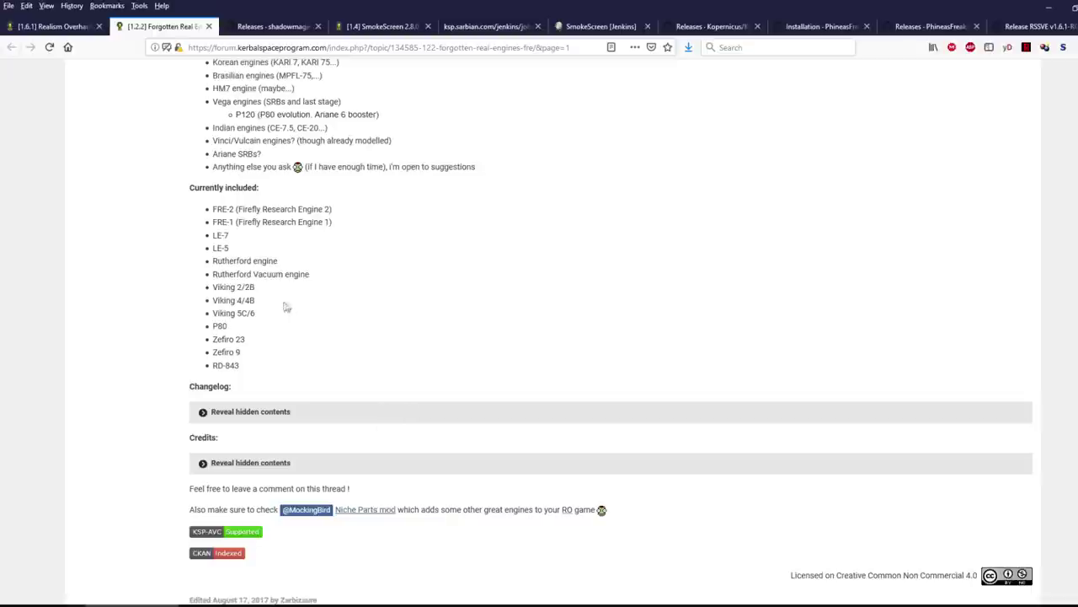
{"action": "left_click_drag", "start_coordinate": [257, 316], "coordinate": [216, 287]}
{"action": "left_click", "coordinate": [295, 326]}
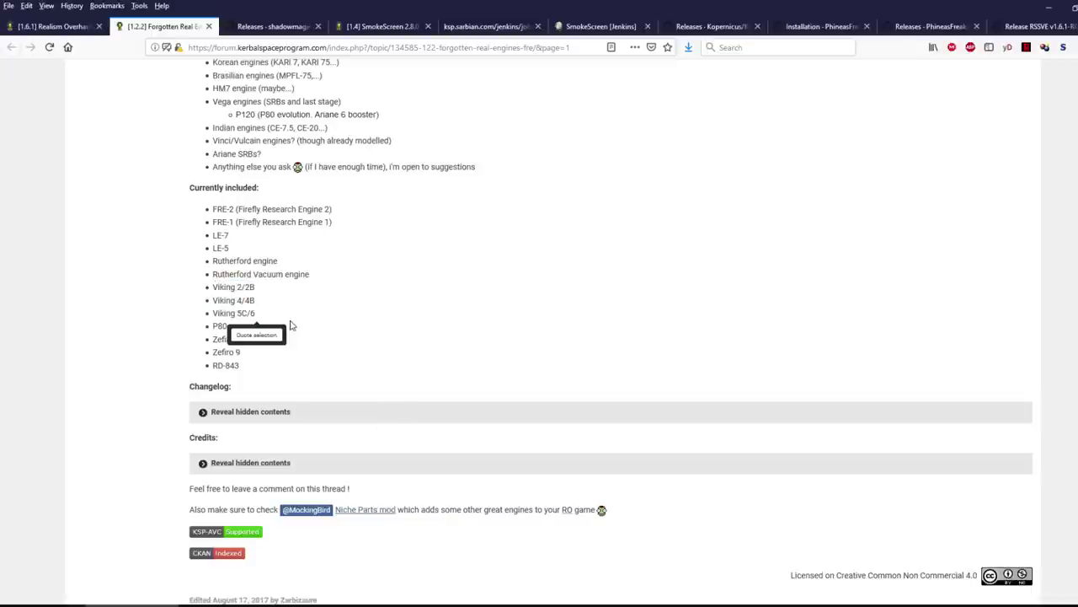
Step: From the Realism Overhaul thread, open the RealEngines pack's thread in a new tab and go to its first page
{"action": "left_click", "coordinate": [55, 26]}
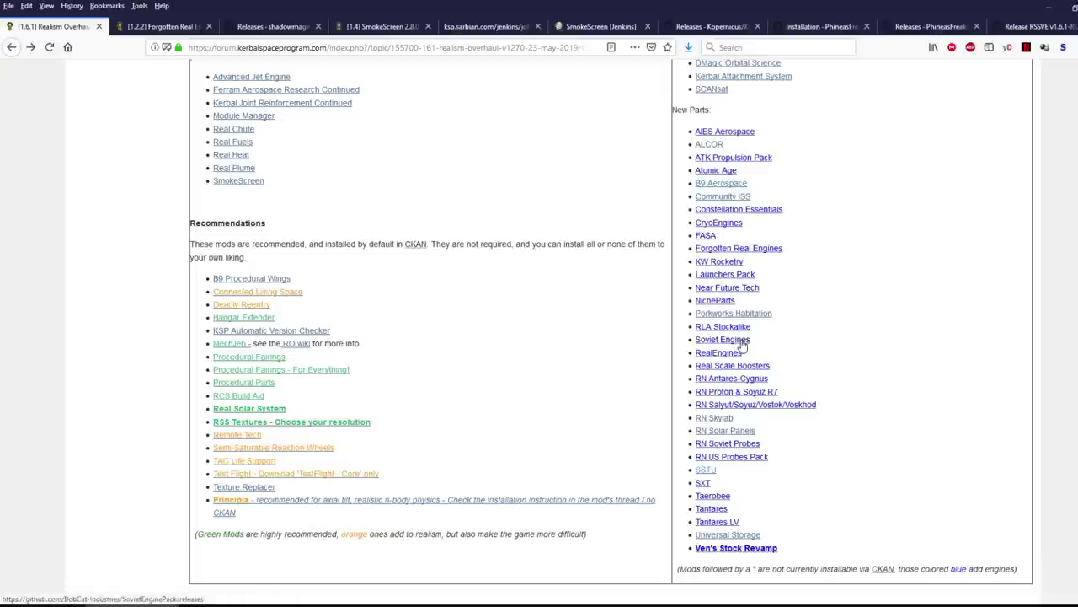
{"action": "right_click", "coordinate": [731, 360]}
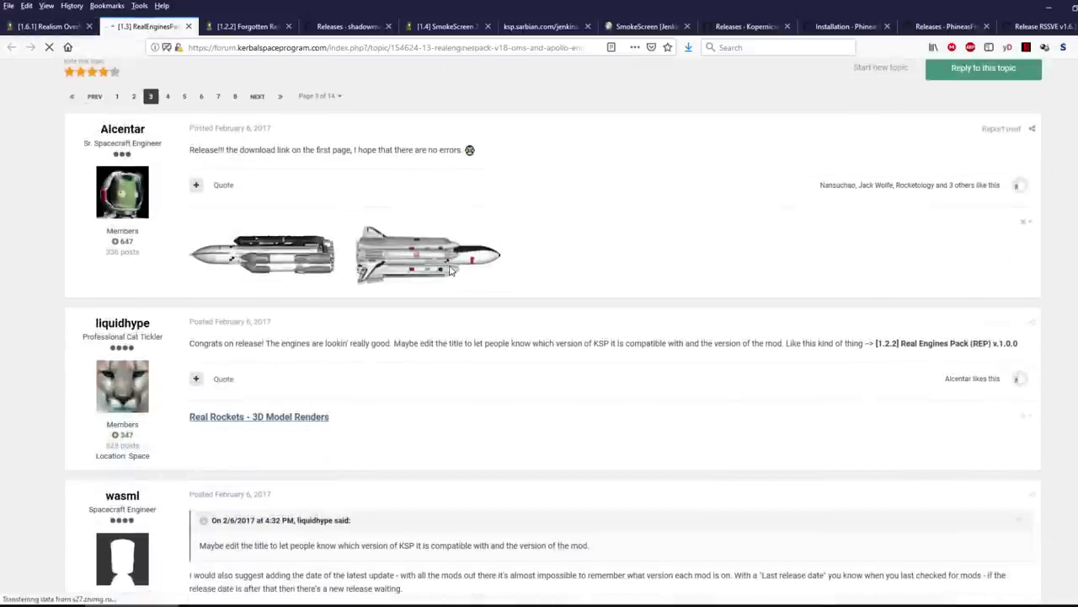
{"action": "scroll", "coordinate": [450, 270], "scroll_direction": "down", "scroll_amount": 2}
{"action": "scroll", "coordinate": [450, 270], "scroll_direction": "up", "scroll_amount": 5}
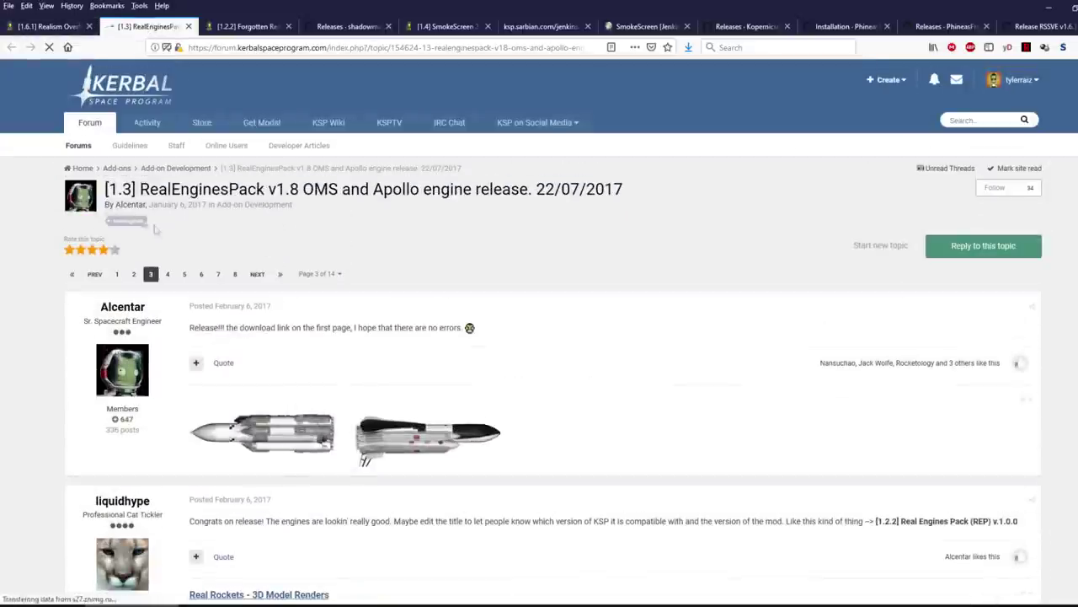
{"action": "left_click", "coordinate": [117, 274]}
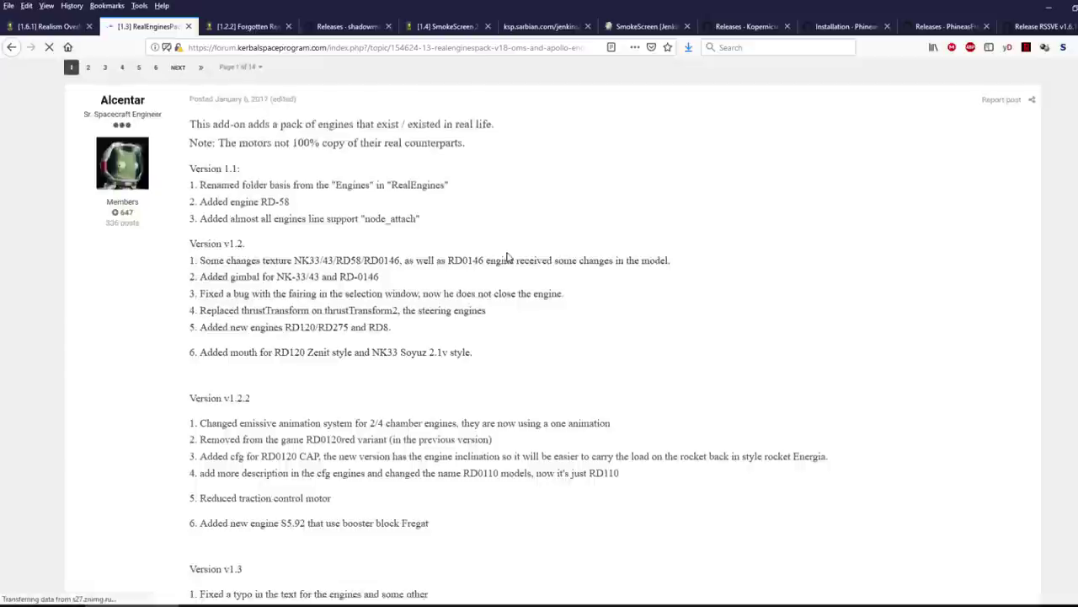
Step: Examine the RealEnginesPack post's list of included engines, its RO config link and its download link
{"action": "scroll", "coordinate": [508, 257], "scroll_direction": "down", "scroll_amount": 15}
{"action": "scroll", "coordinate": [417, 254], "scroll_direction": "up", "scroll_amount": 3}
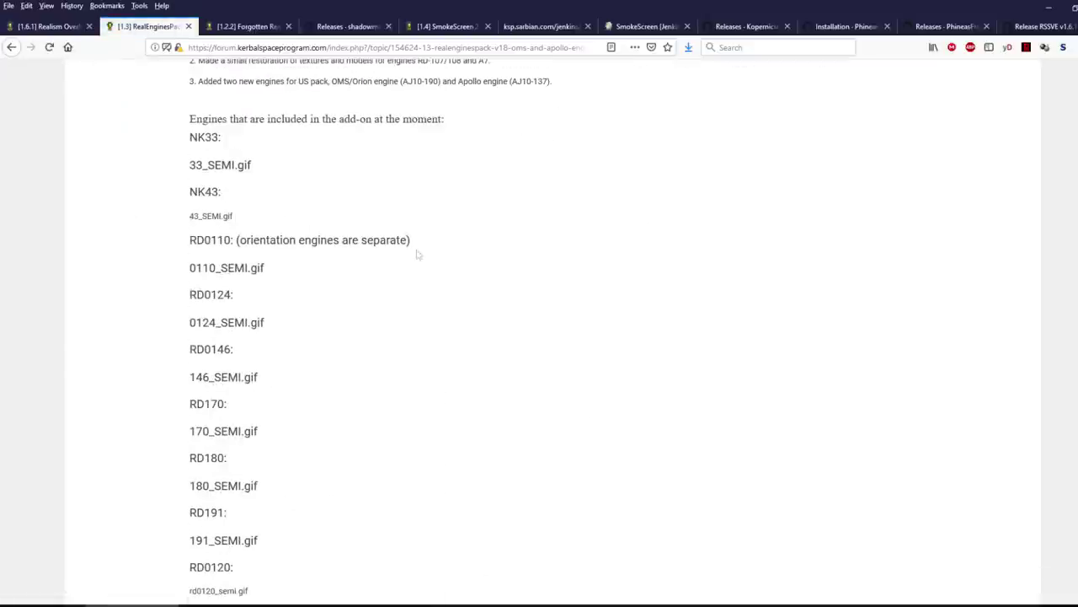
{"action": "scroll", "coordinate": [265, 215], "scroll_direction": "down", "scroll_amount": 15}
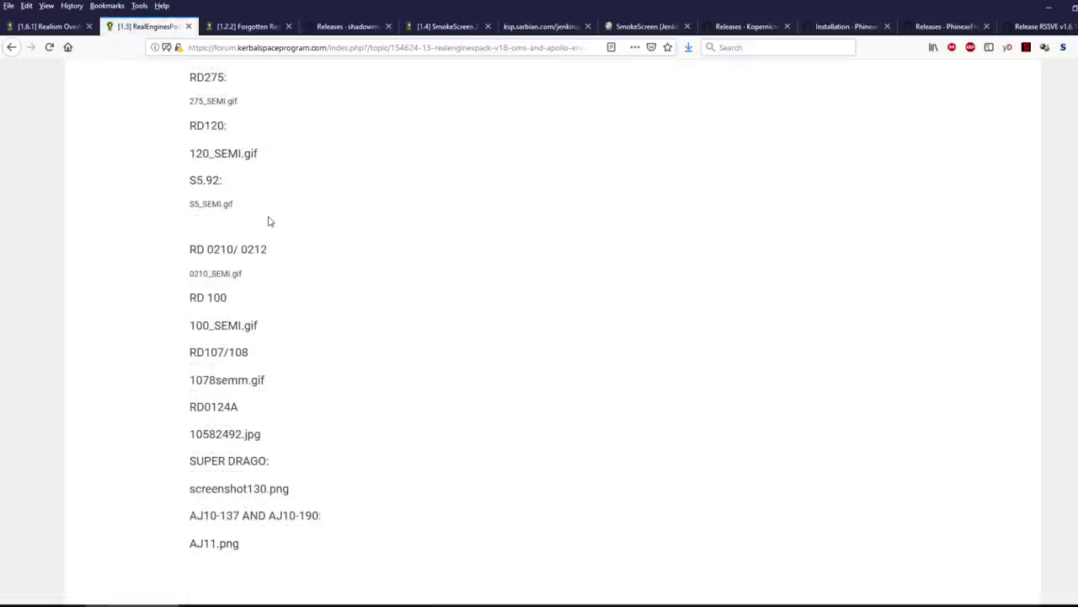
{"action": "scroll", "coordinate": [270, 222], "scroll_direction": "up", "scroll_amount": 2}
{"action": "scroll", "coordinate": [269, 221], "scroll_direction": "up", "scroll_amount": 2}
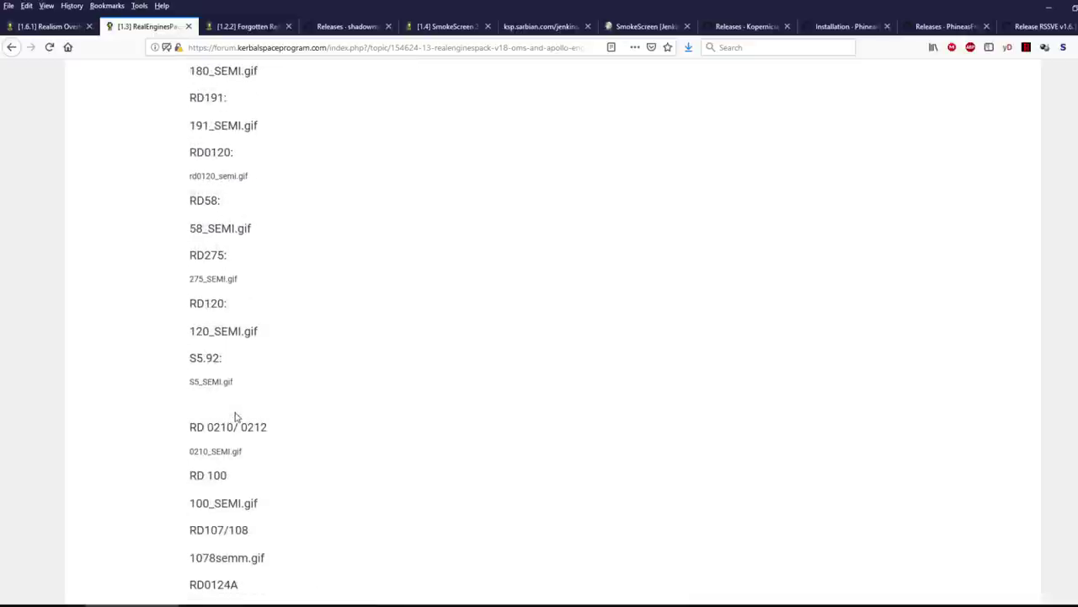
{"action": "scroll", "coordinate": [221, 358], "scroll_direction": "up", "scroll_amount": 4}
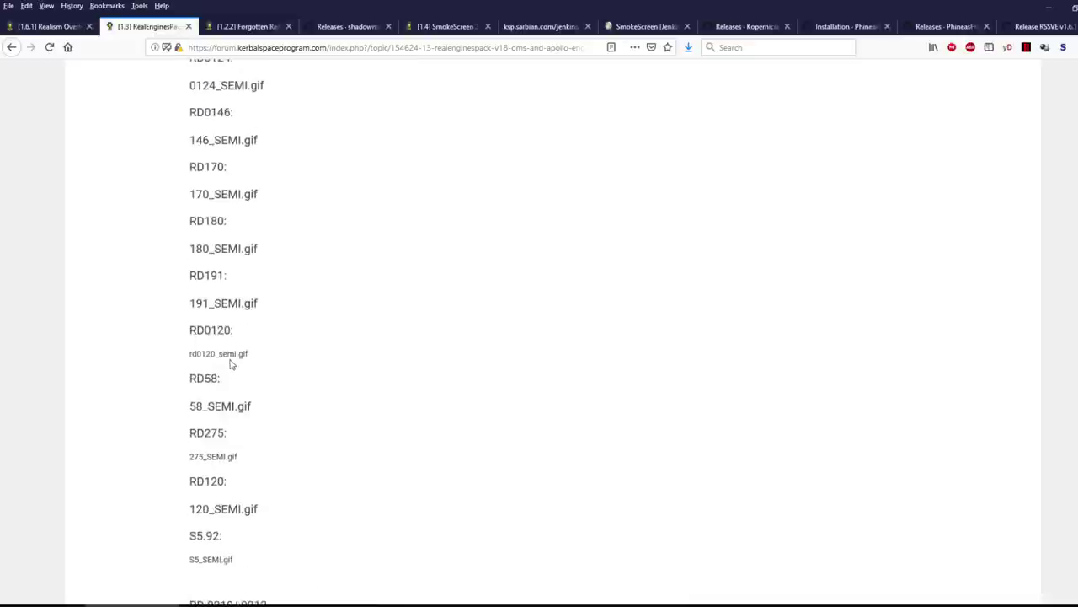
{"action": "scroll", "coordinate": [232, 364], "scroll_direction": "up", "scroll_amount": 3}
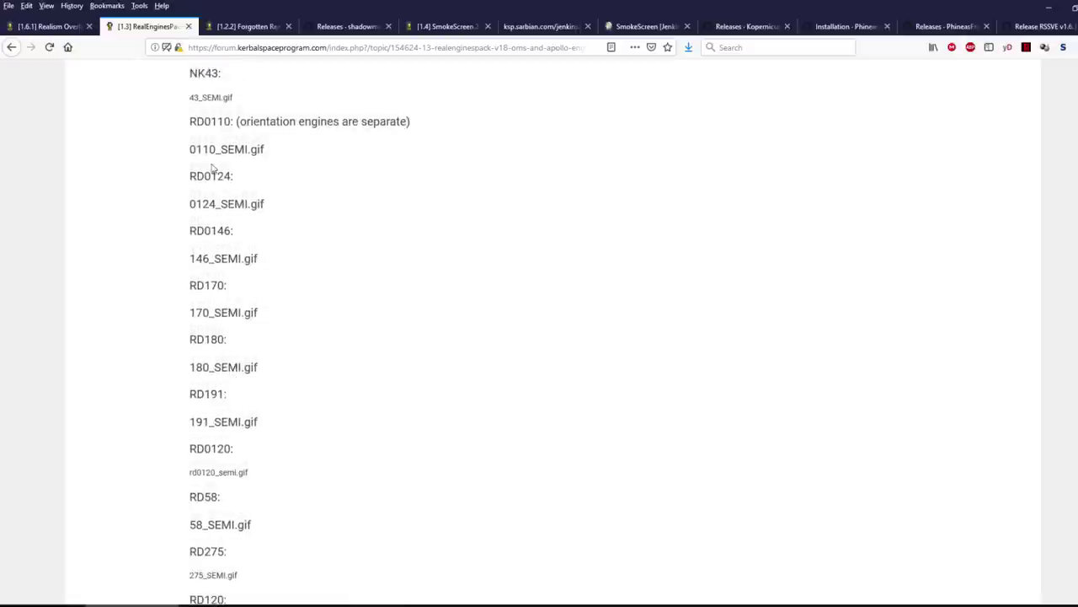
{"action": "scroll", "coordinate": [221, 219], "scroll_direction": "up", "scroll_amount": 3}
{"action": "scroll", "coordinate": [231, 234], "scroll_direction": "down", "scroll_amount": 9}
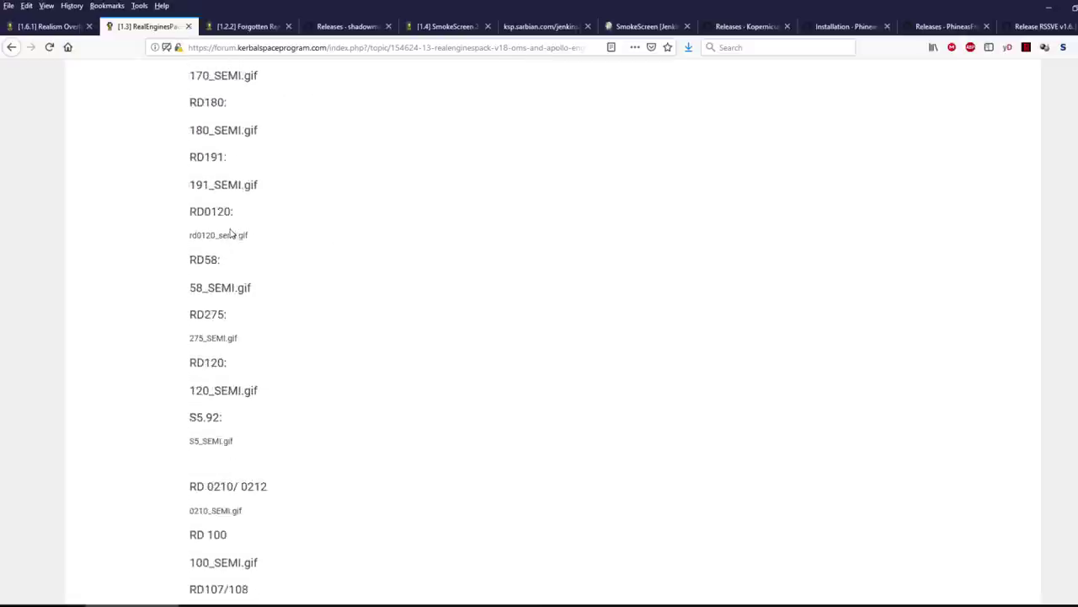
{"action": "scroll", "coordinate": [232, 235], "scroll_direction": "down", "scroll_amount": 8}
{"action": "scroll", "coordinate": [230, 229], "scroll_direction": "down", "scroll_amount": 5}
{"action": "scroll", "coordinate": [230, 229], "scroll_direction": "up", "scroll_amount": 5}
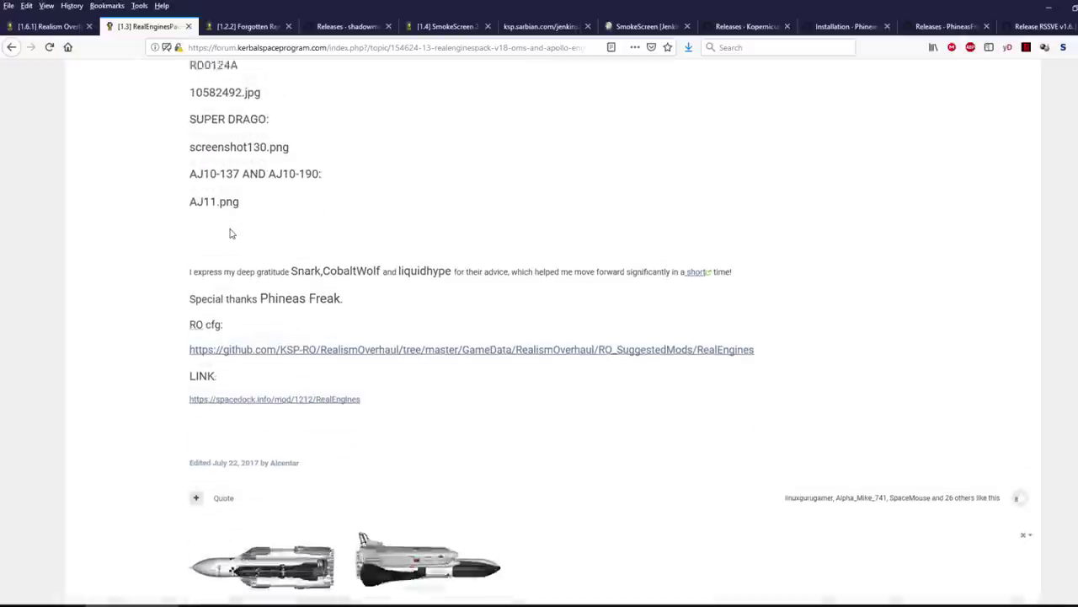
{"action": "scroll", "coordinate": [230, 234], "scroll_direction": "up", "scroll_amount": 9}
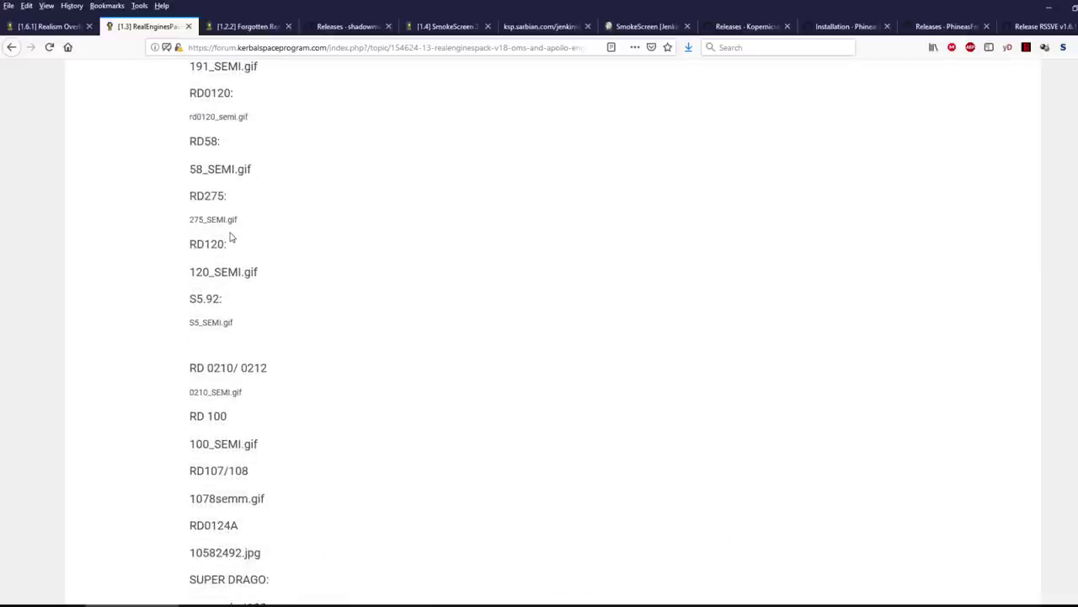
{"action": "scroll", "coordinate": [233, 227], "scroll_direction": "up", "scroll_amount": 6}
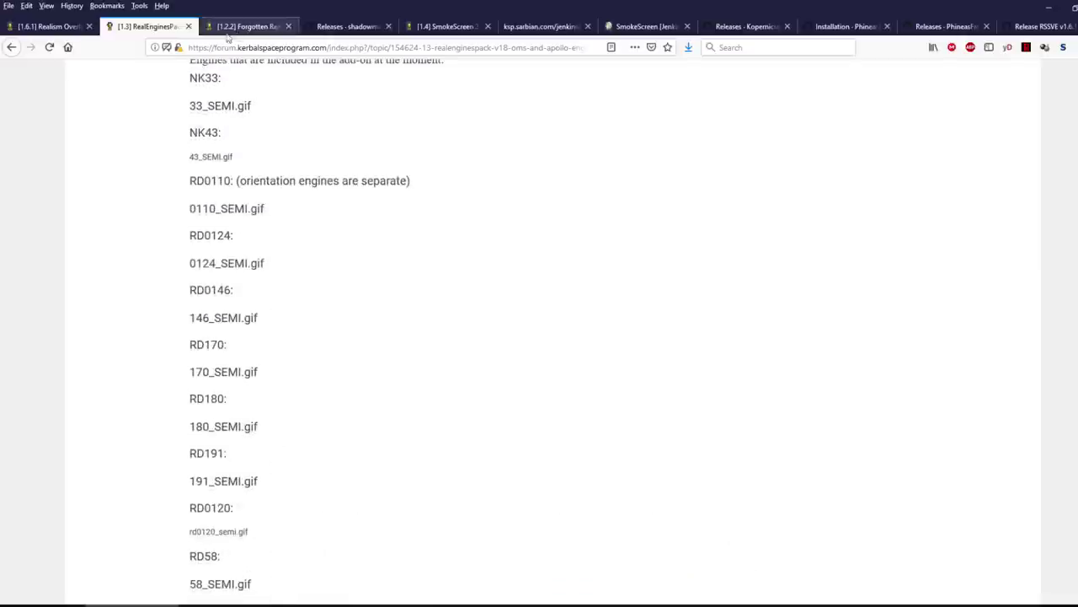
Step: Close the RealEnginesPack thread and review the new part packs listed in the Realism Overhaul thread, down to Ven's Stock Revamp
{"action": "left_click", "coordinate": [188, 26]}
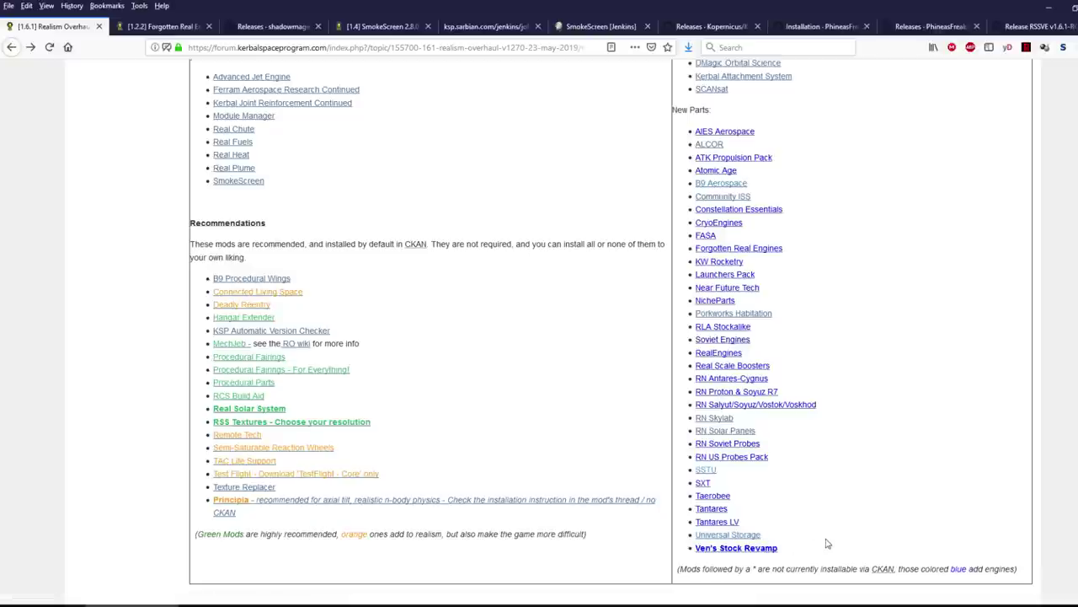
{"action": "scroll", "coordinate": [875, 499], "scroll_direction": "down", "scroll_amount": 1}
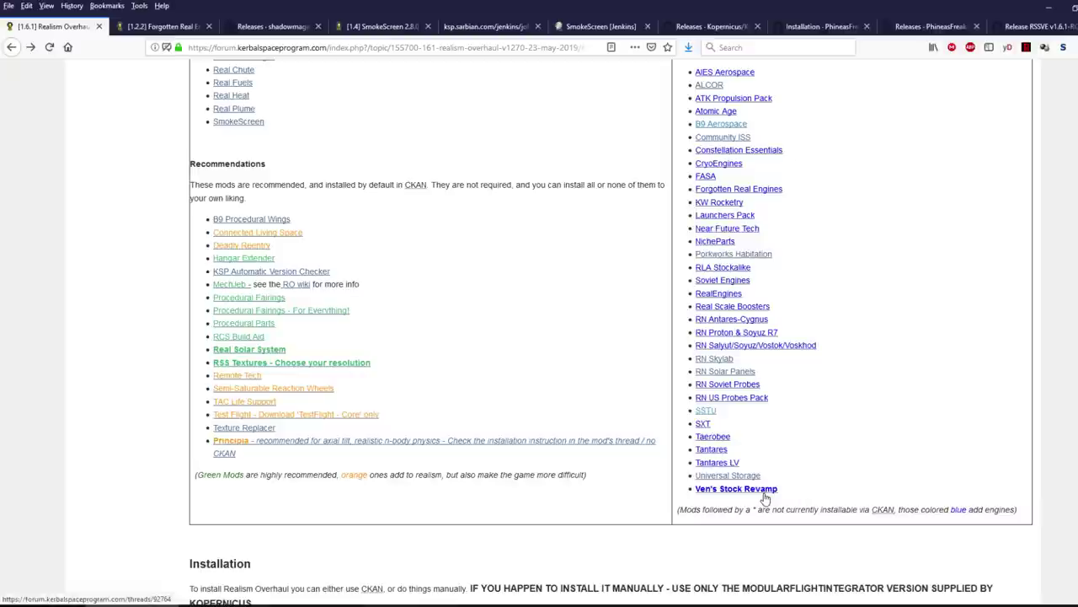
{"action": "scroll", "coordinate": [813, 396], "scroll_direction": "up", "scroll_amount": 5}
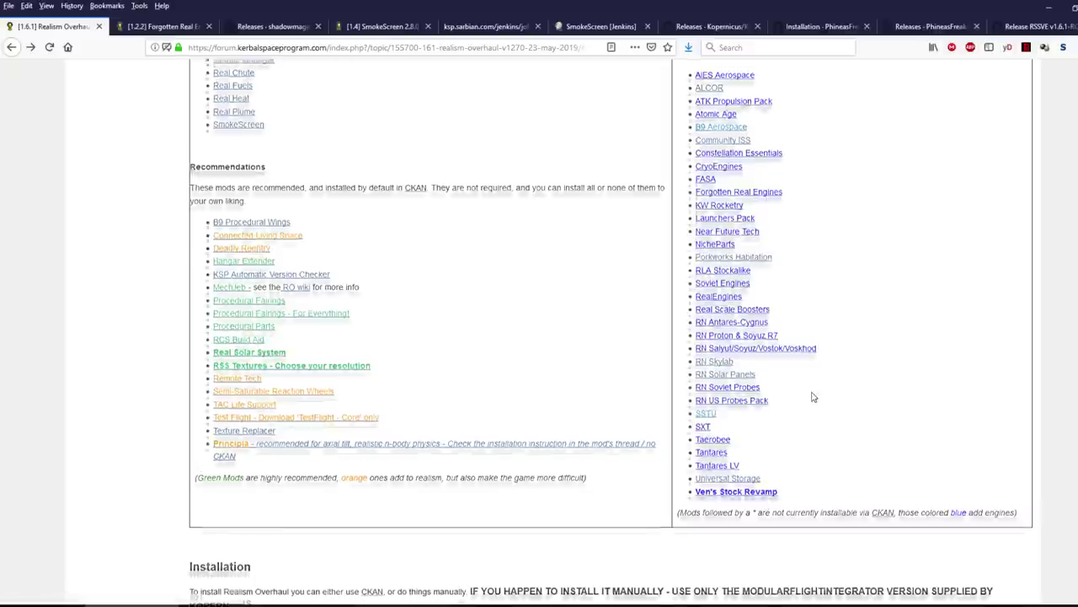
{"action": "scroll", "coordinate": [813, 396], "scroll_direction": "down", "scroll_amount": 4}
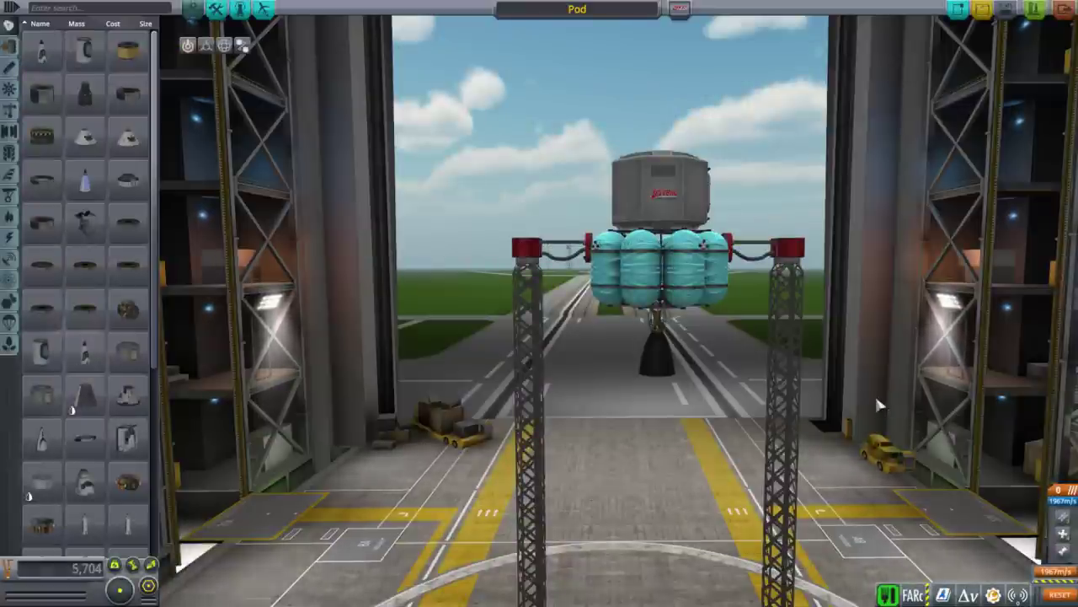
{"action": "left_click_drag", "start_coordinate": [877, 399], "coordinate": [906, 368]}
{"action": "scroll", "coordinate": [905, 367], "scroll_direction": "up", "scroll_amount": 2}
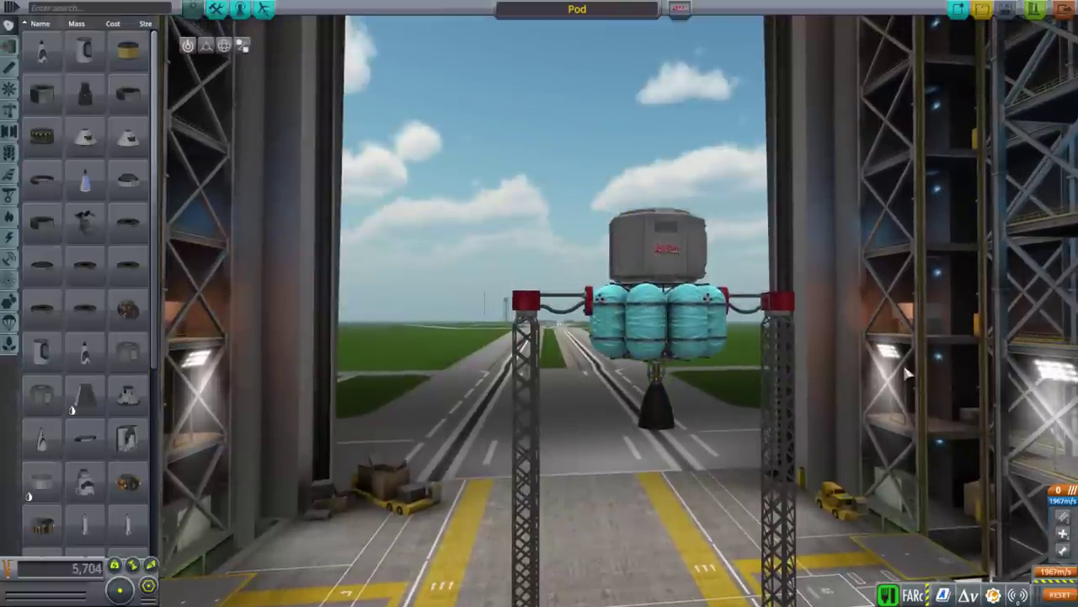
{"action": "scroll", "coordinate": [900, 387], "scroll_direction": "down", "scroll_amount": 3}
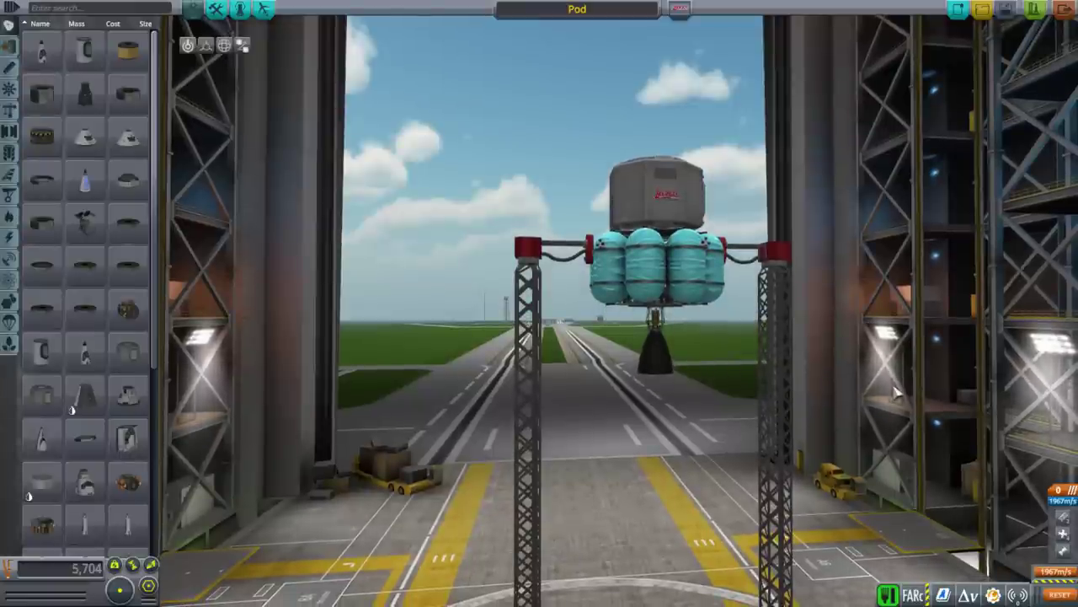
{"action": "scroll", "coordinate": [885, 381], "scroll_direction": "down", "scroll_amount": 1}
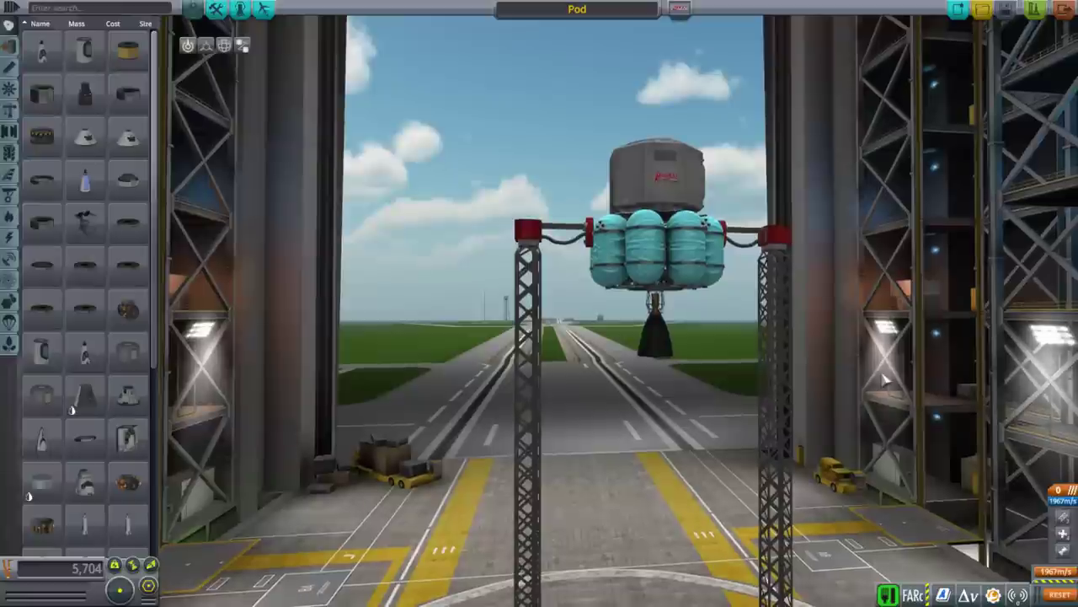